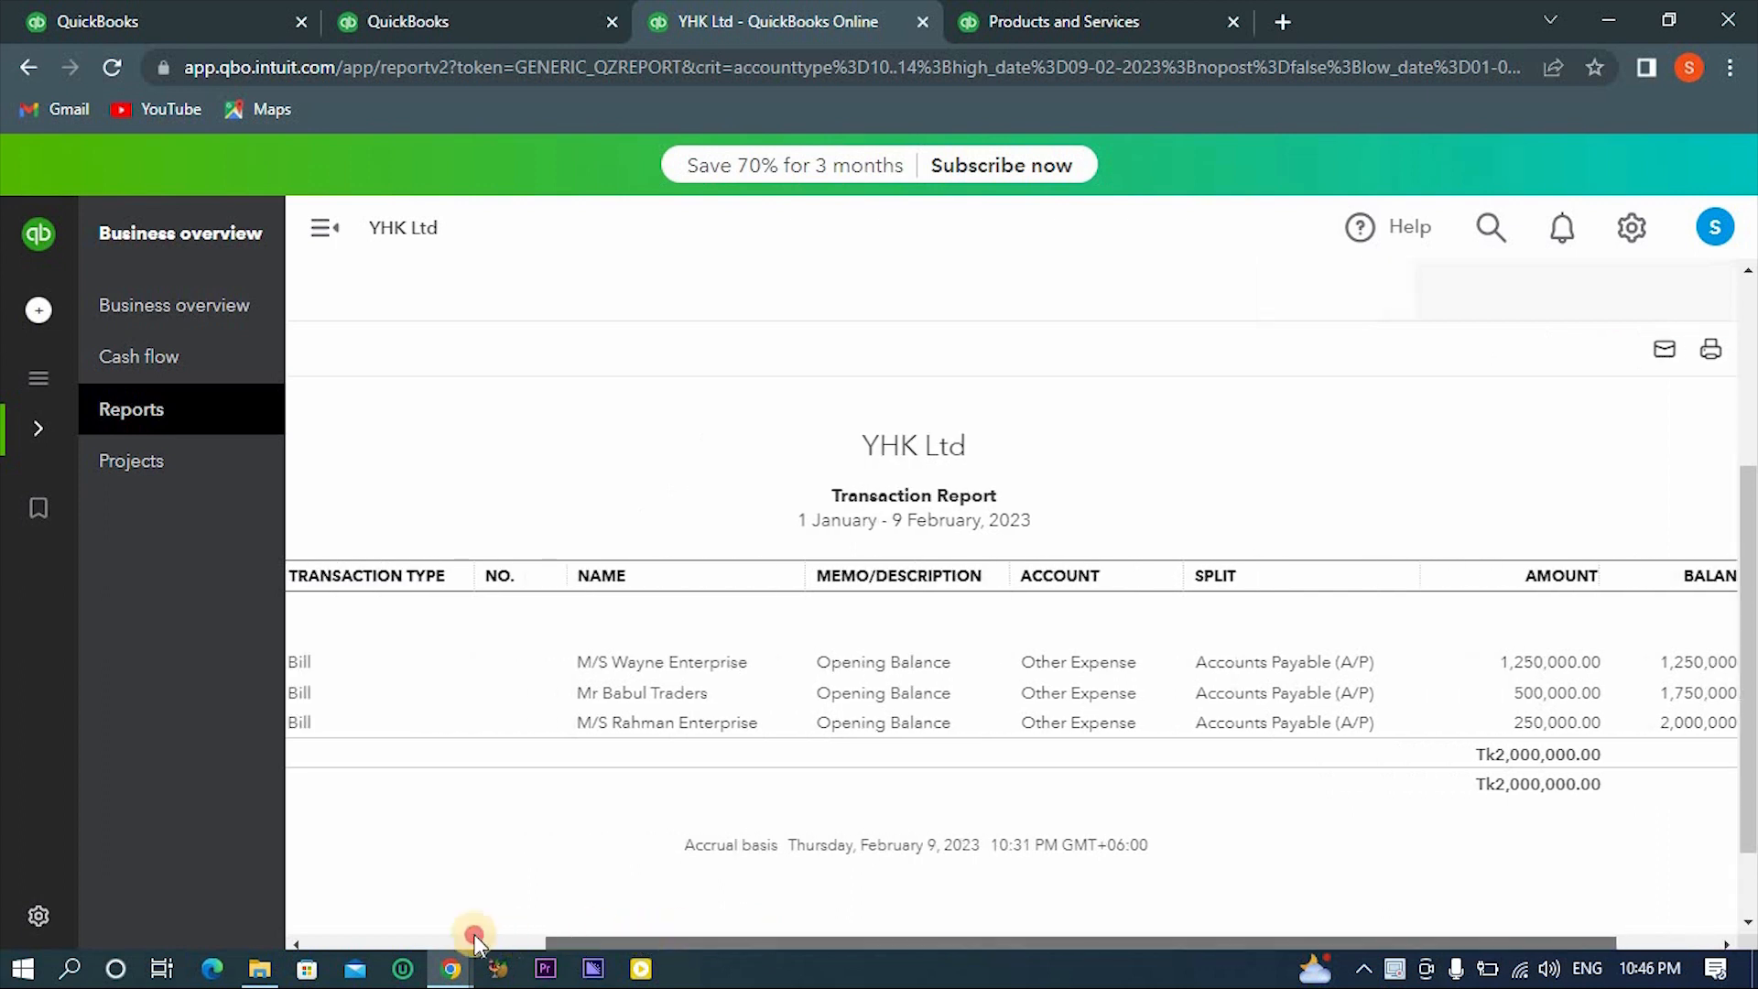
- Open the Profit and Loss report and review its income, expenses and net earnings
left_click(162, 419)
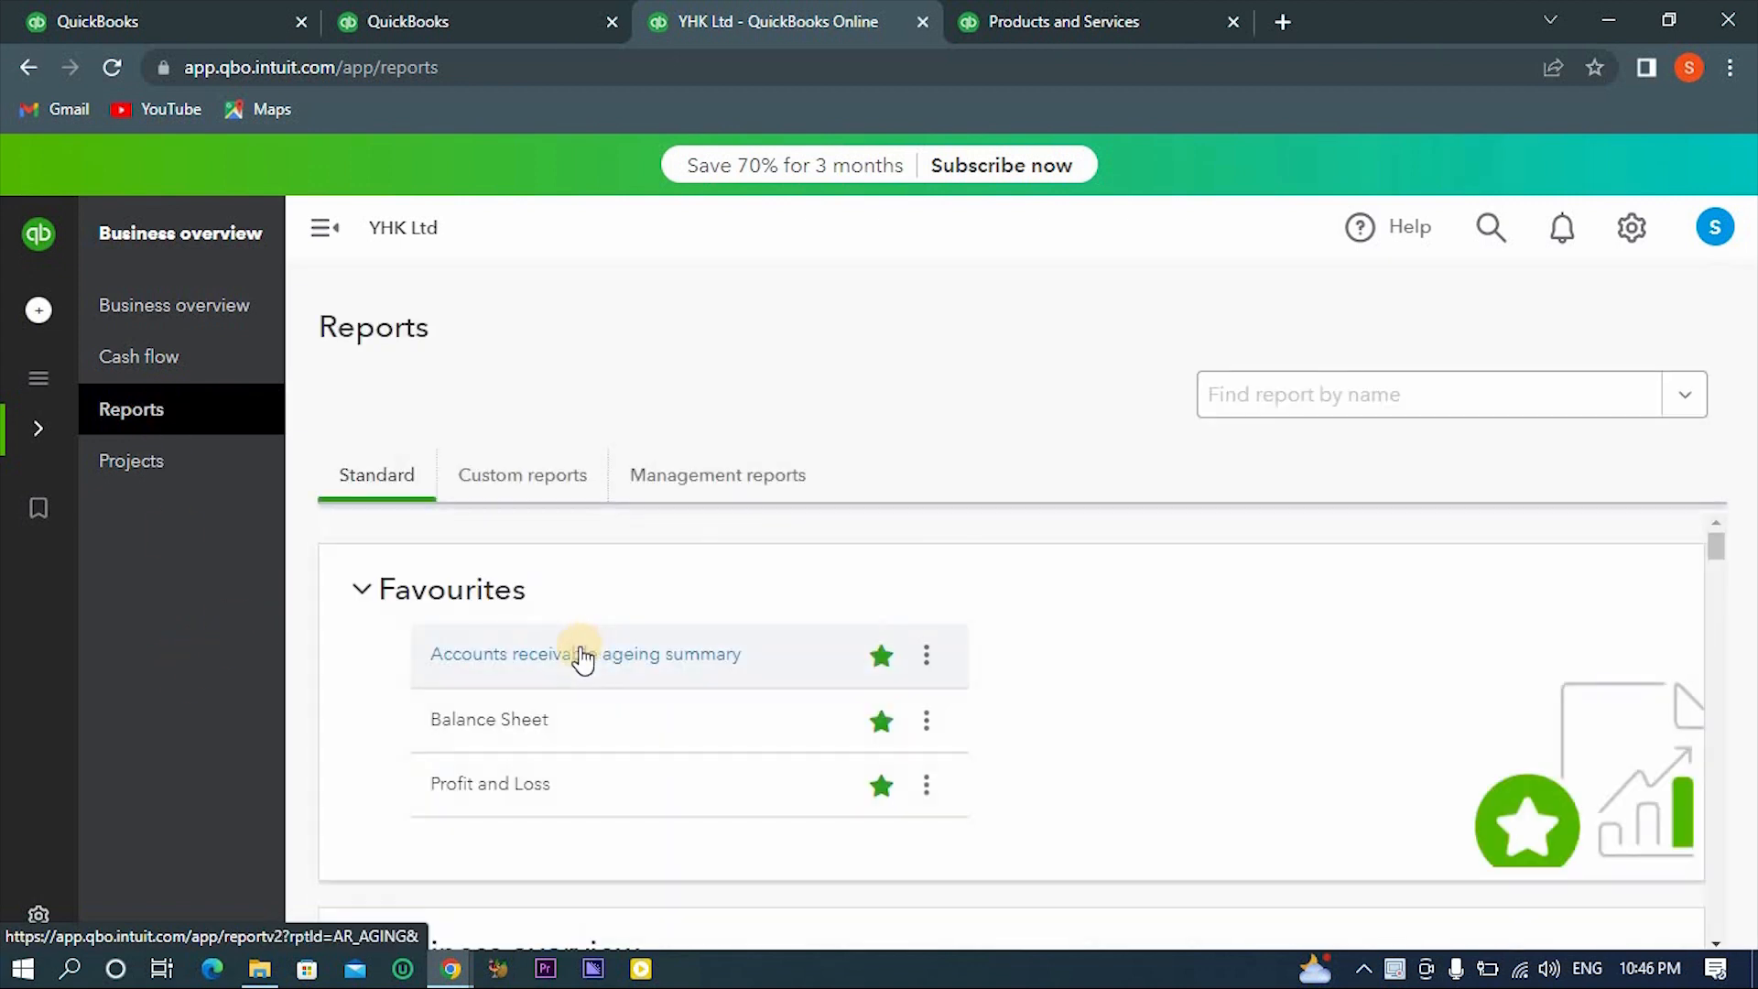
scroll(440, 776, "down", 3)
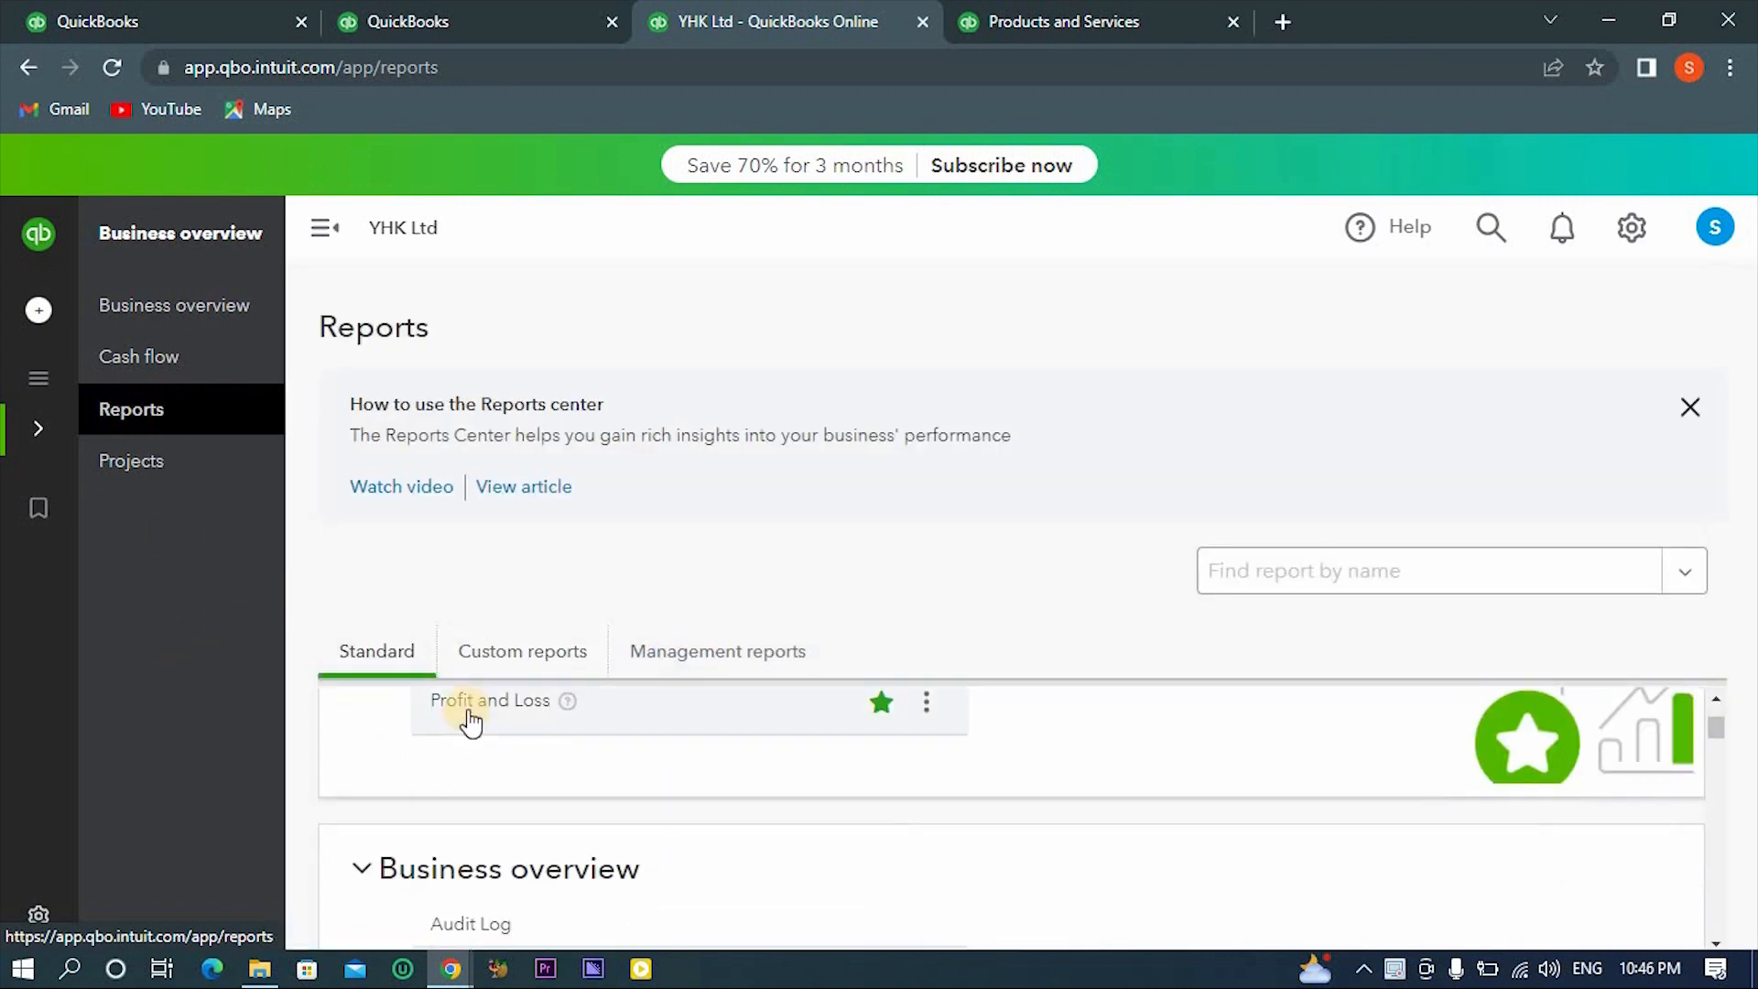
left_click(469, 719)
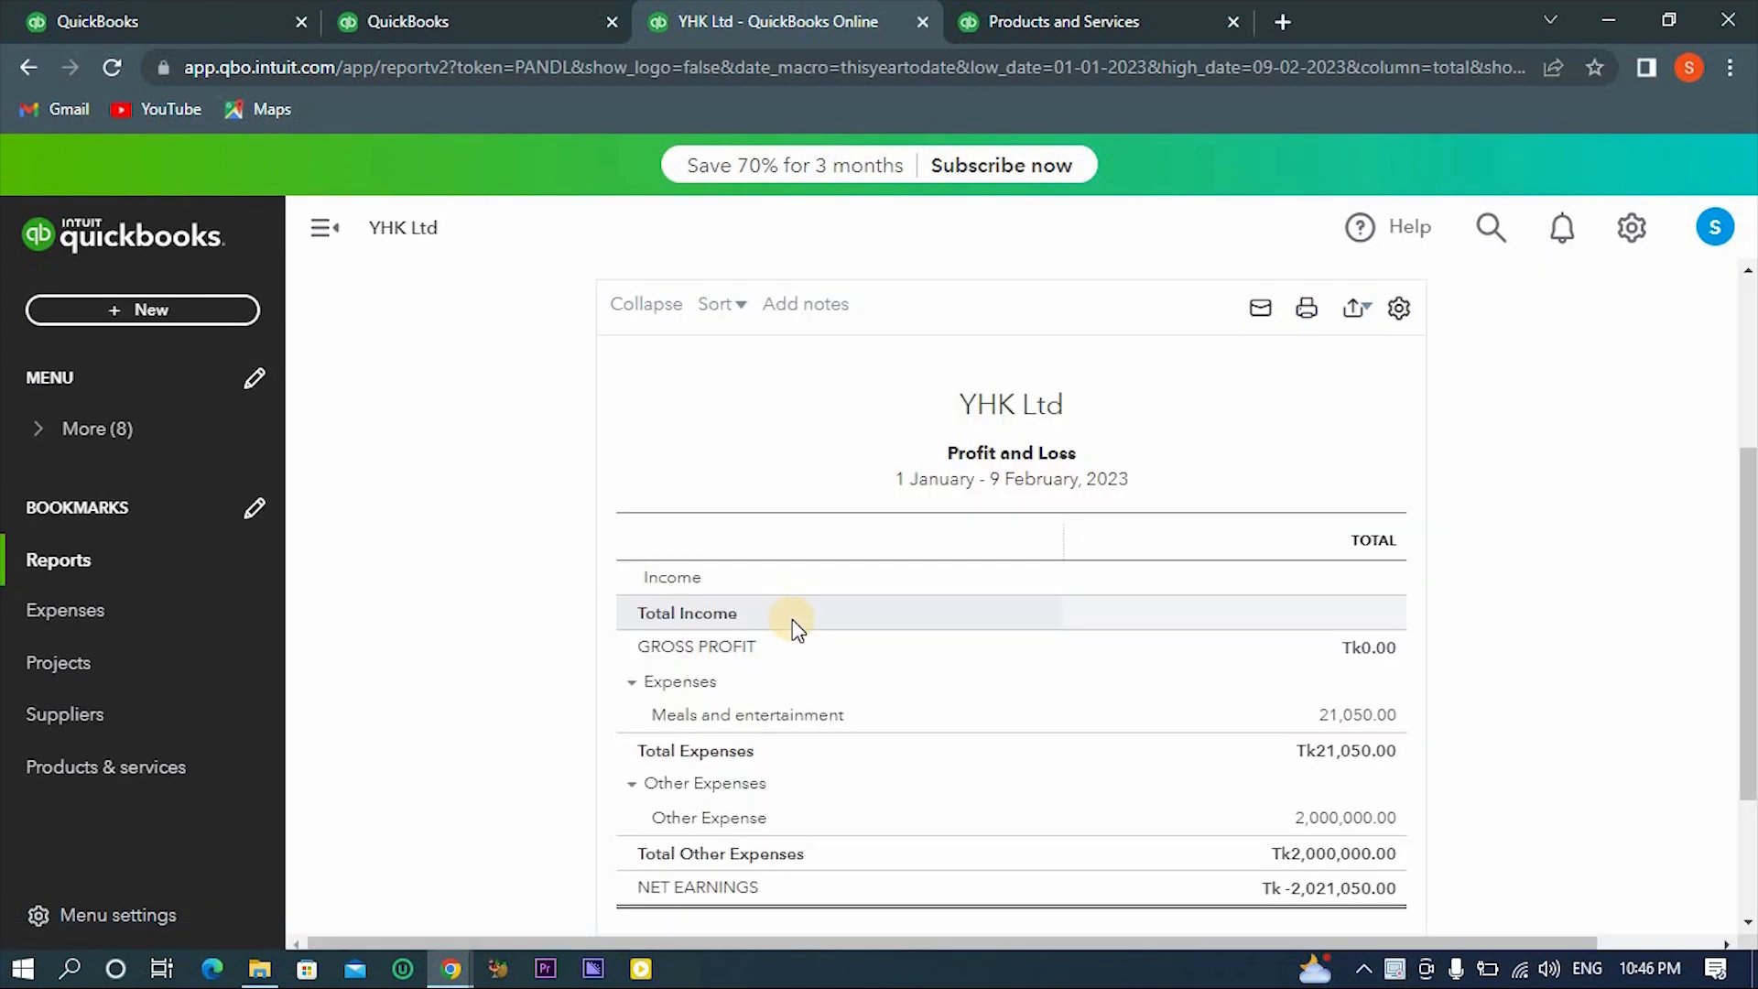
scroll(787, 618, "down", 3)
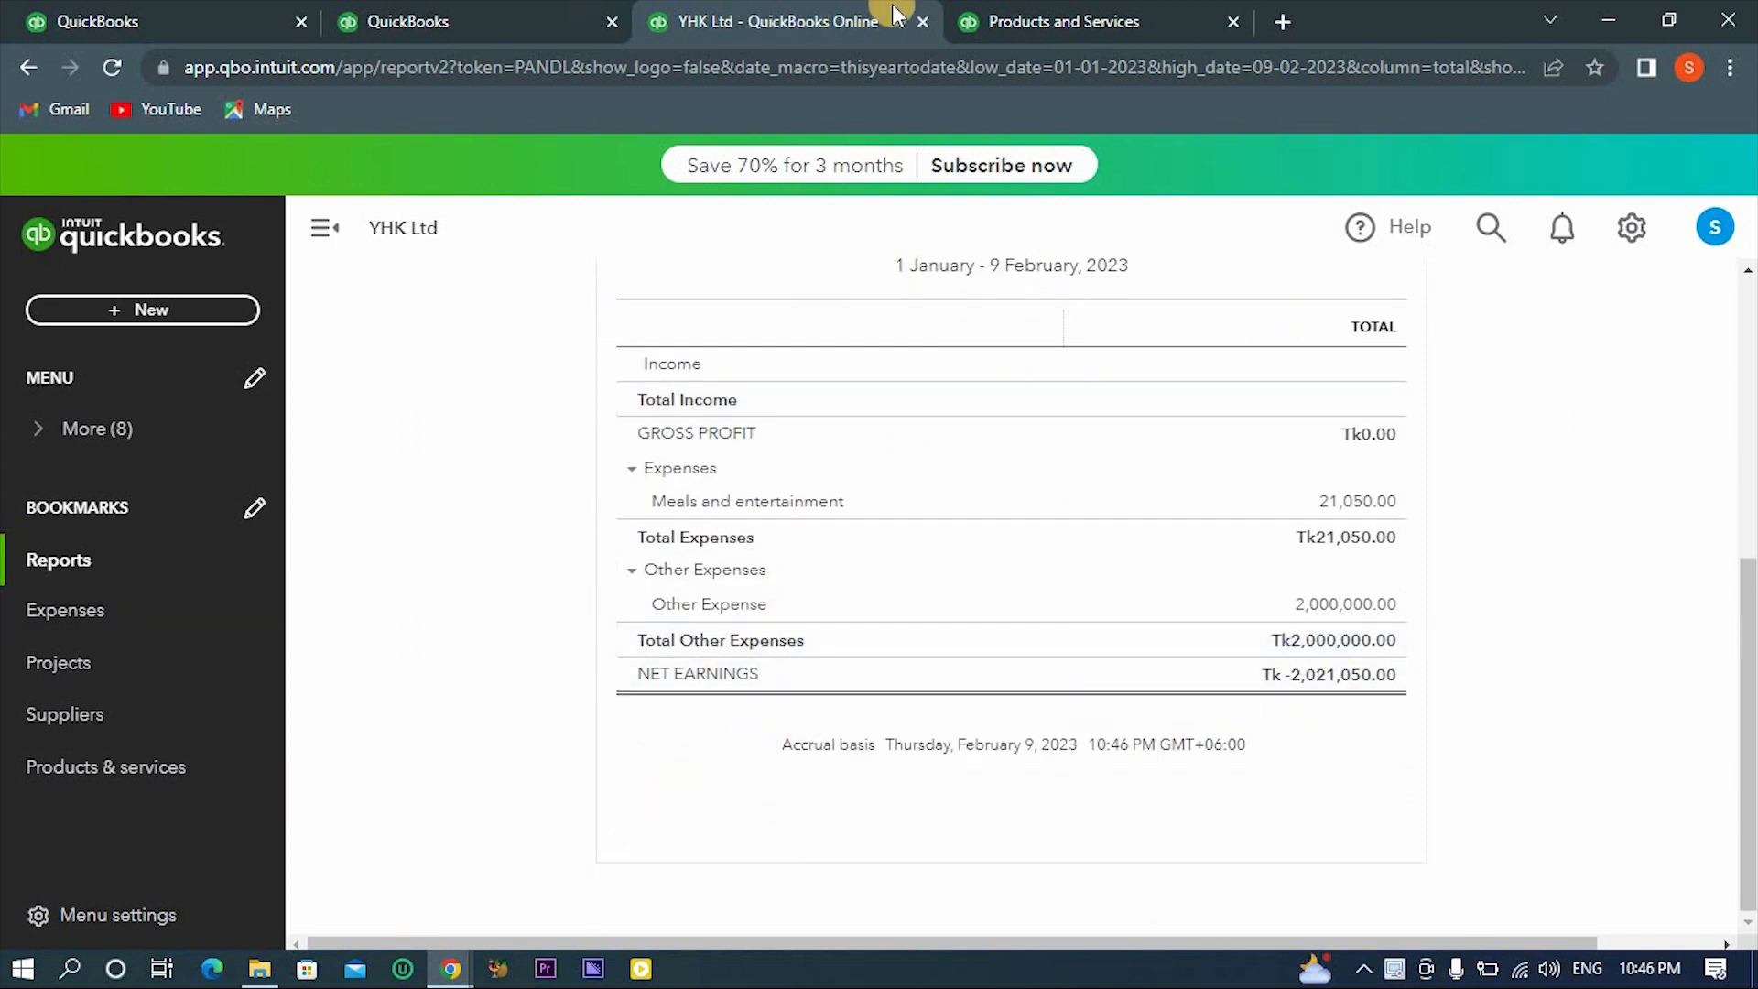
- Switch to the Products and Services browser tab, open the Balance Sheet report from there and review its assets, liabilities and equity
left_click(975, 17)
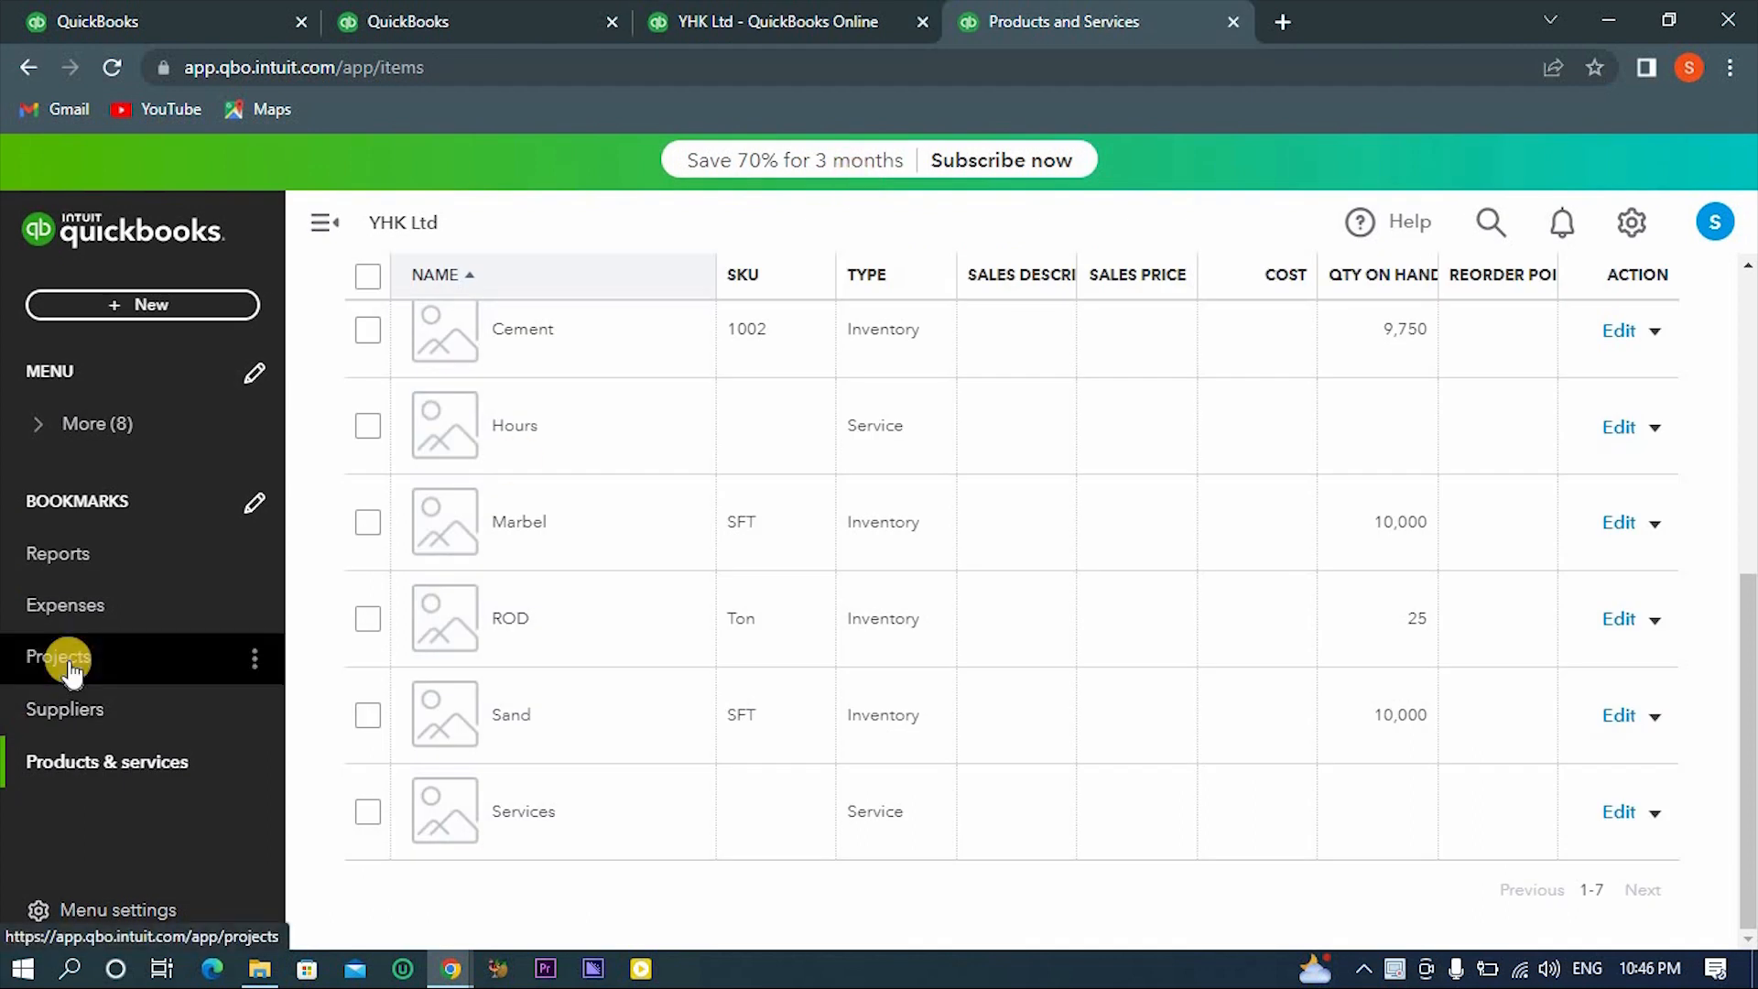
left_click(91, 552)
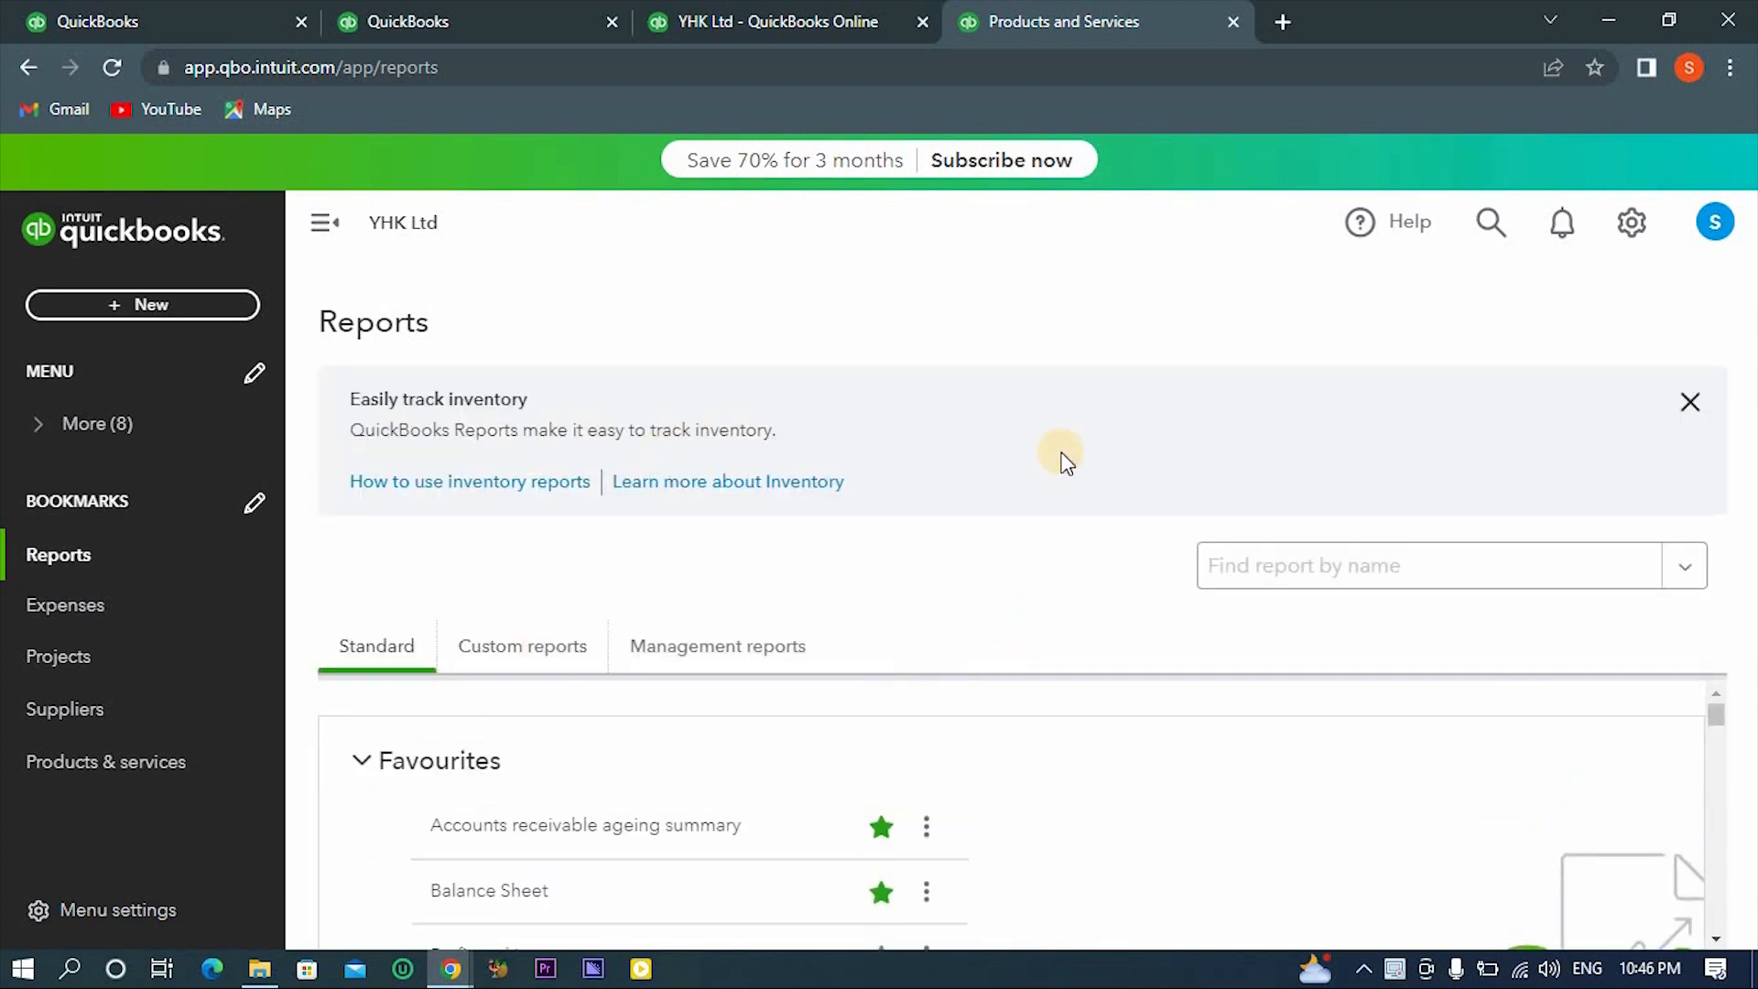
left_click(1284, 576)
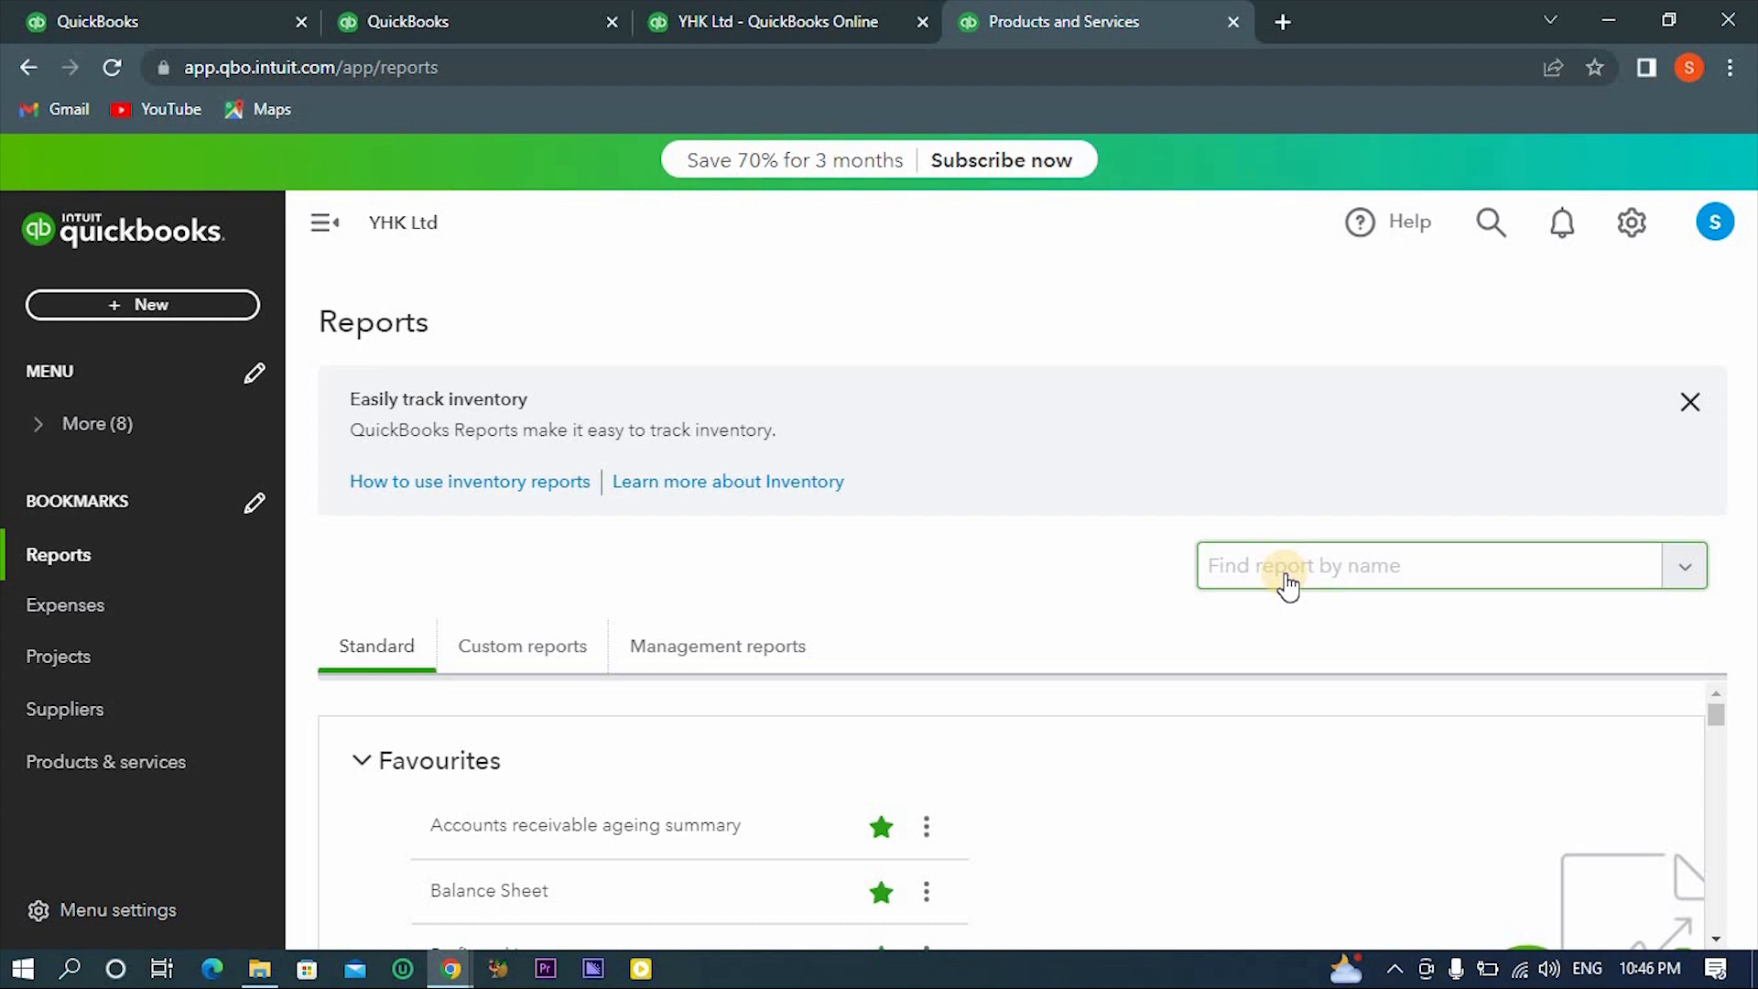
left_click(1687, 405)
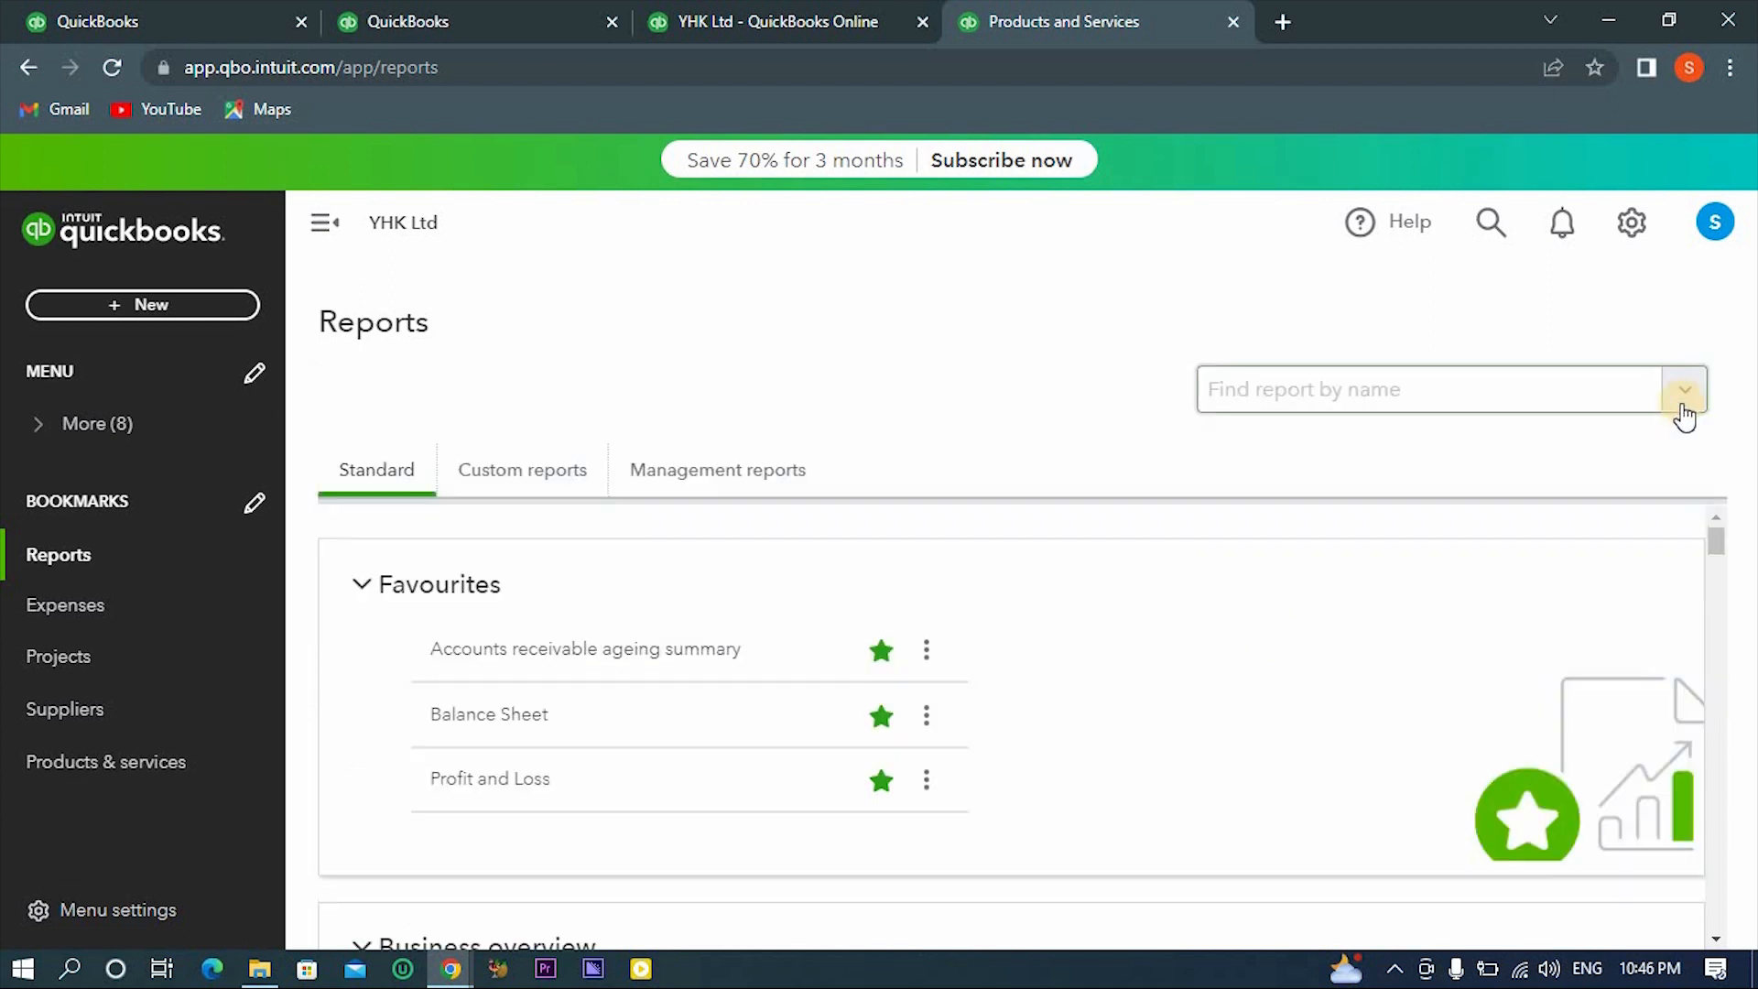
left_click(484, 719)
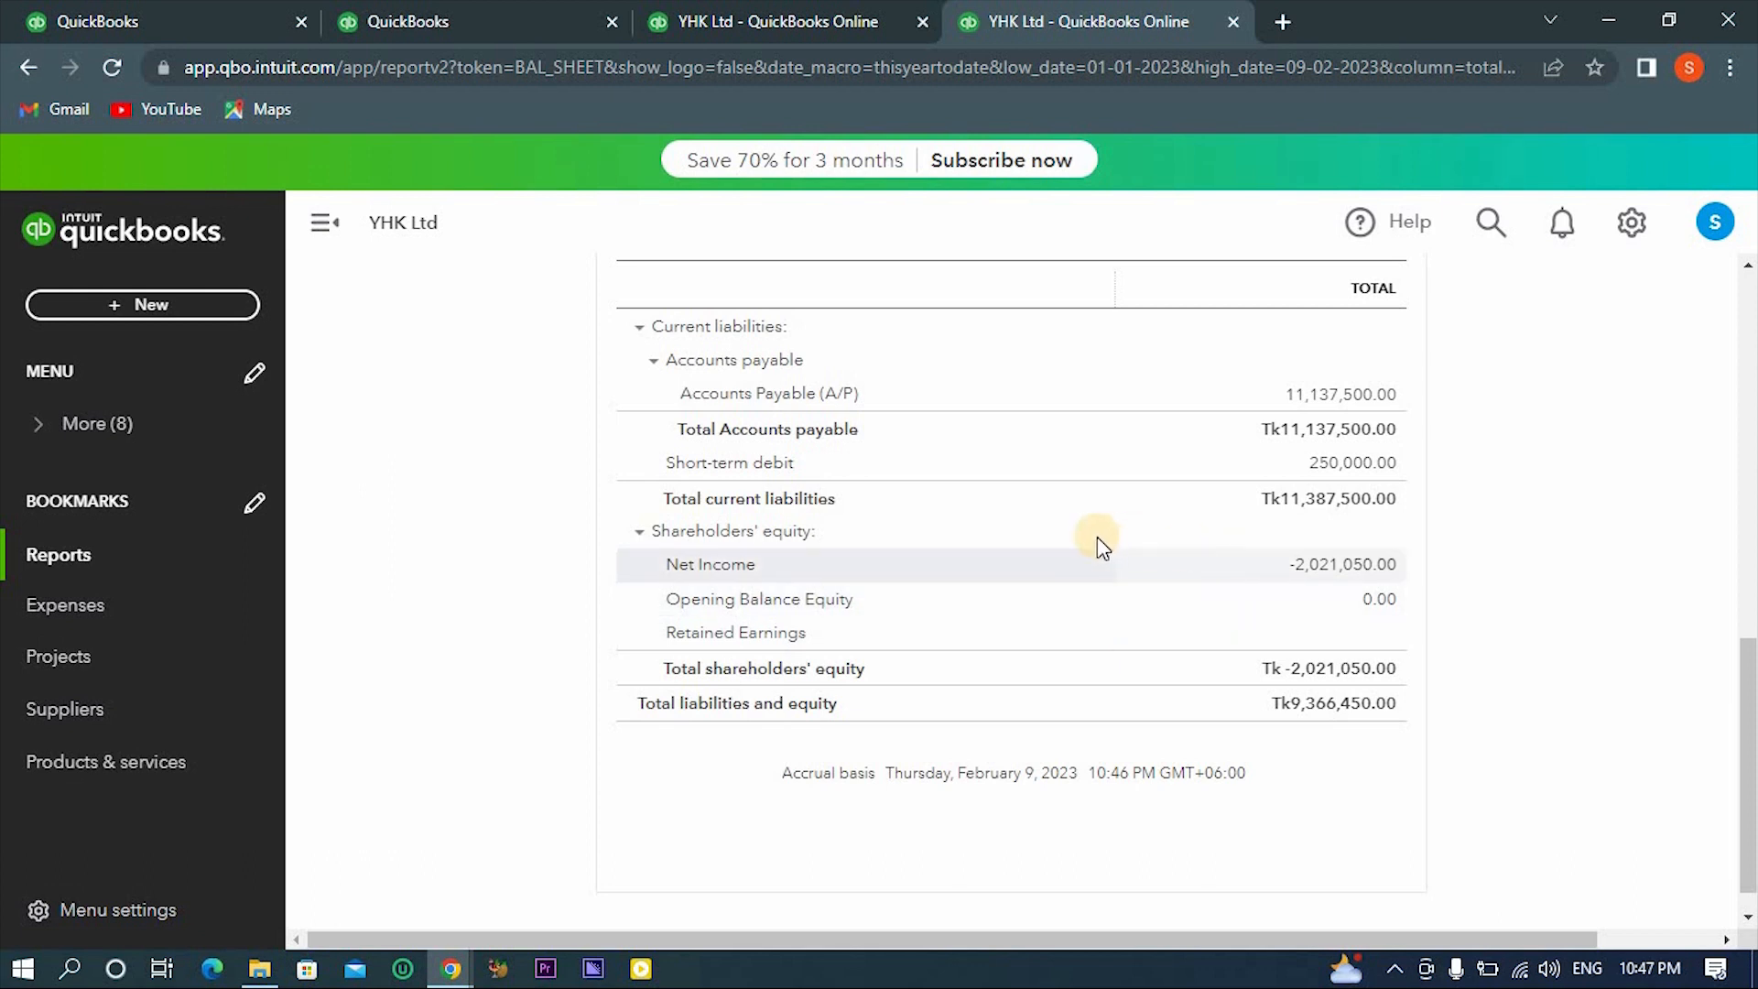
scroll(1100, 542, "up", 3)
scroll(1099, 542, "up", 3)
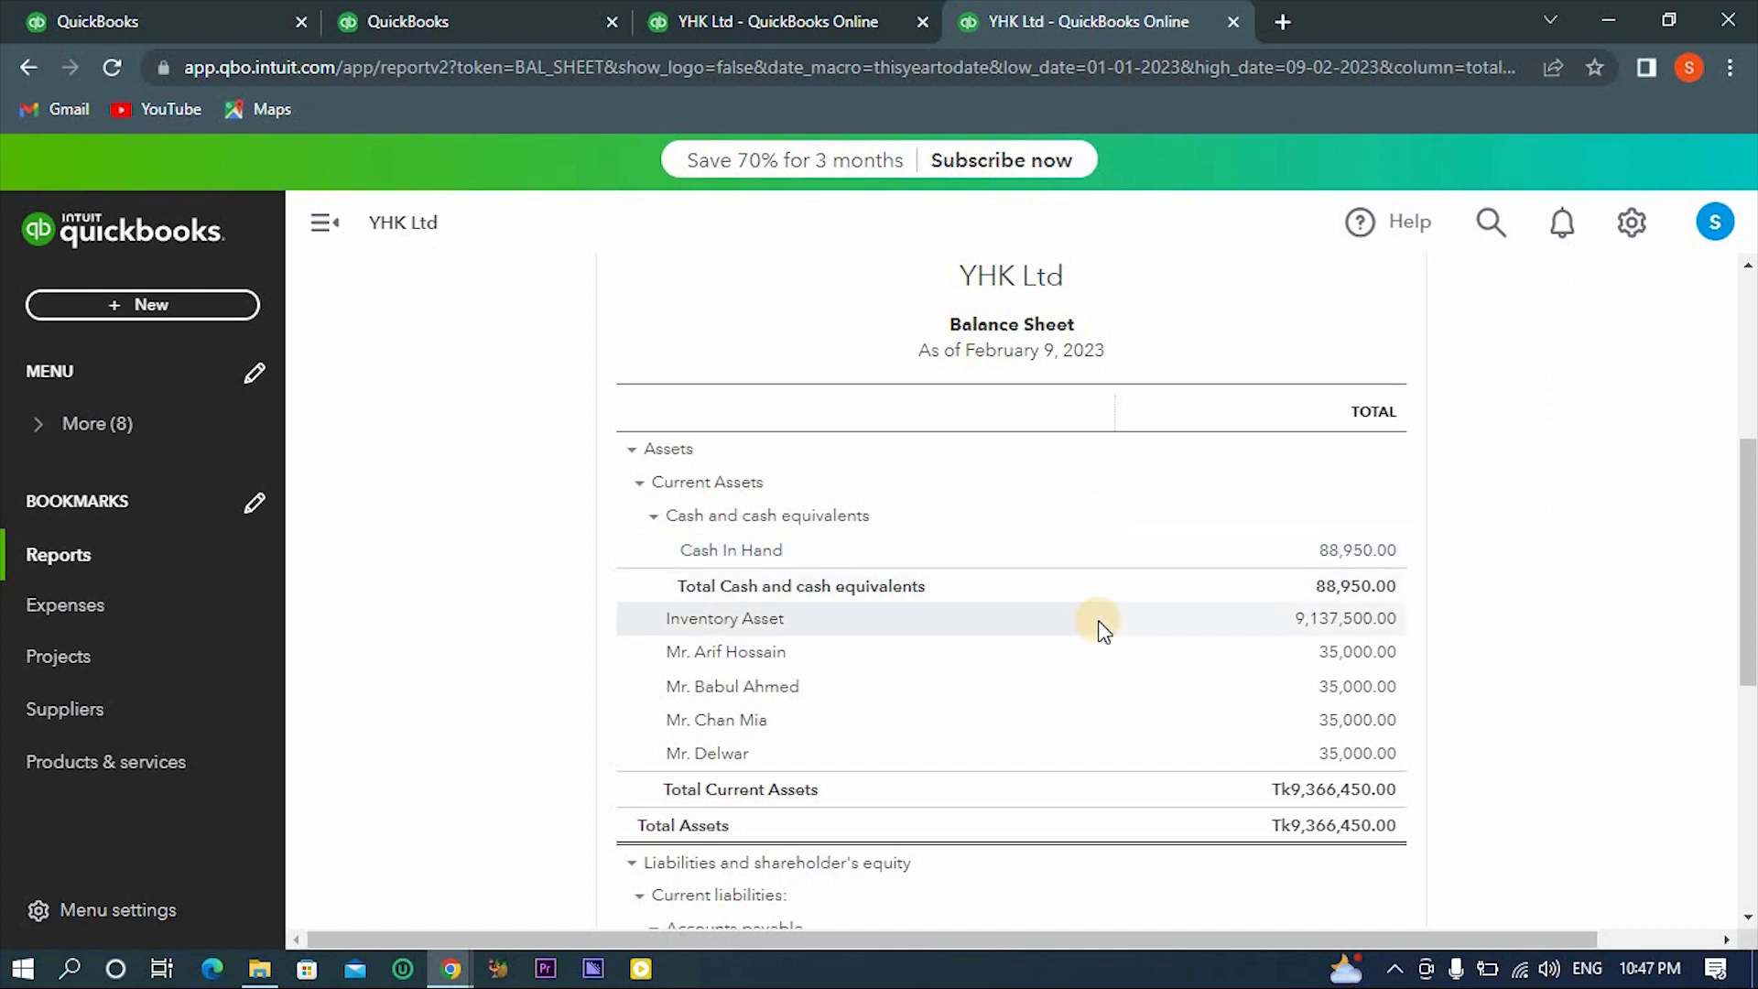
- Examine the transactions behind the Inventory Asset amount and return to the Balance Sheet
left_click(1312, 620)
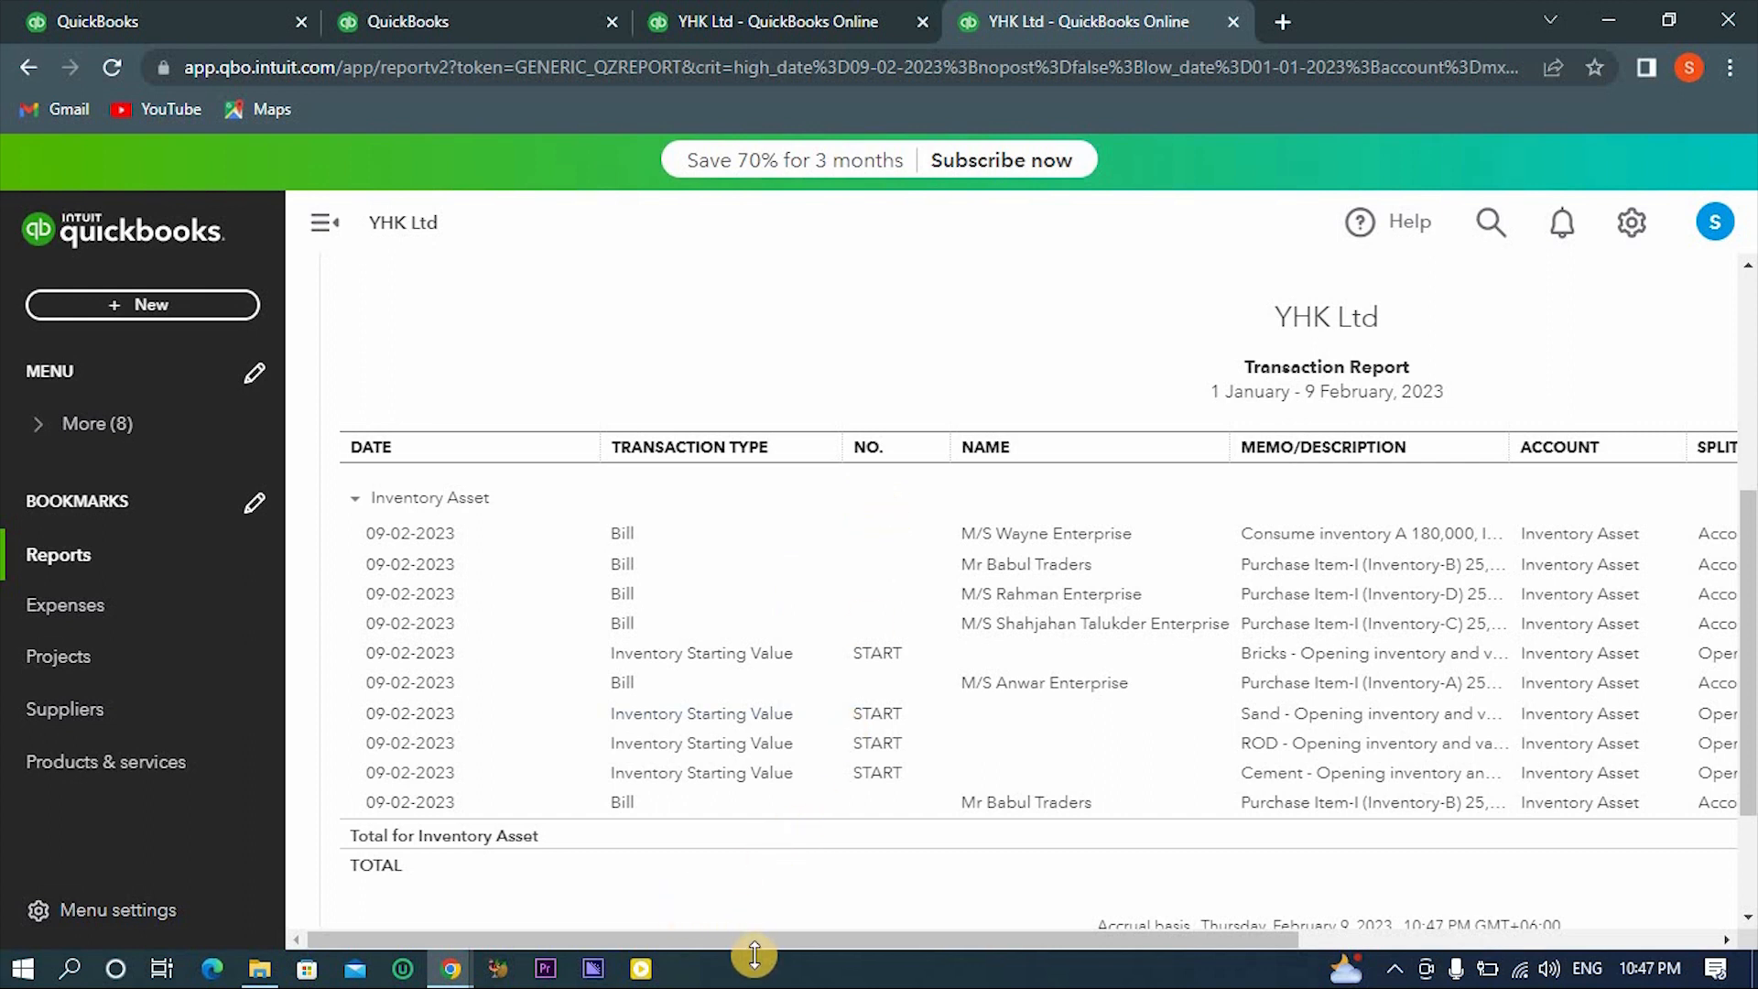
left_click_drag(754, 941, 589, 980)
left_click(30, 68)
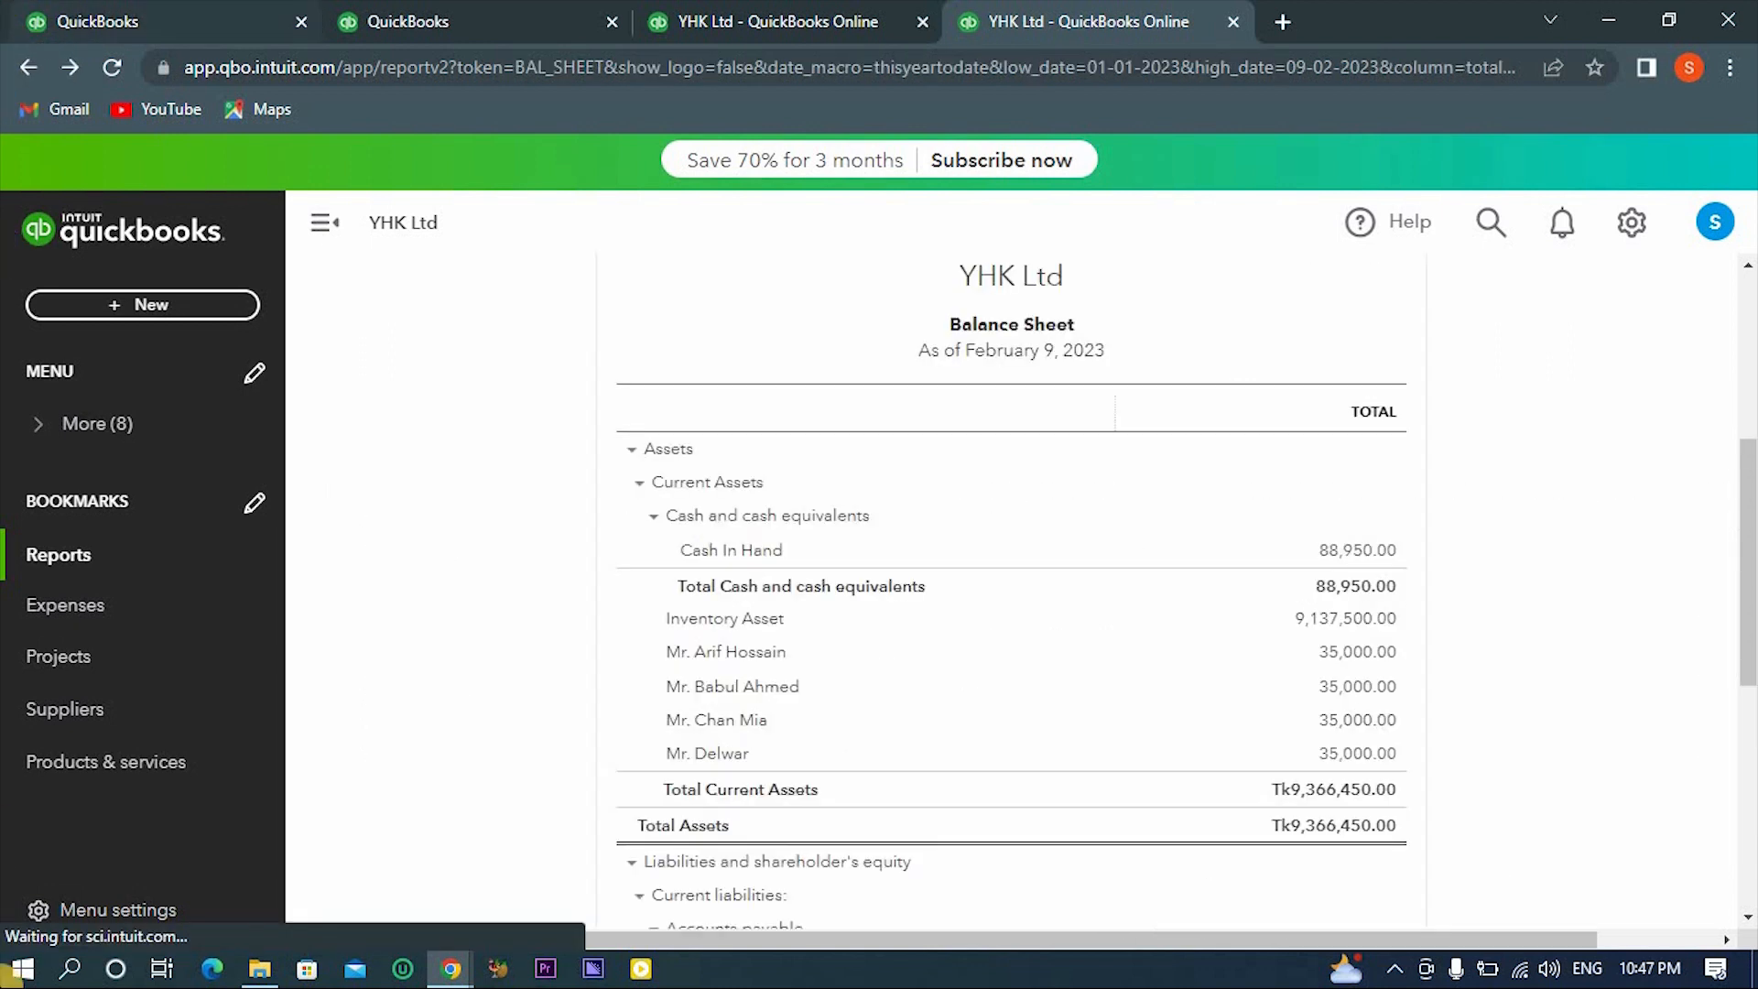
- Switch to the Practical Accounting spreadsheet in Google Sheets and color the text of the Case-3 and Case-4 entries in C10:C14 red
left_click(109, 234)
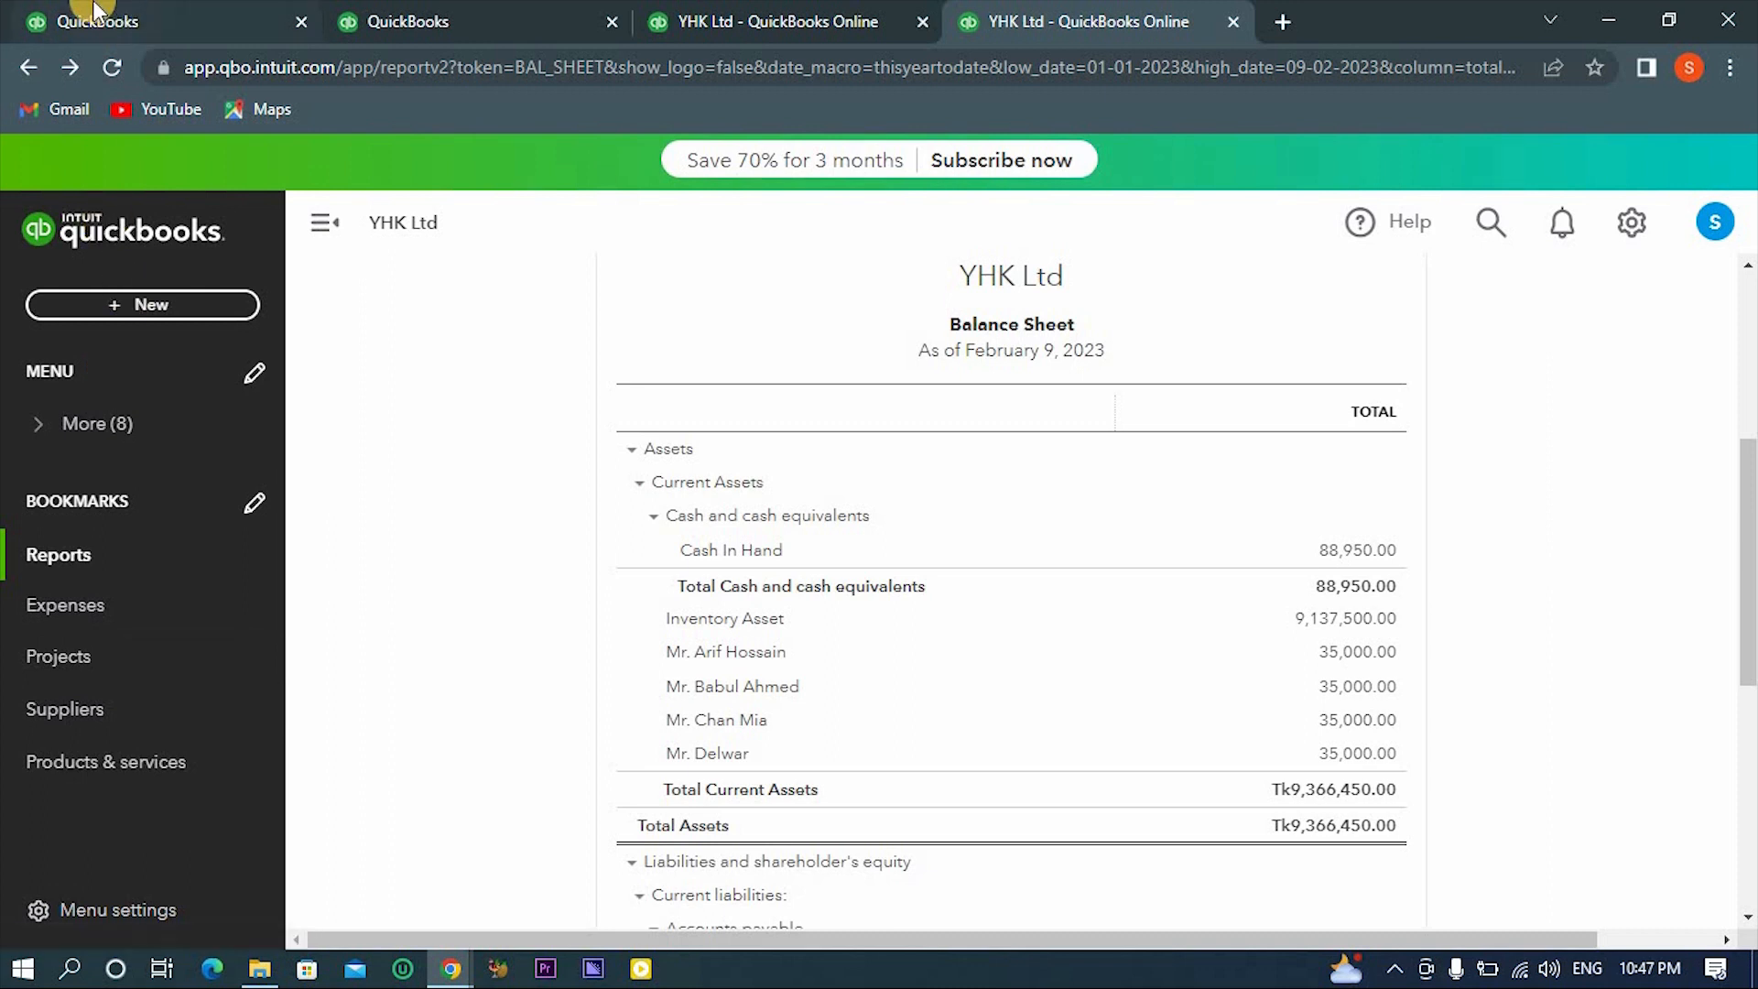
key("alt+Tab")
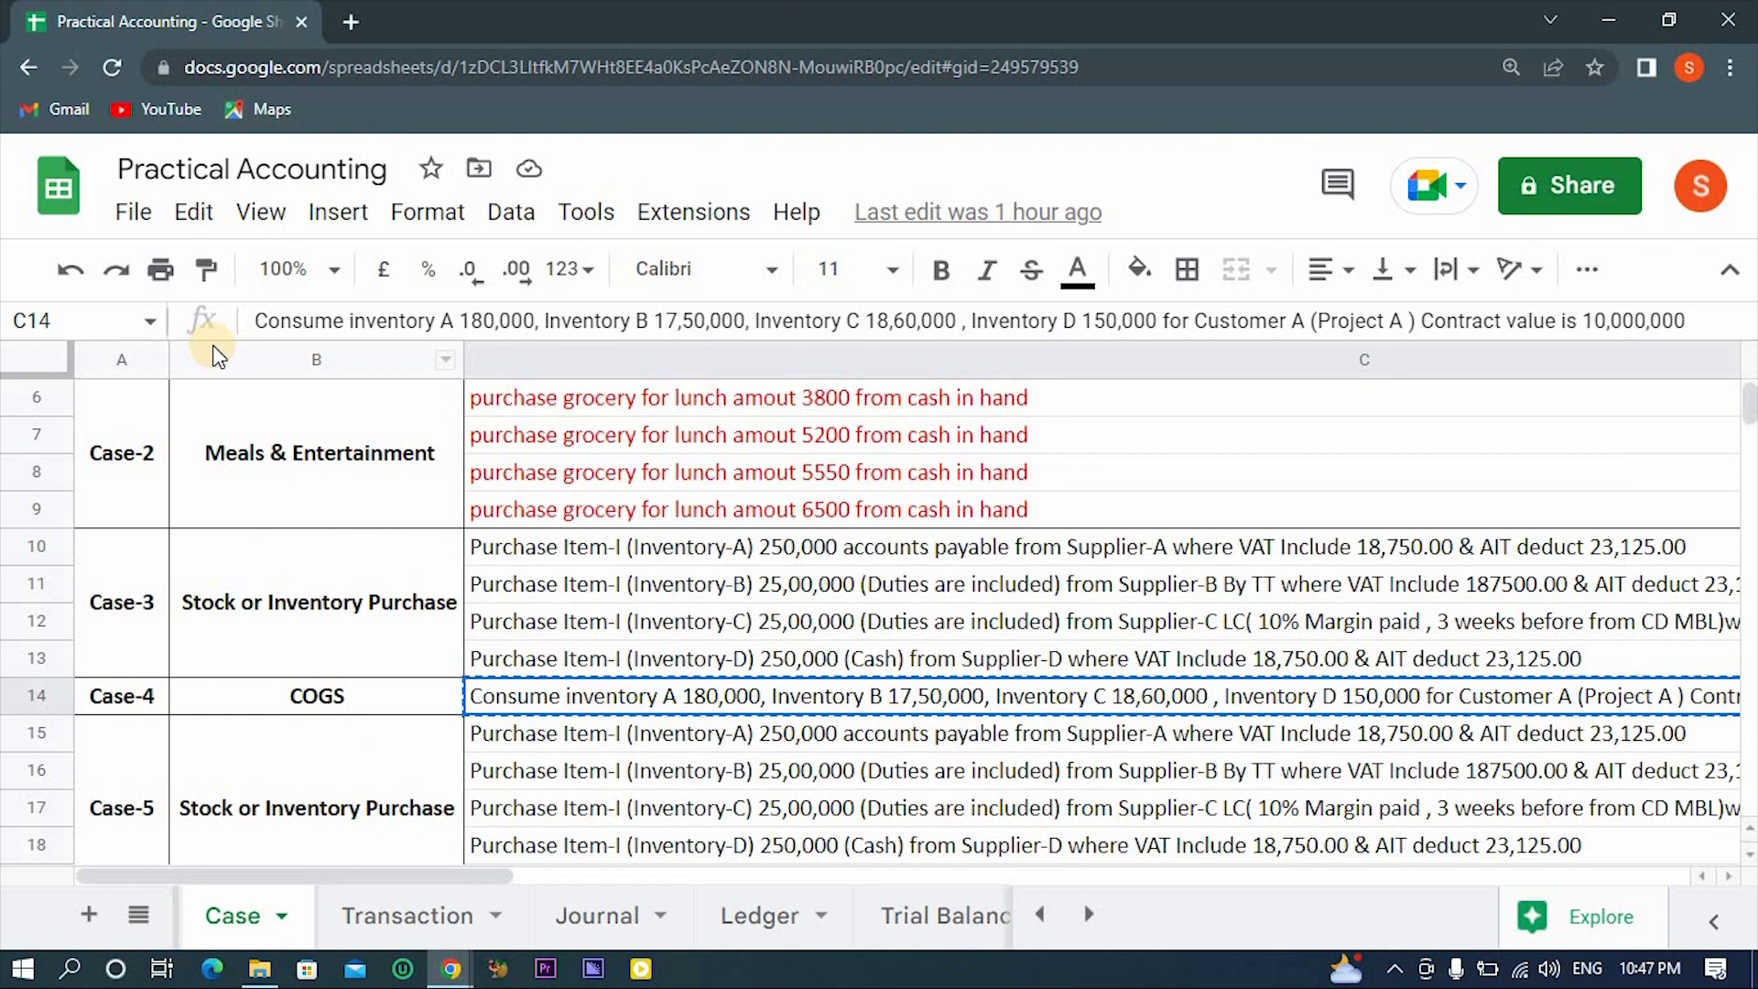
left_click(578, 547, "shift")
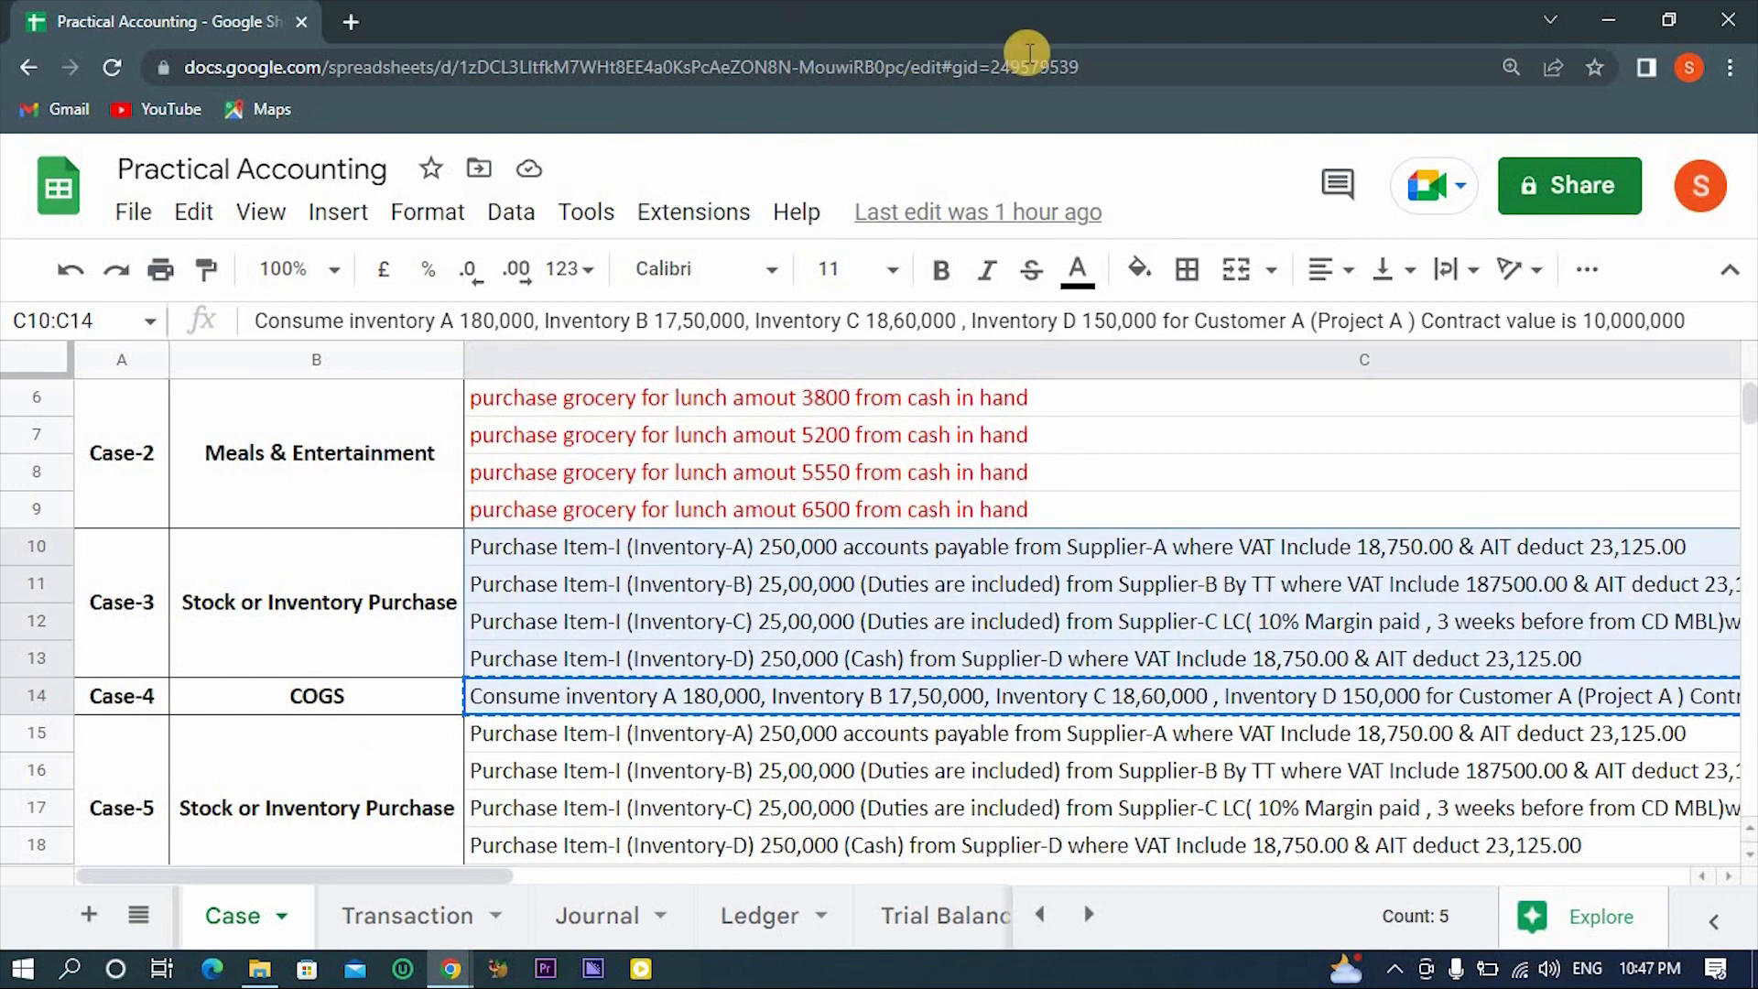
left_click(1082, 279)
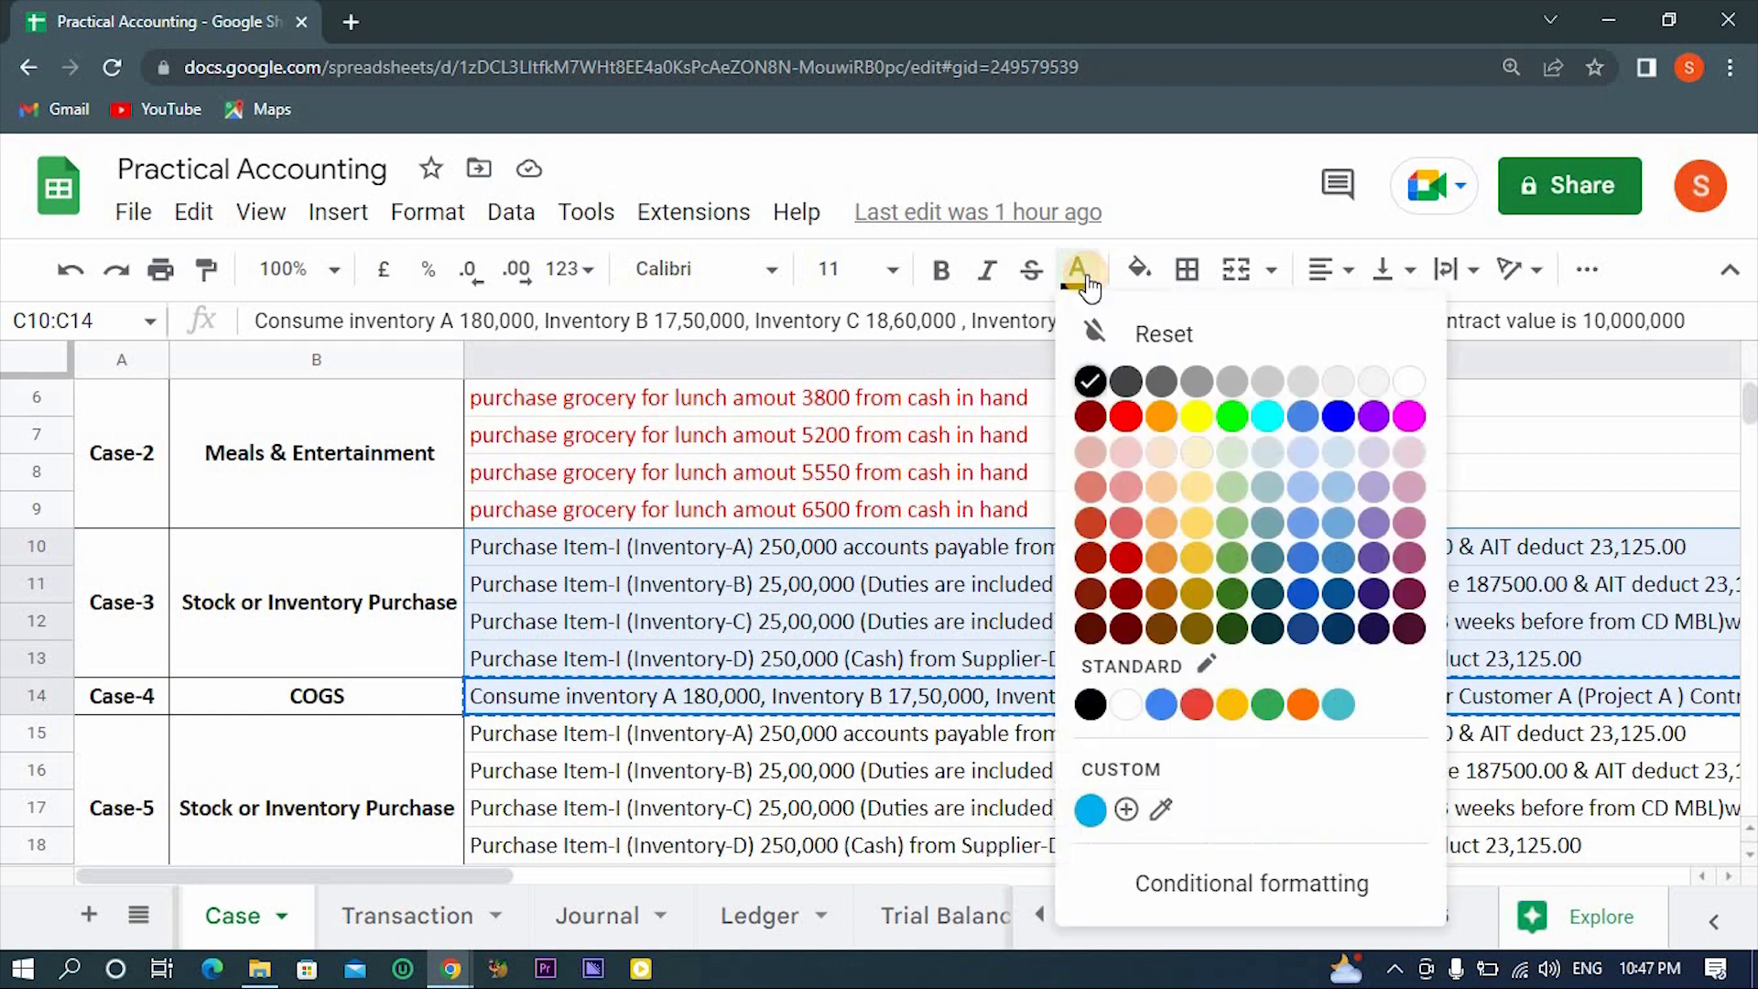
left_click(1121, 423)
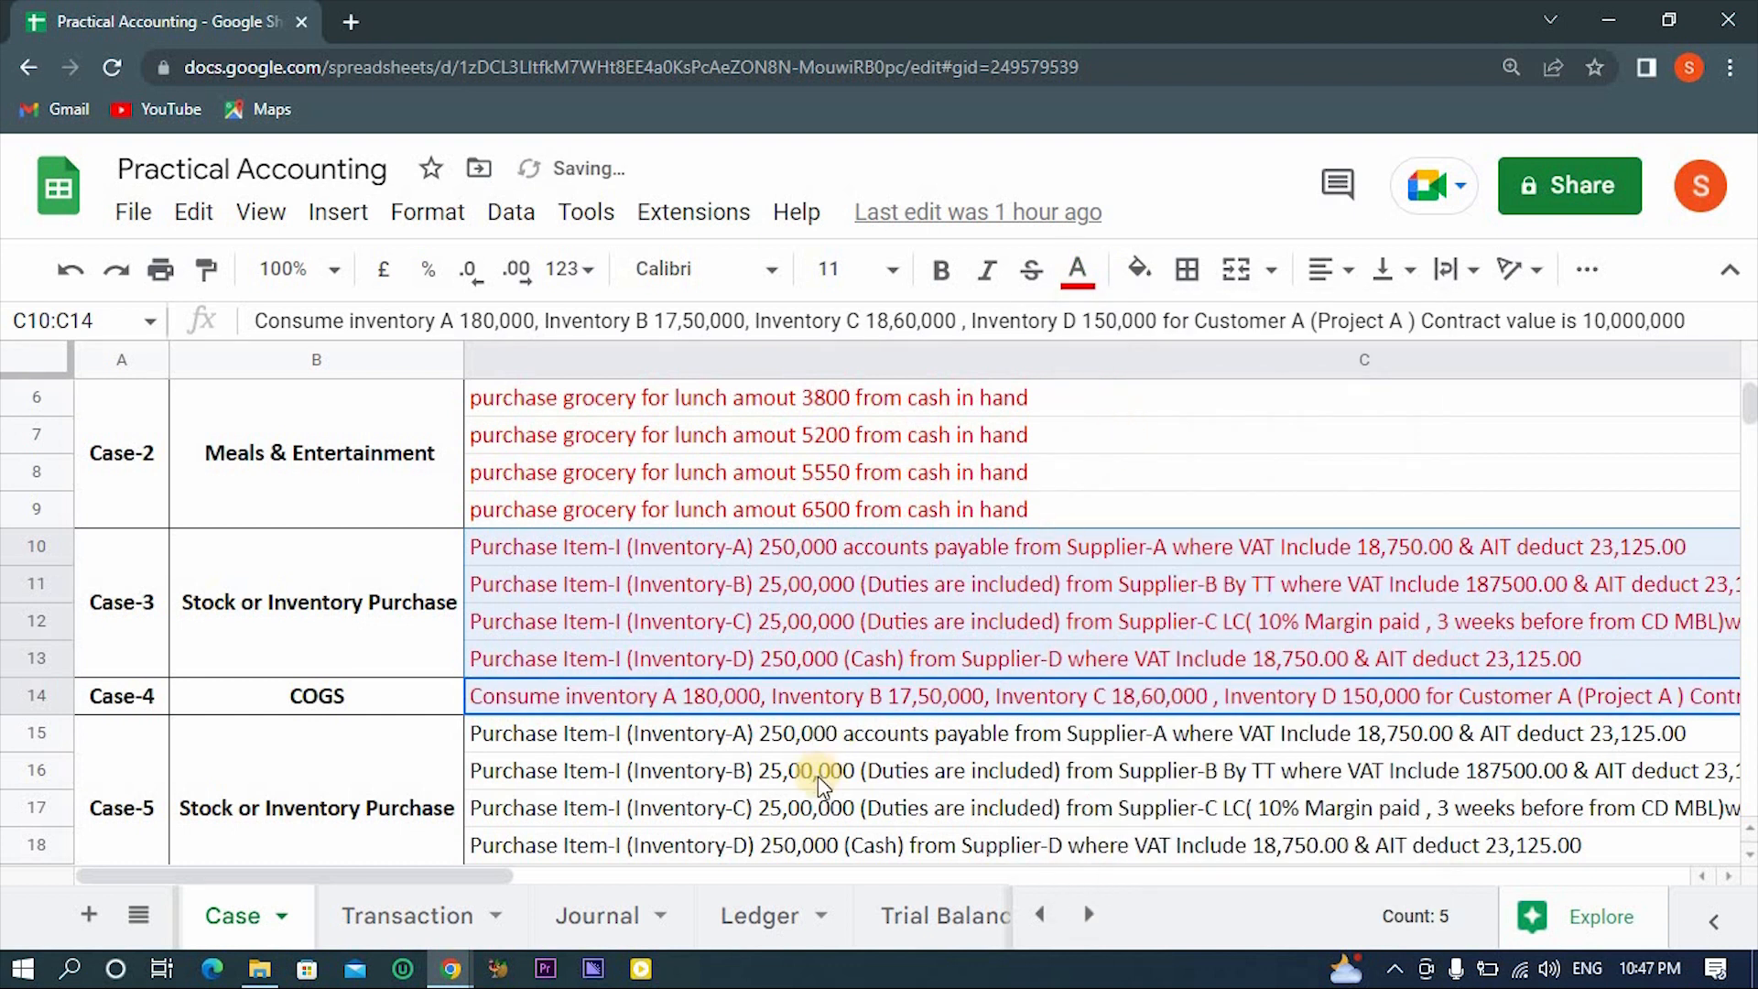
- Read the Case-4 COGS entry in cell C14 for the inventory consumed by Customer A
scroll(806, 779, "down", 2)
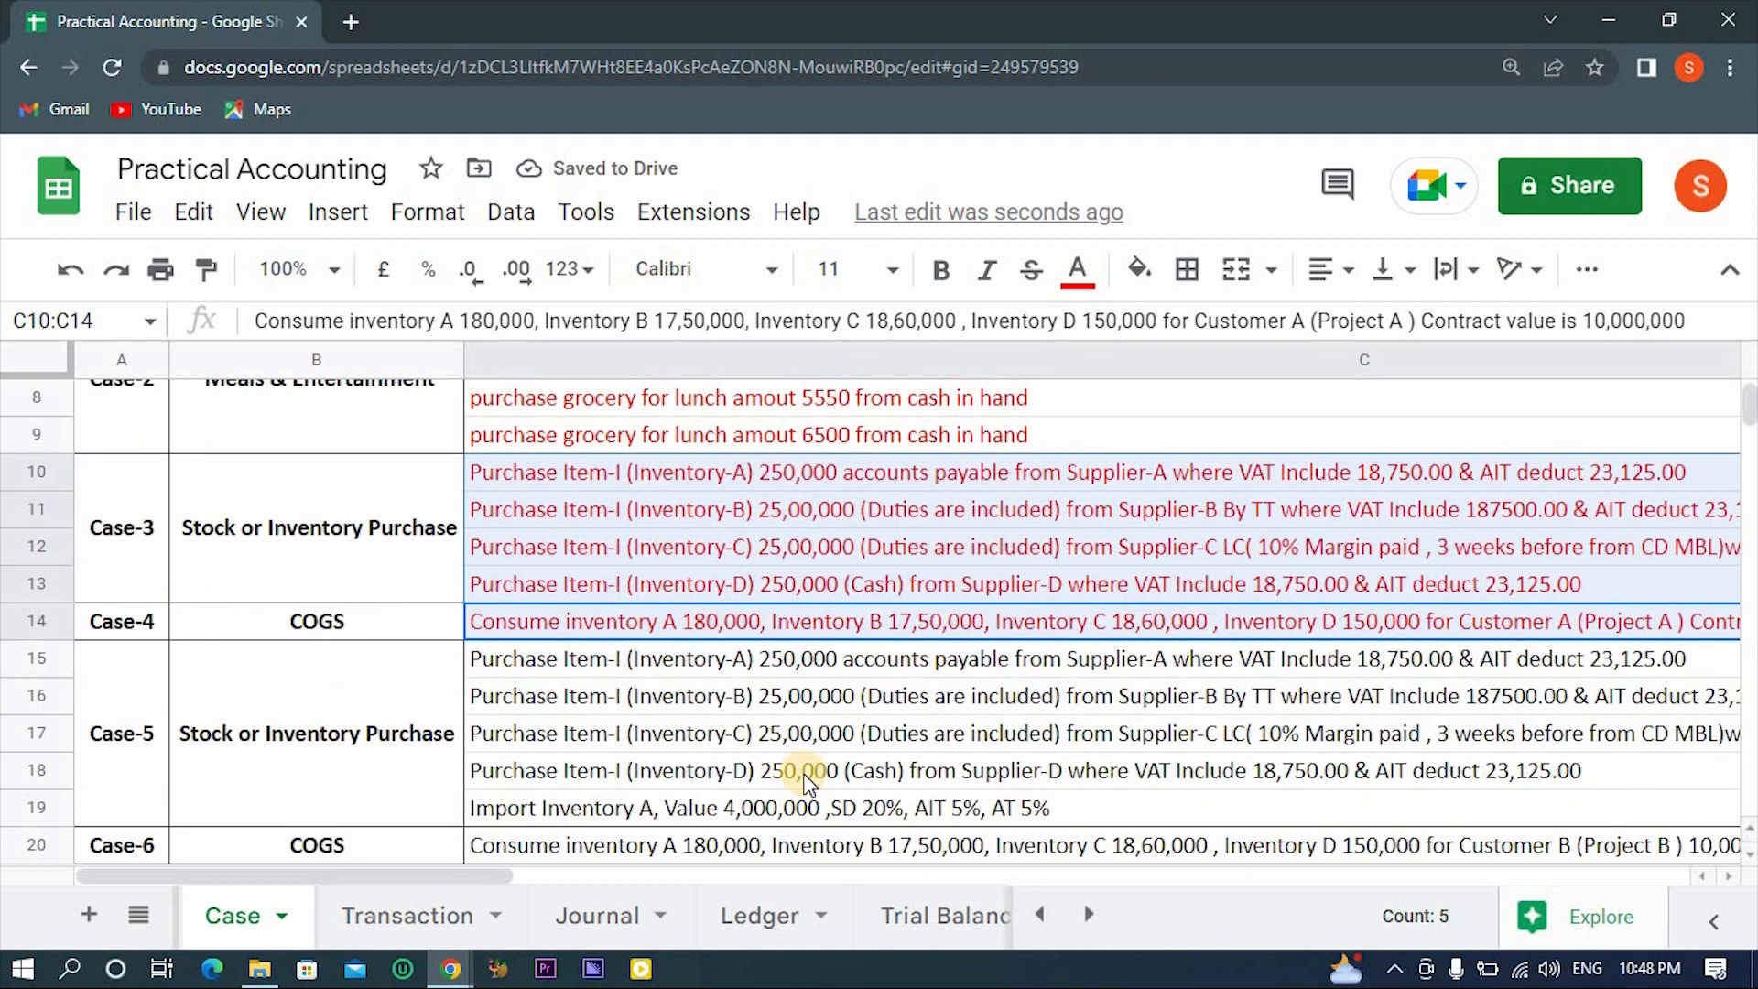
left_click(700, 628)
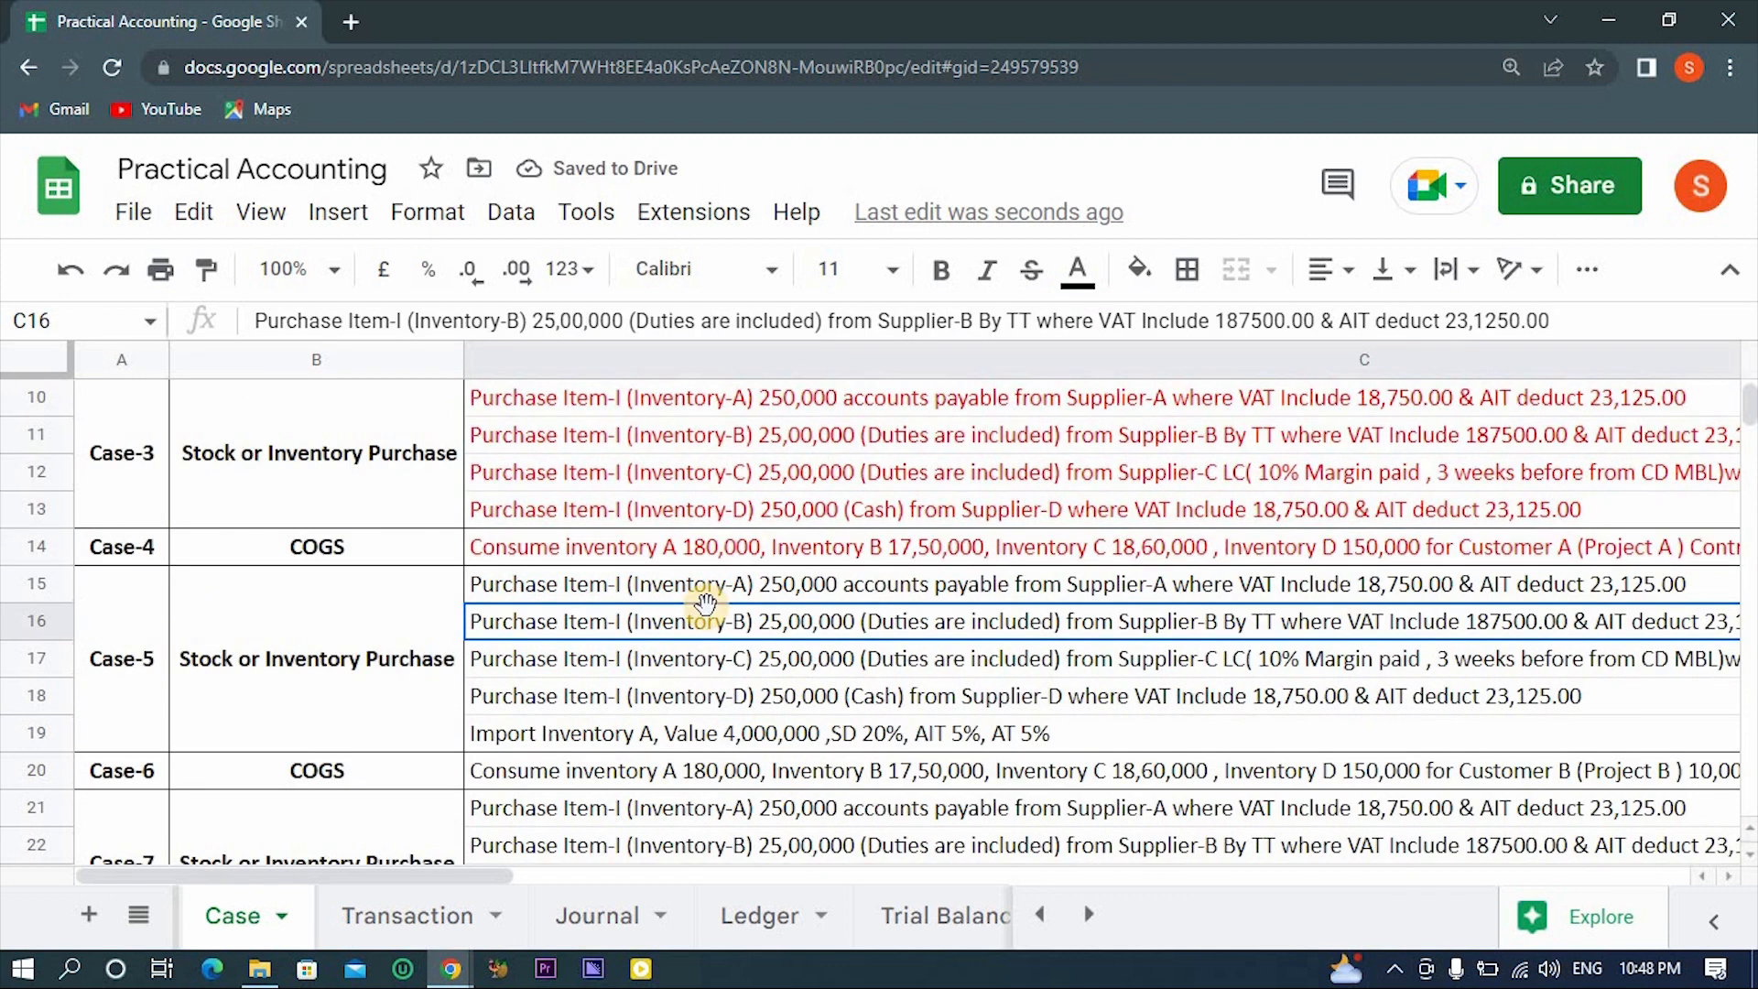
left_click(860, 549)
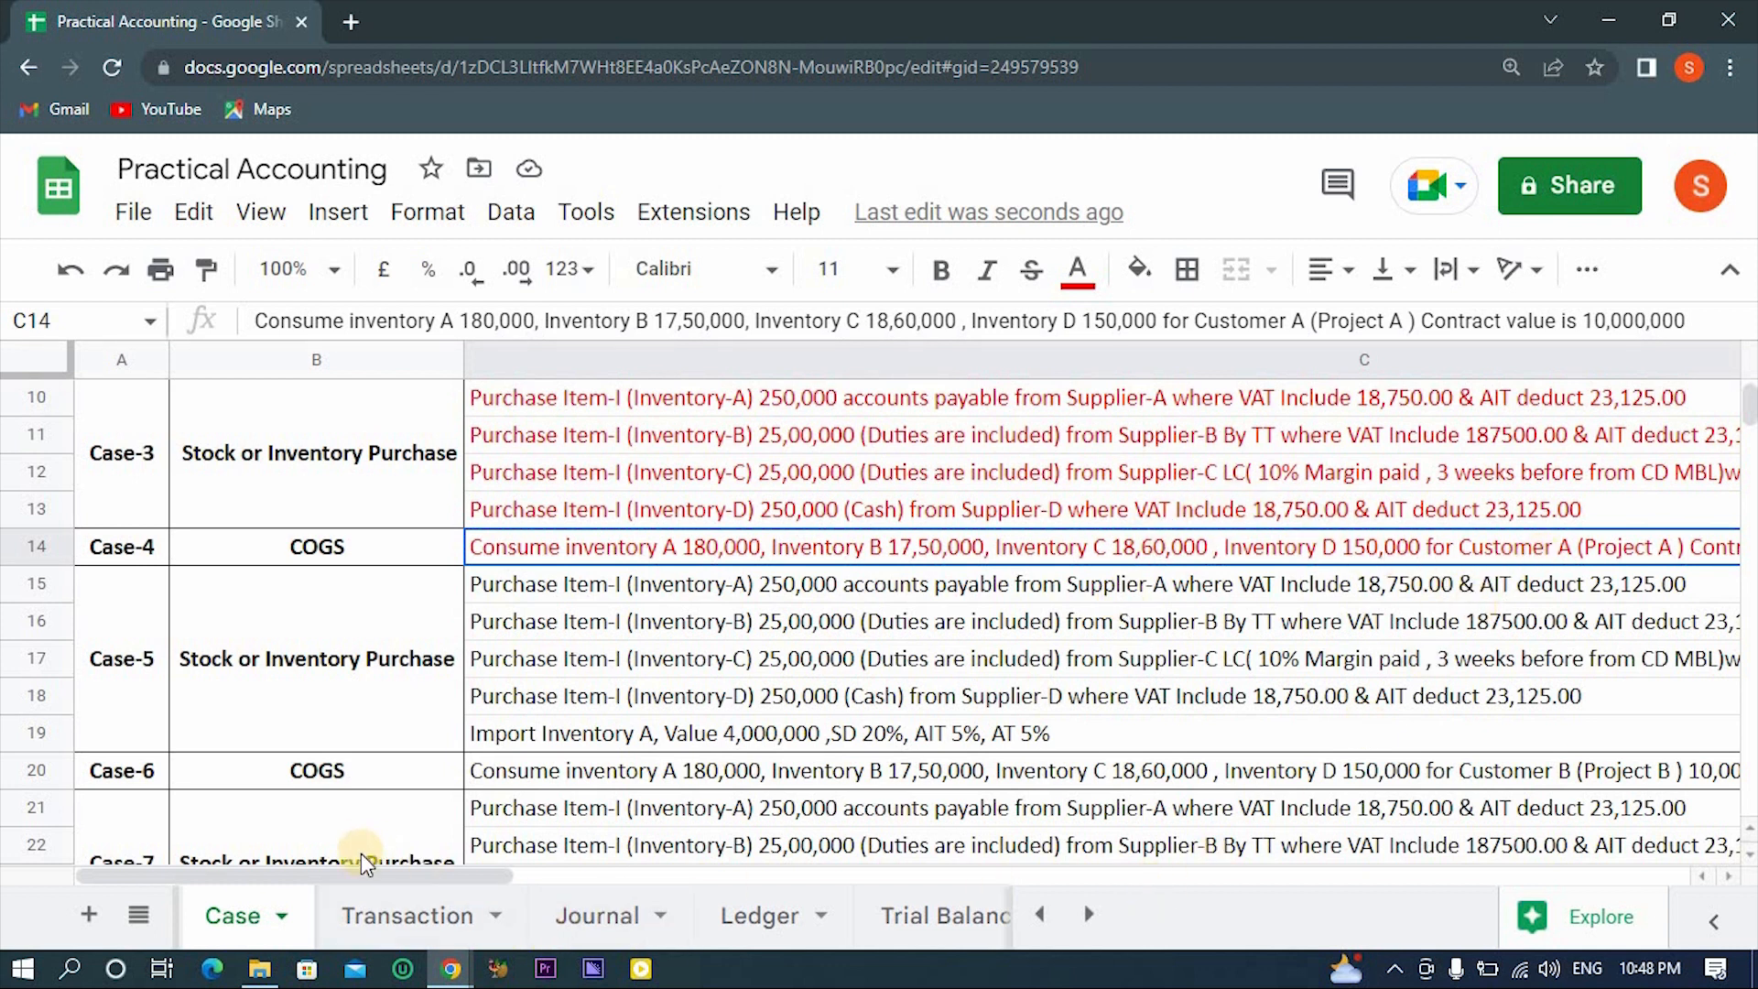
mouse_move(360, 868)
left_mouse_down()
mouse_move(809, 877)
mouse_move(368, 886)
left_mouse_up()
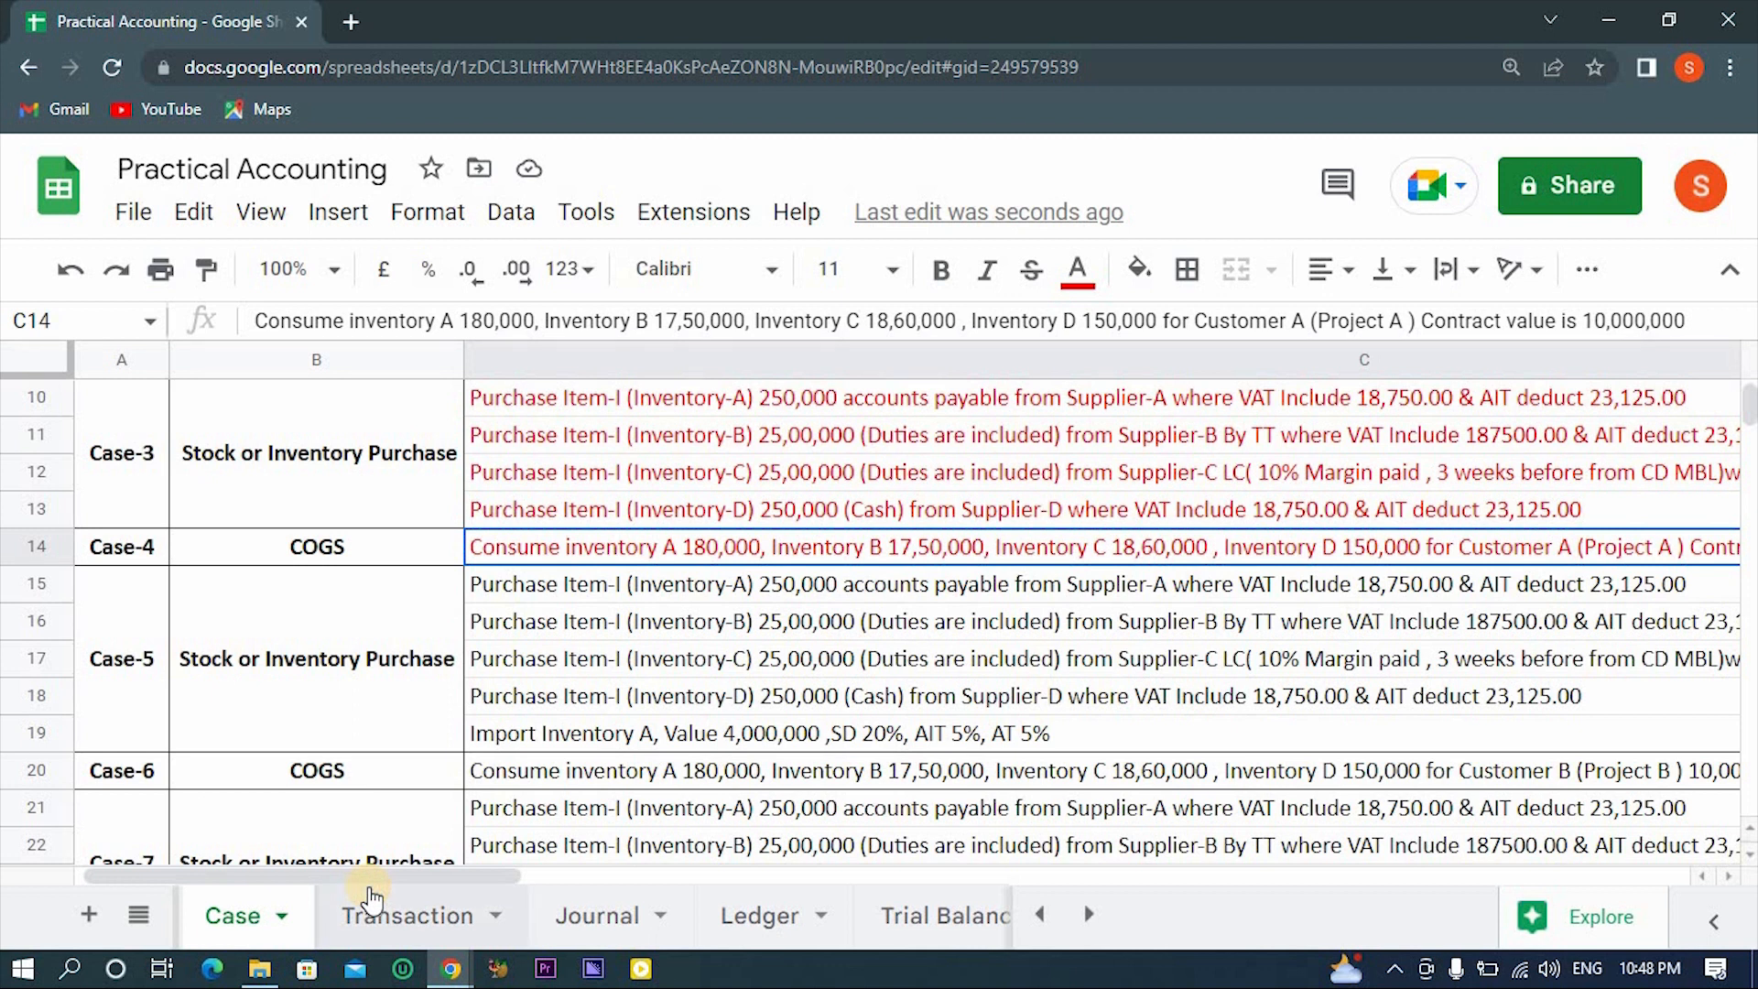
- Switch back to QuickBooks, open Dhanmondi Project 02 and start a new expense for it
key("alt+Tab")
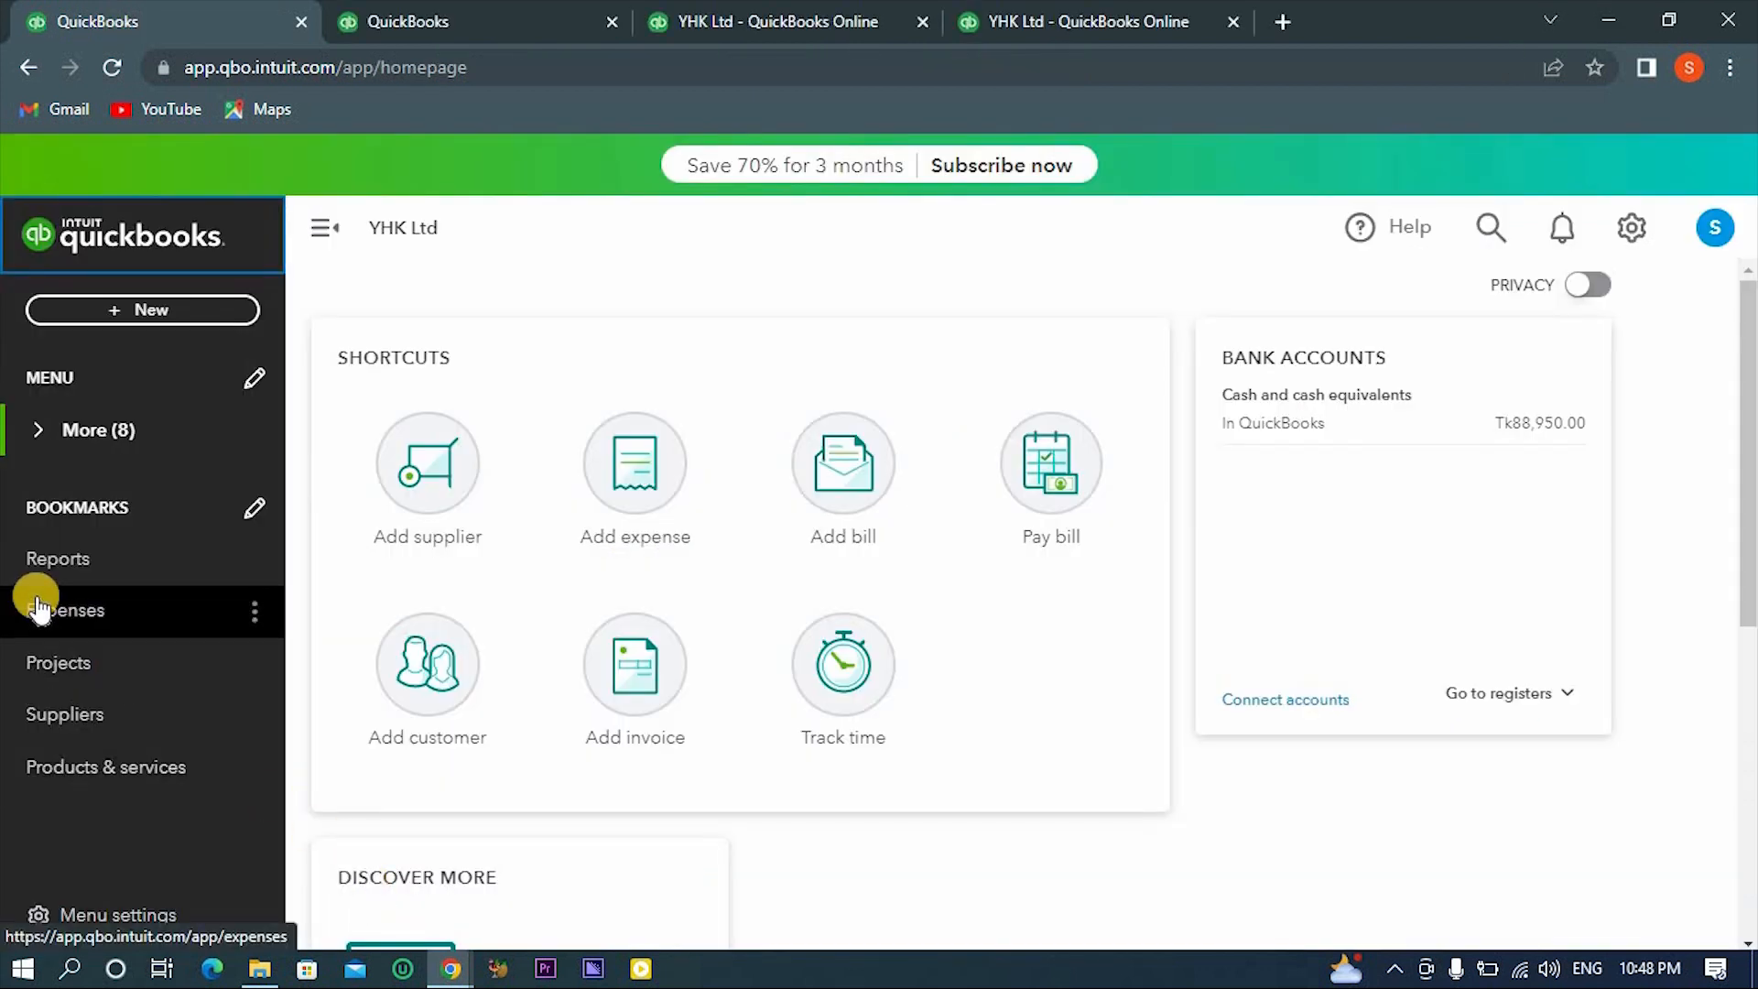
left_click(51, 679)
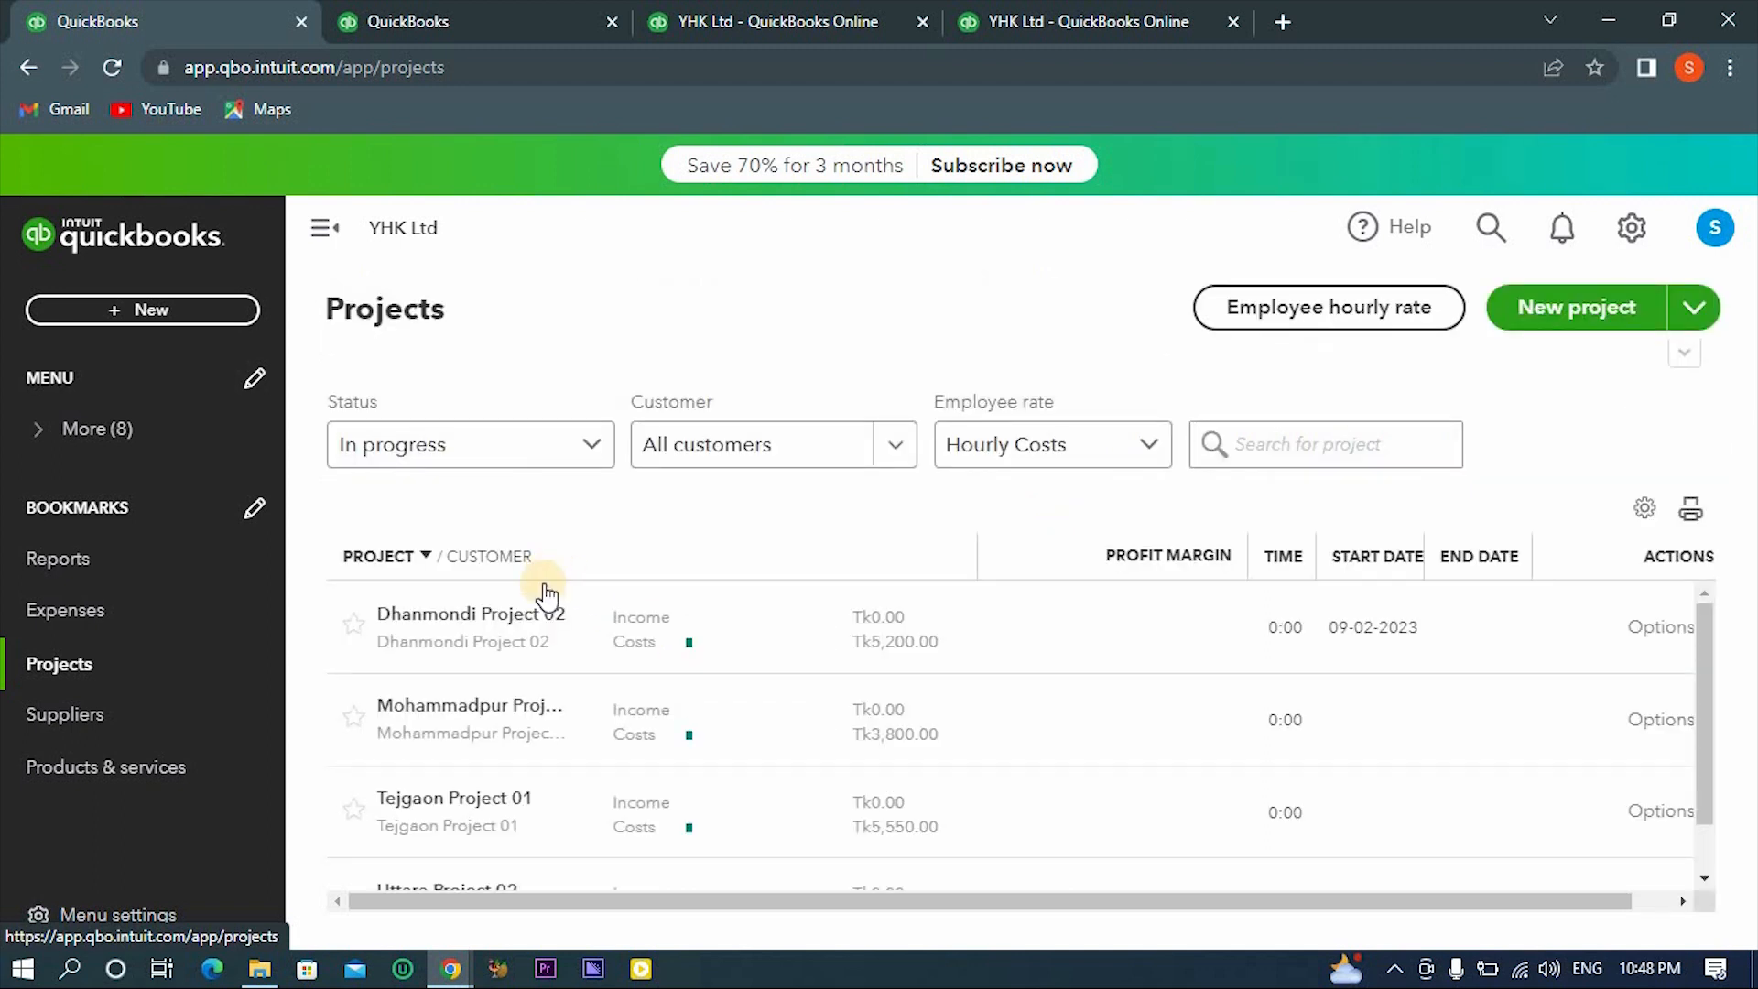
left_click(529, 618)
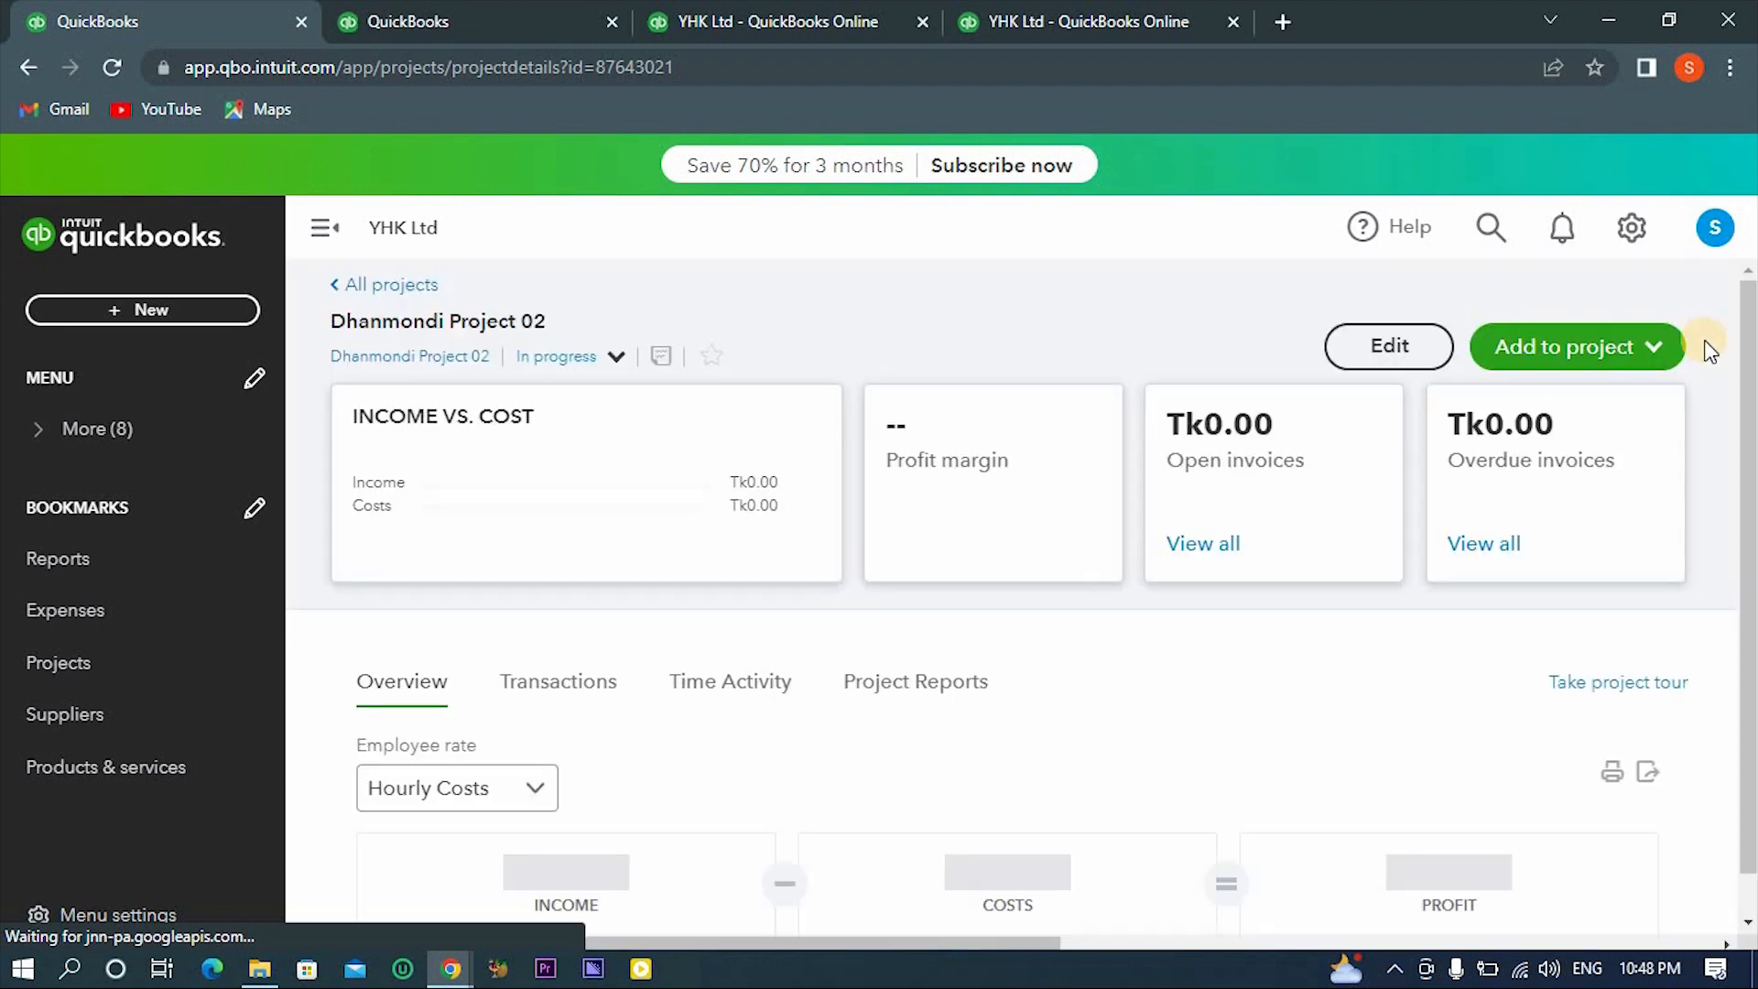
left_click(1599, 351)
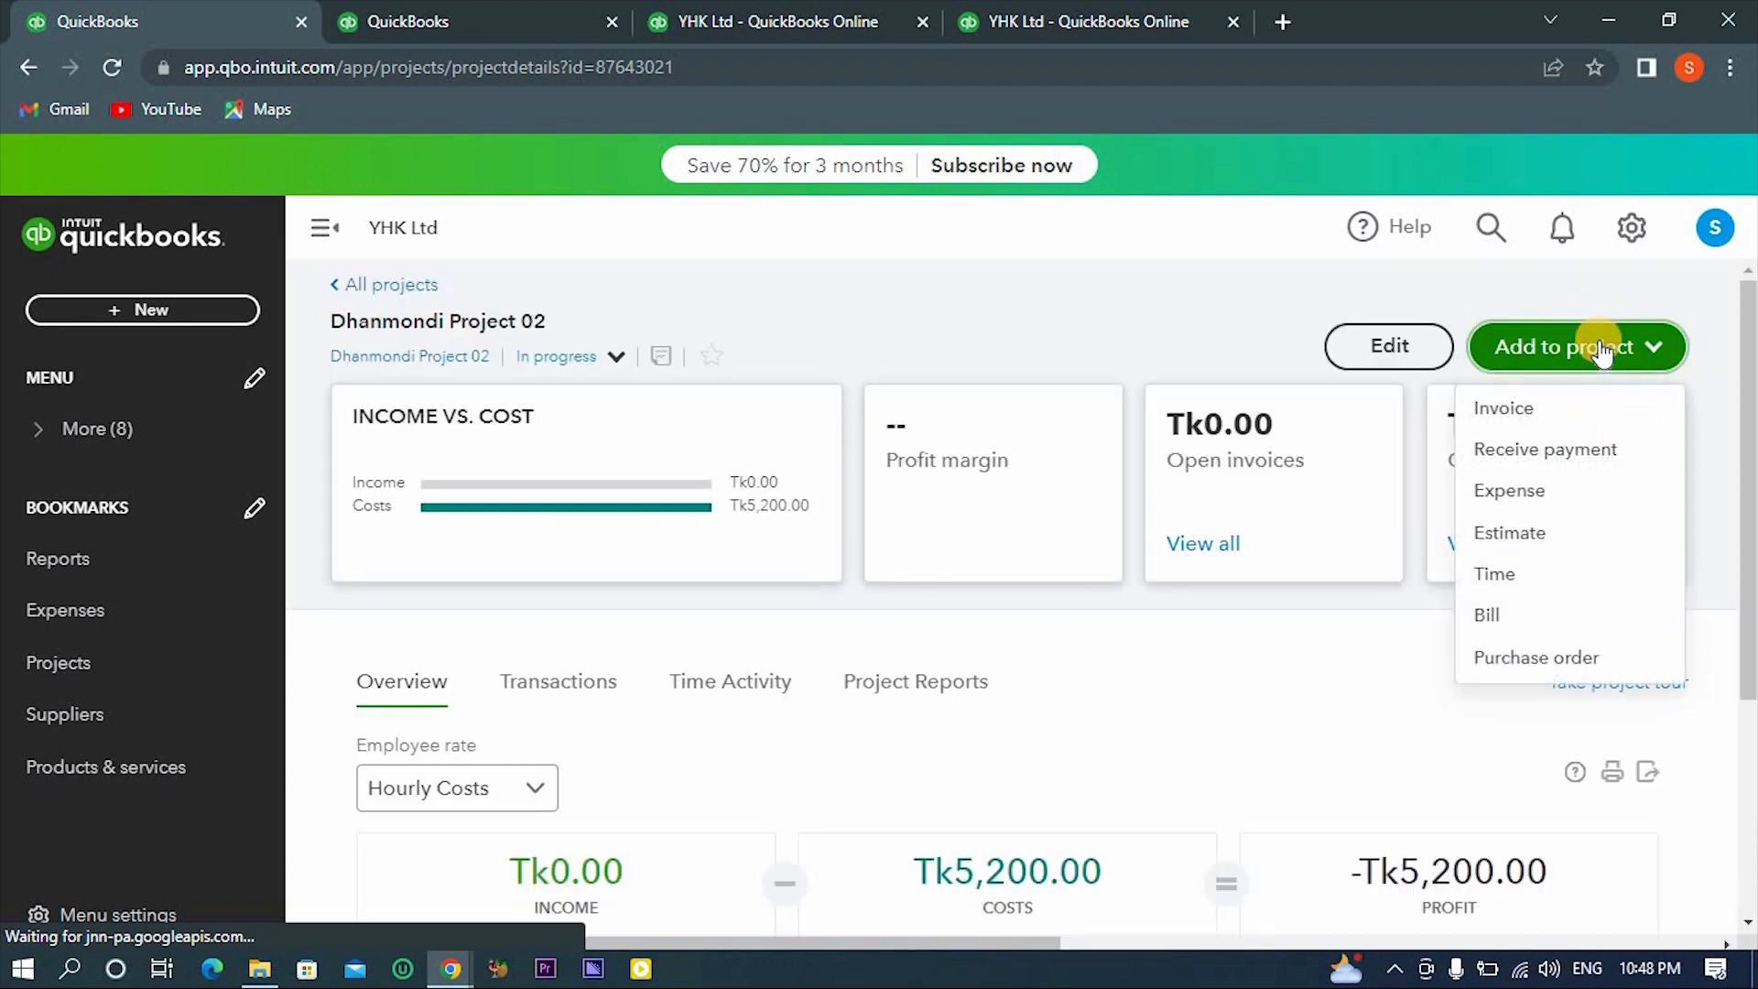
left_click(1540, 499)
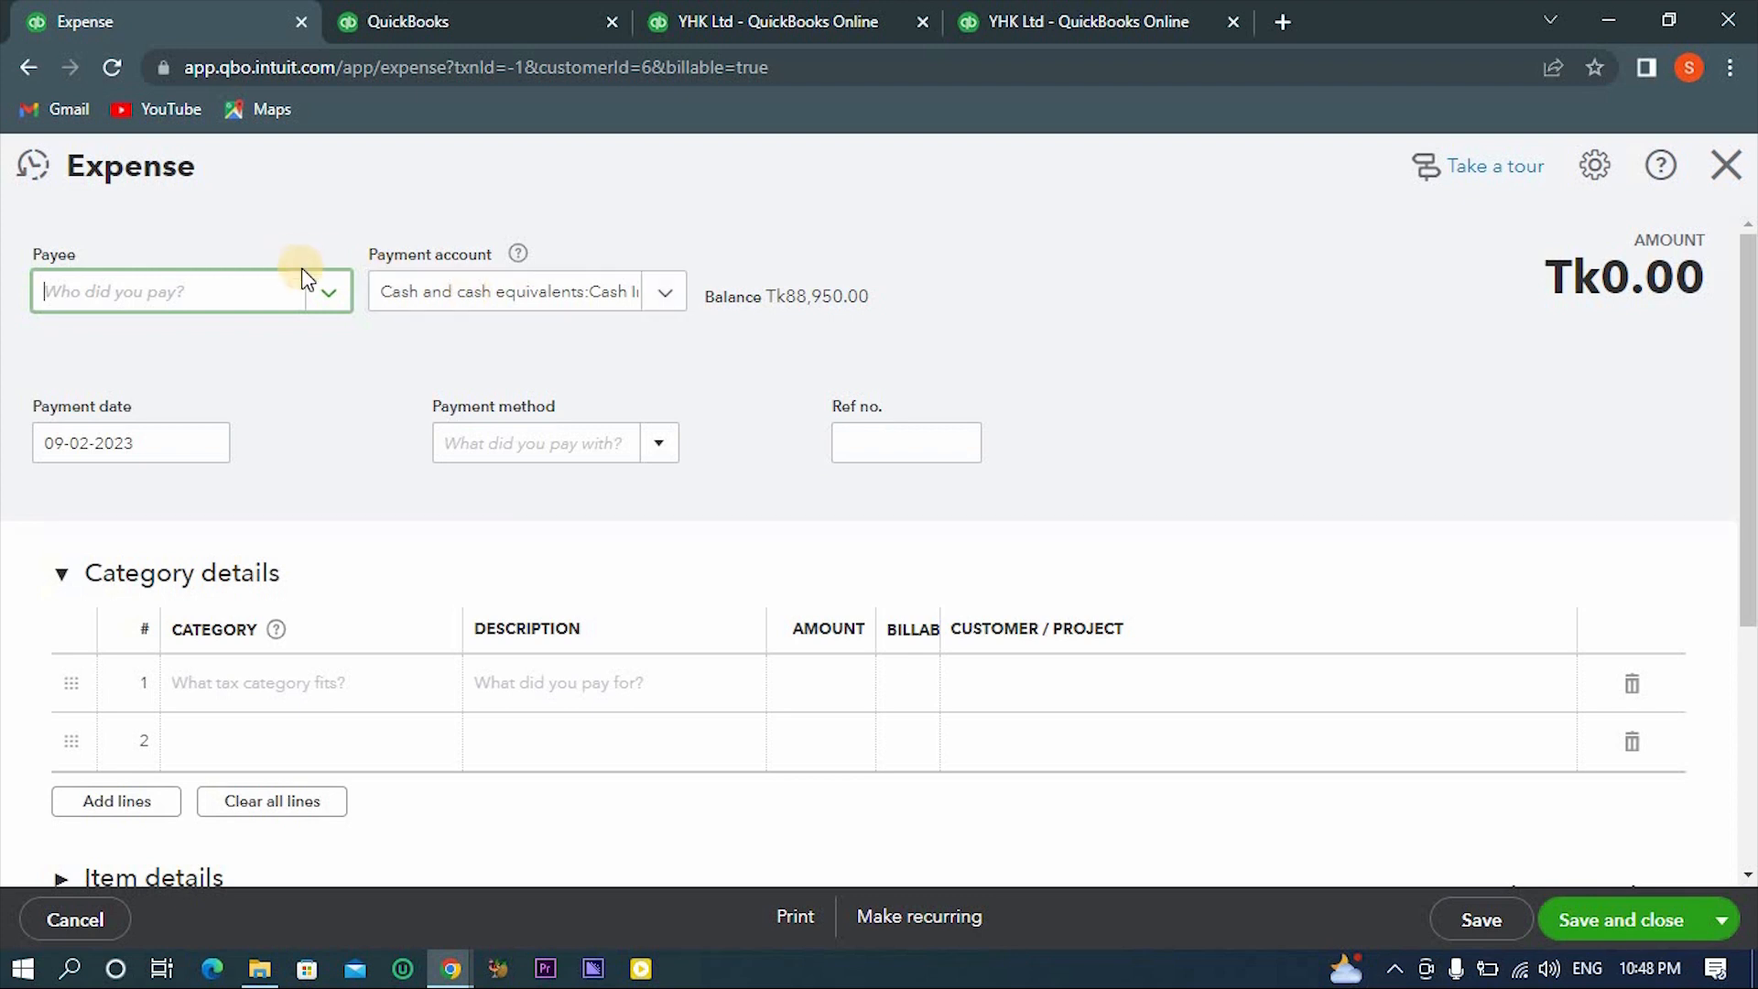
- Set the expense's payee to Head Office and its payment account to Inventory
left_click(327, 293)
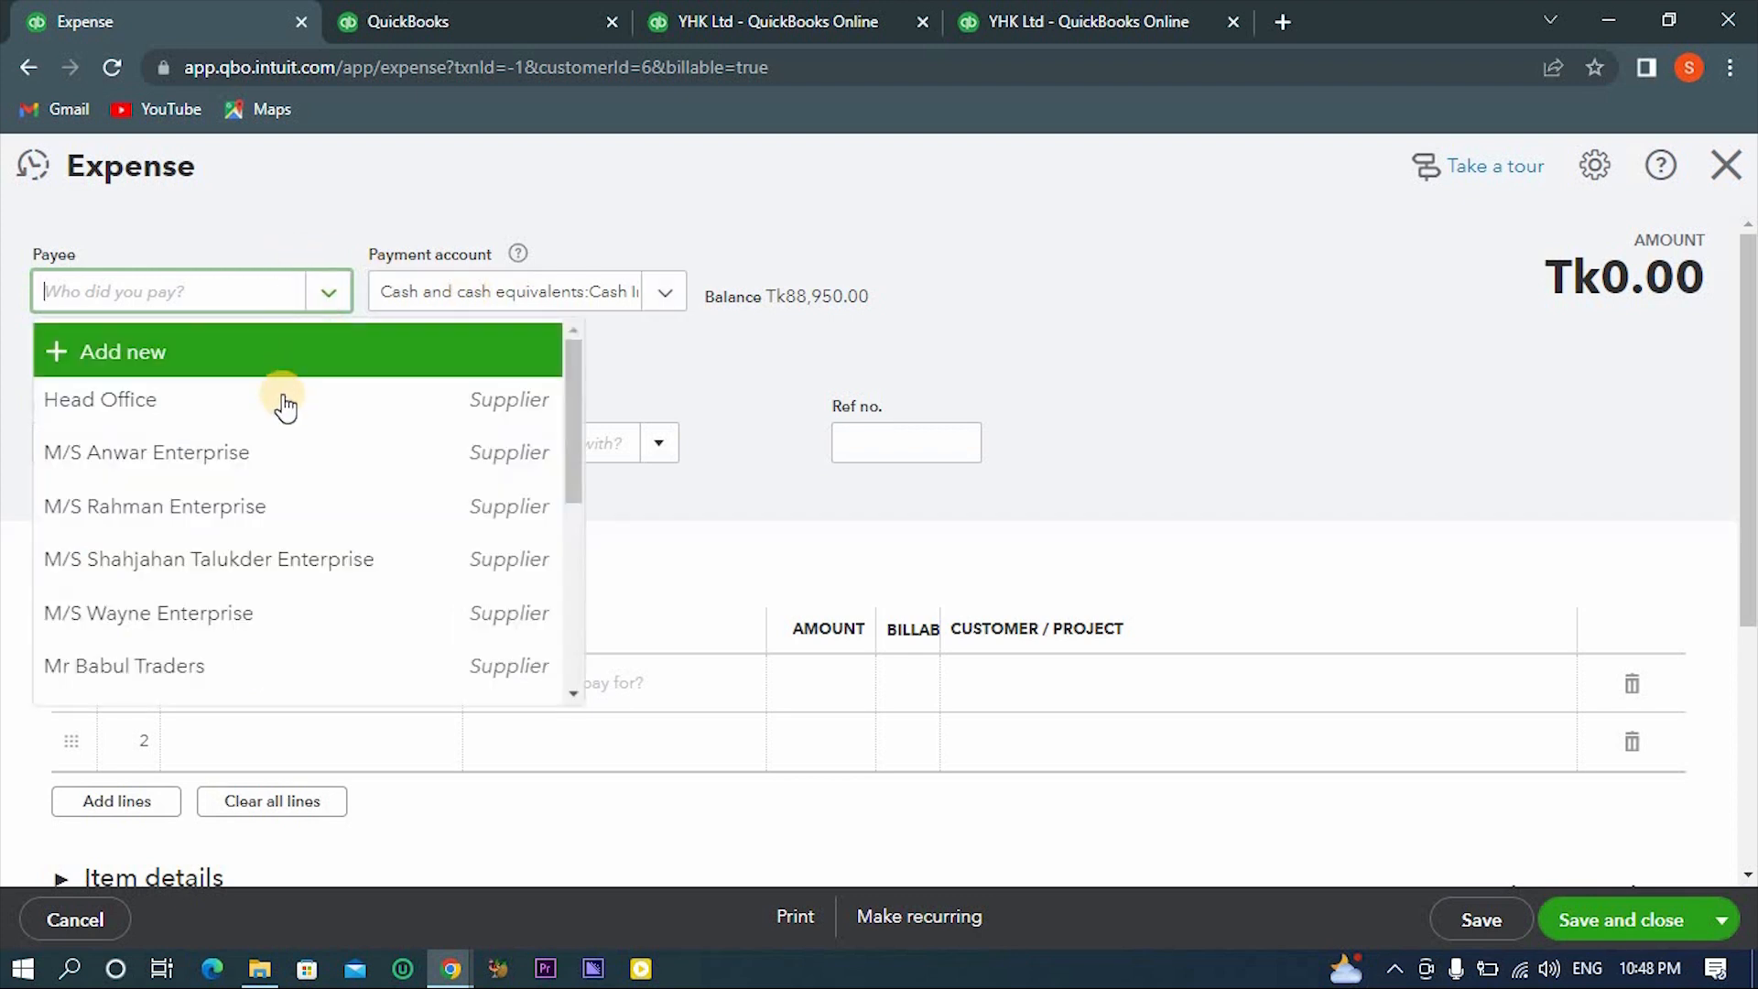
left_click(281, 409)
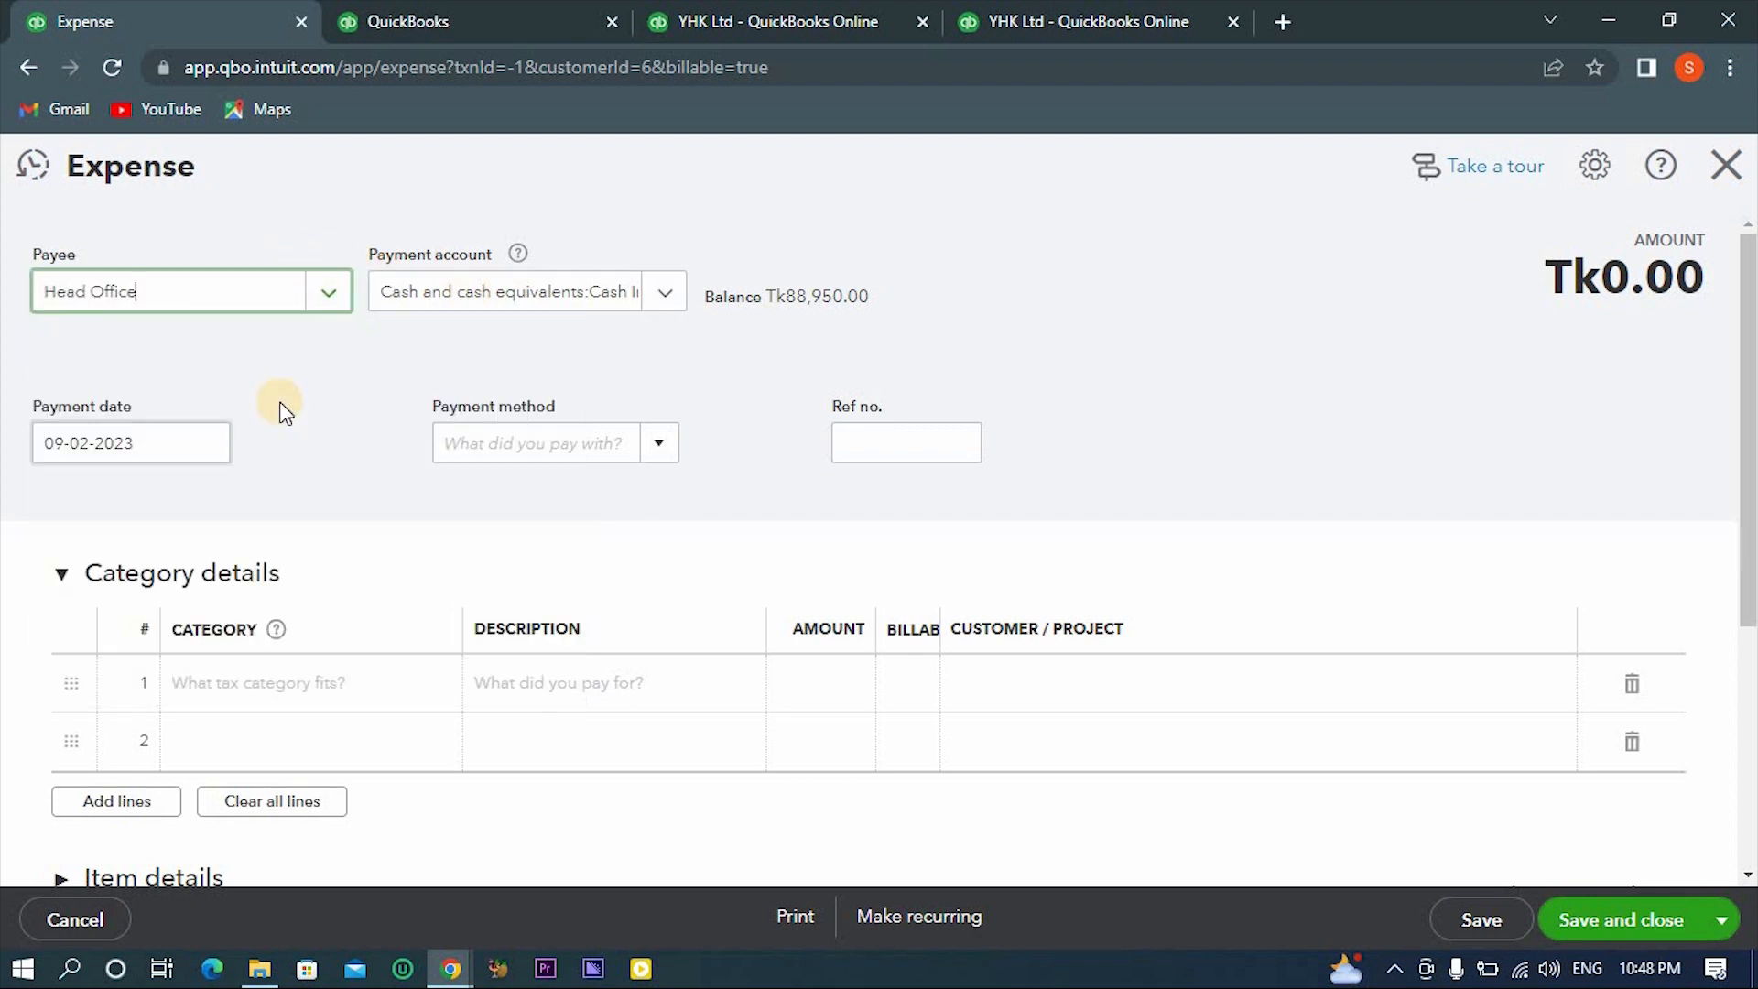
left_click(531, 311)
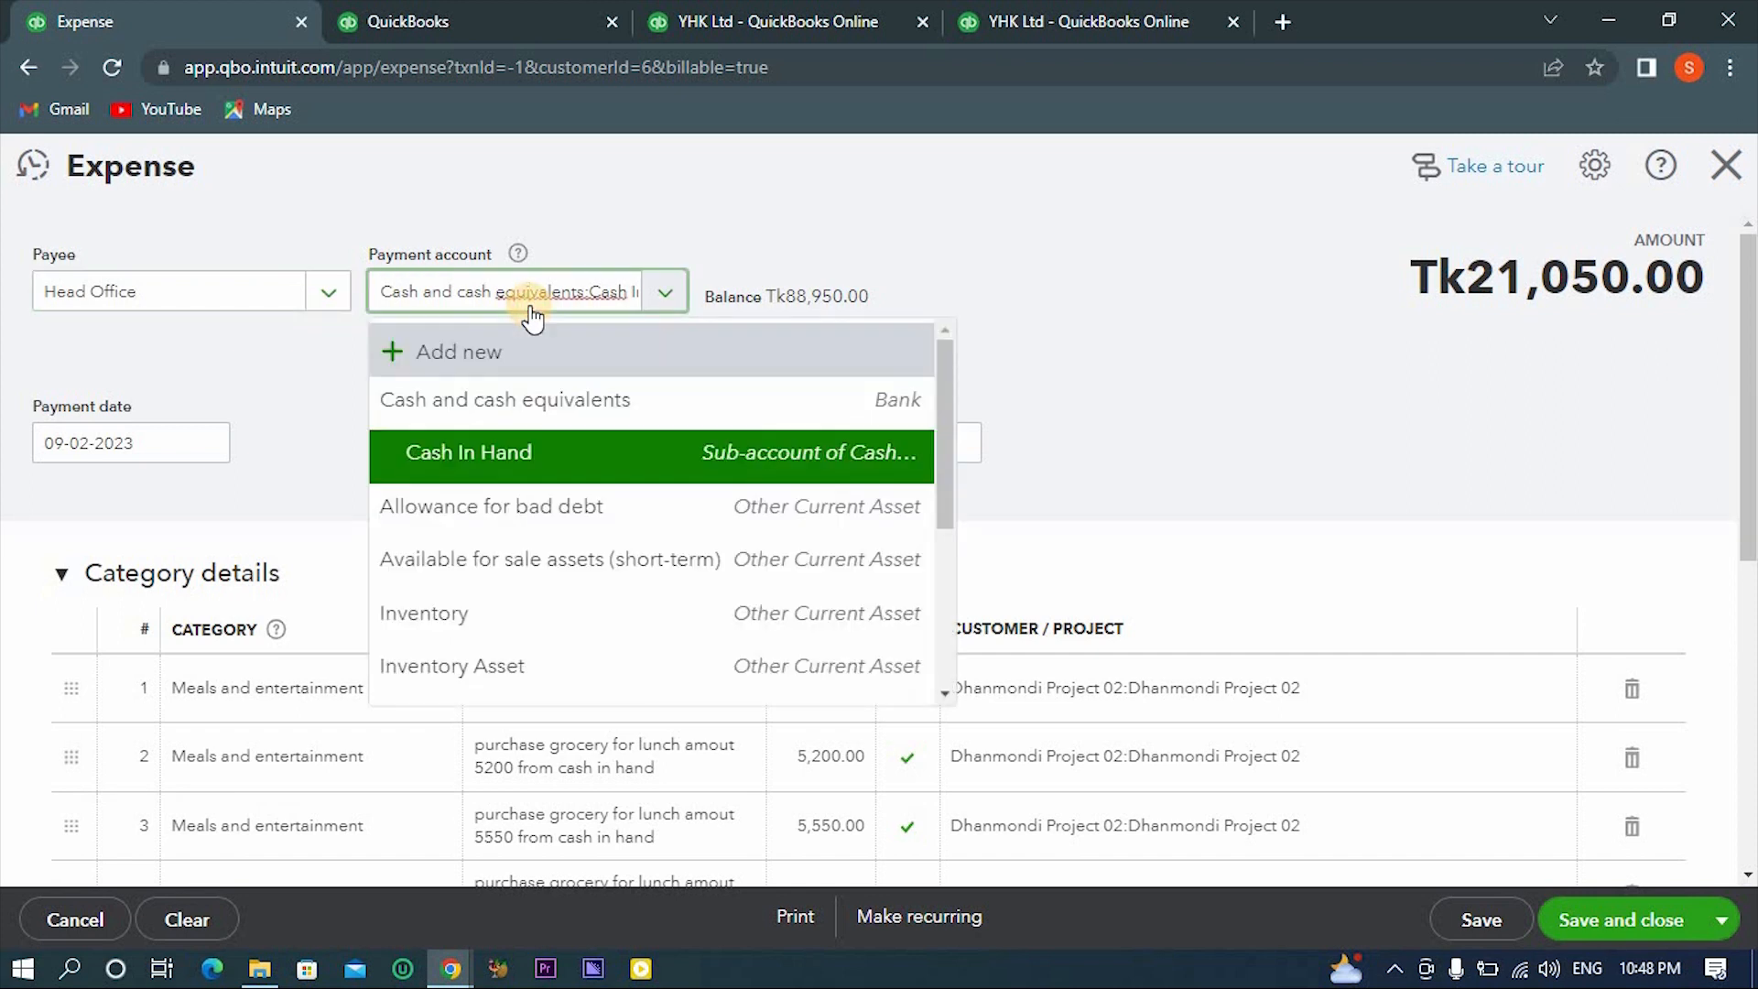
left_click(492, 612)
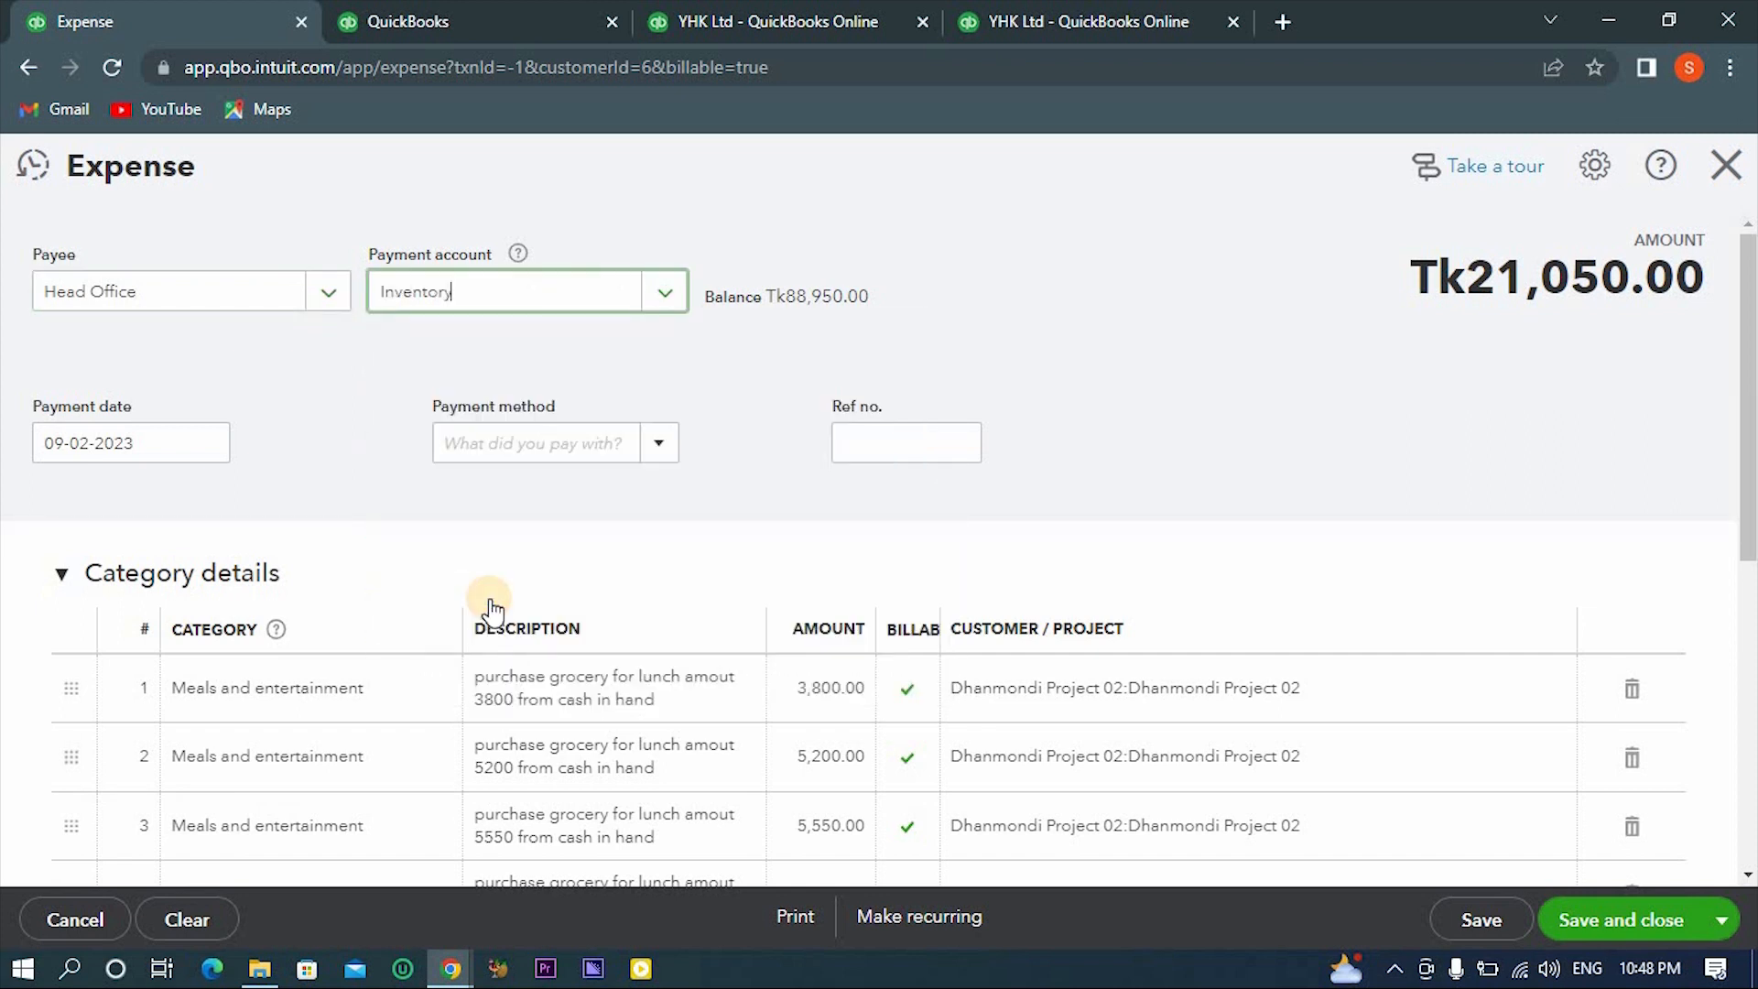
- Add and save a new payment method for inventory from the expense form
left_click(651, 444)
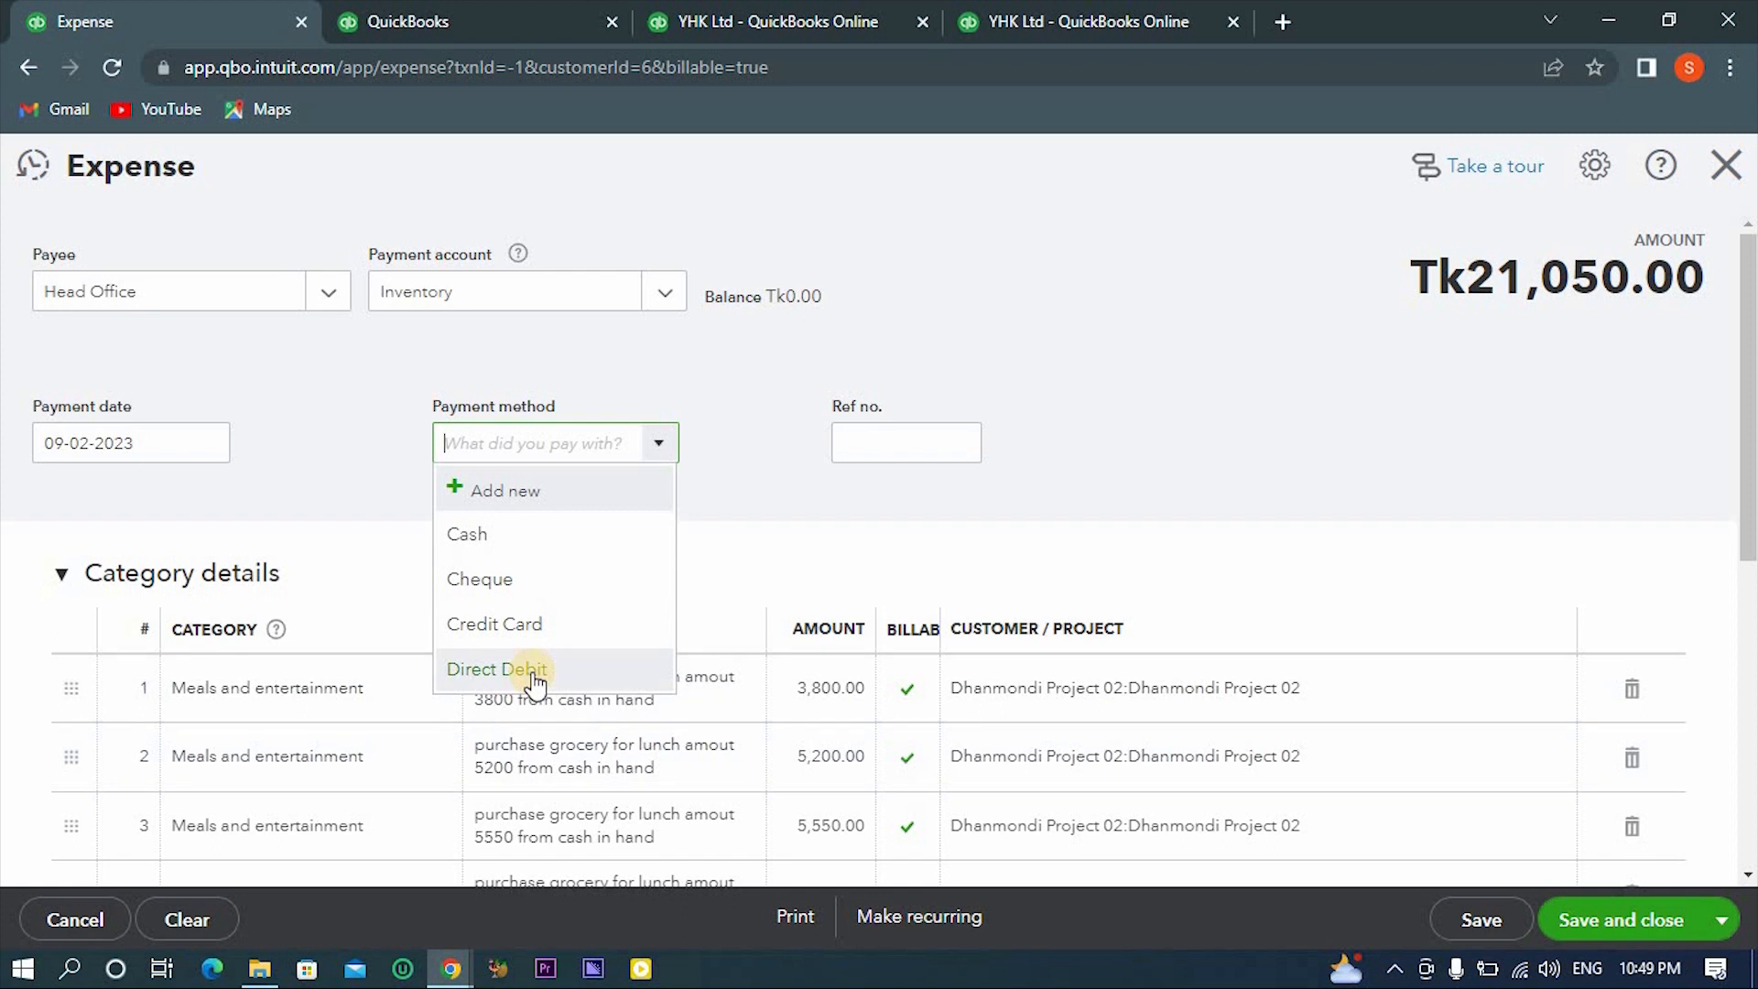
left_click(499, 492)
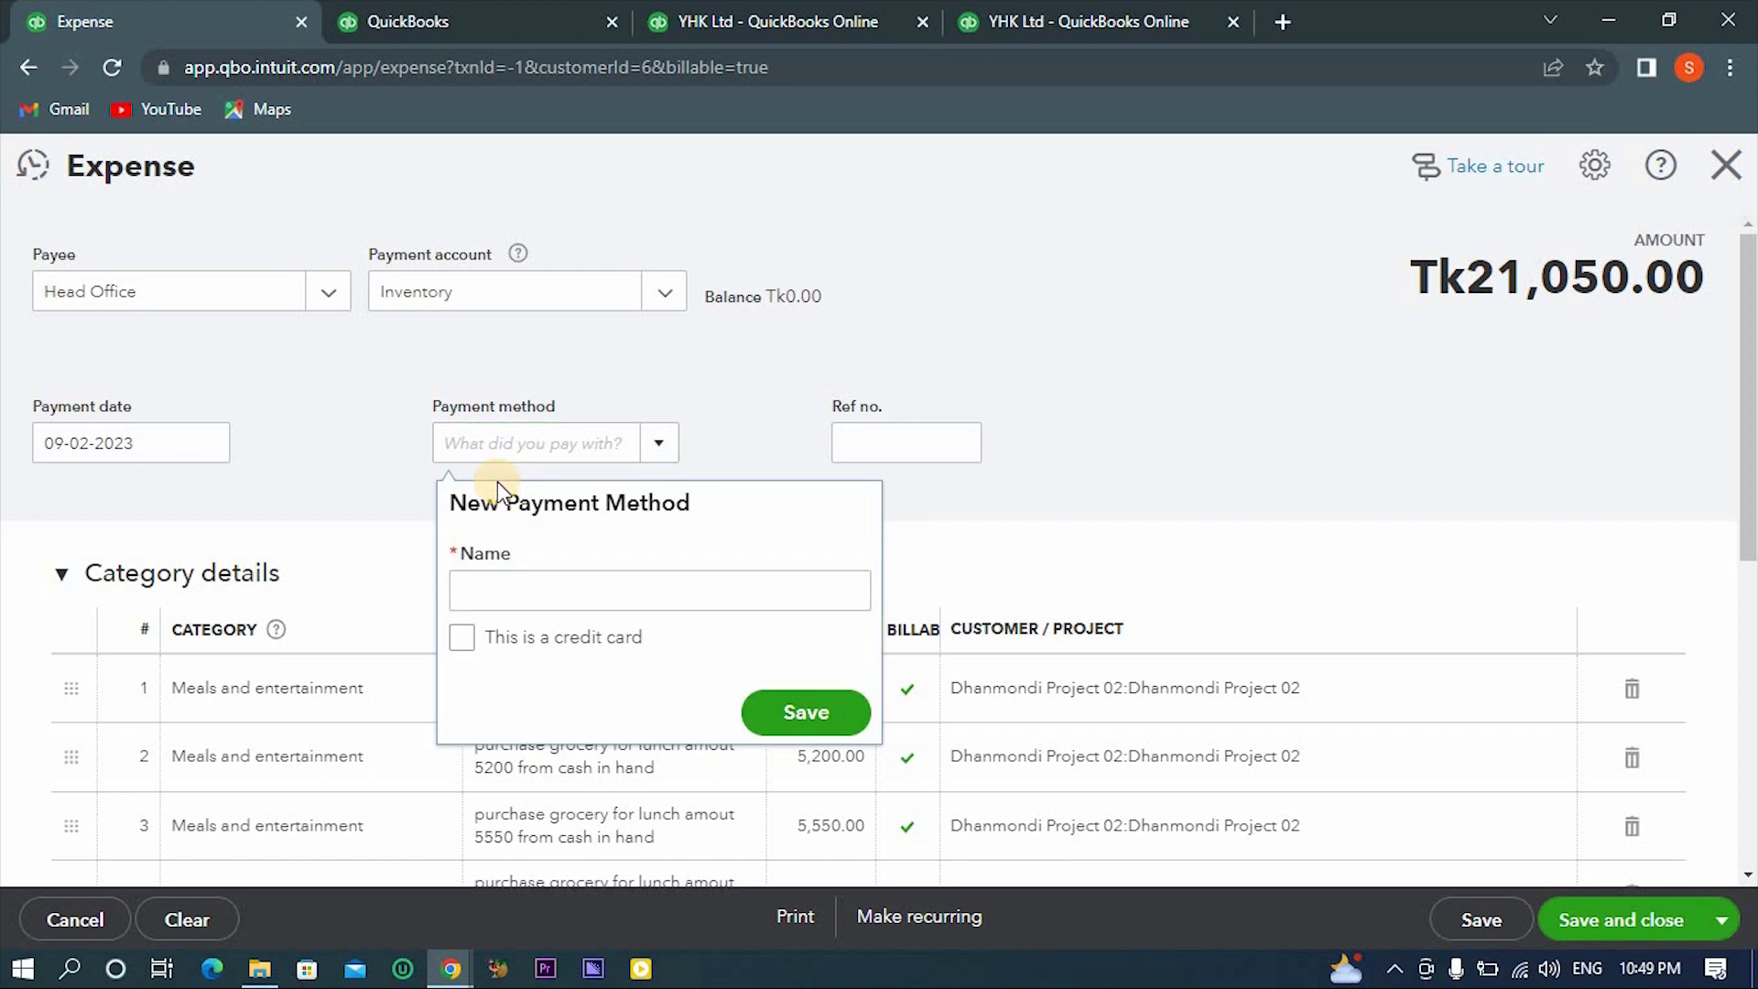
left_click(499, 599)
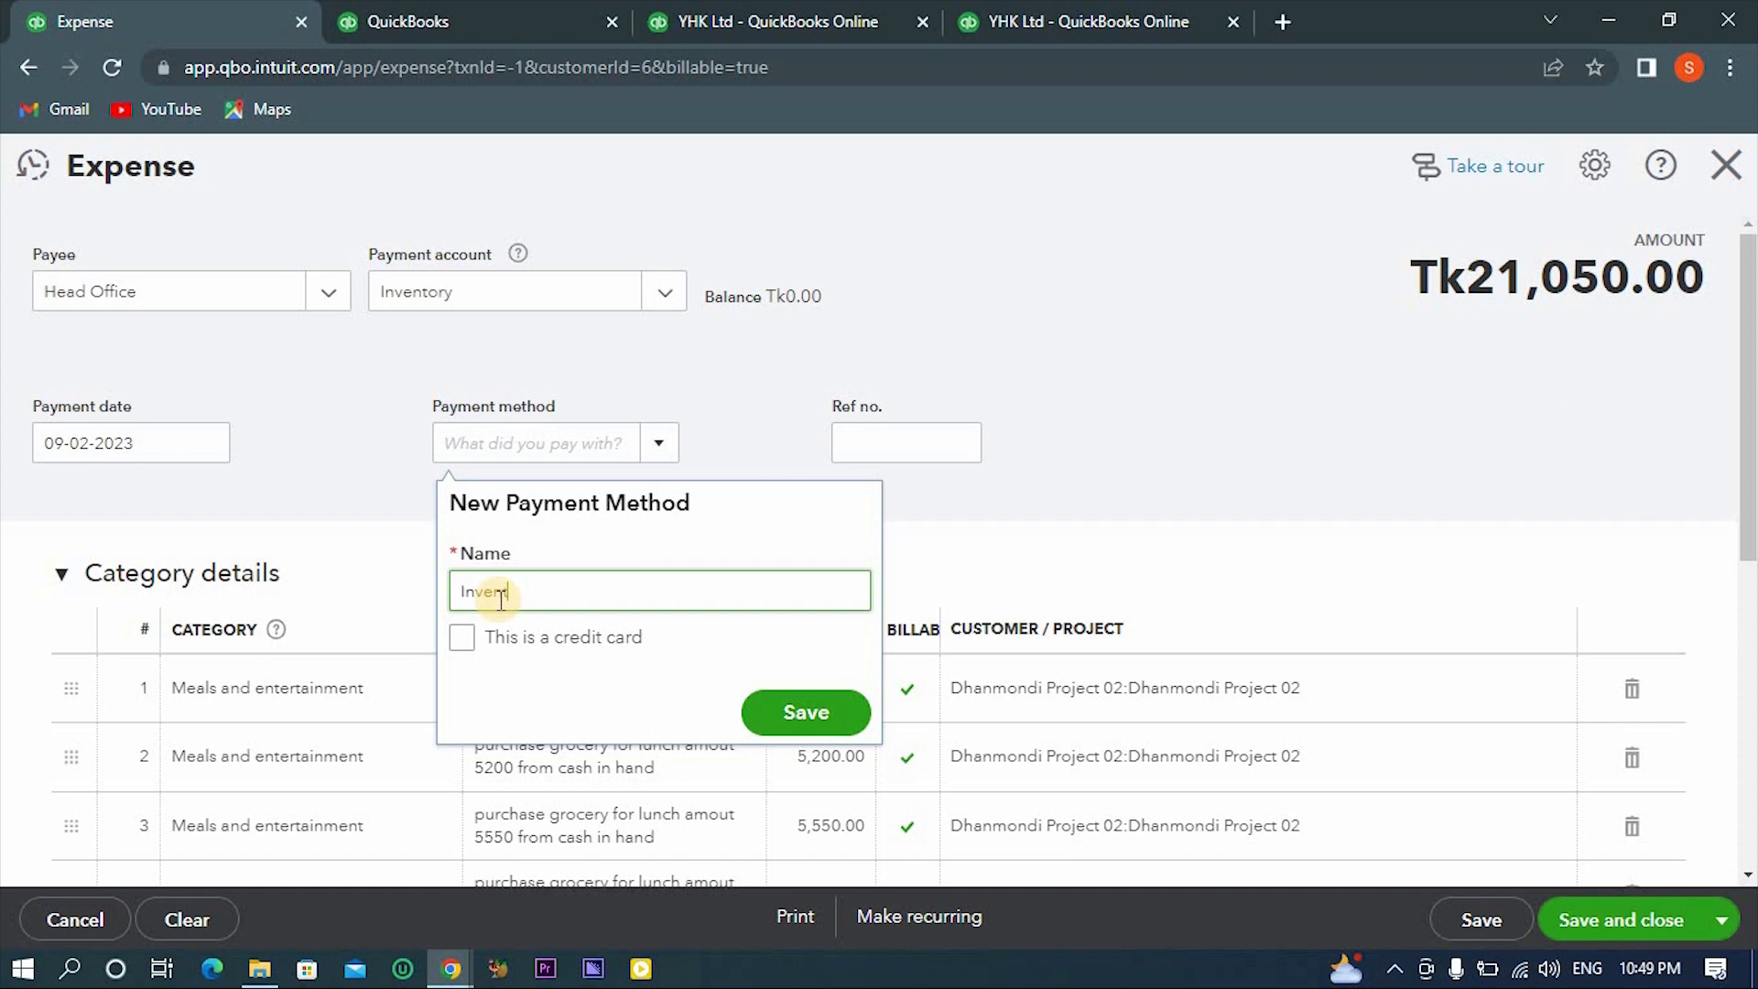
left_click(774, 714)
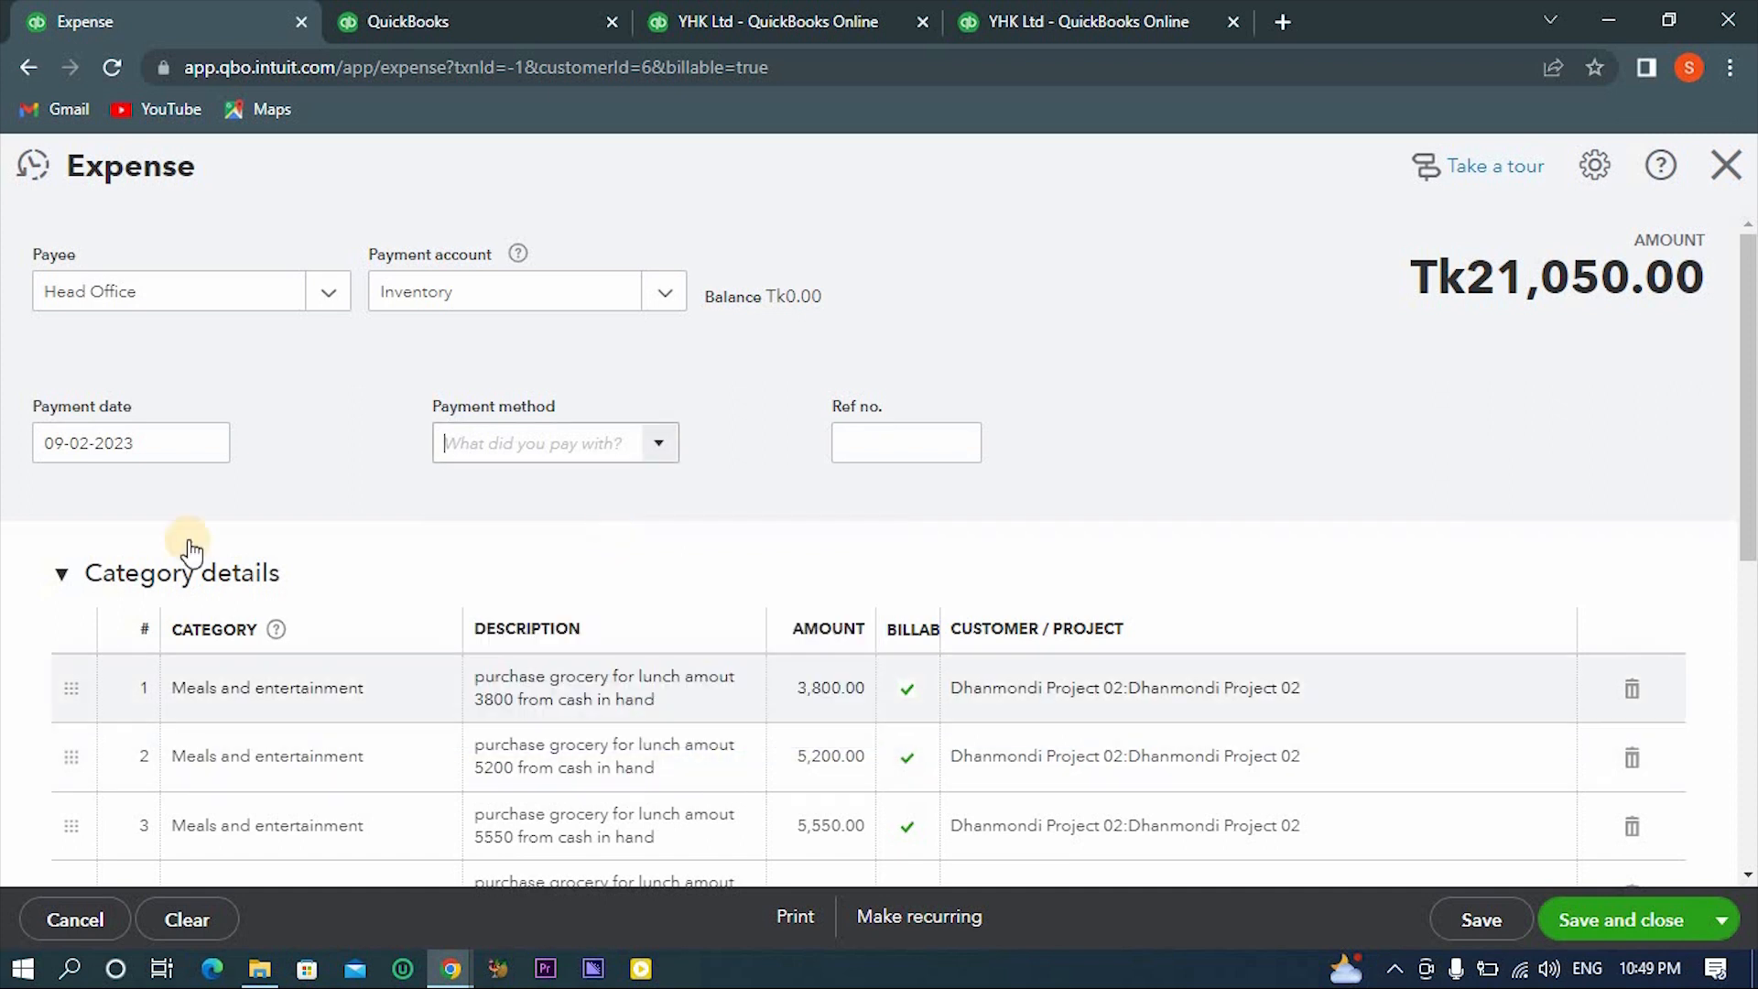
- Clear all the category lines of the expense and delete the memo text
scroll(824, 710, "down", 5)
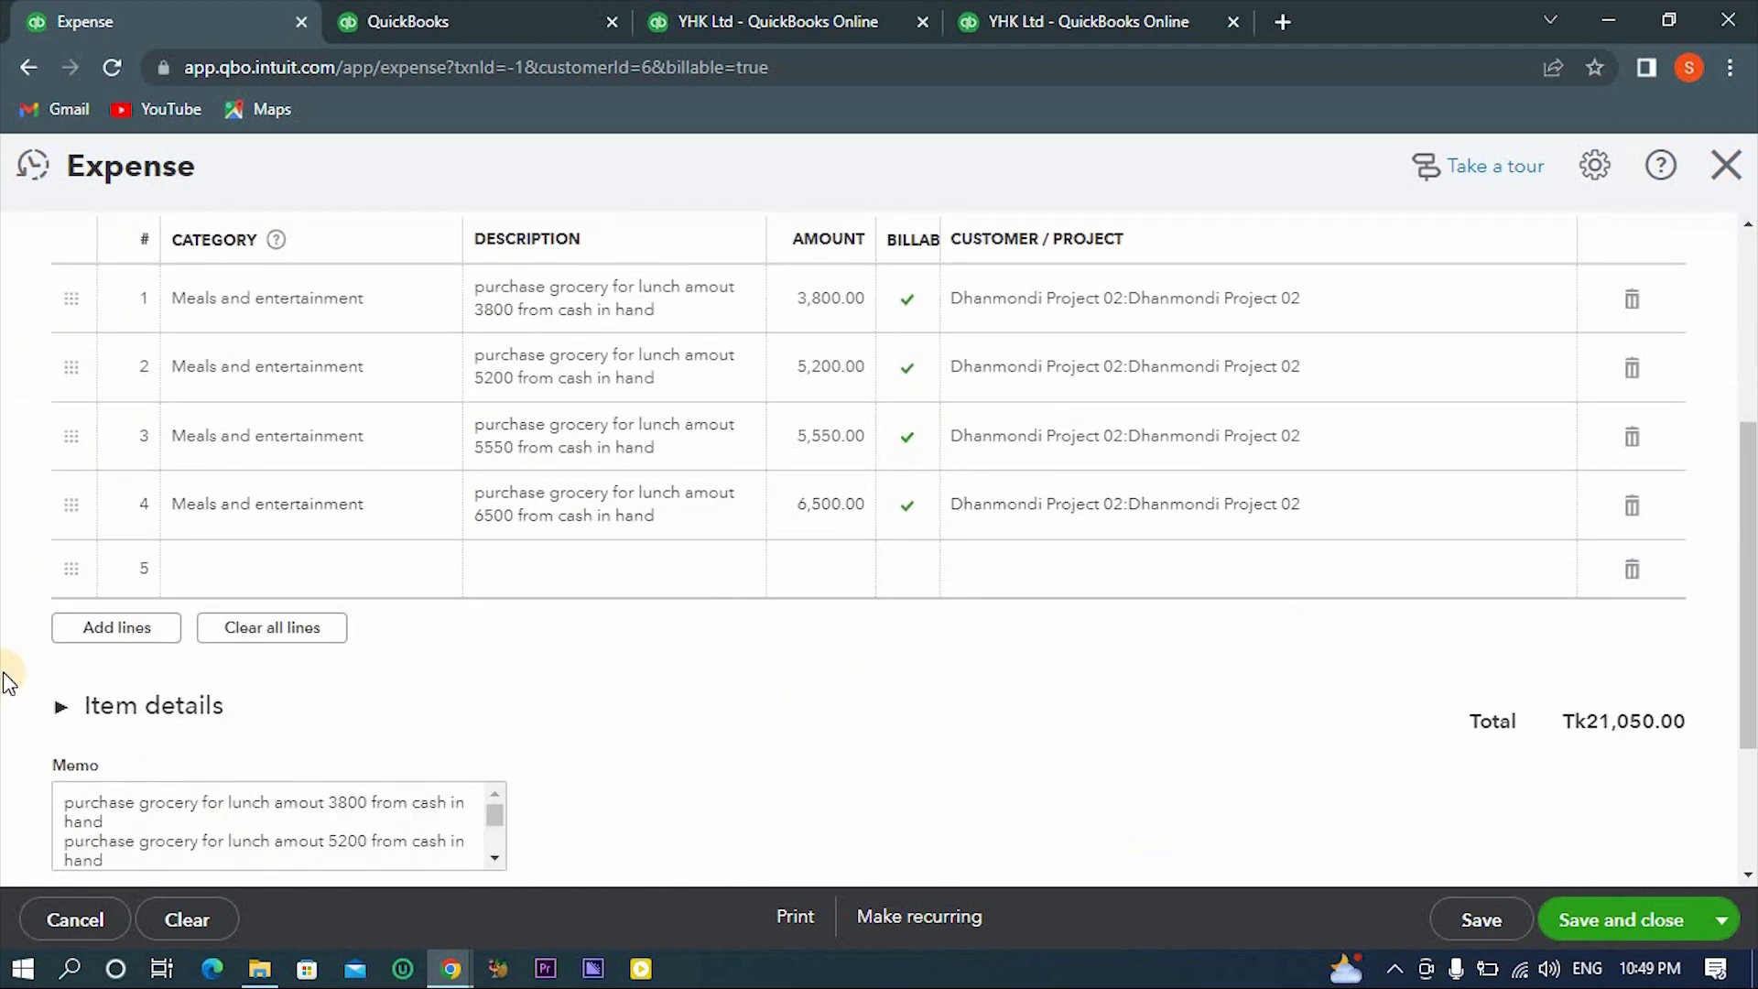
left_click(231, 631)
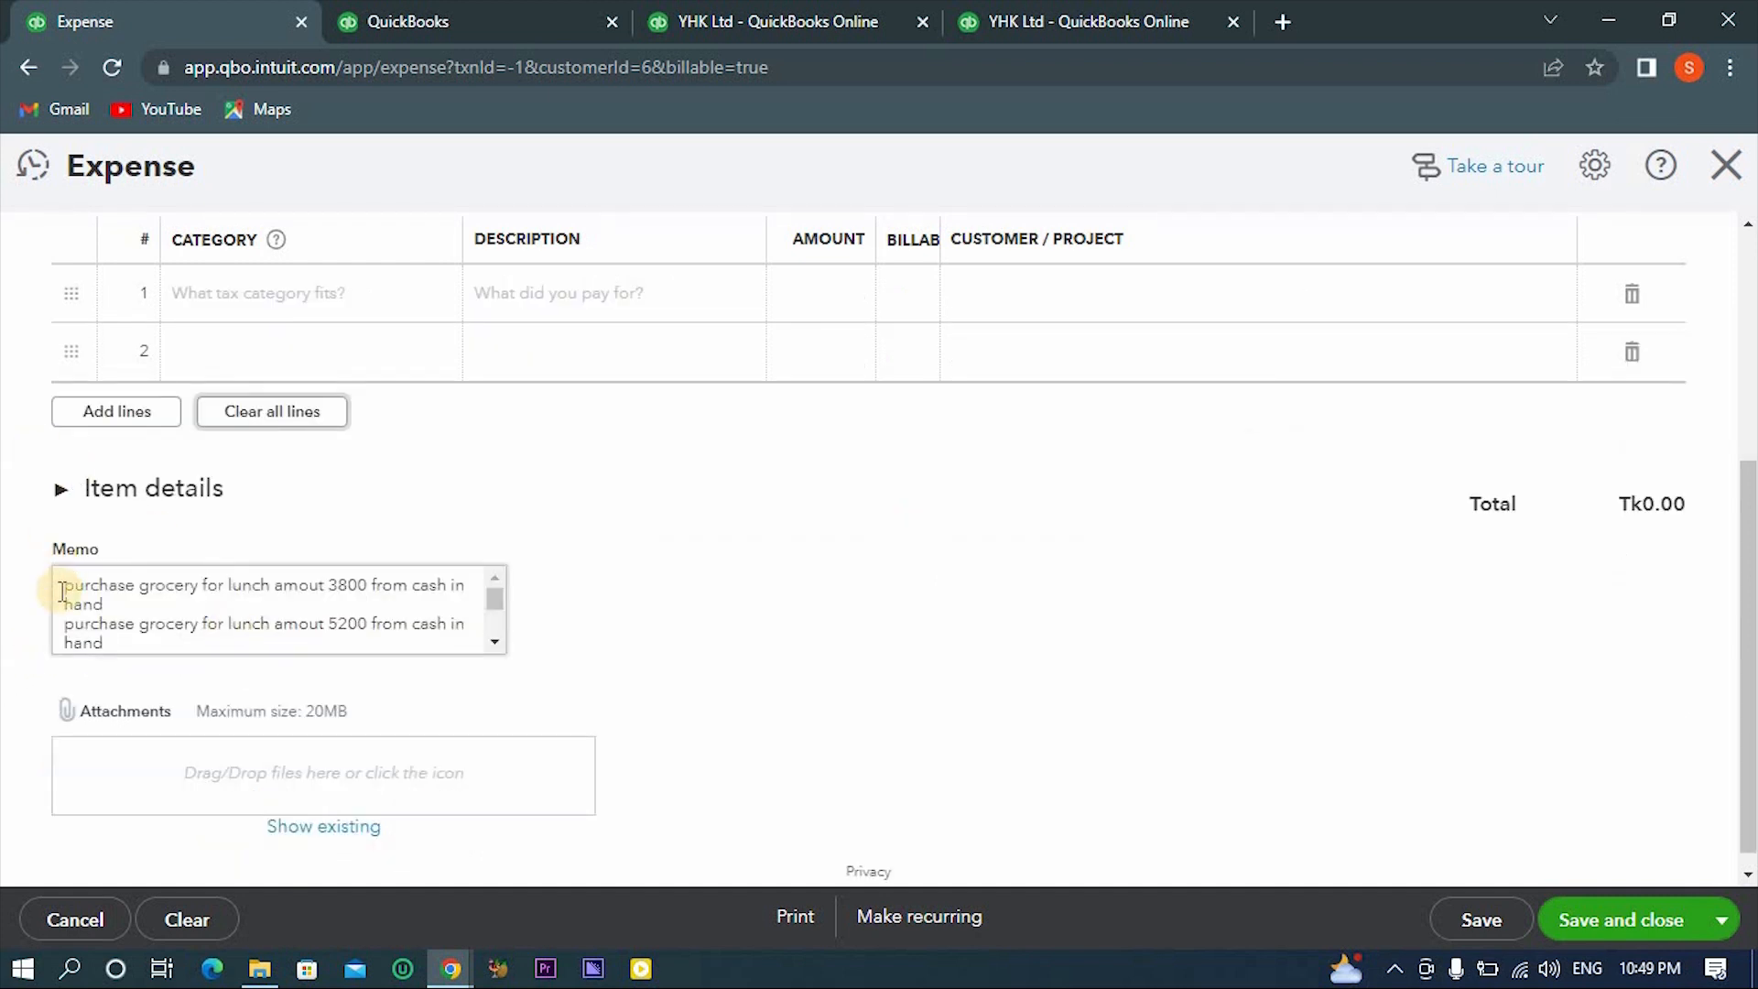
left_click(60, 591)
key("ctrl+a")
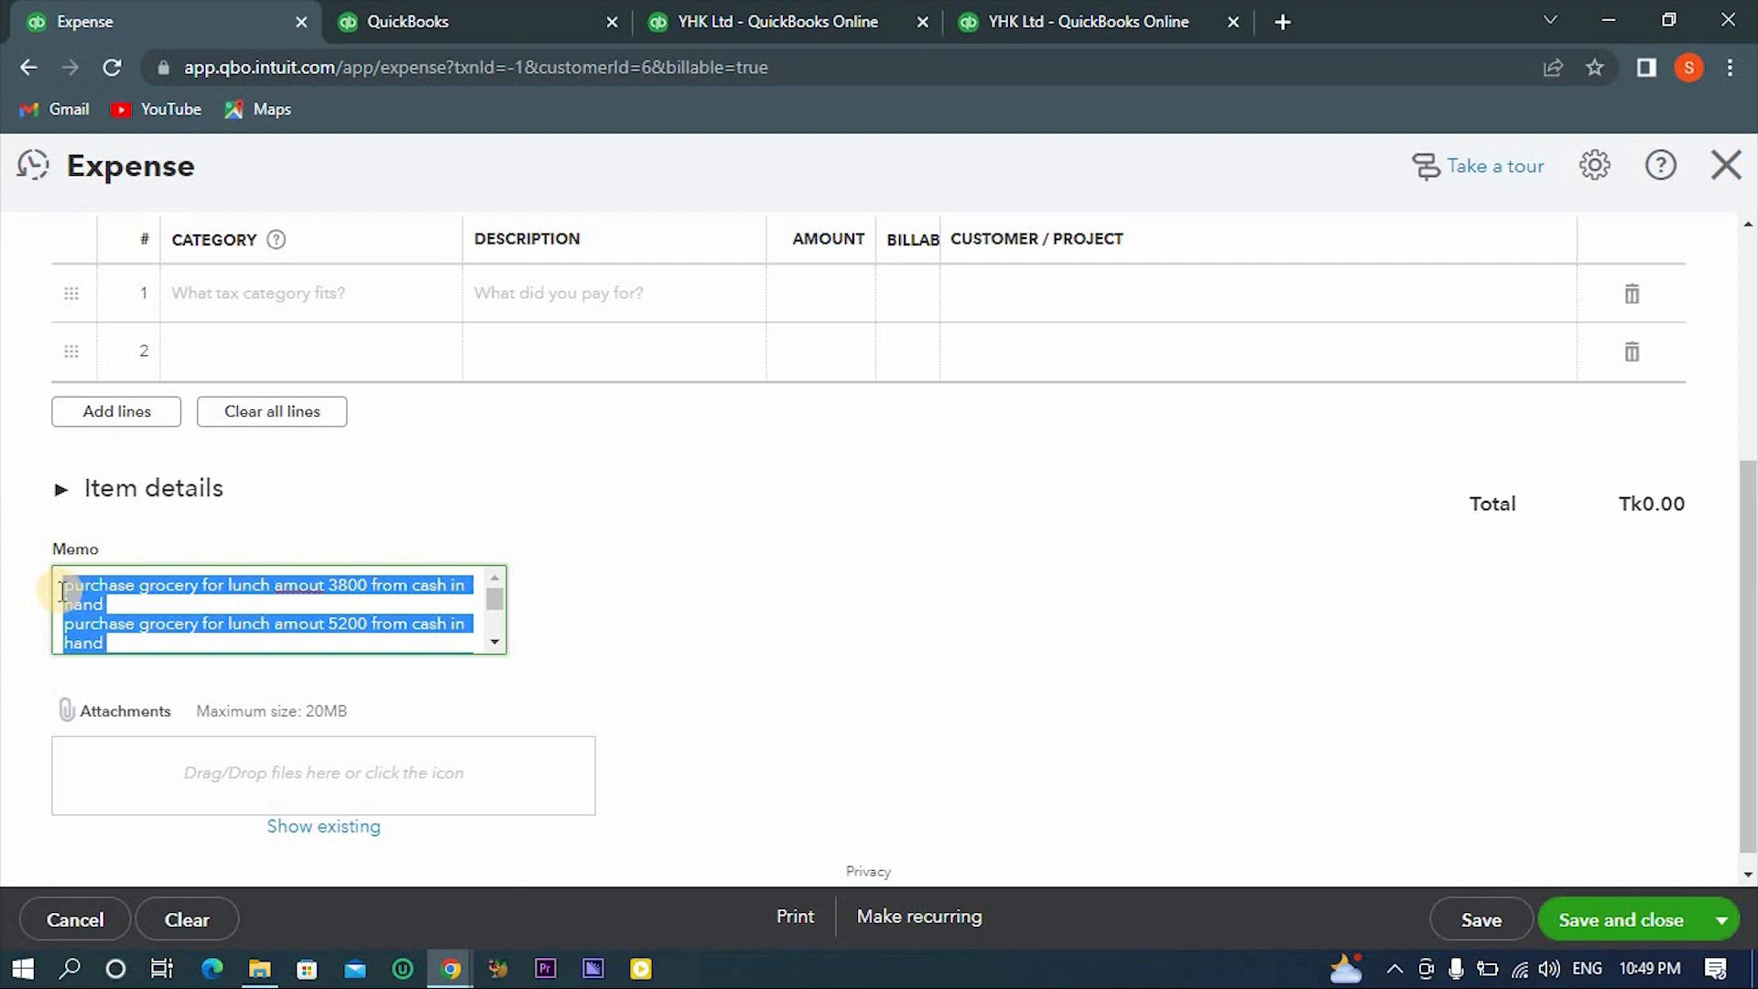
key("BackSpace")
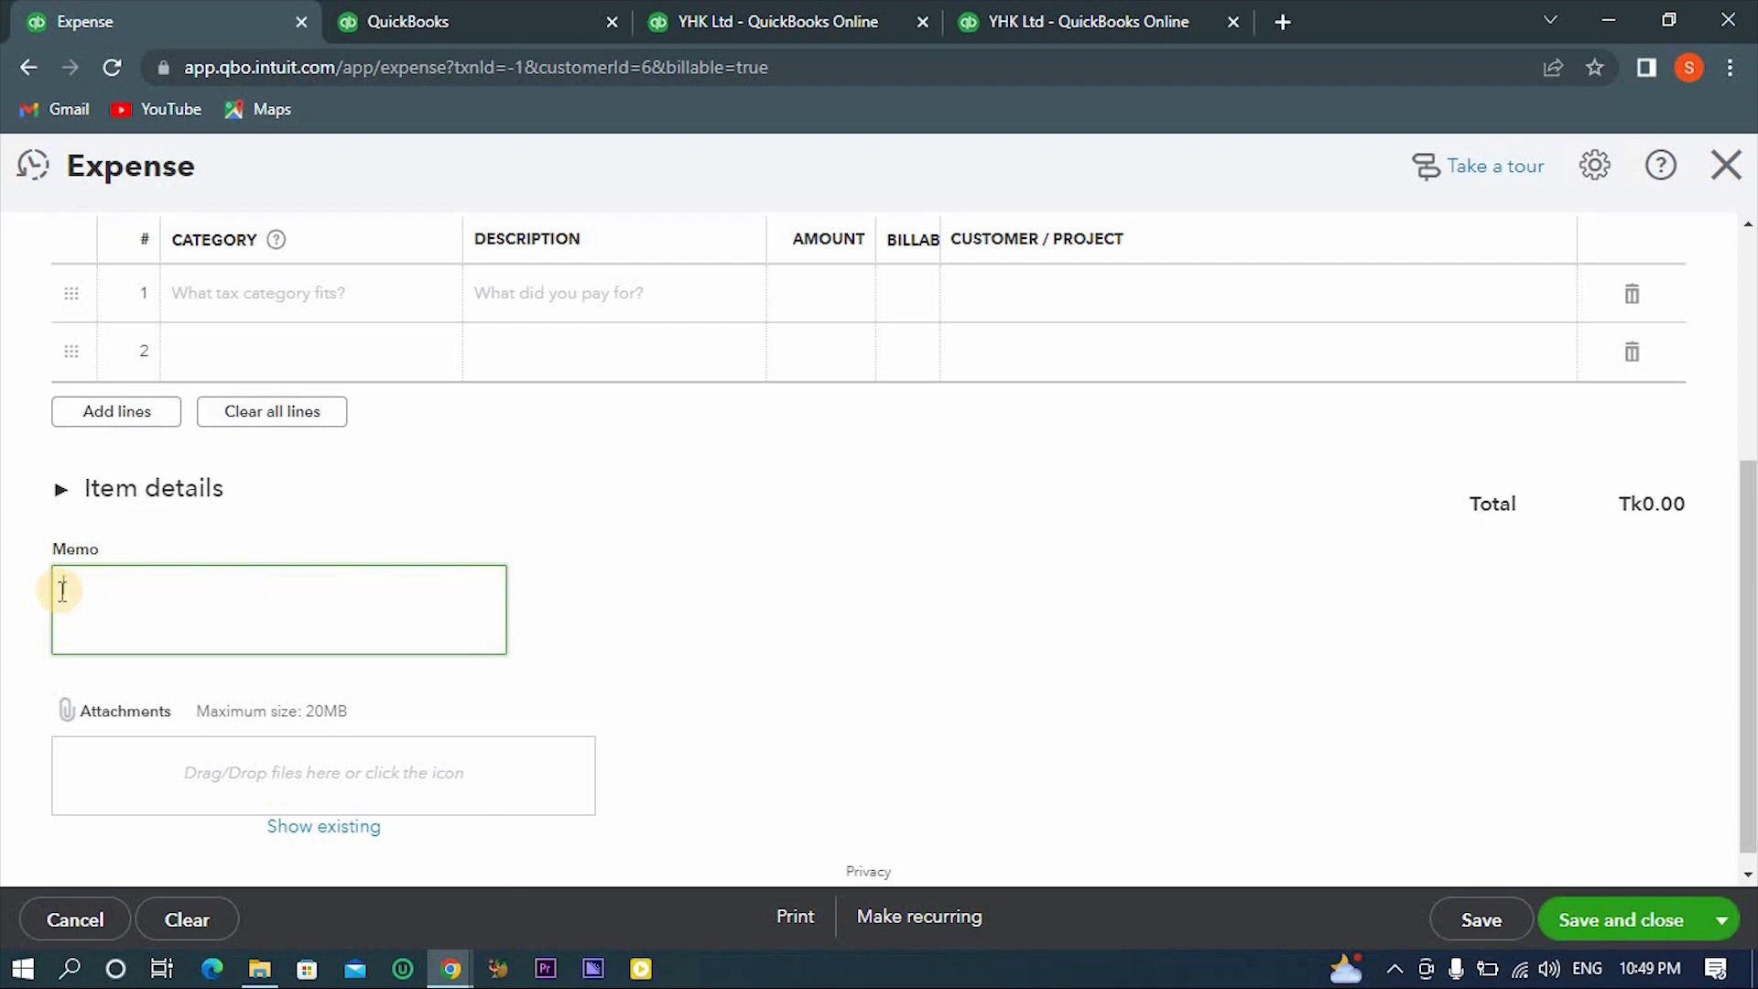
- Expand the item details section and add Bricks and Cement as the first two item lines
left_click(121, 490)
left_click(357, 583)
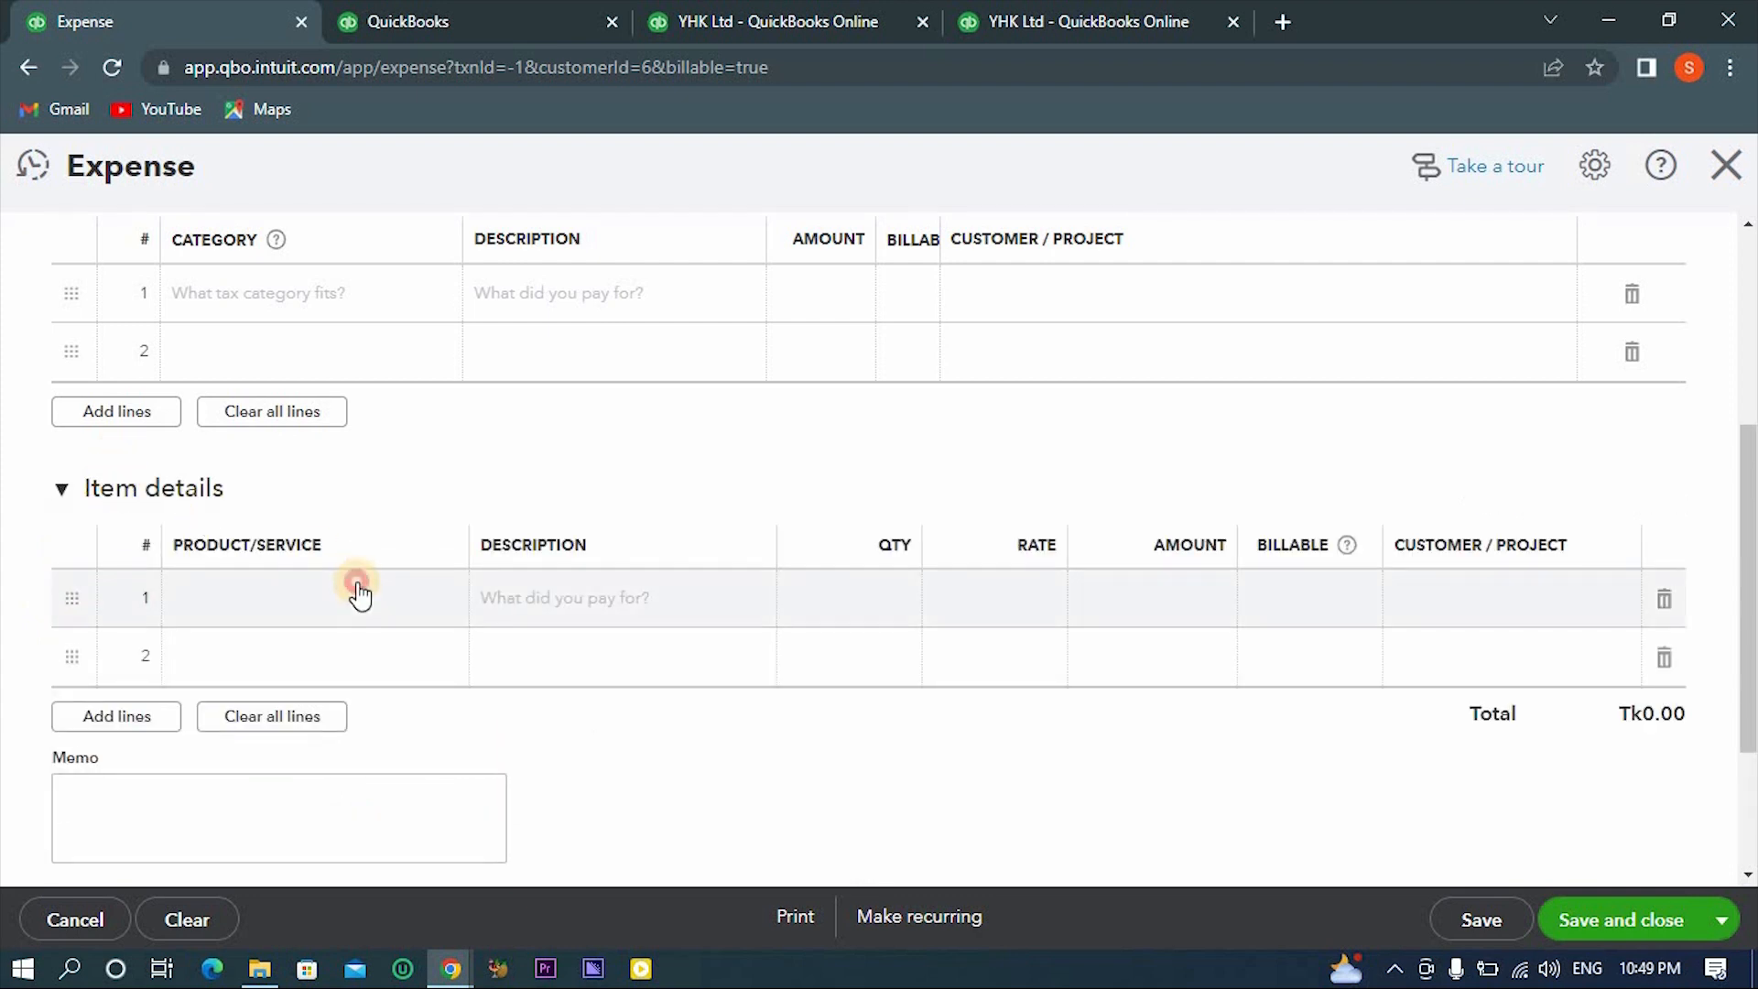
left_click(440, 600)
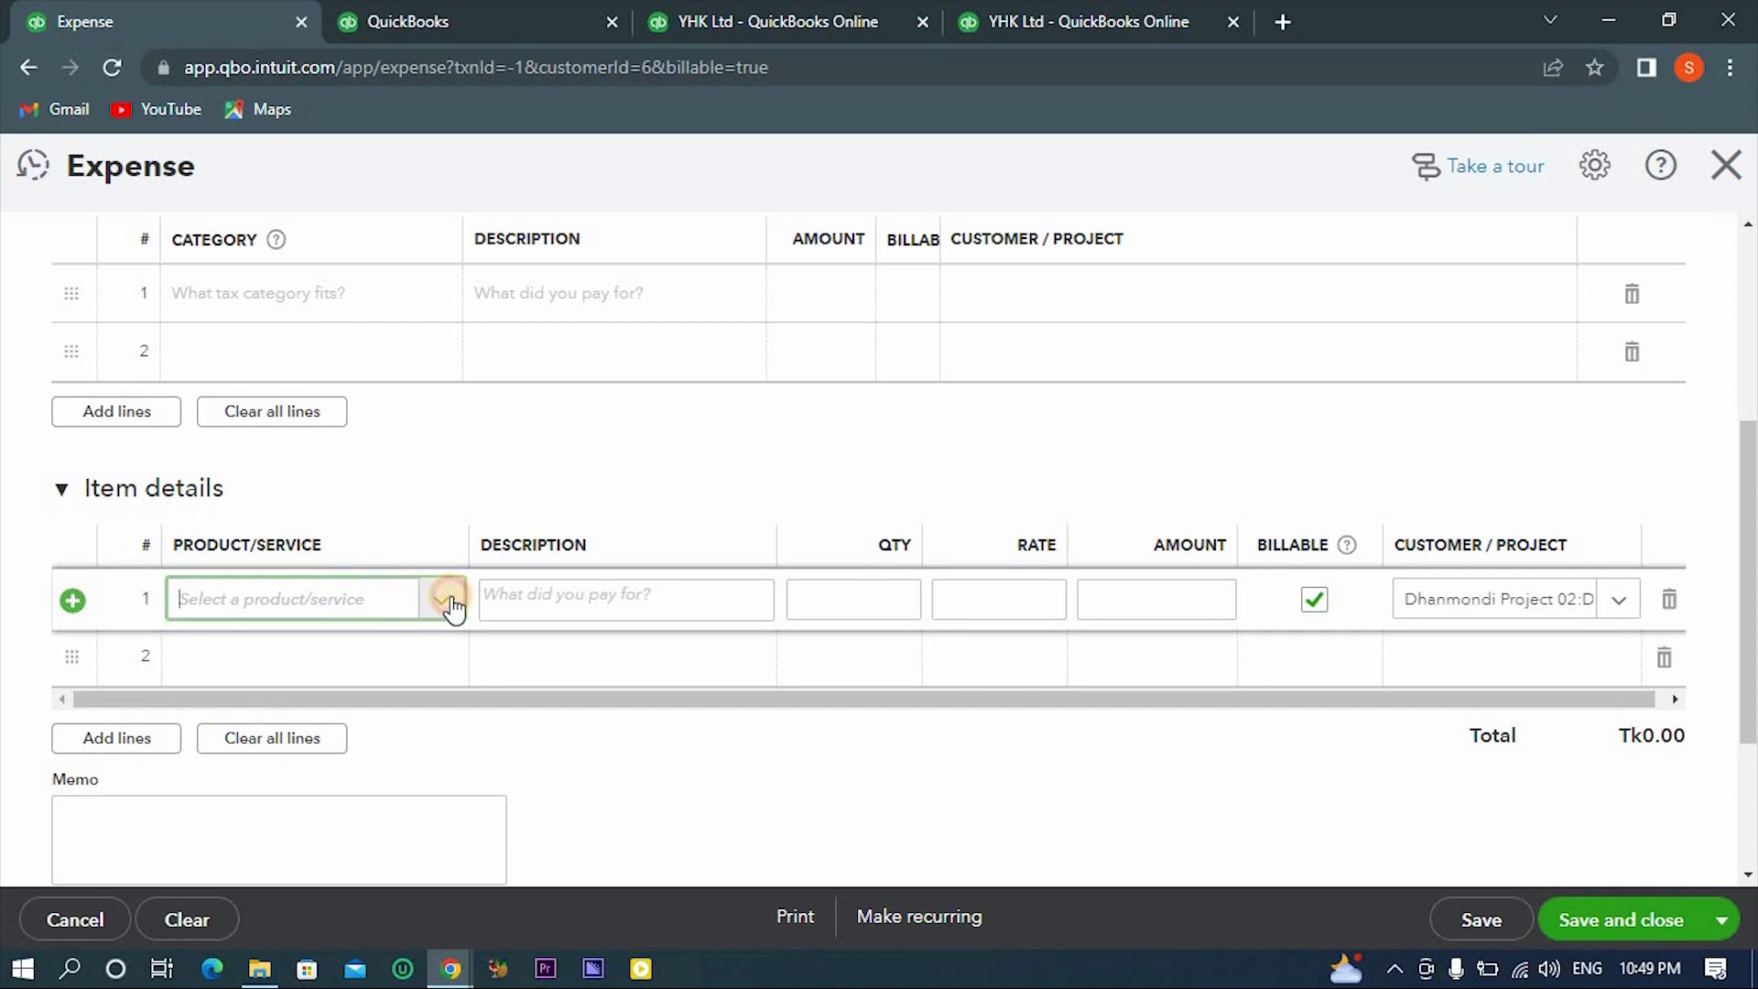
left_click(434, 307)
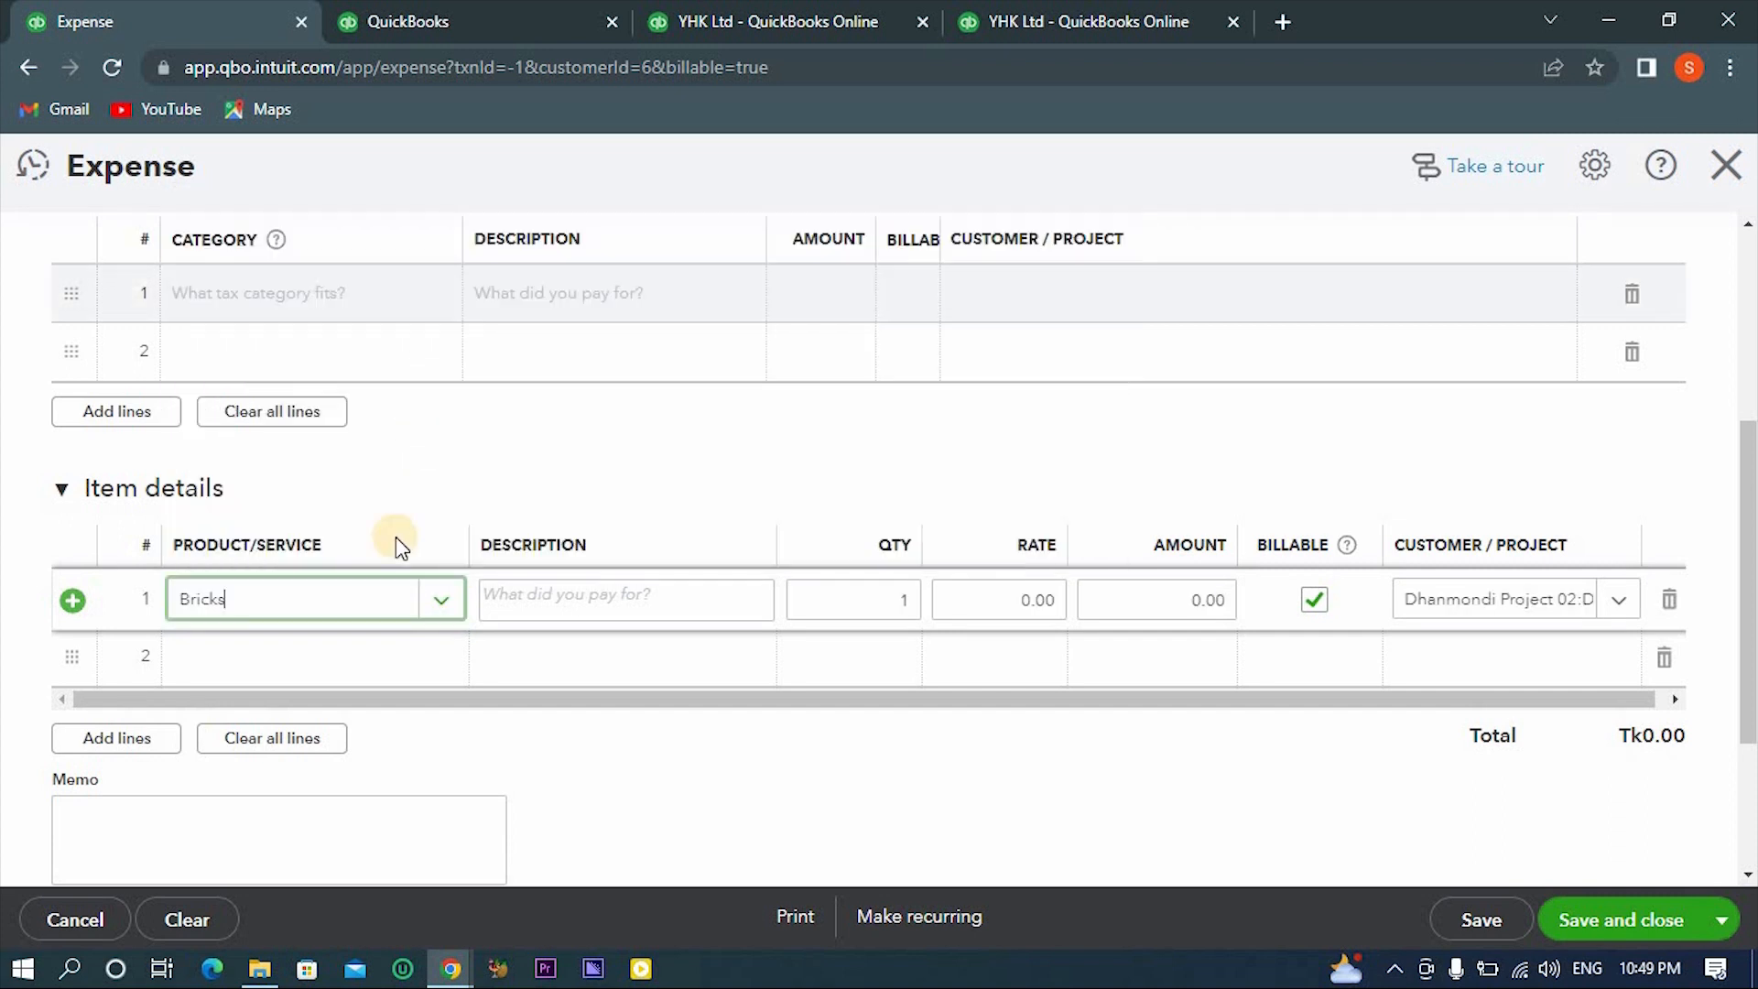
left_click(365, 657)
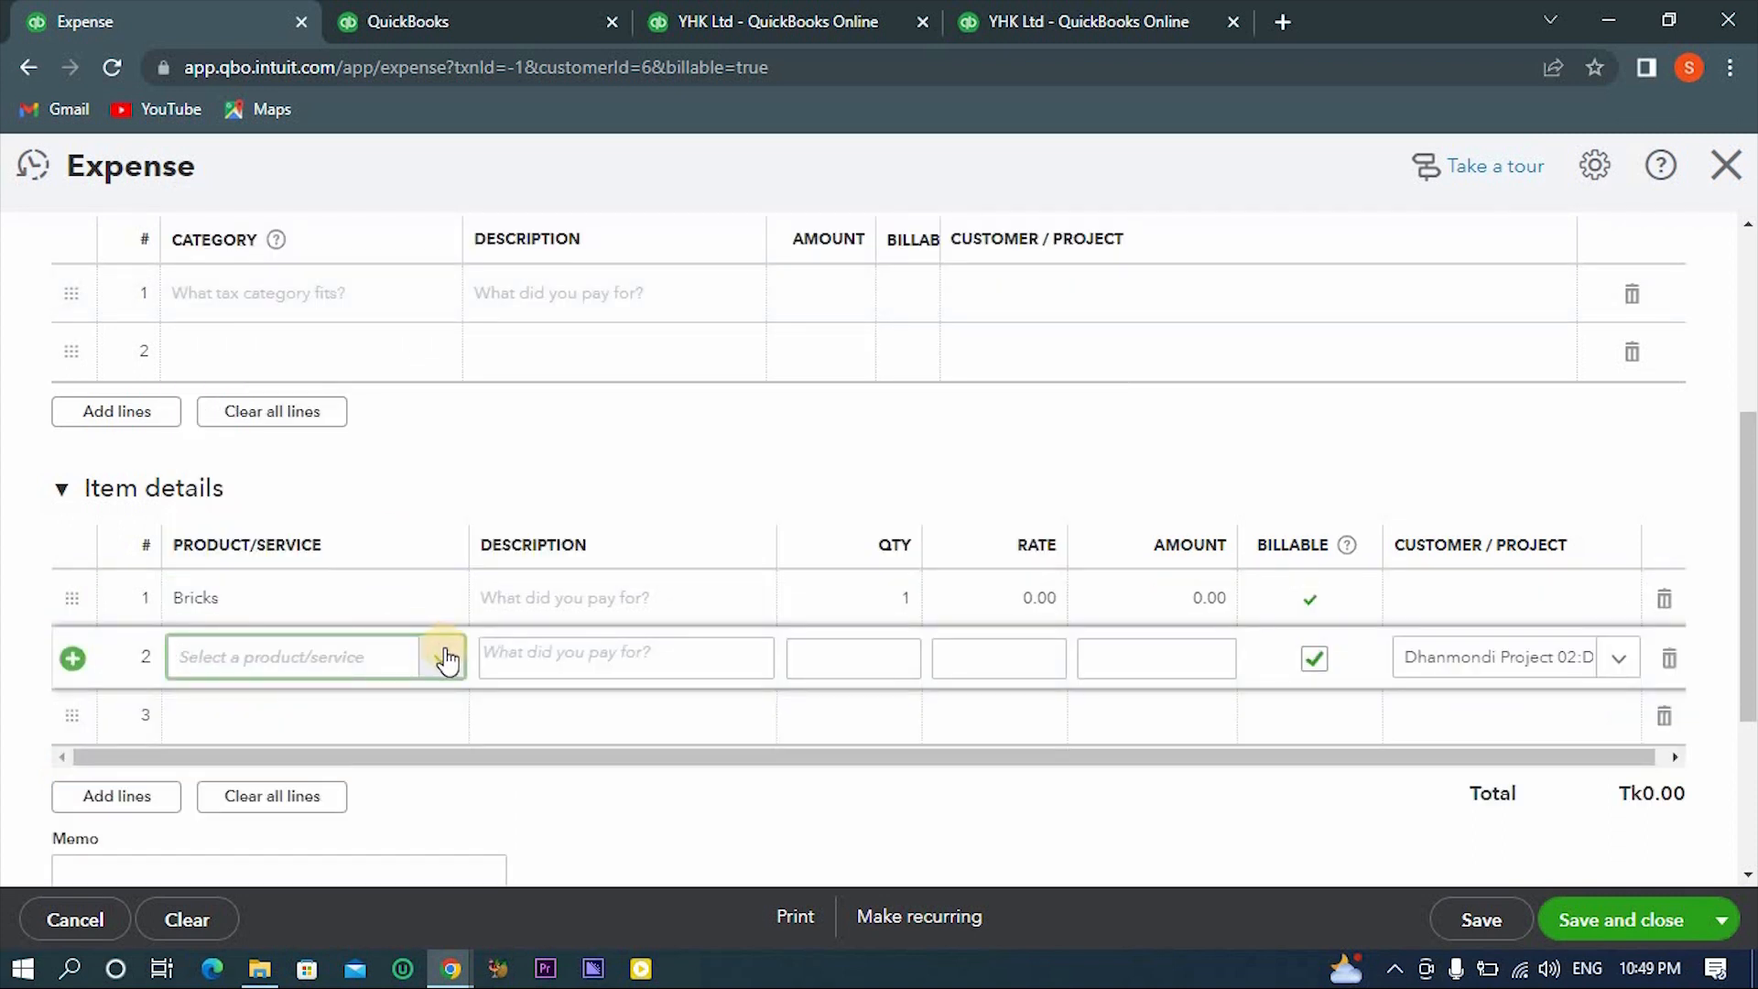
left_click(440, 657)
left_click(413, 451)
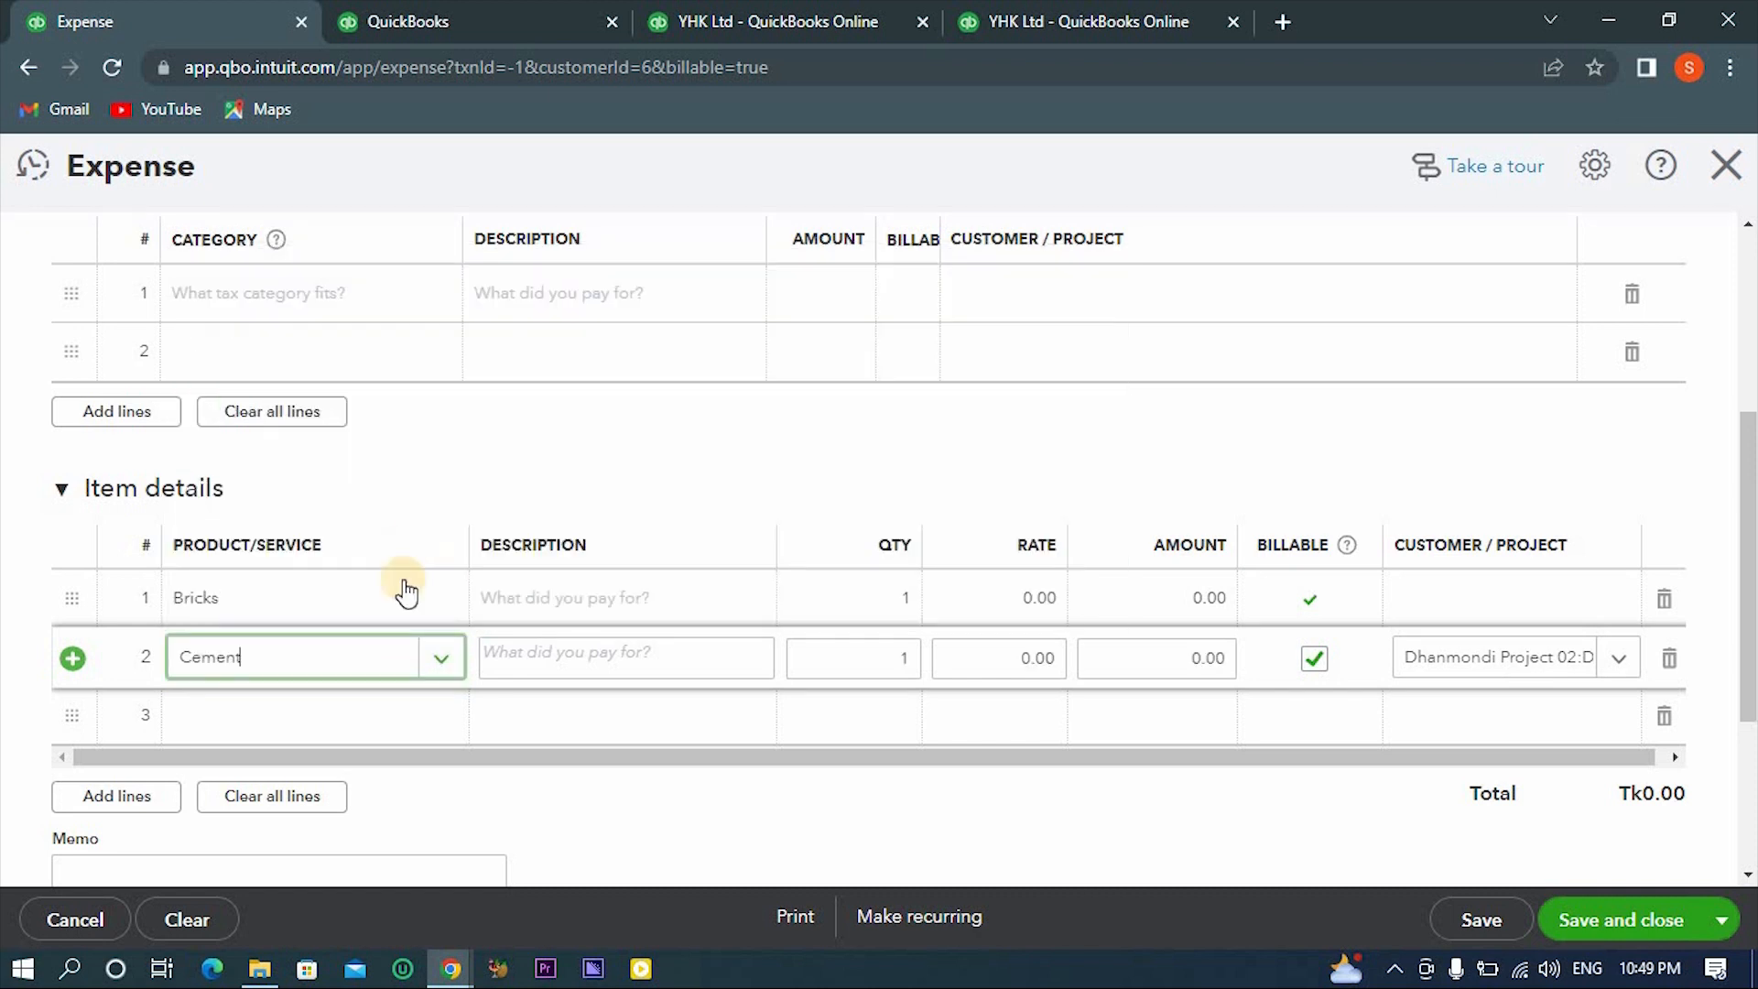
- Add Marbel and ROD as the third and fourth item lines
left_click(394, 730)
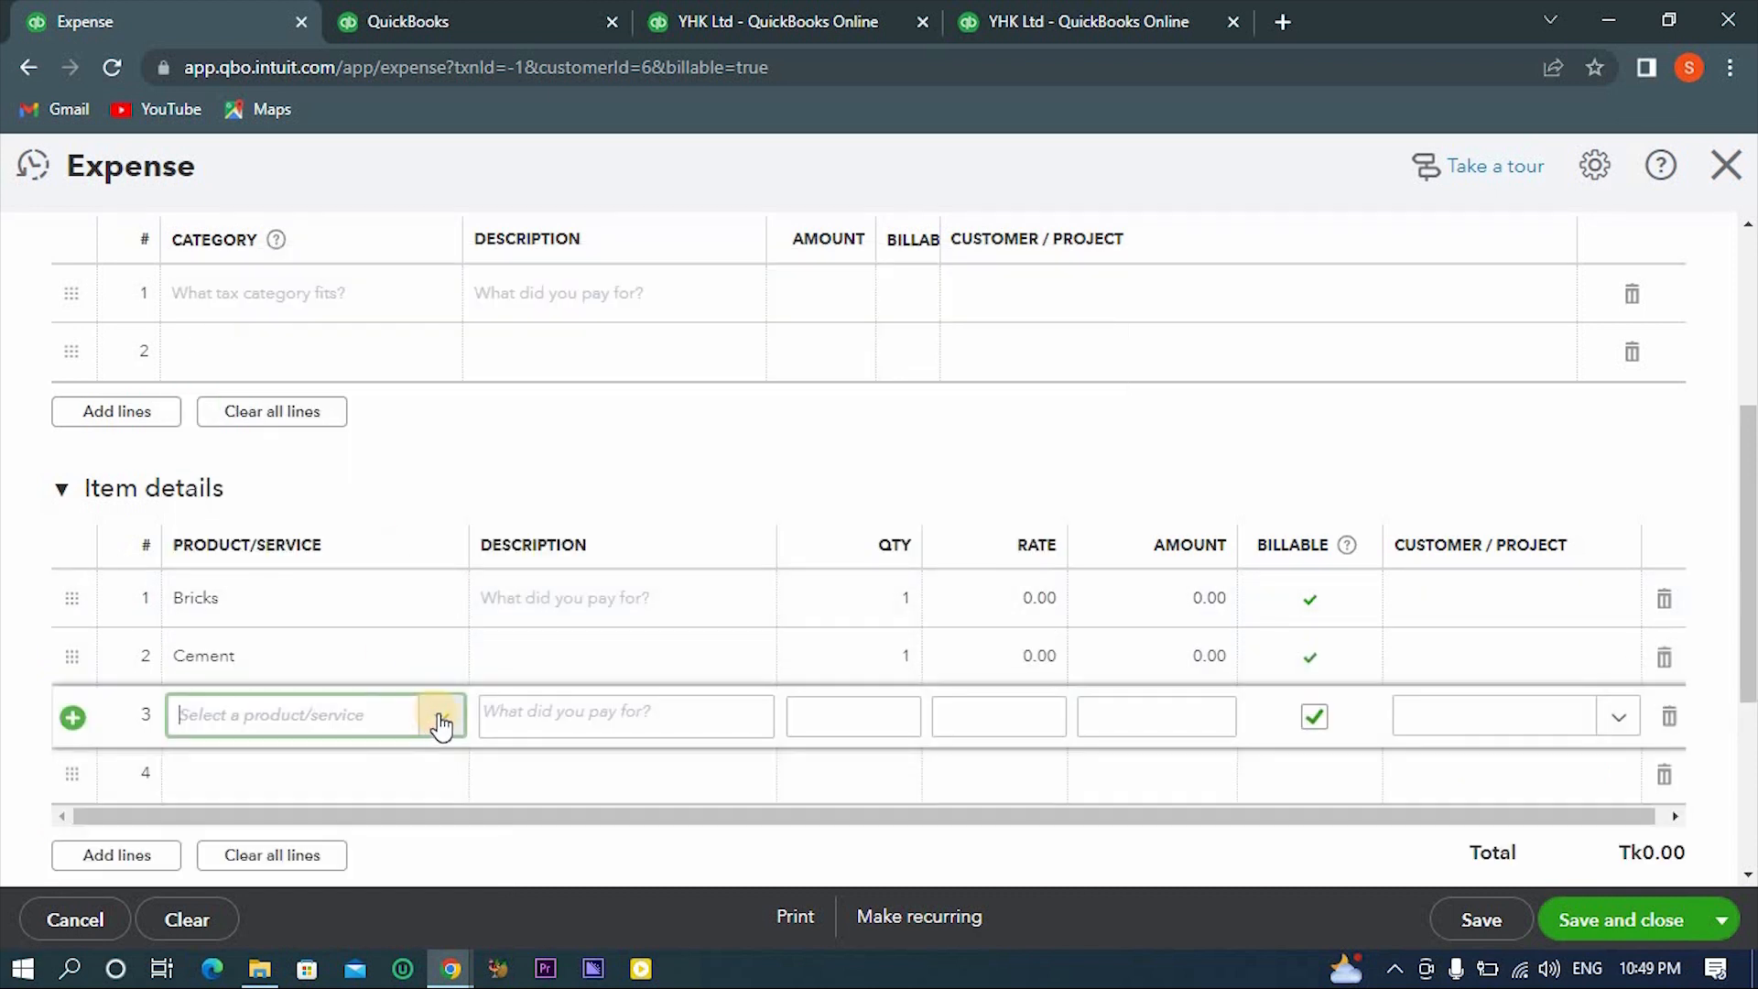
left_click(443, 721)
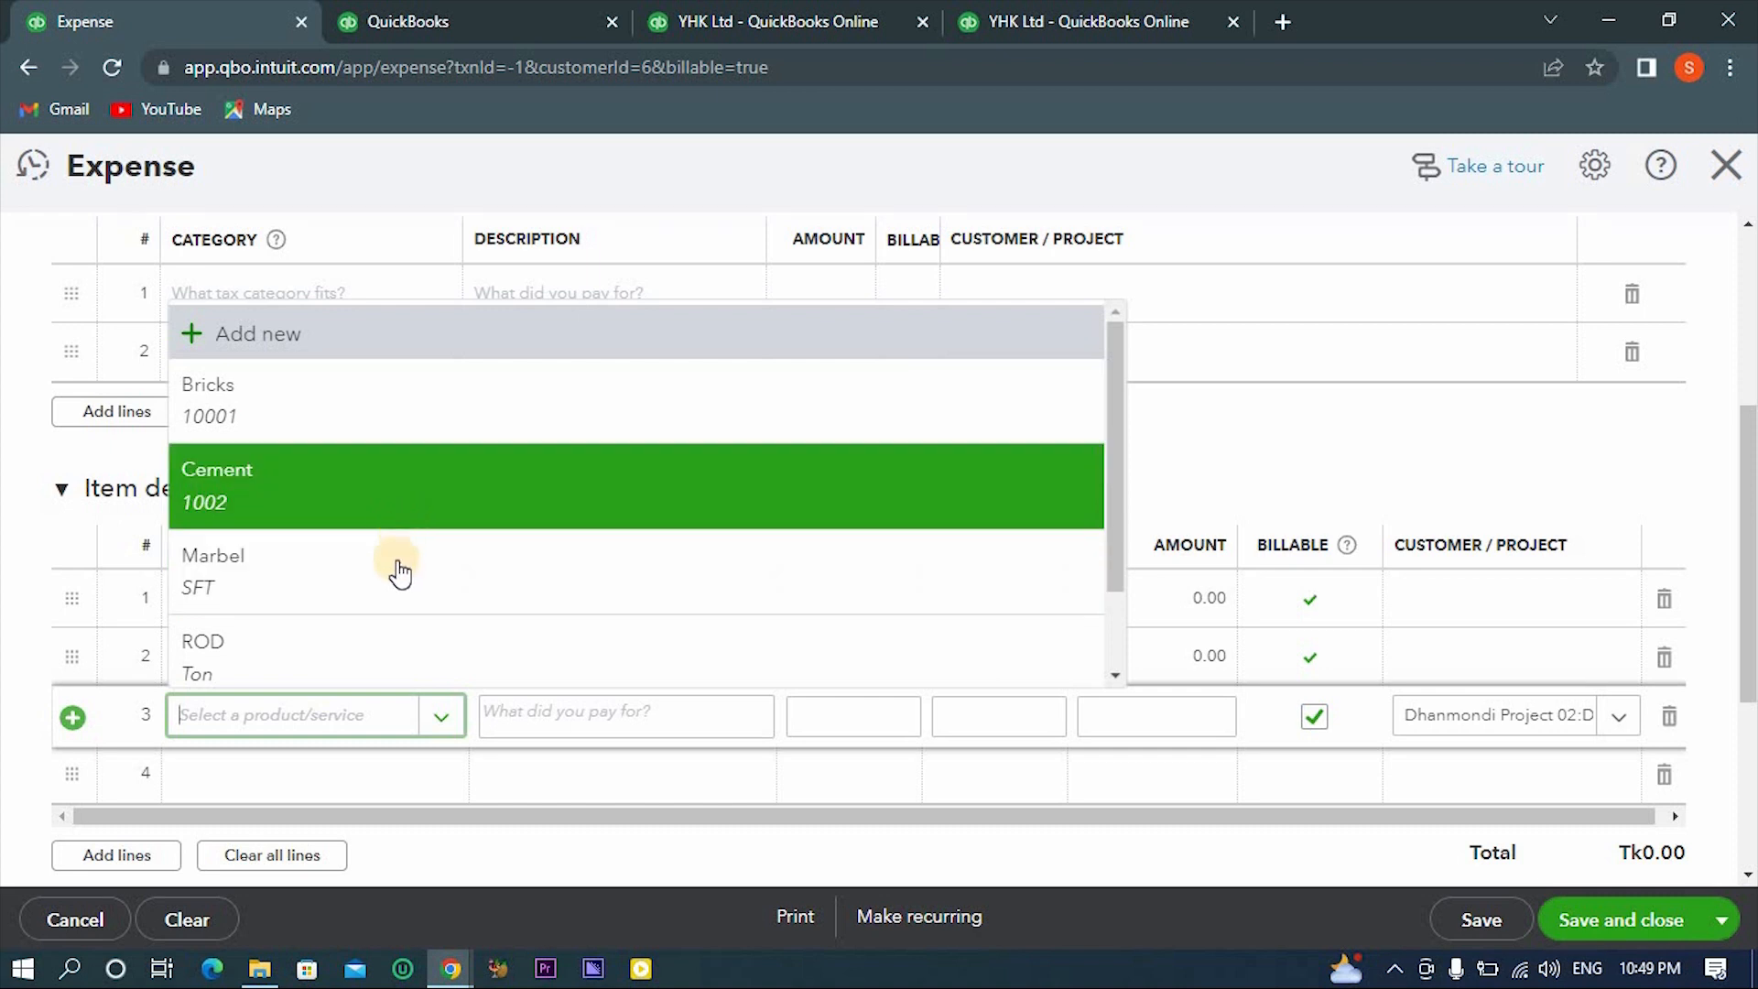
left_click(397, 566)
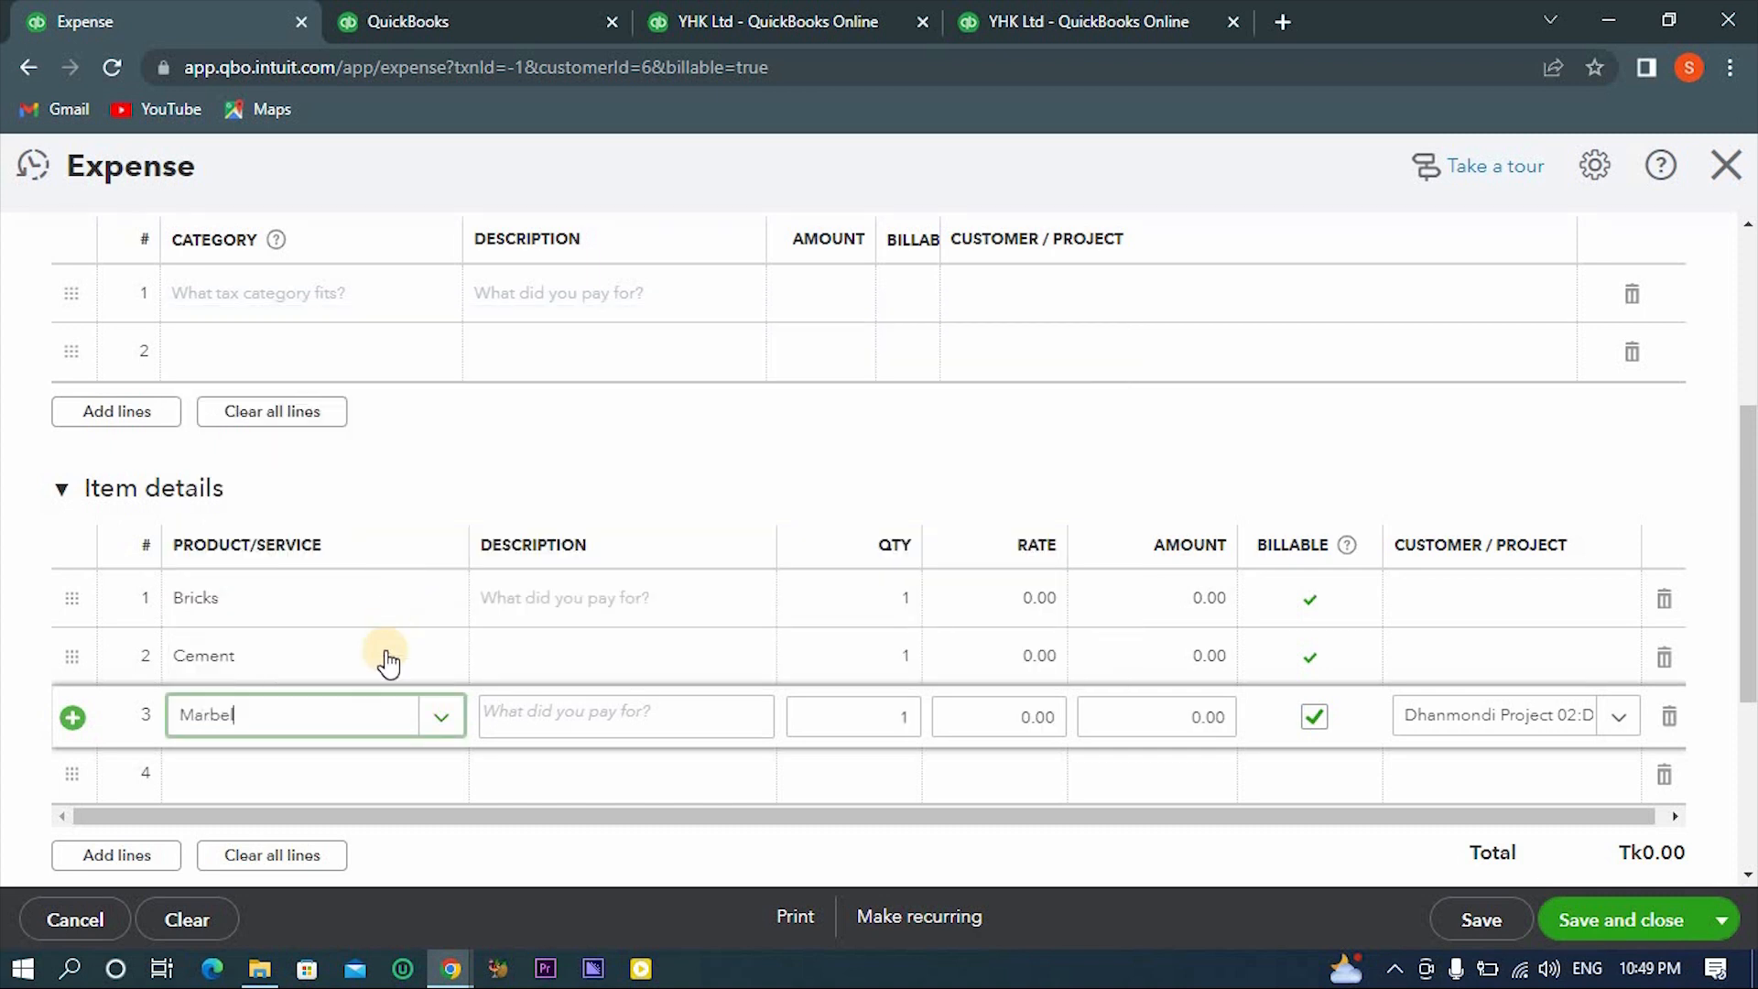
left_click(380, 774)
left_click(440, 774)
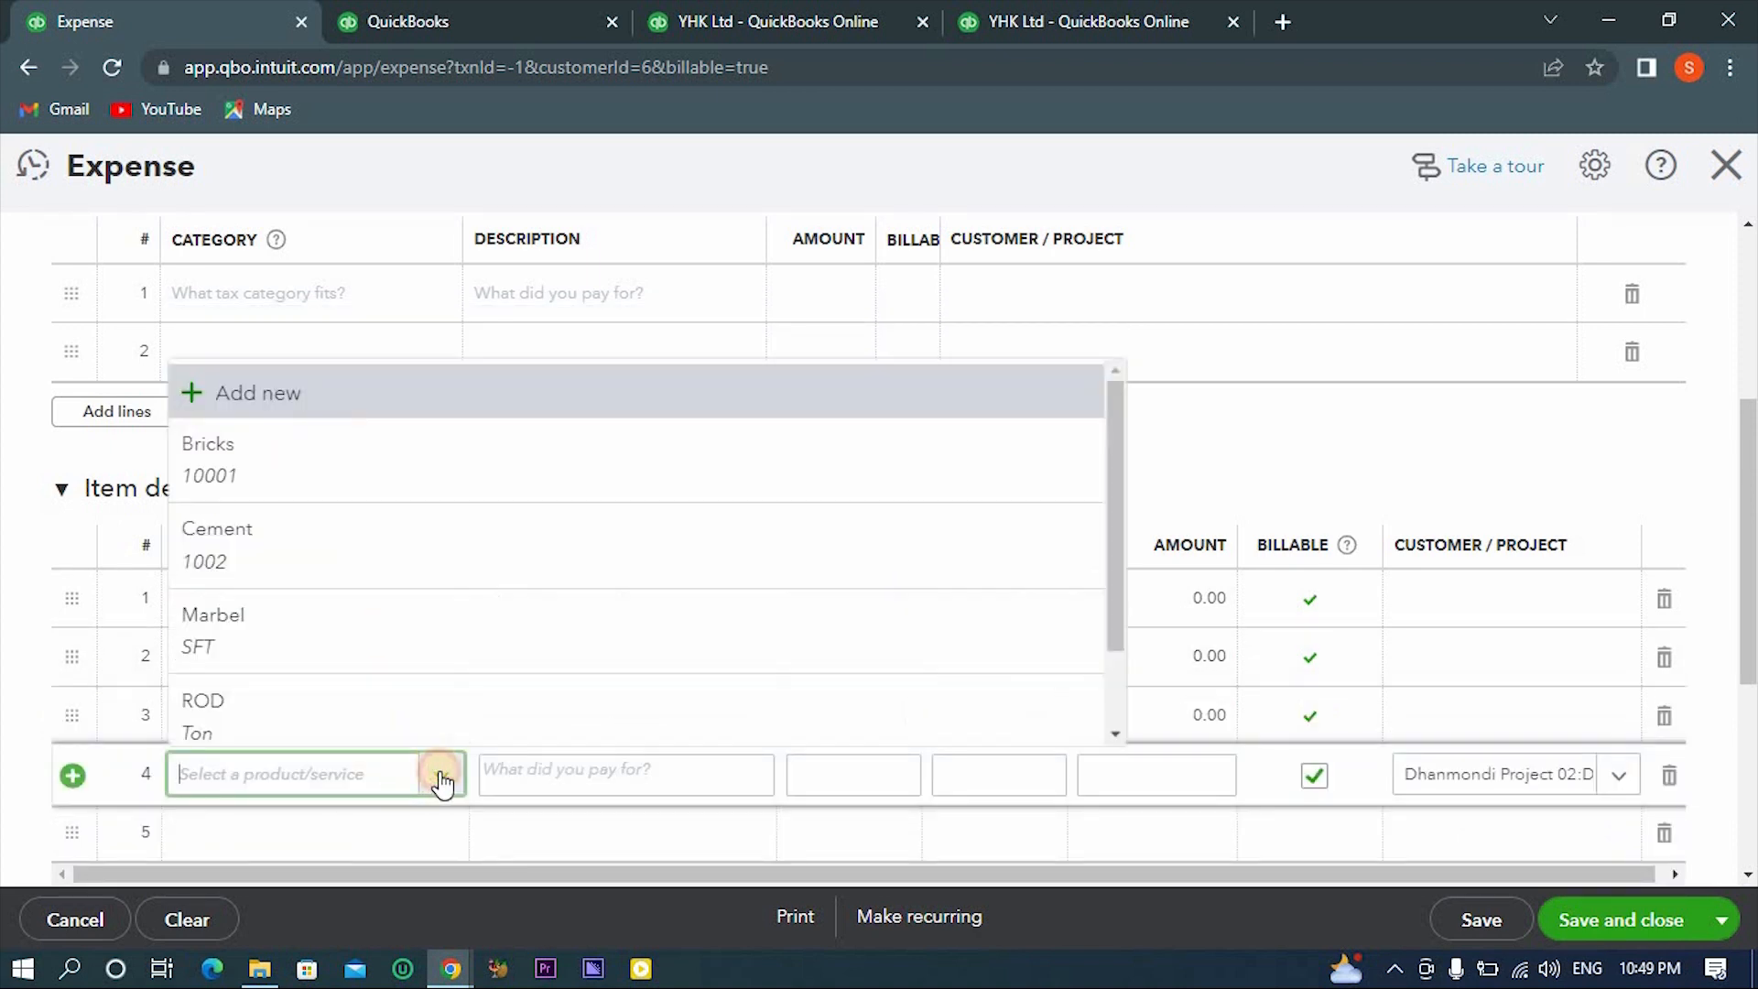
left_click(421, 698)
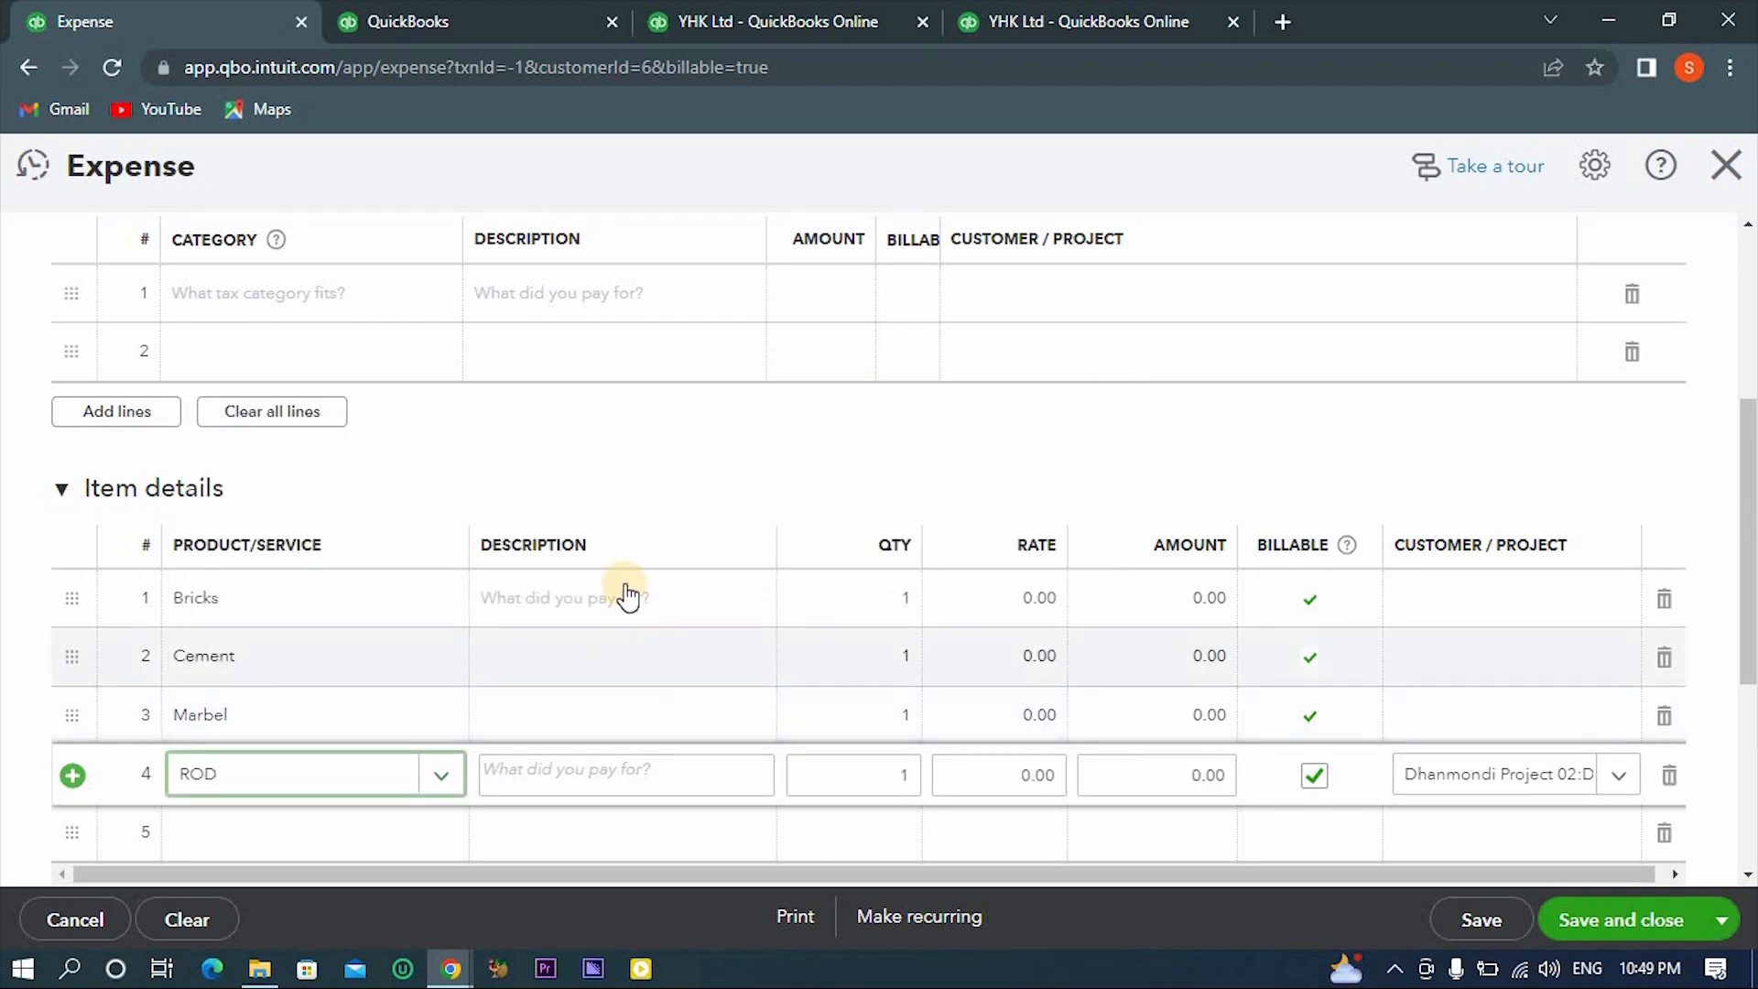
- Try to remove the billable mark from the Bricks, Cement, Marbel and ROD item lines
left_click(625, 593)
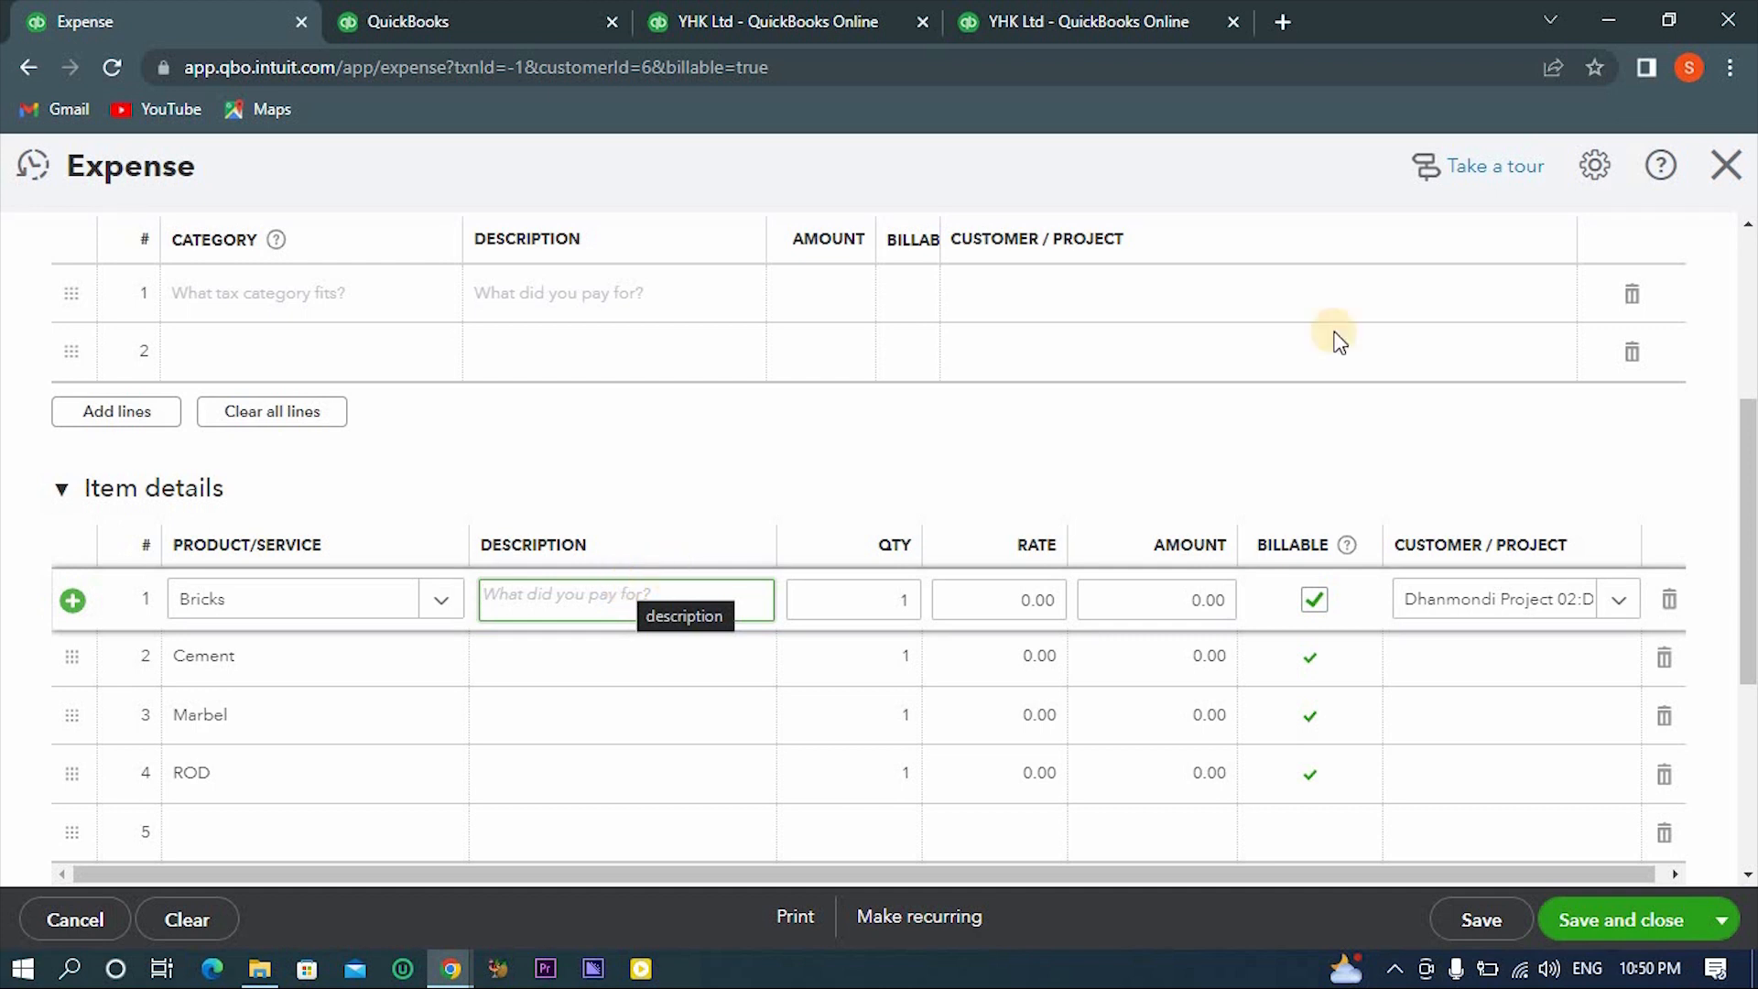
left_click(1314, 599)
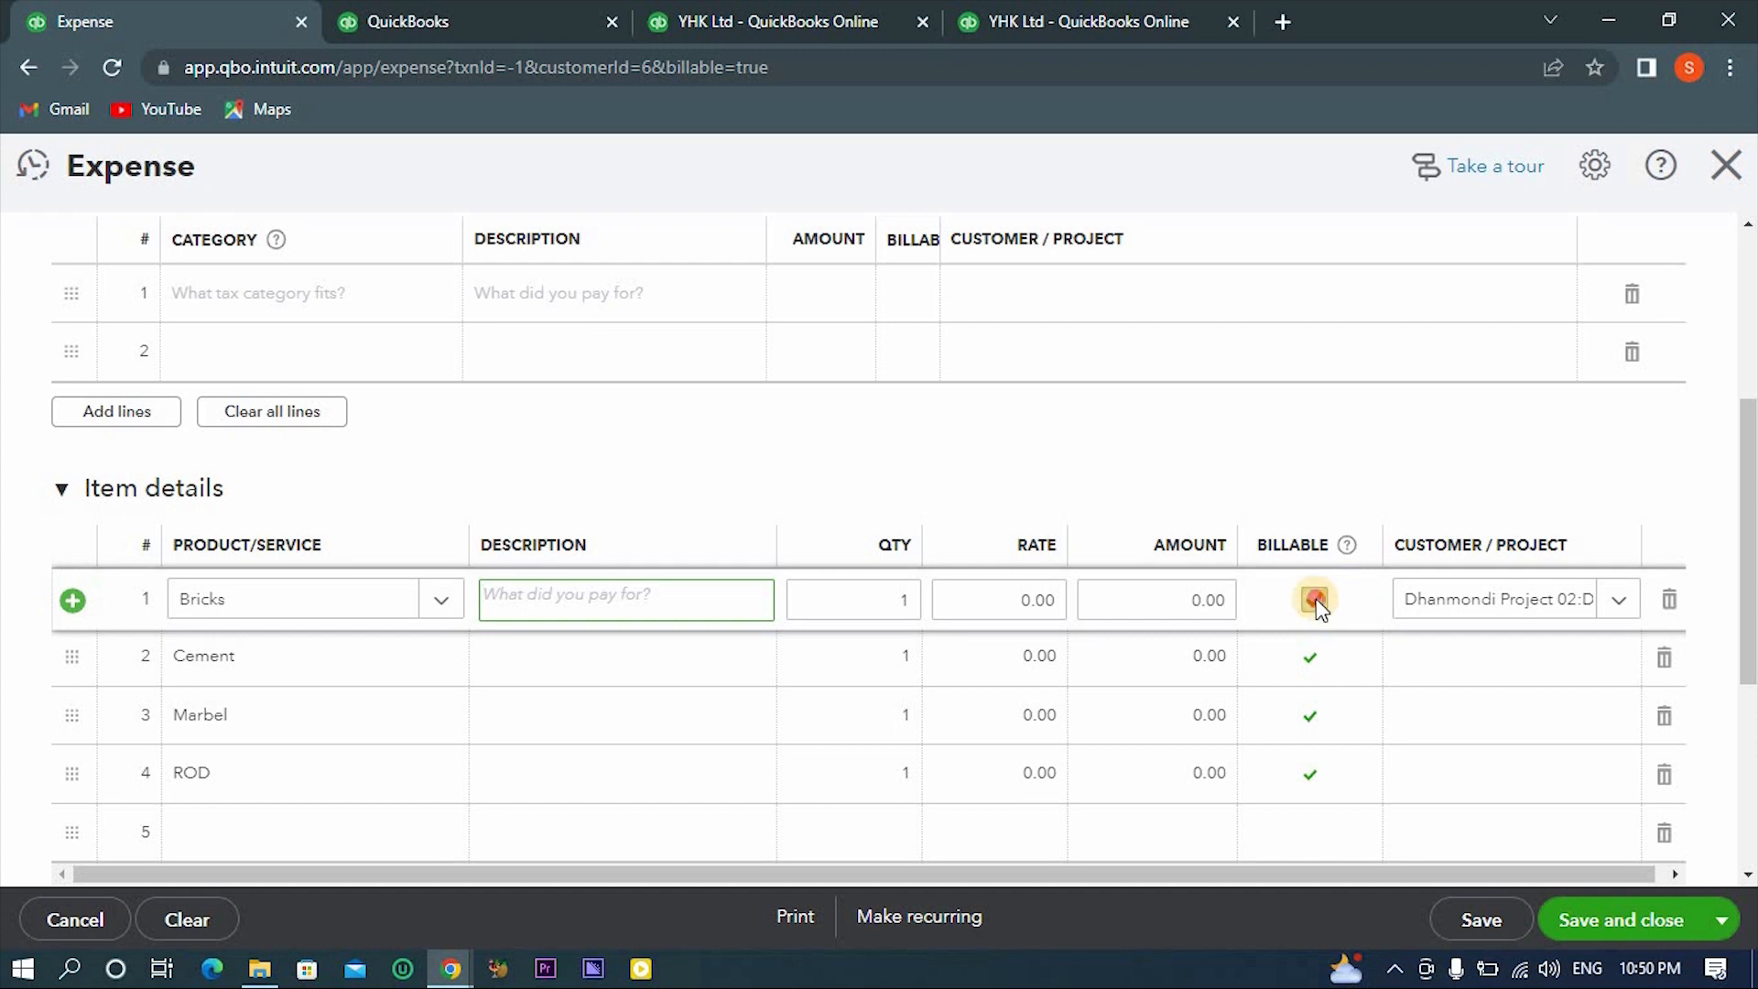
left_click(1310, 673)
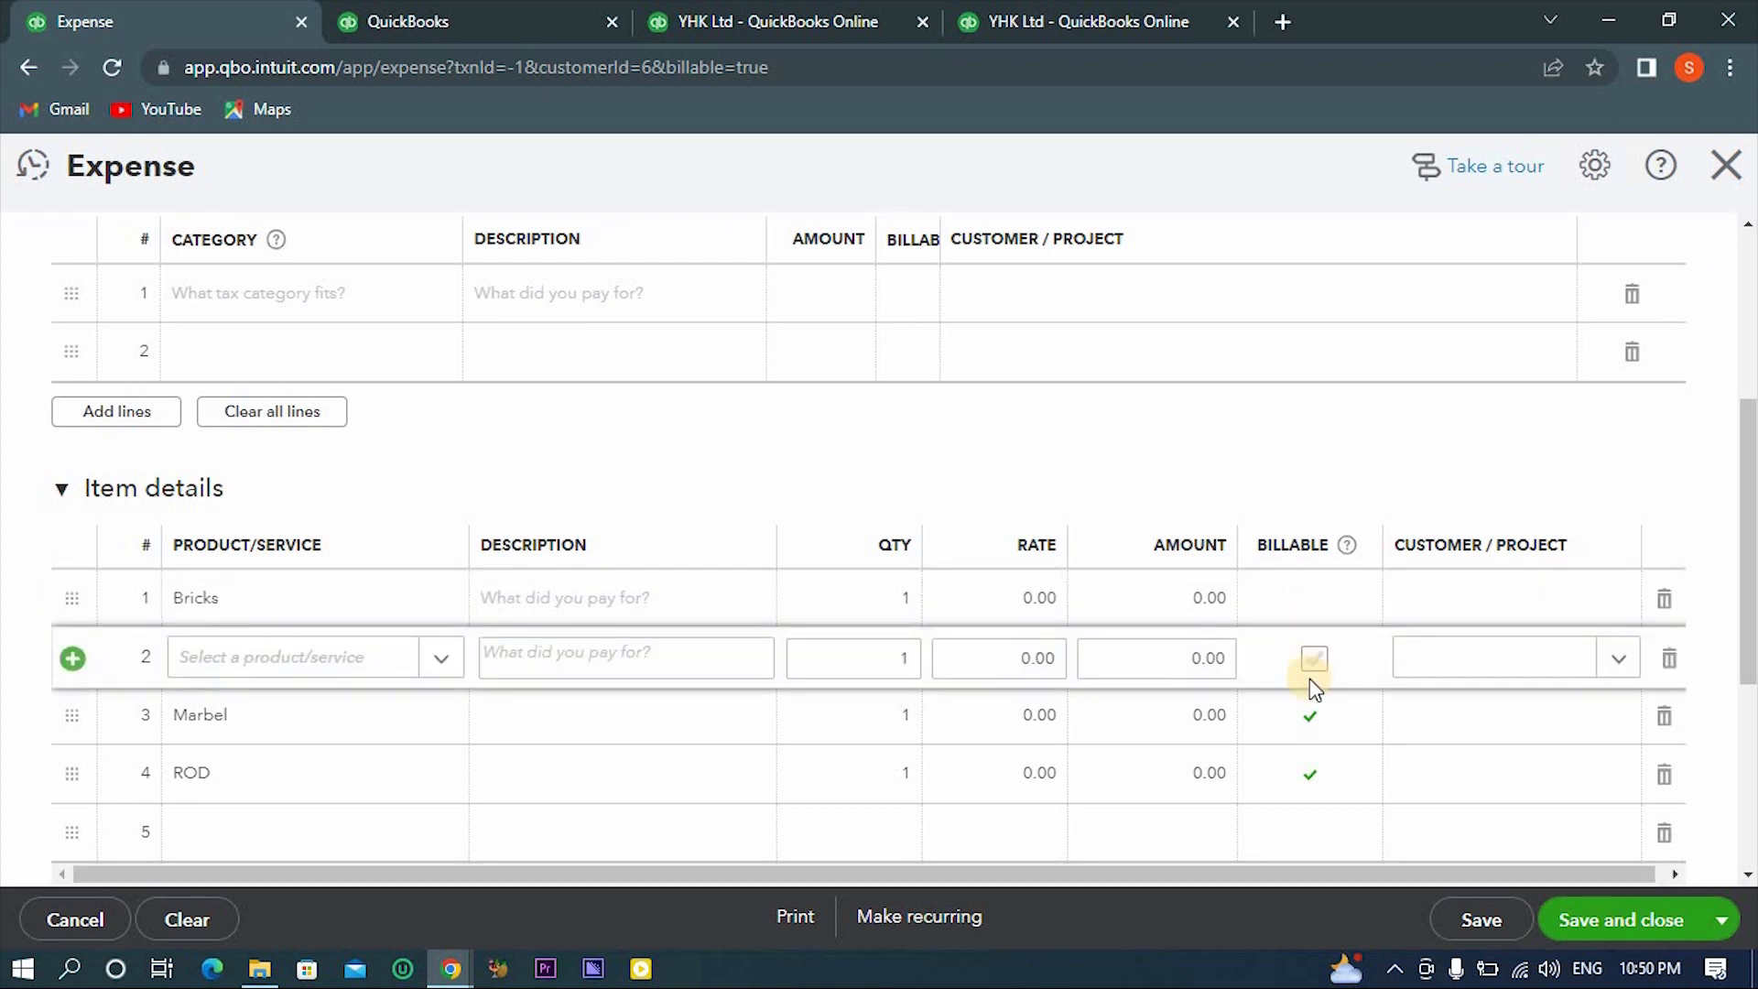
left_click(1310, 716)
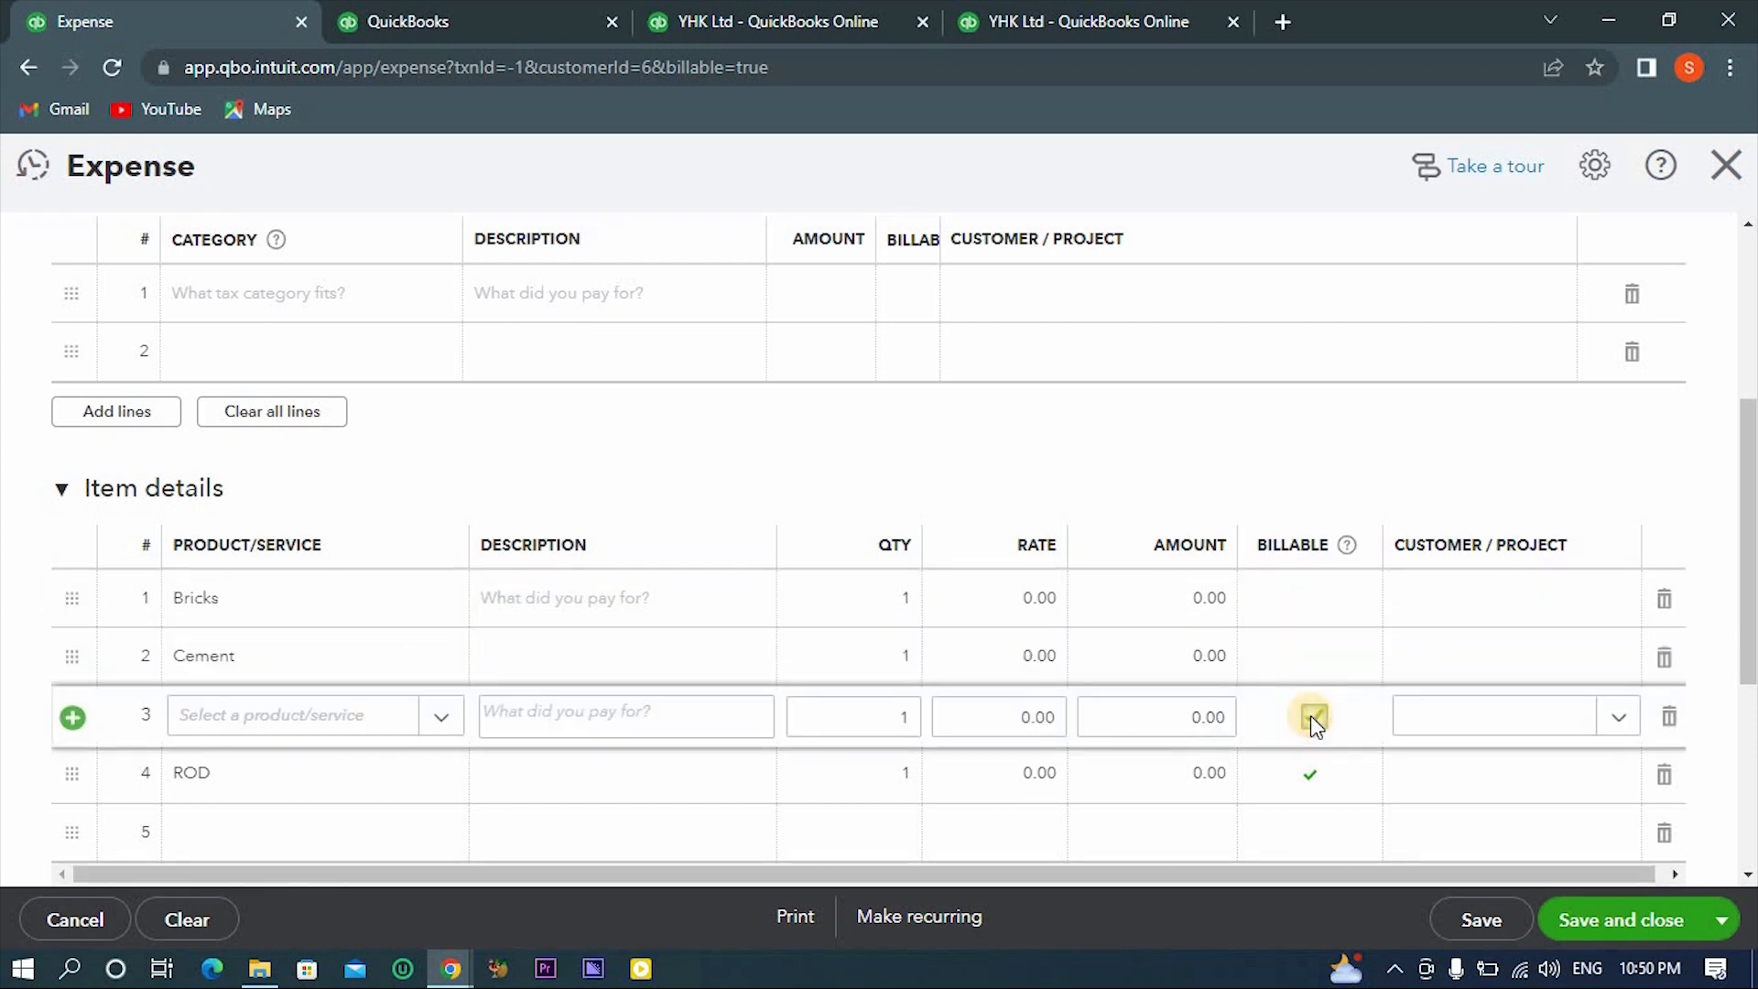
left_click(1312, 773)
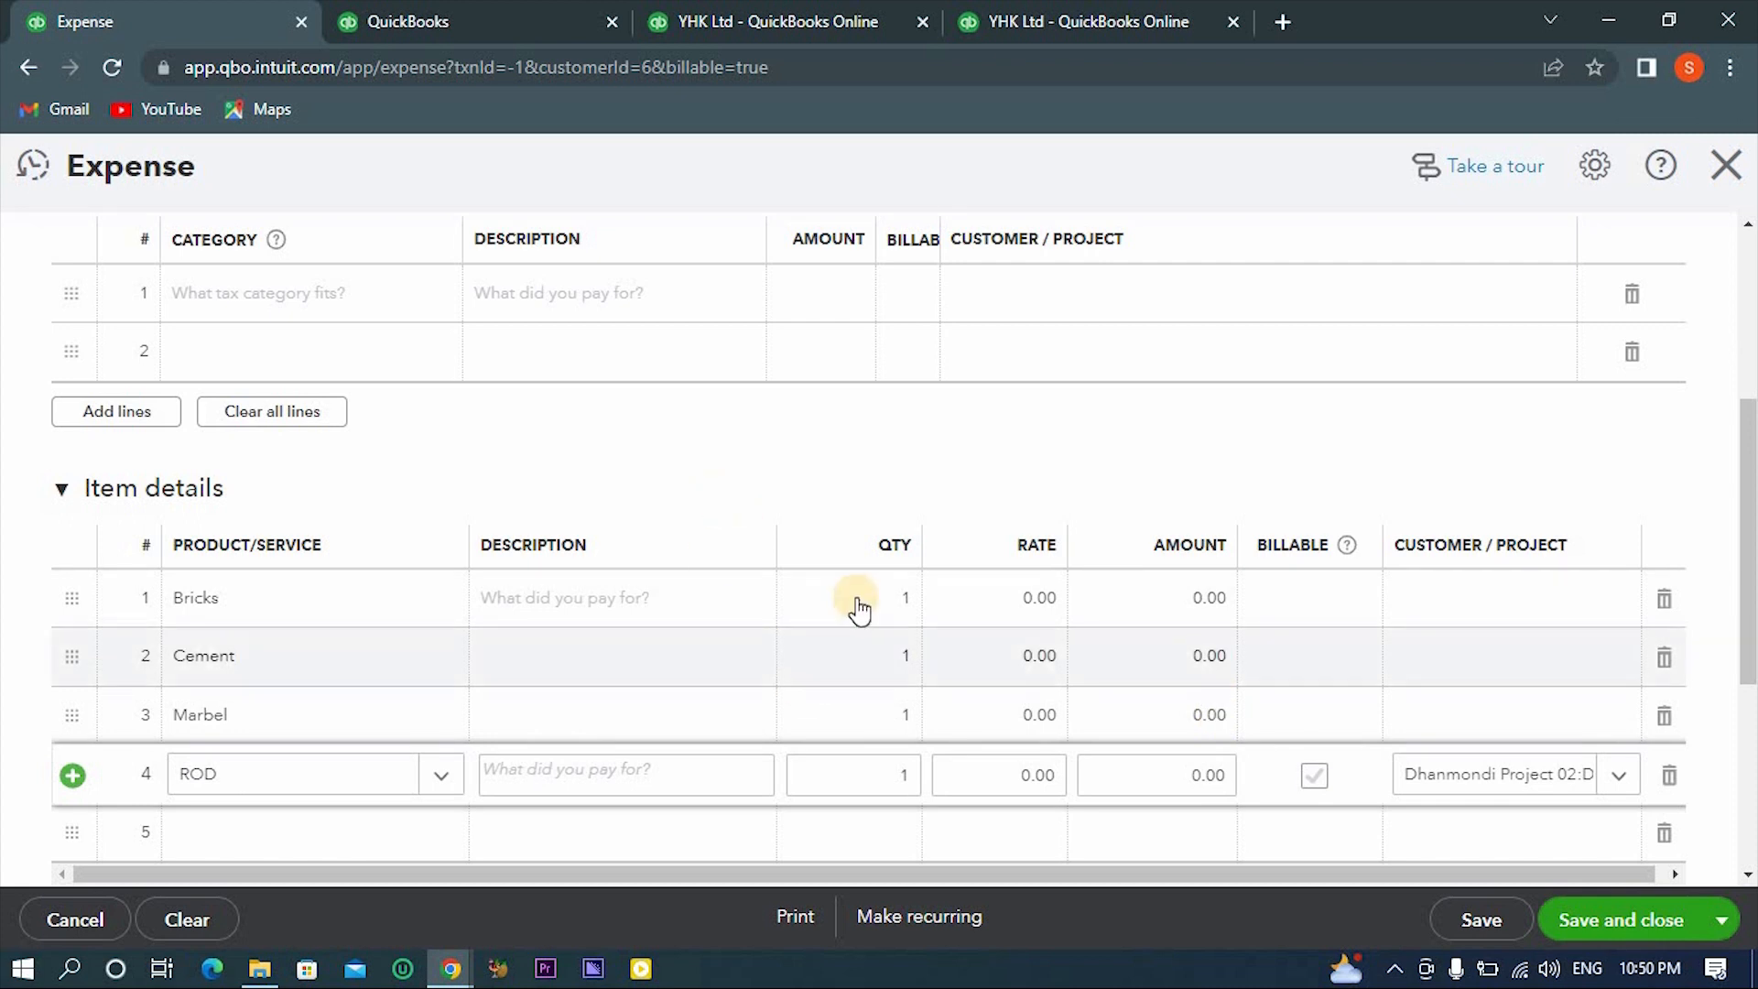
- Set the item quantities to 10,000 for Bricks, 500 for Cement, 150 for Marbel and 50 for ROD
left_click(864, 597)
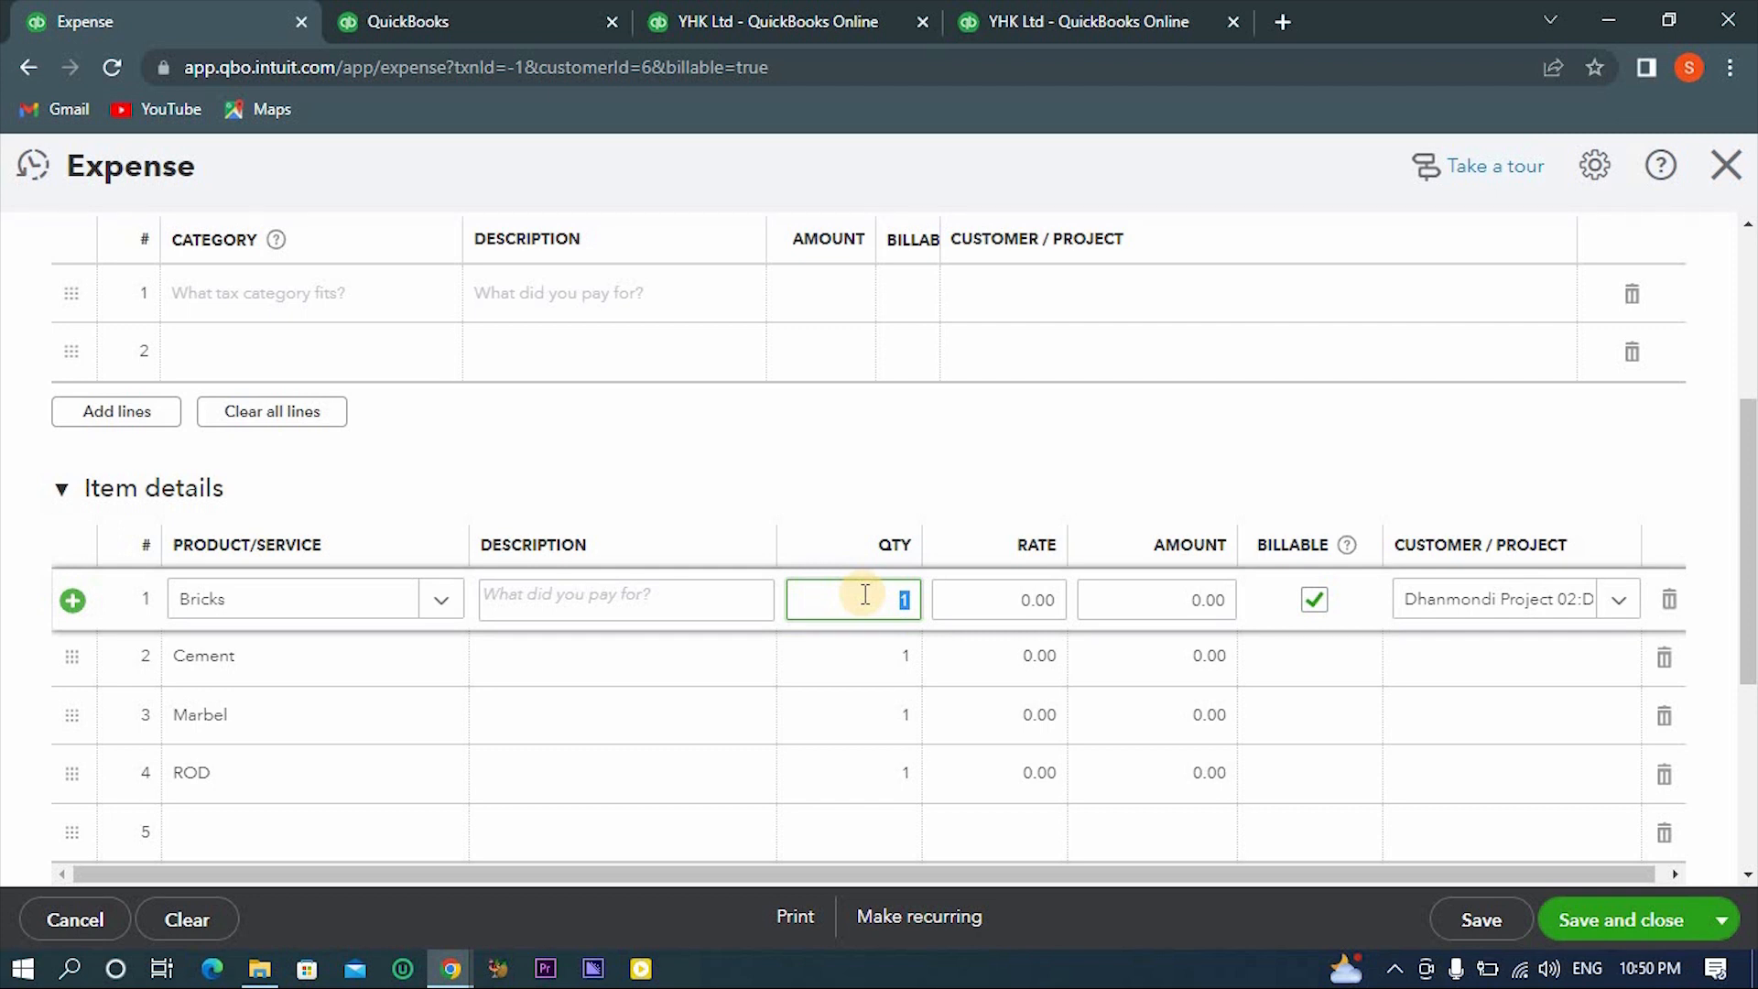
type("10000")
left_click(887, 653)
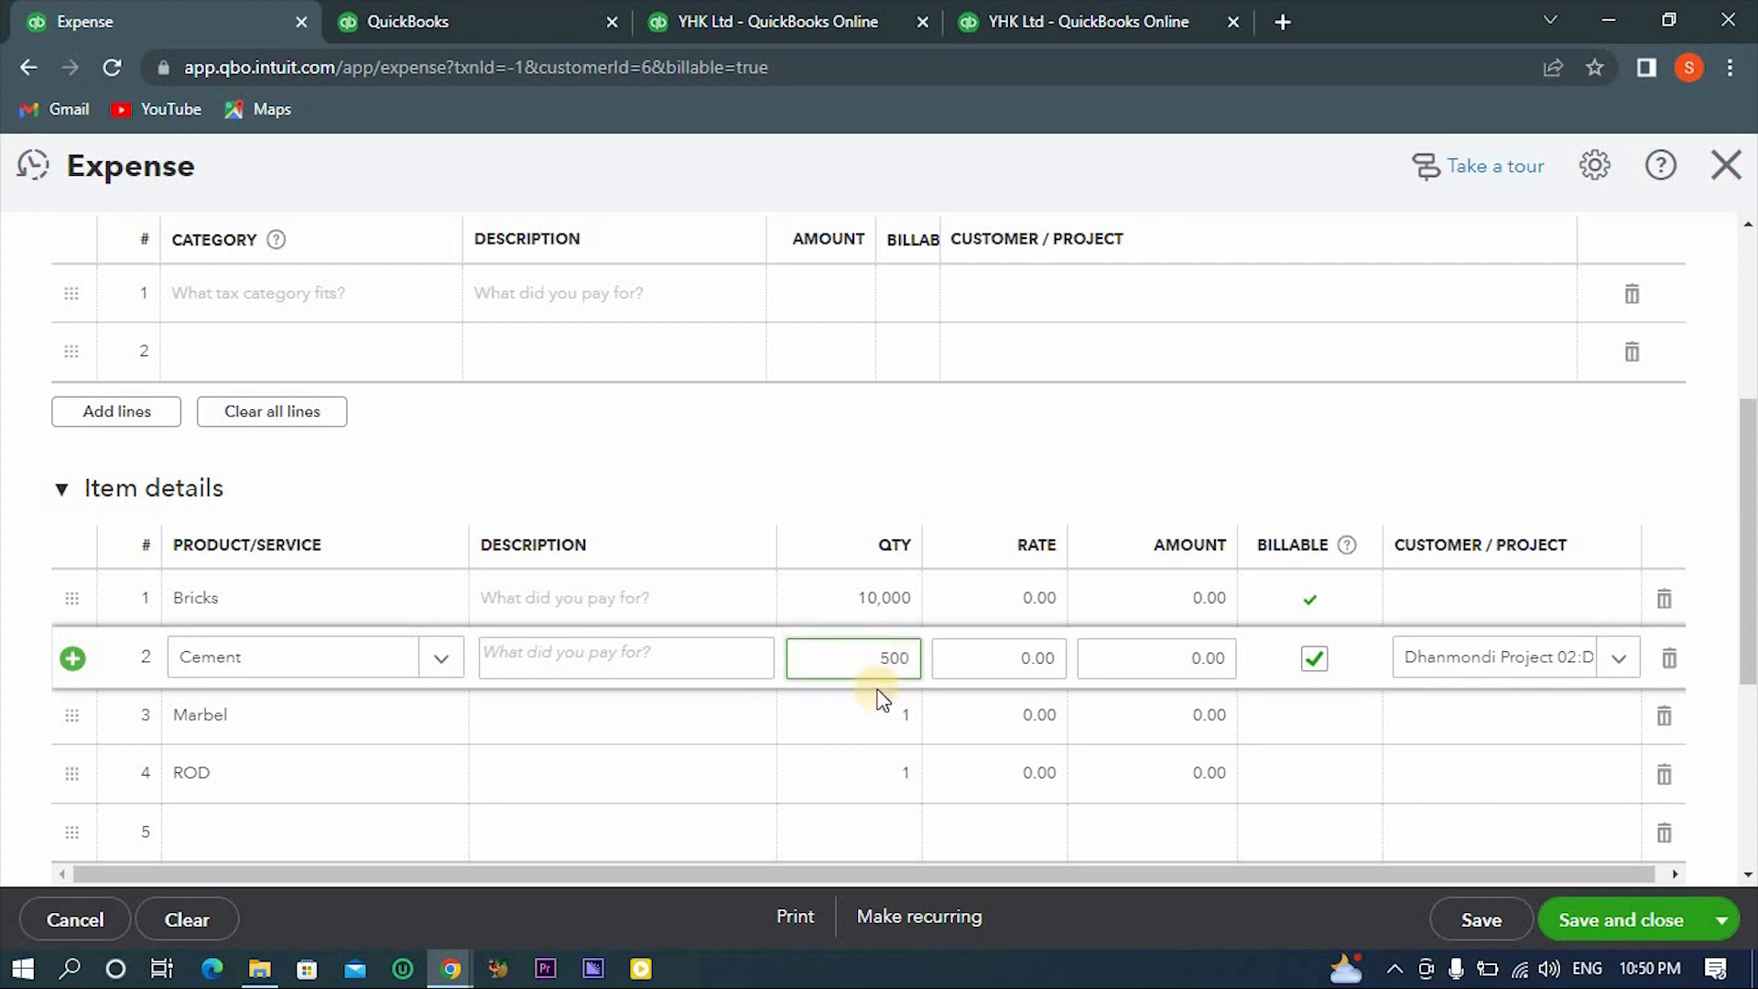
left_click(877, 734)
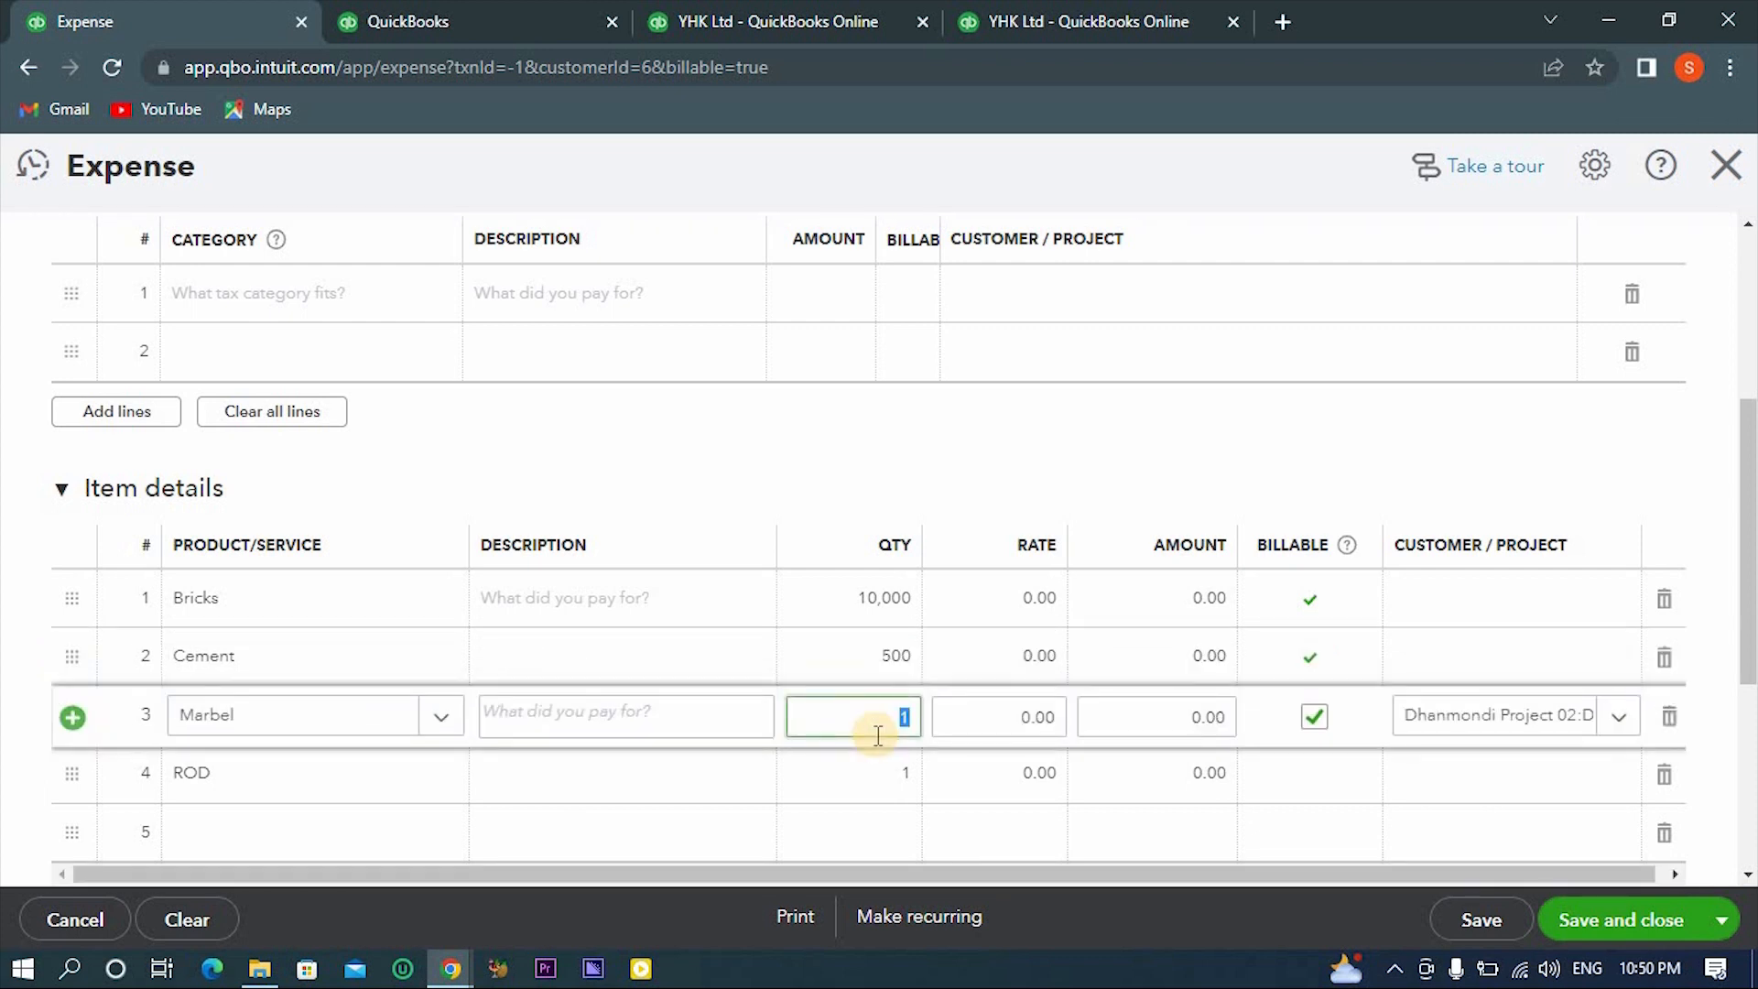
type("1")
left_click(877, 785)
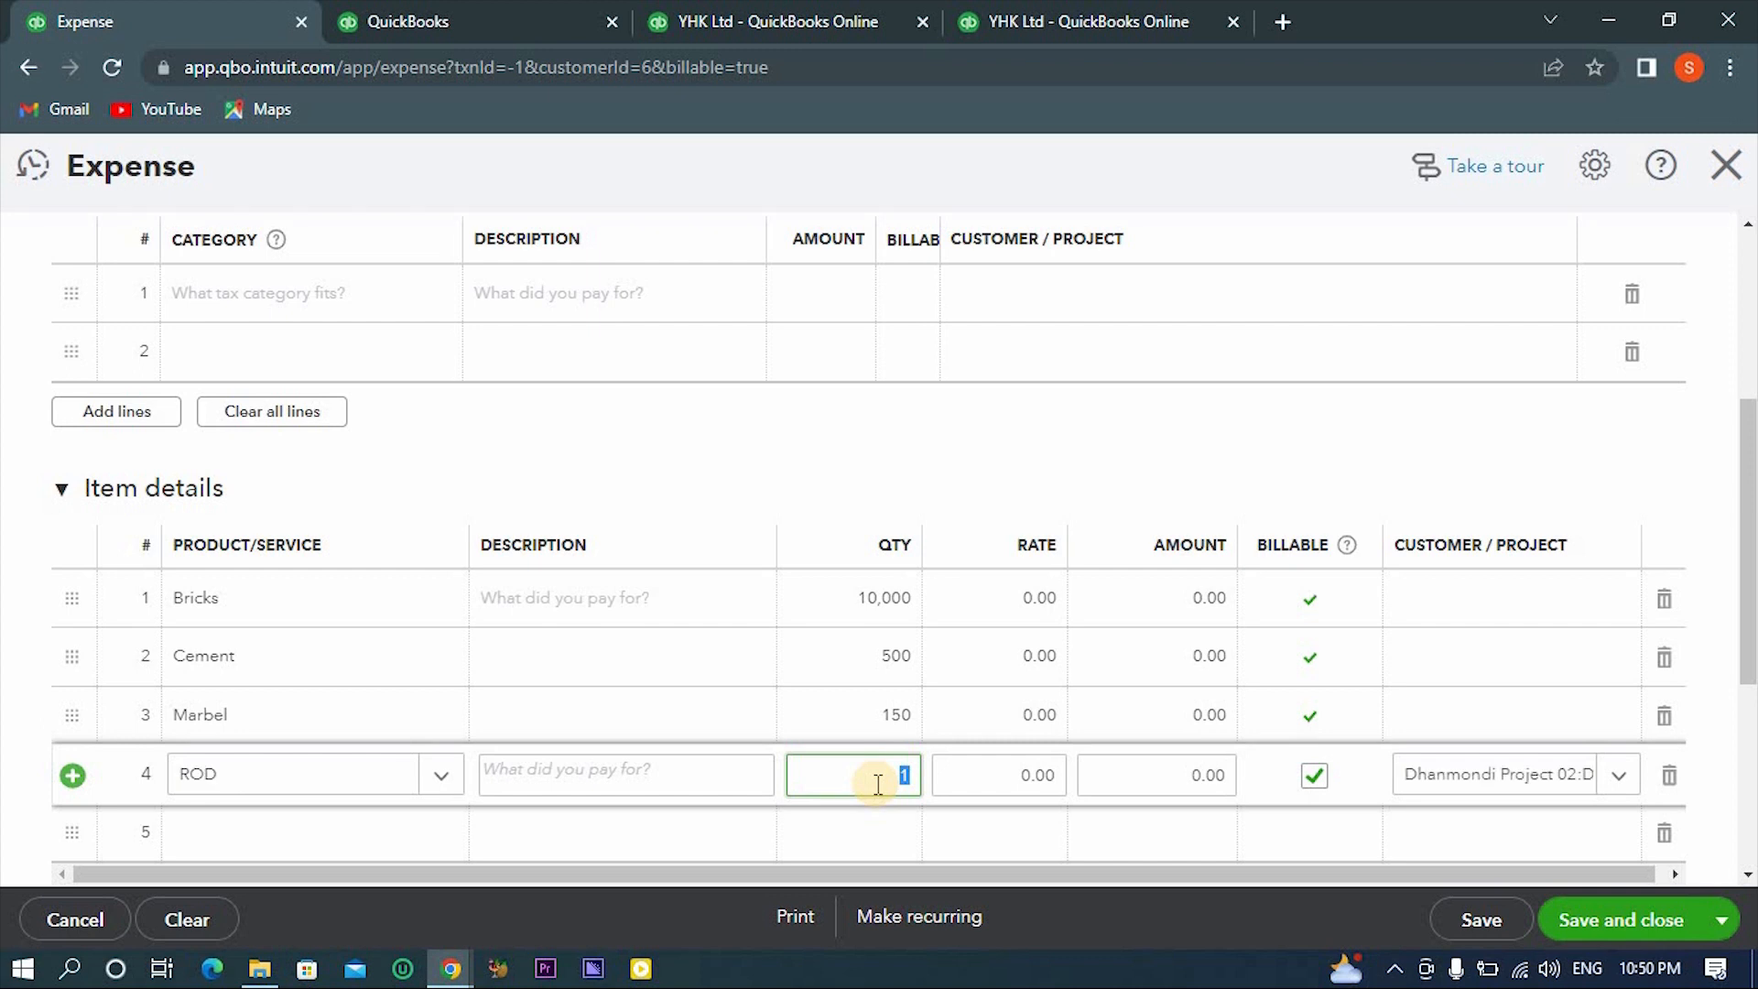
type("50")
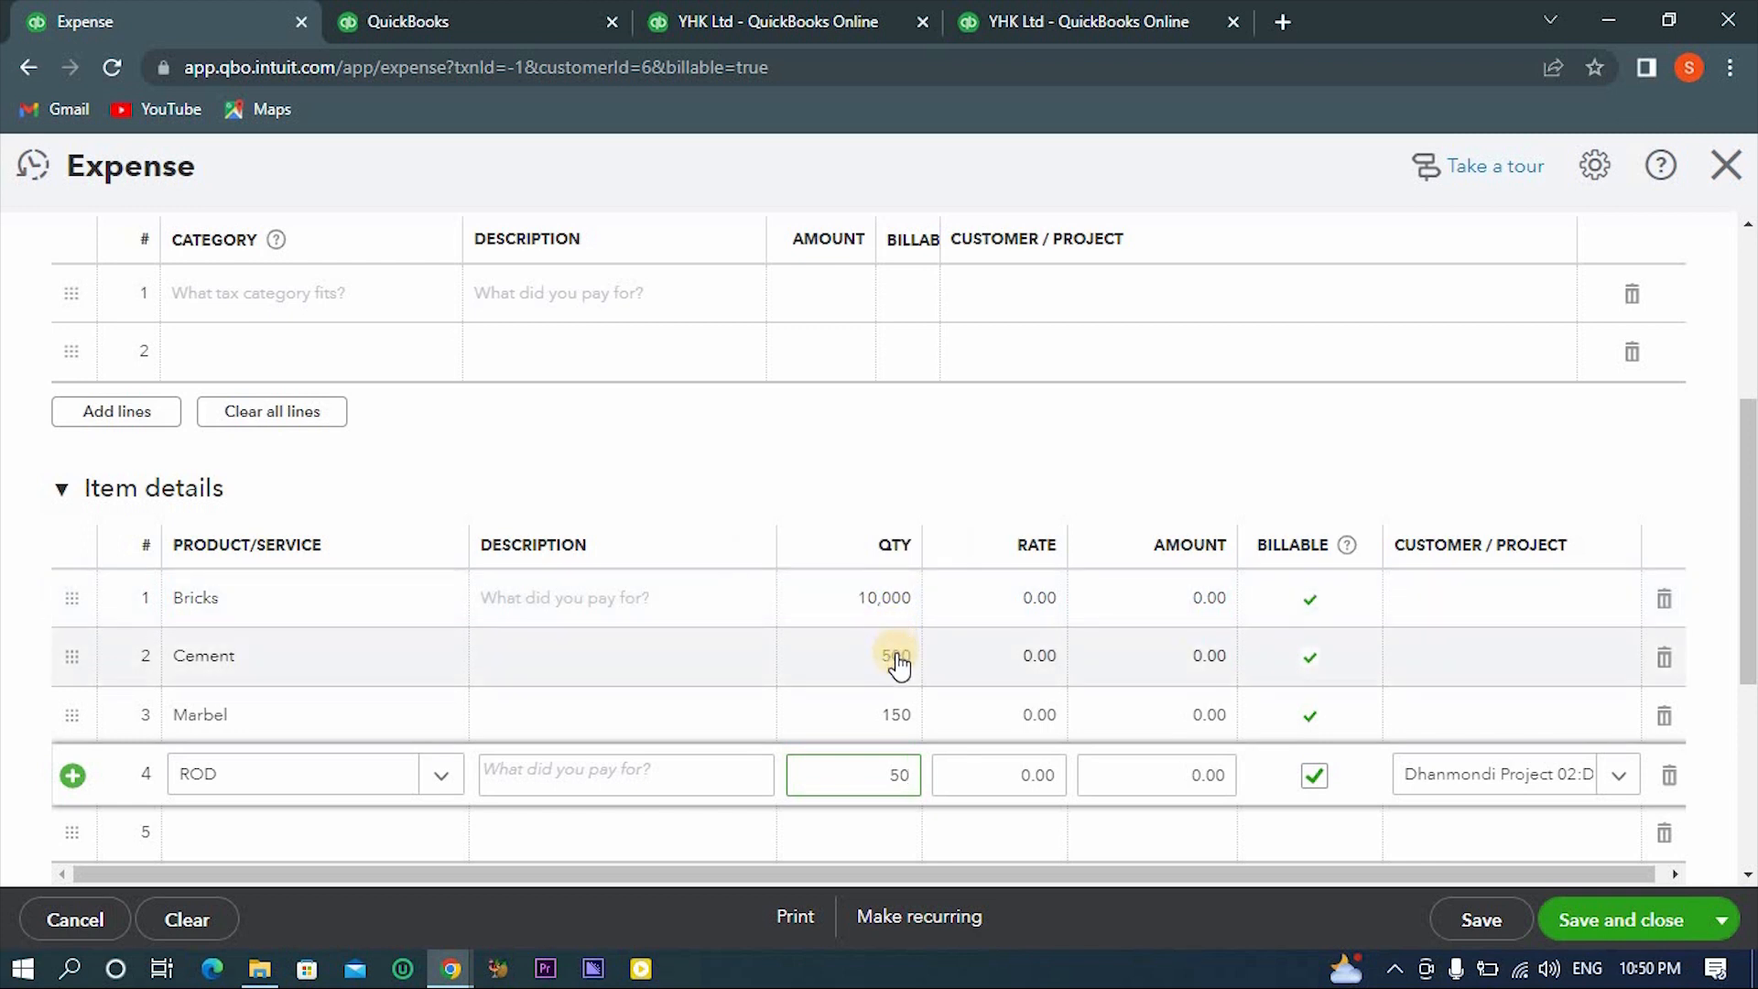
- Check the item quantities against the stock on hand and set the ROD quantity to 15
mouse_move(899, 666)
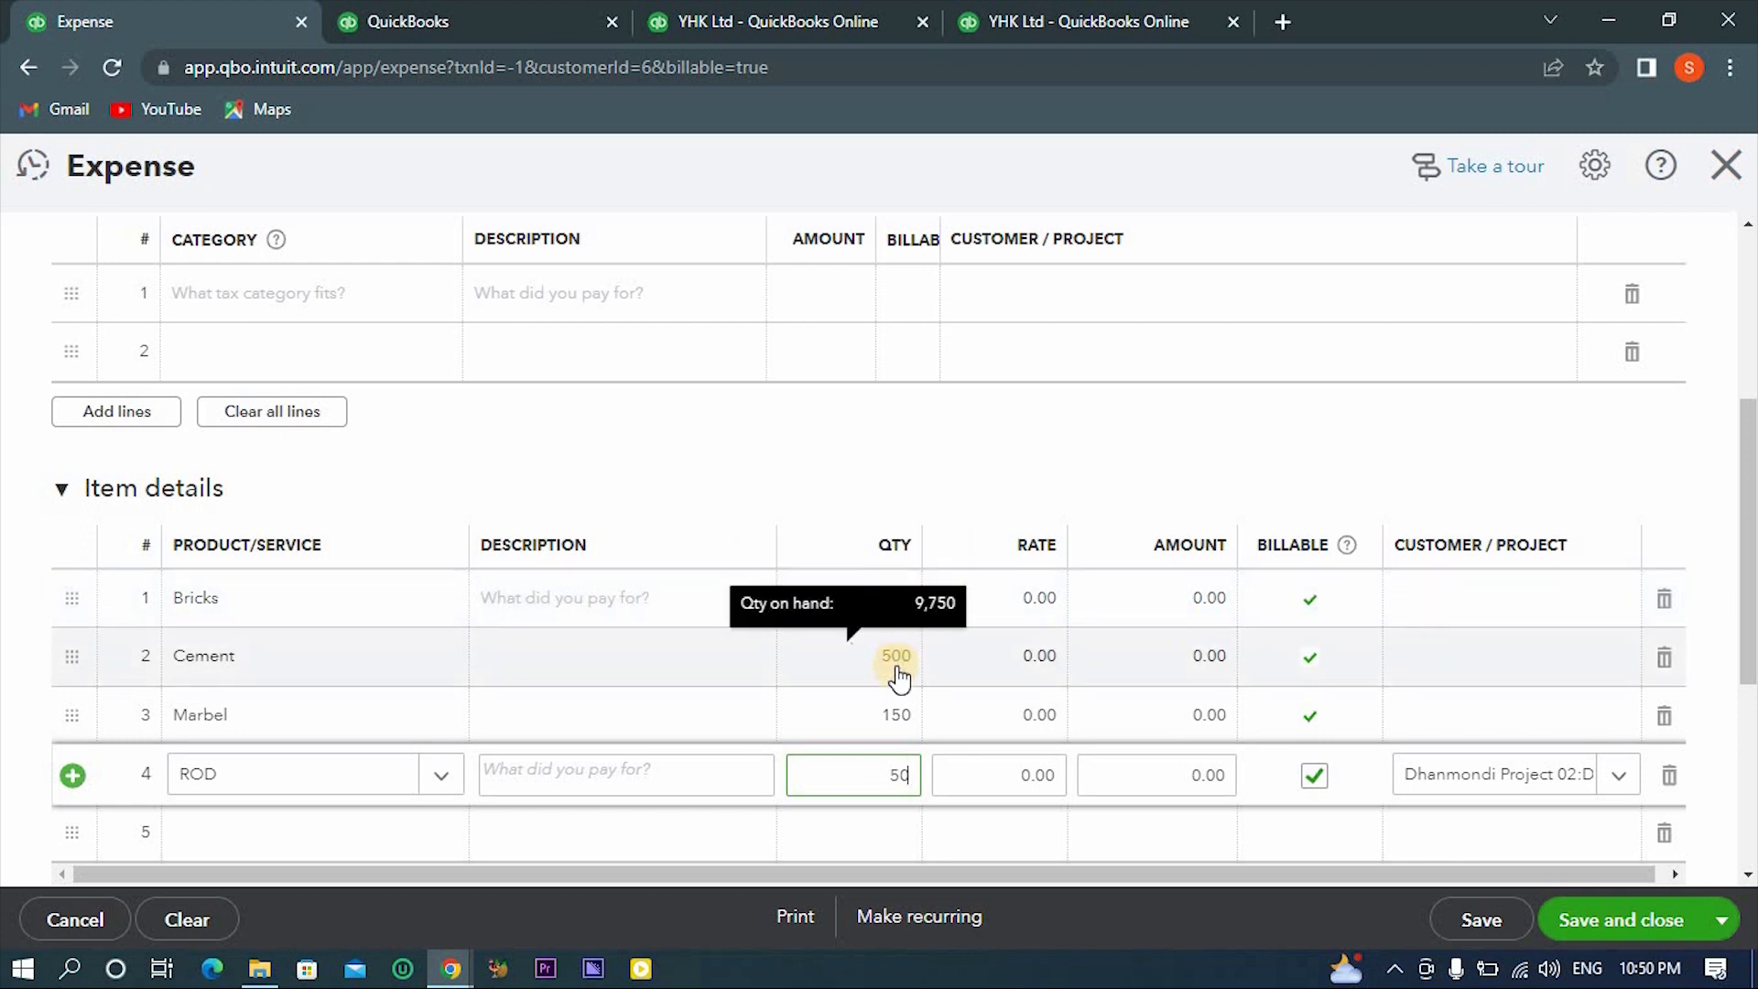
mouse_move(902, 733)
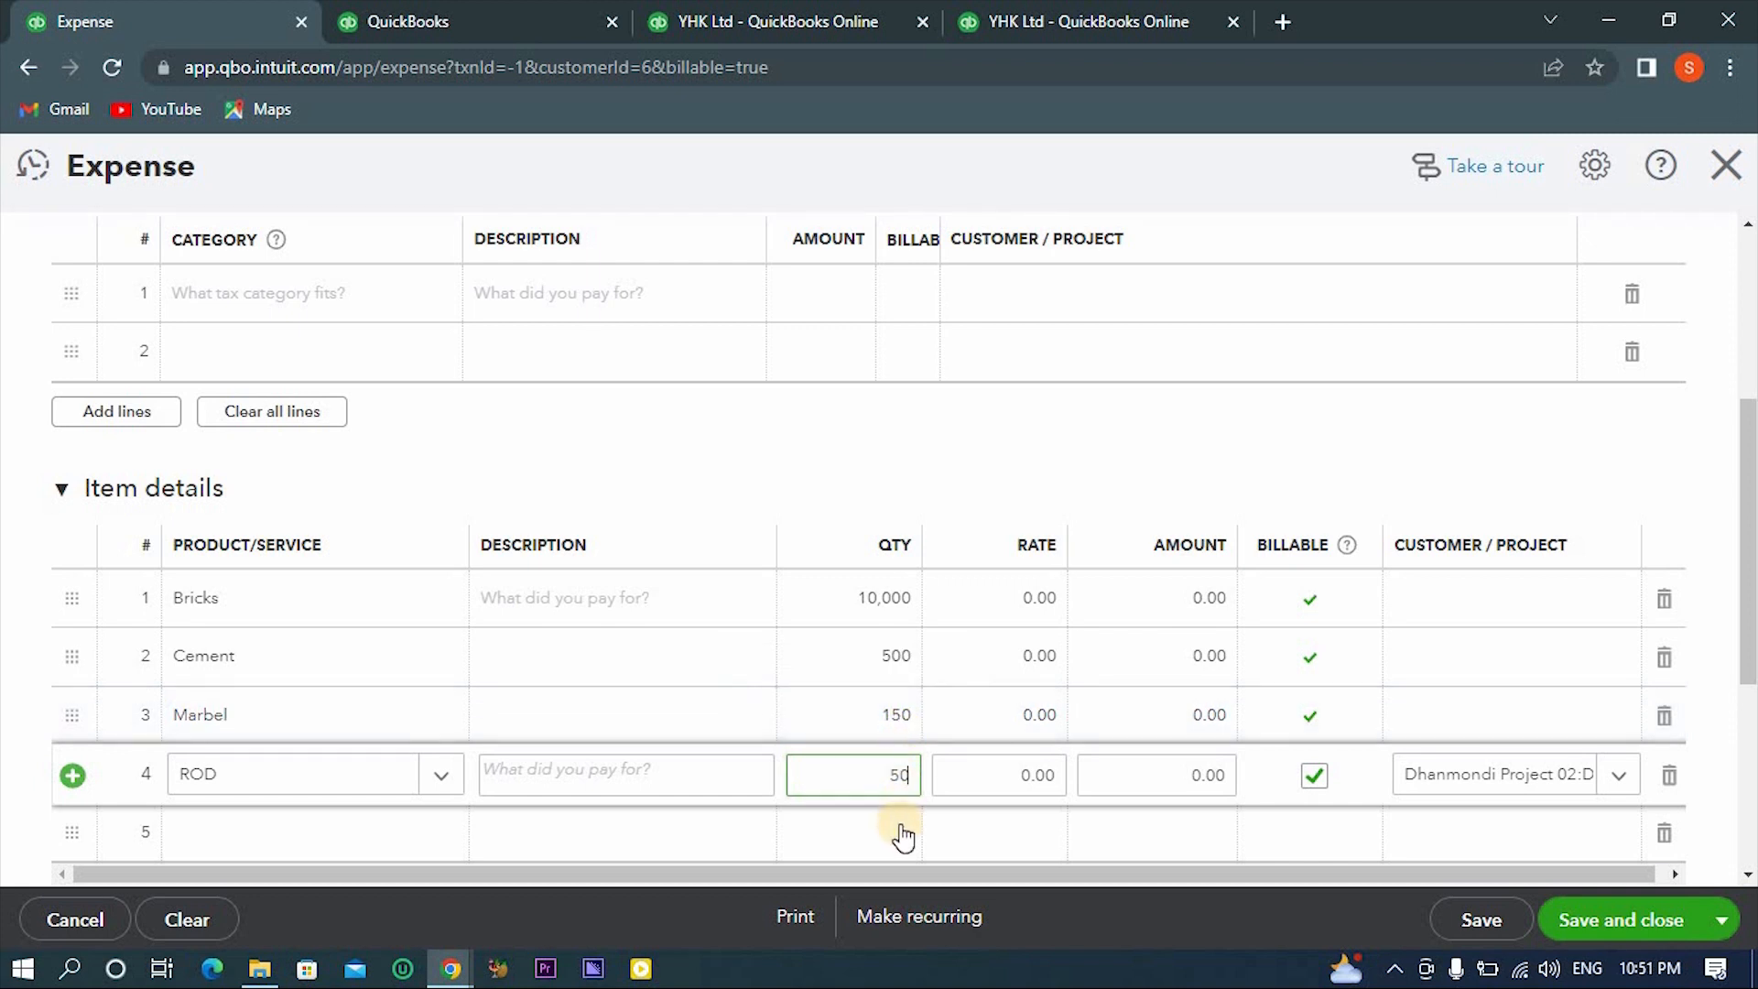
left_click(942, 430)
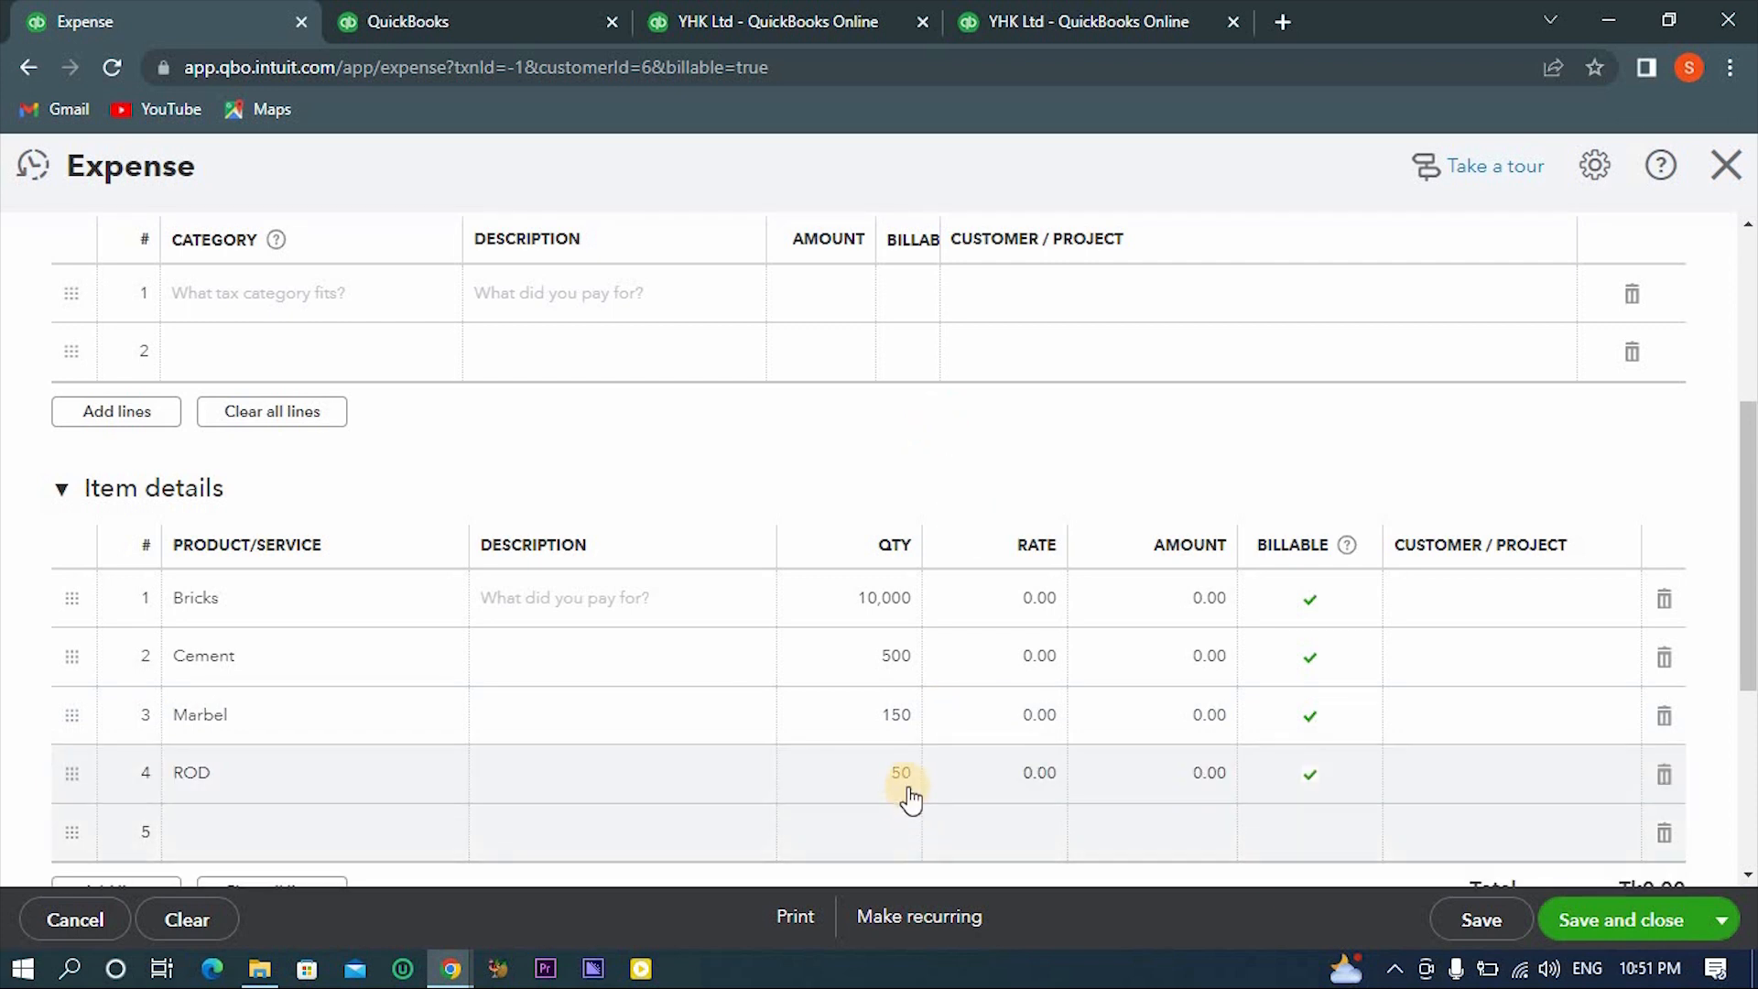
mouse_move(905, 793)
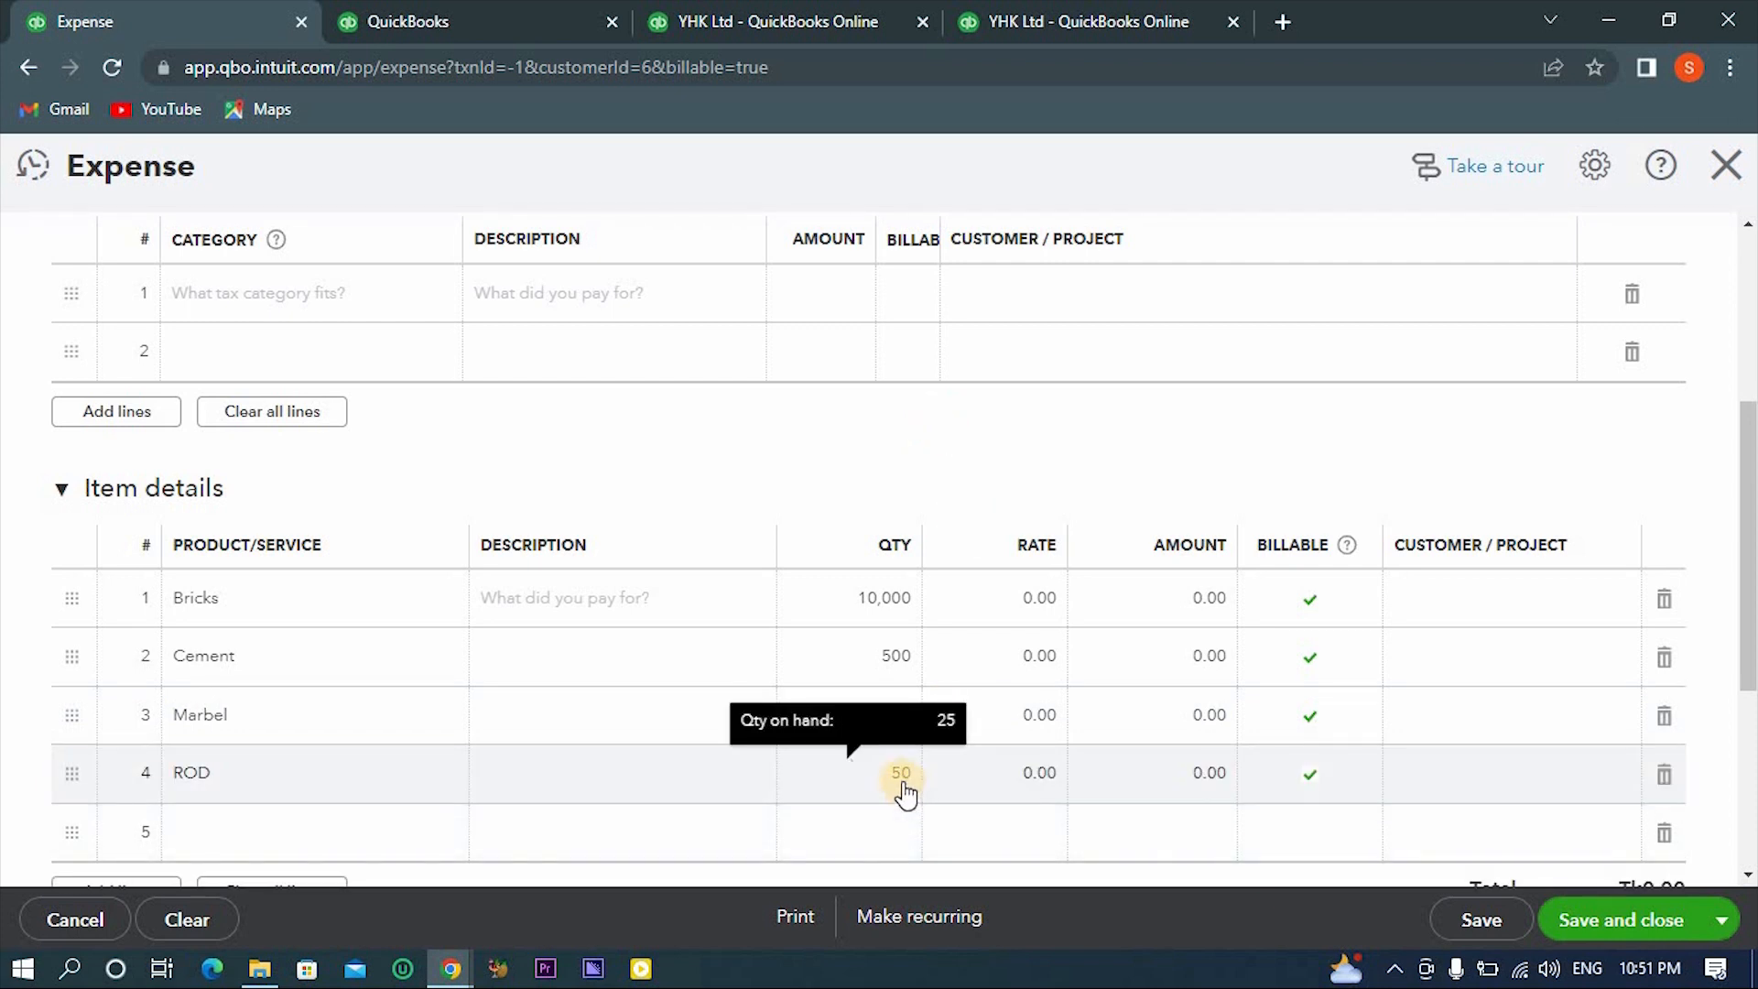
left_click(904, 789)
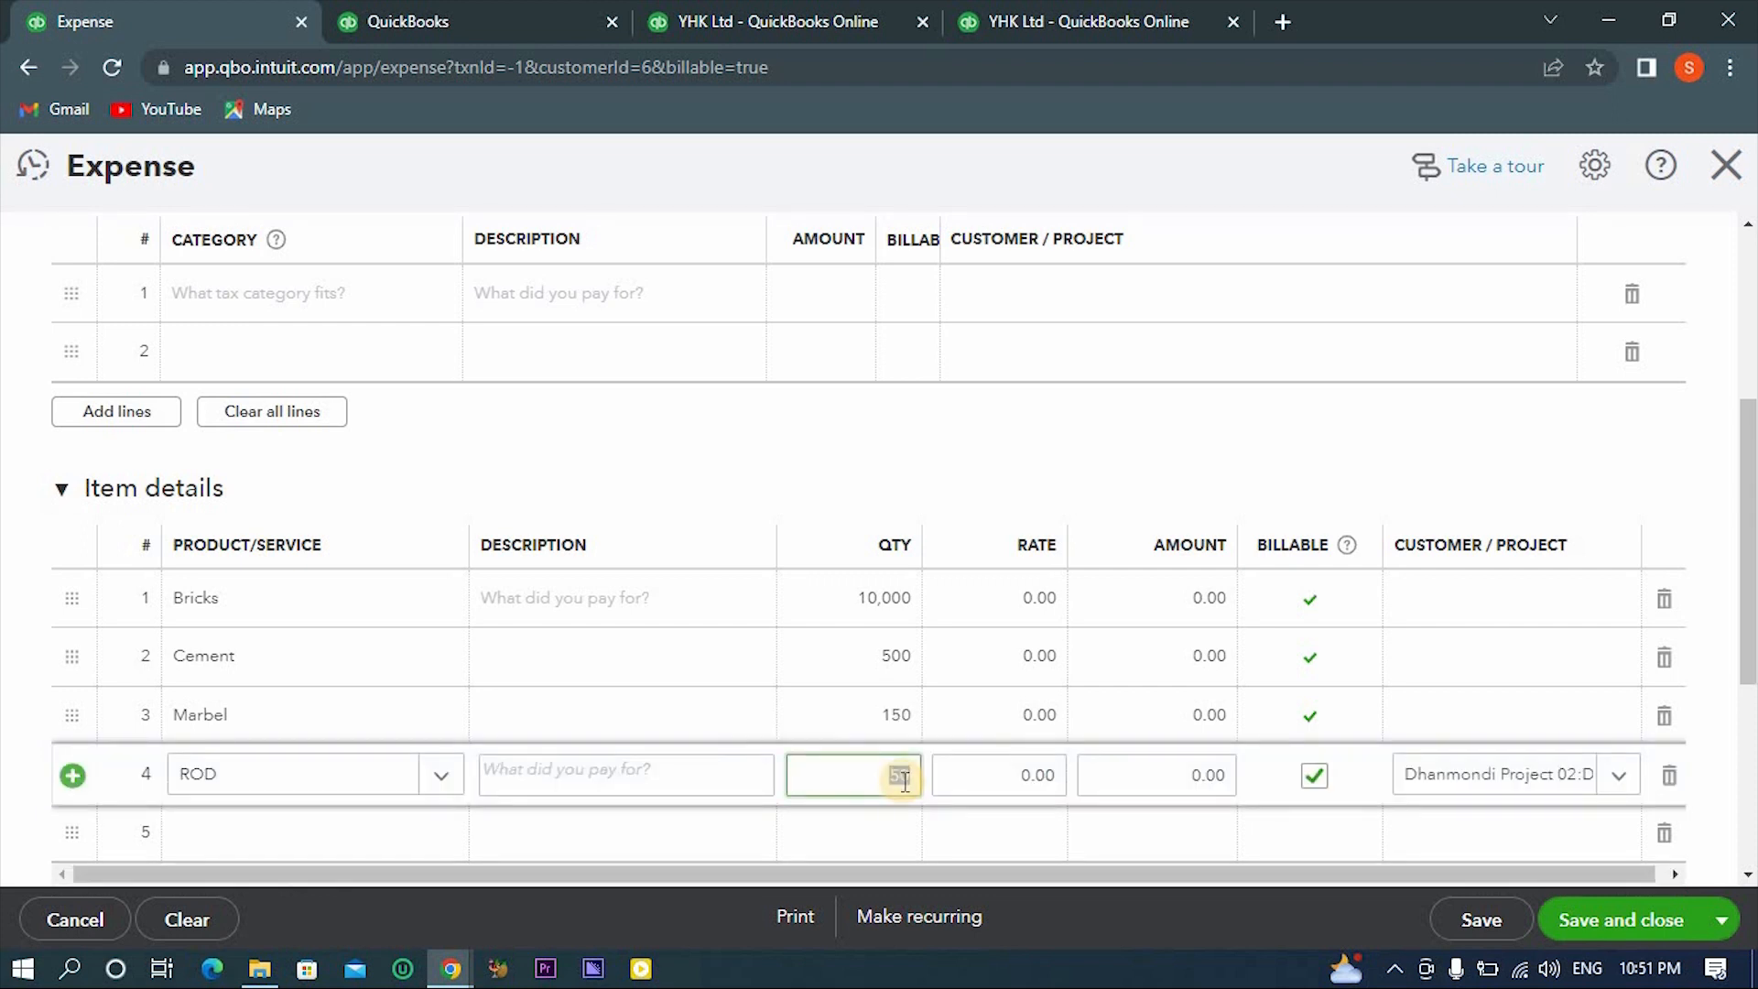
key("BackSpace")
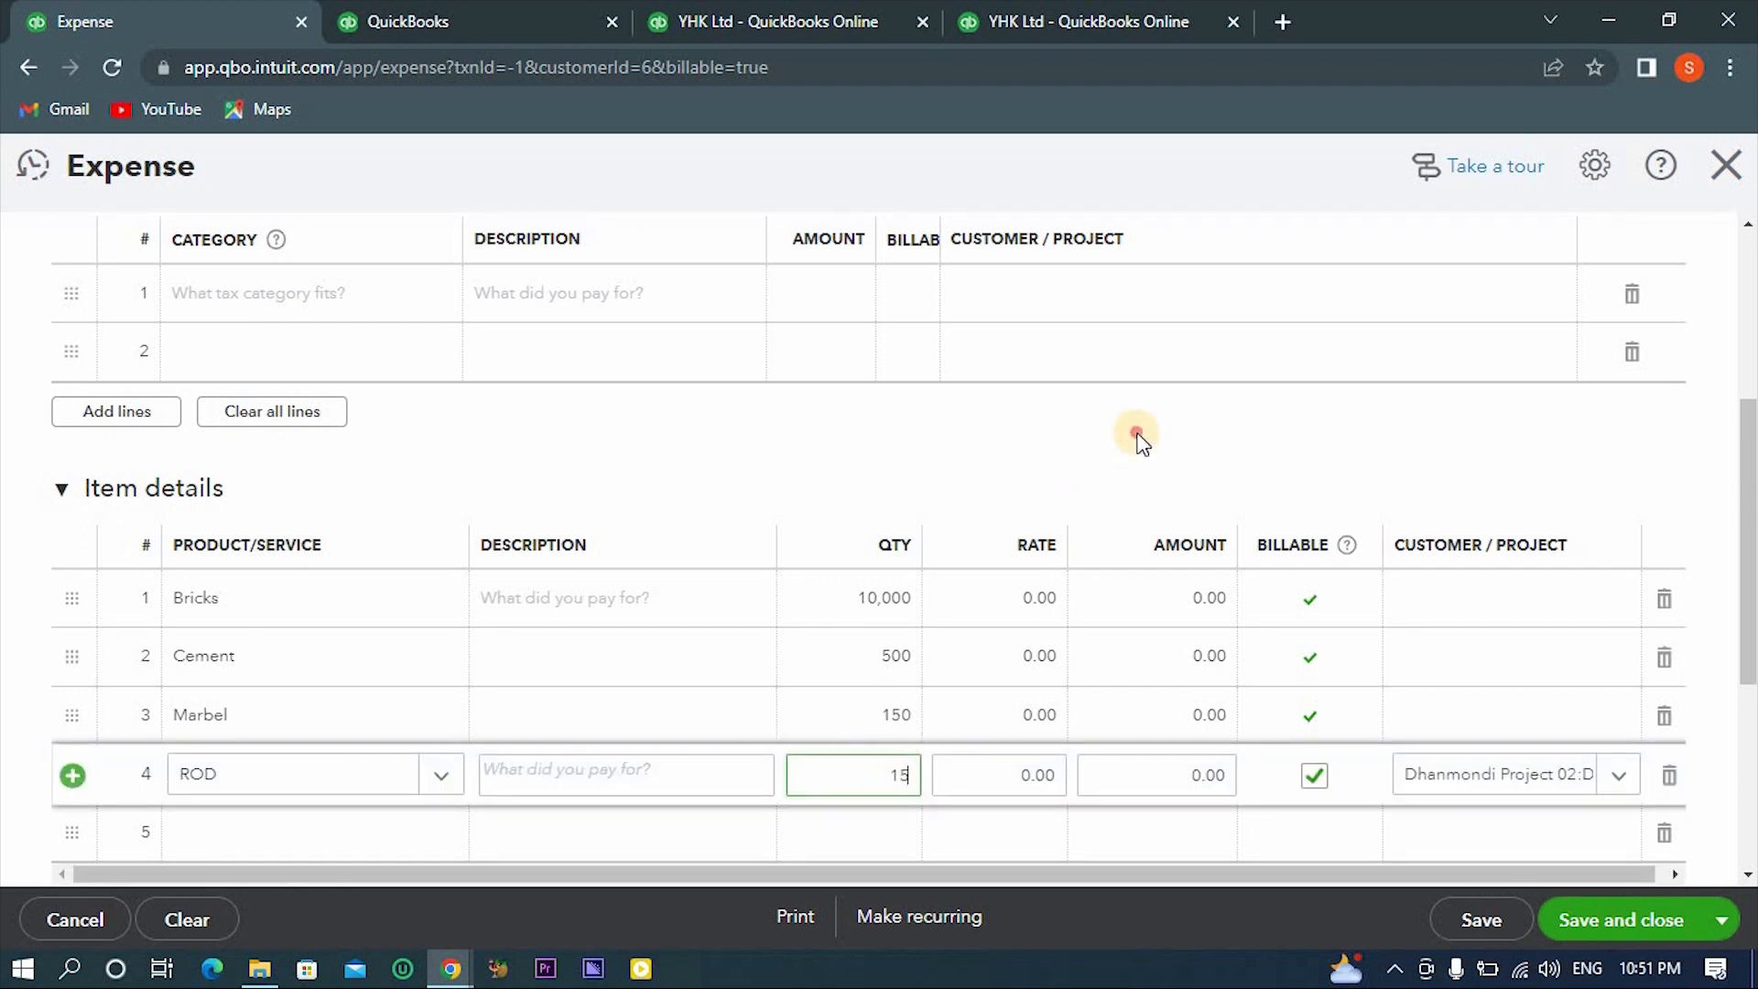
left_click(1138, 437)
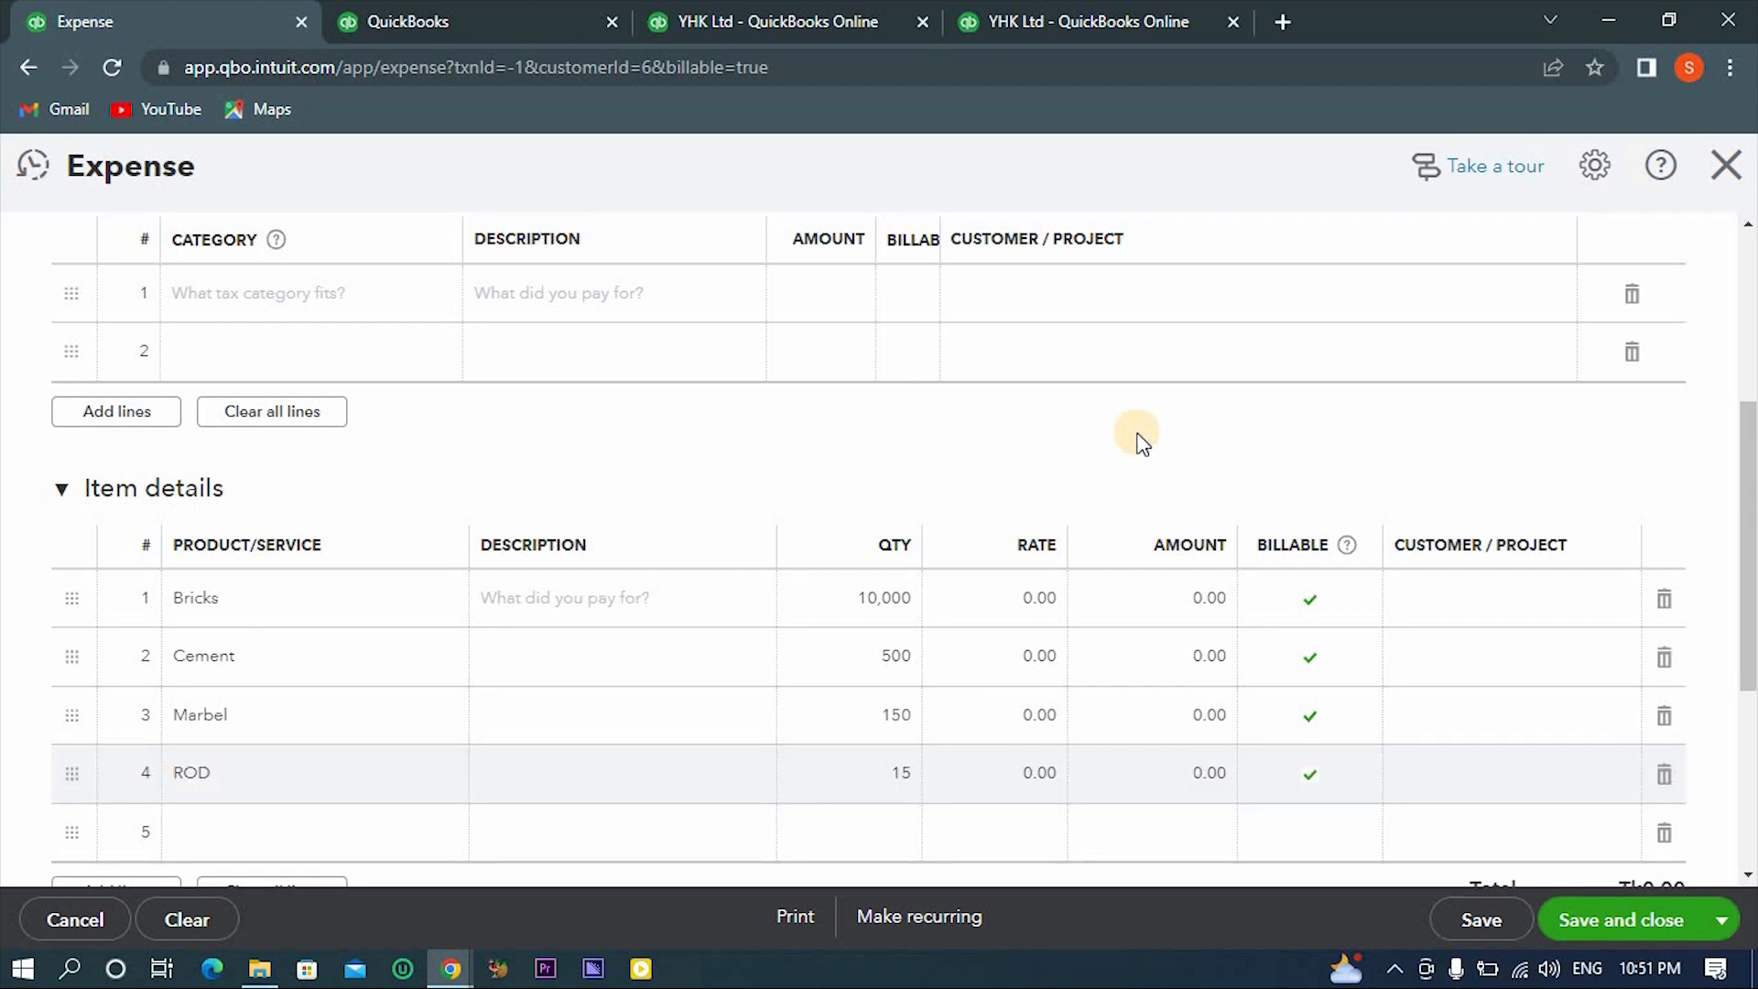
- Check which customer/project is assigned to the Bricks and Cement item lines
left_click(1431, 627)
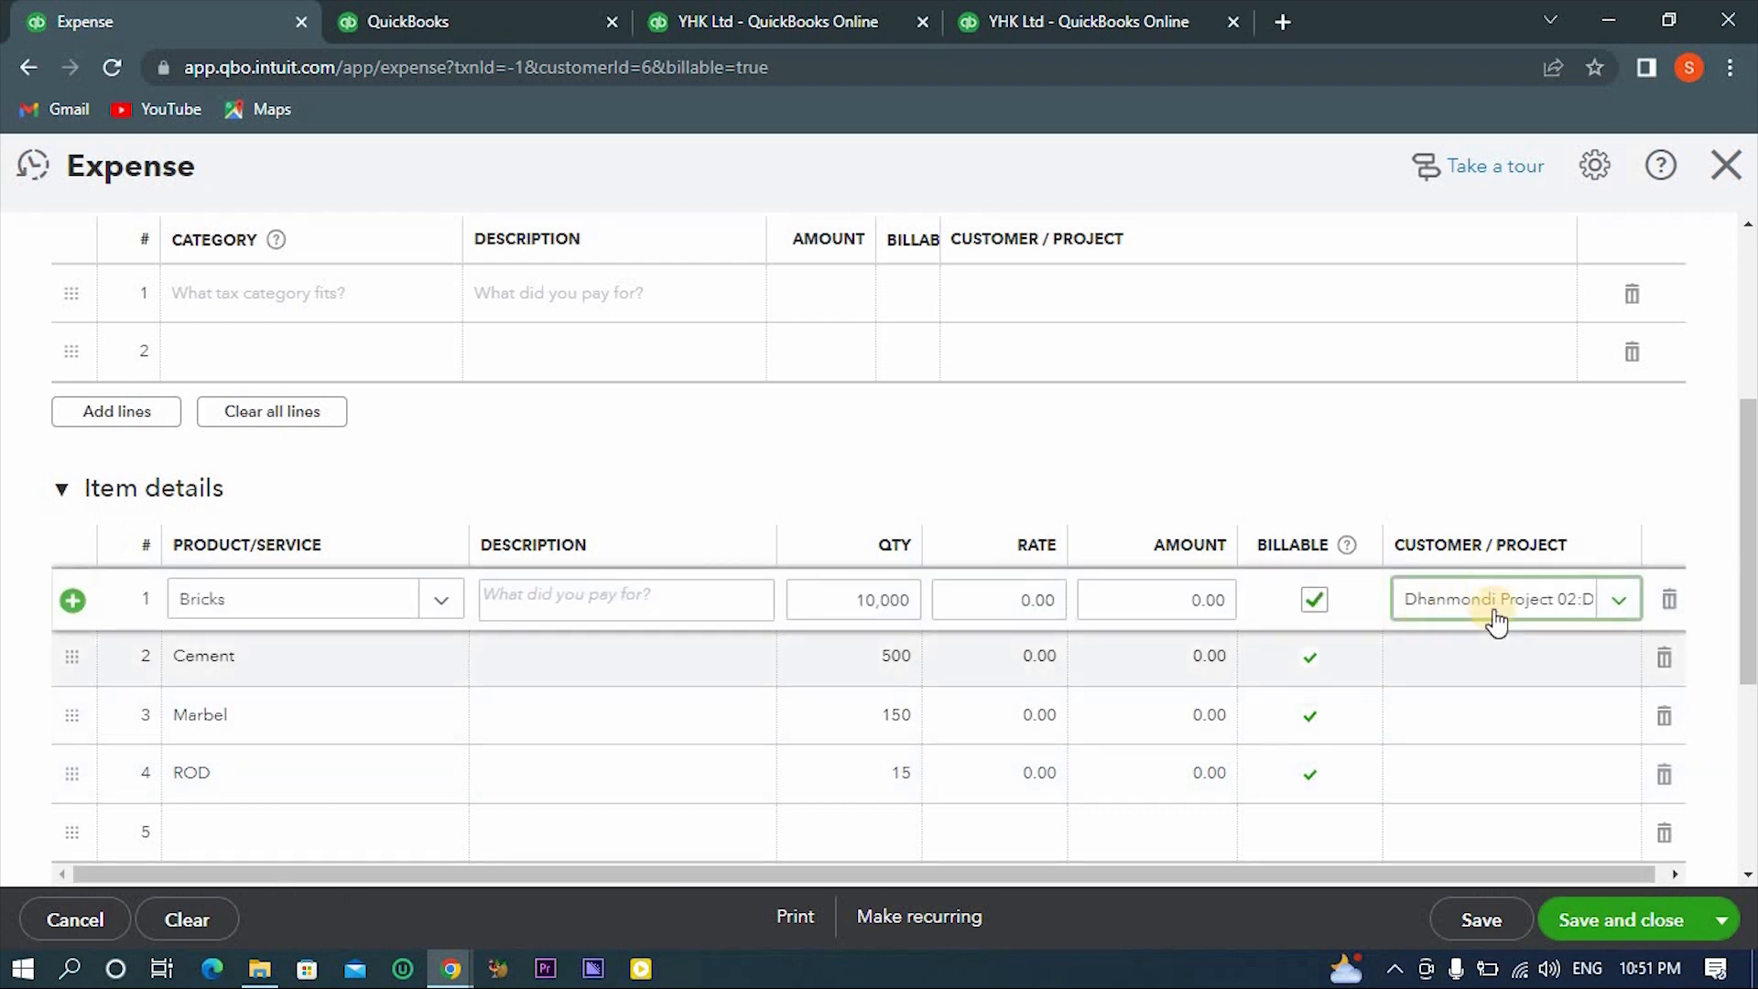
left_click(1475, 661)
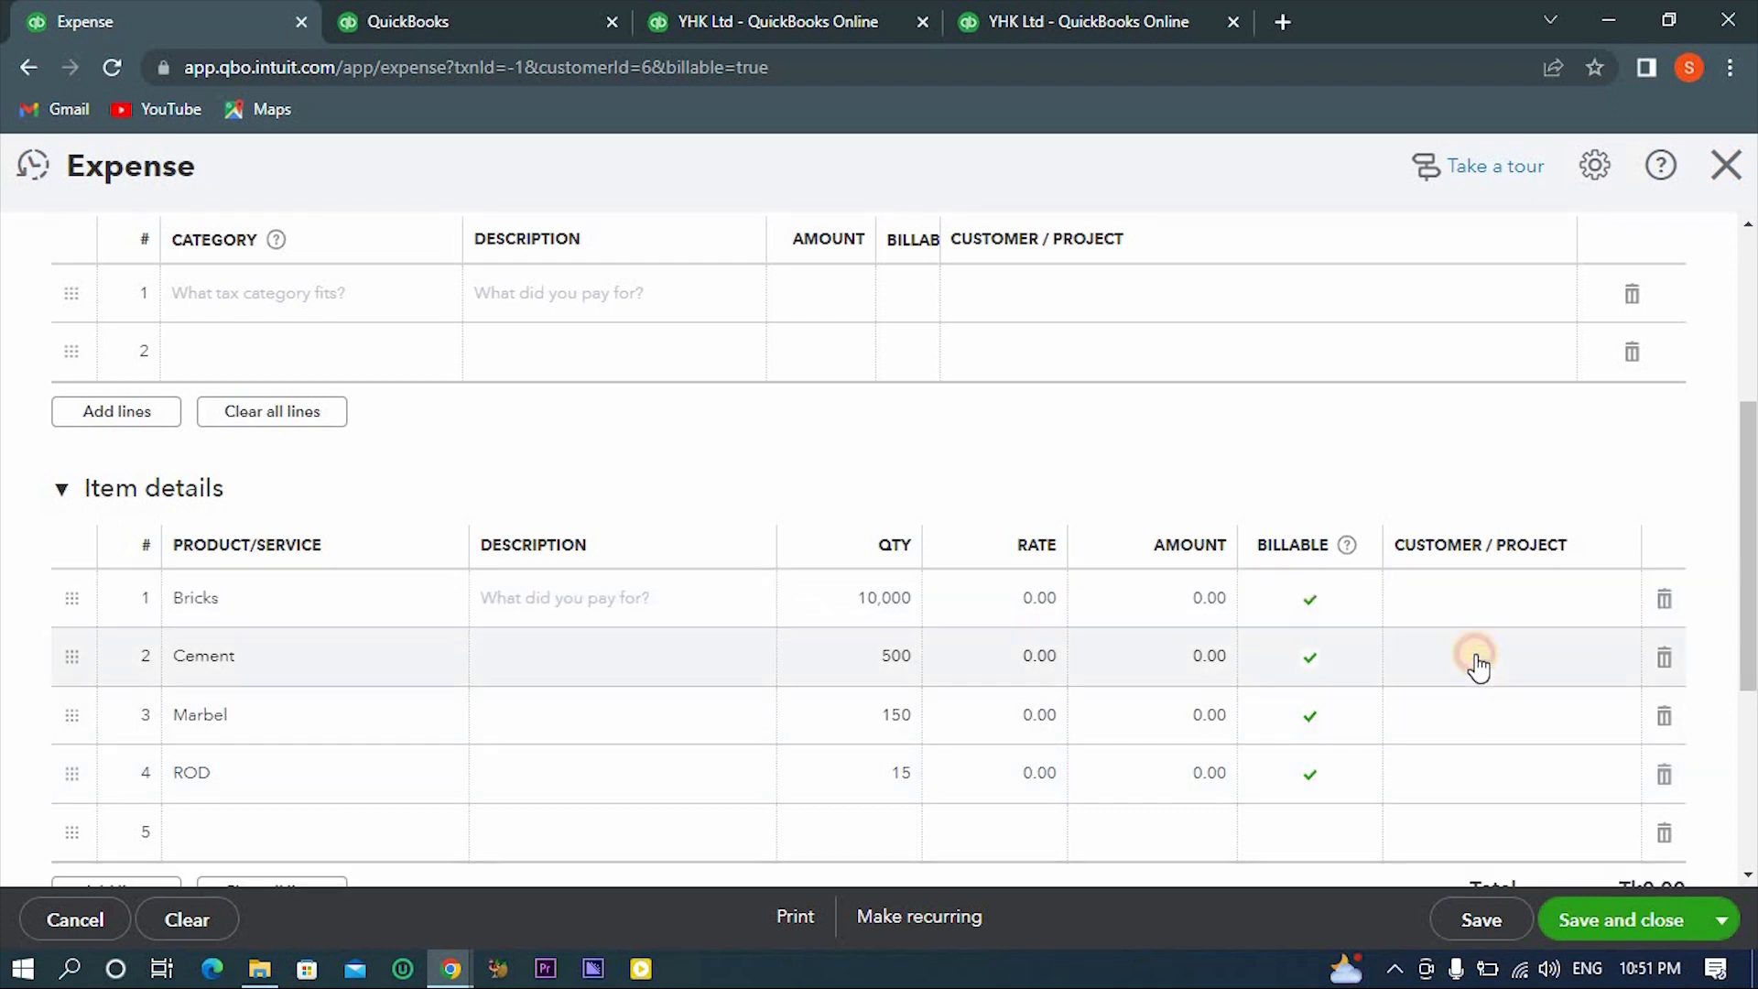
left_click(1504, 612)
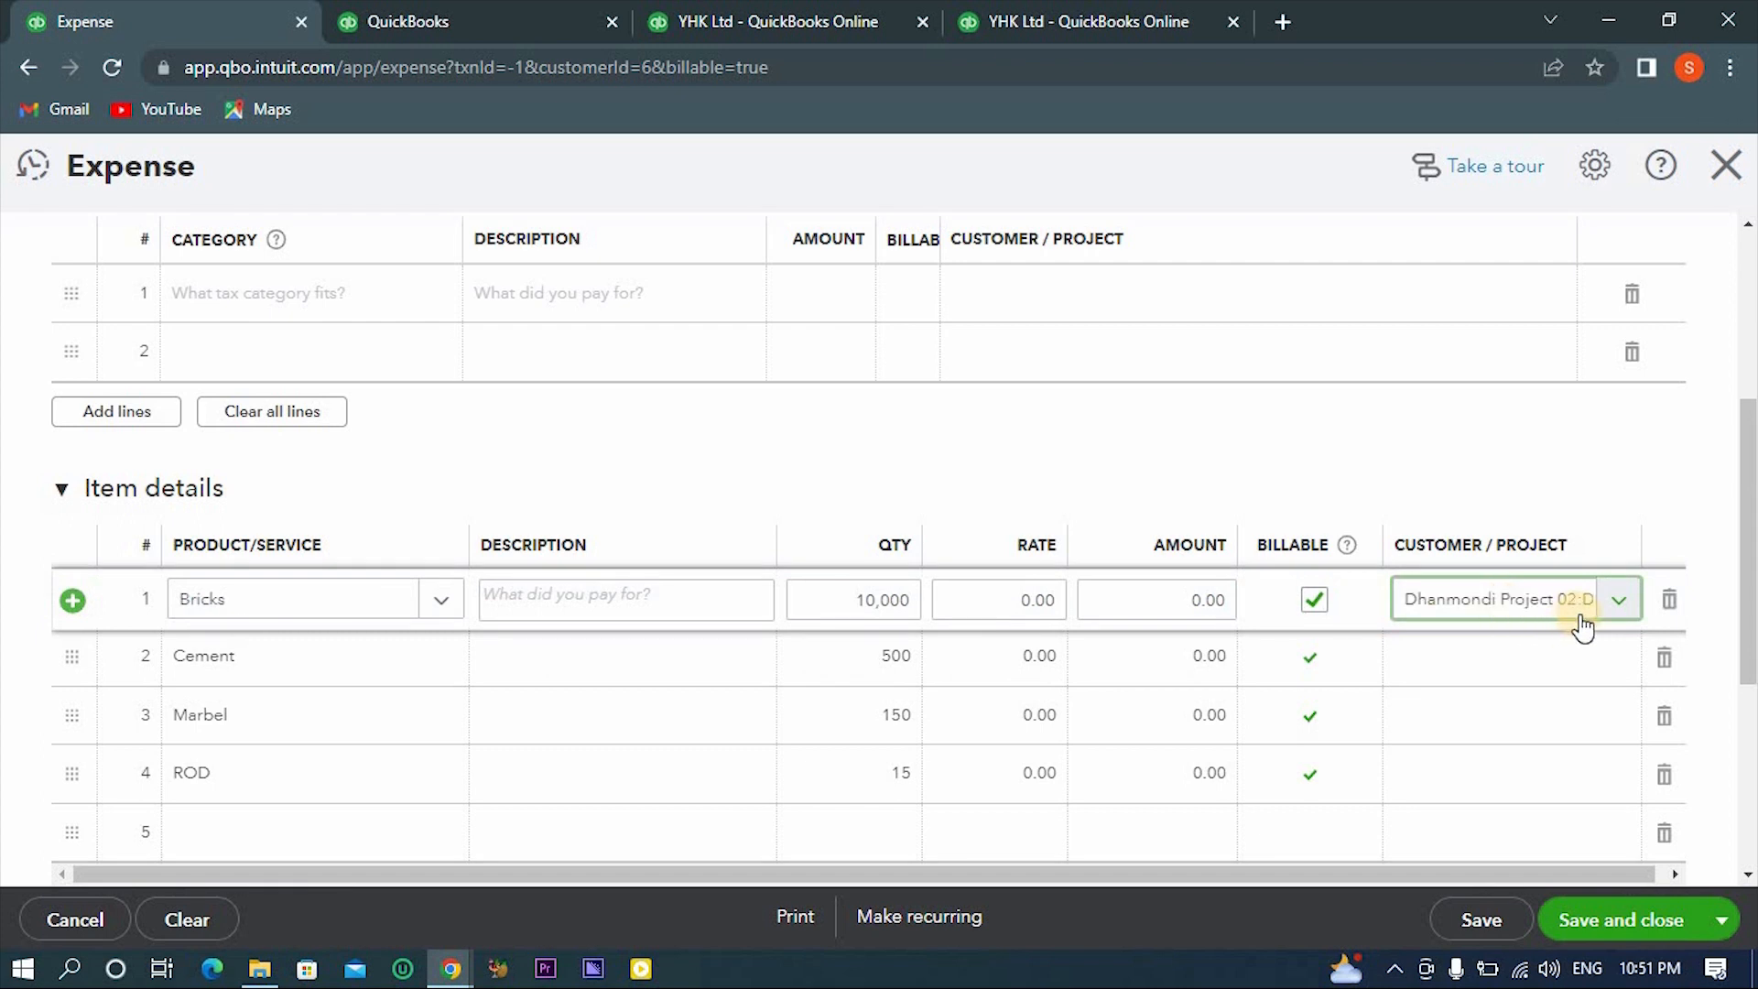
- Try to save and close the expense with the current item lines
left_click(745, 444)
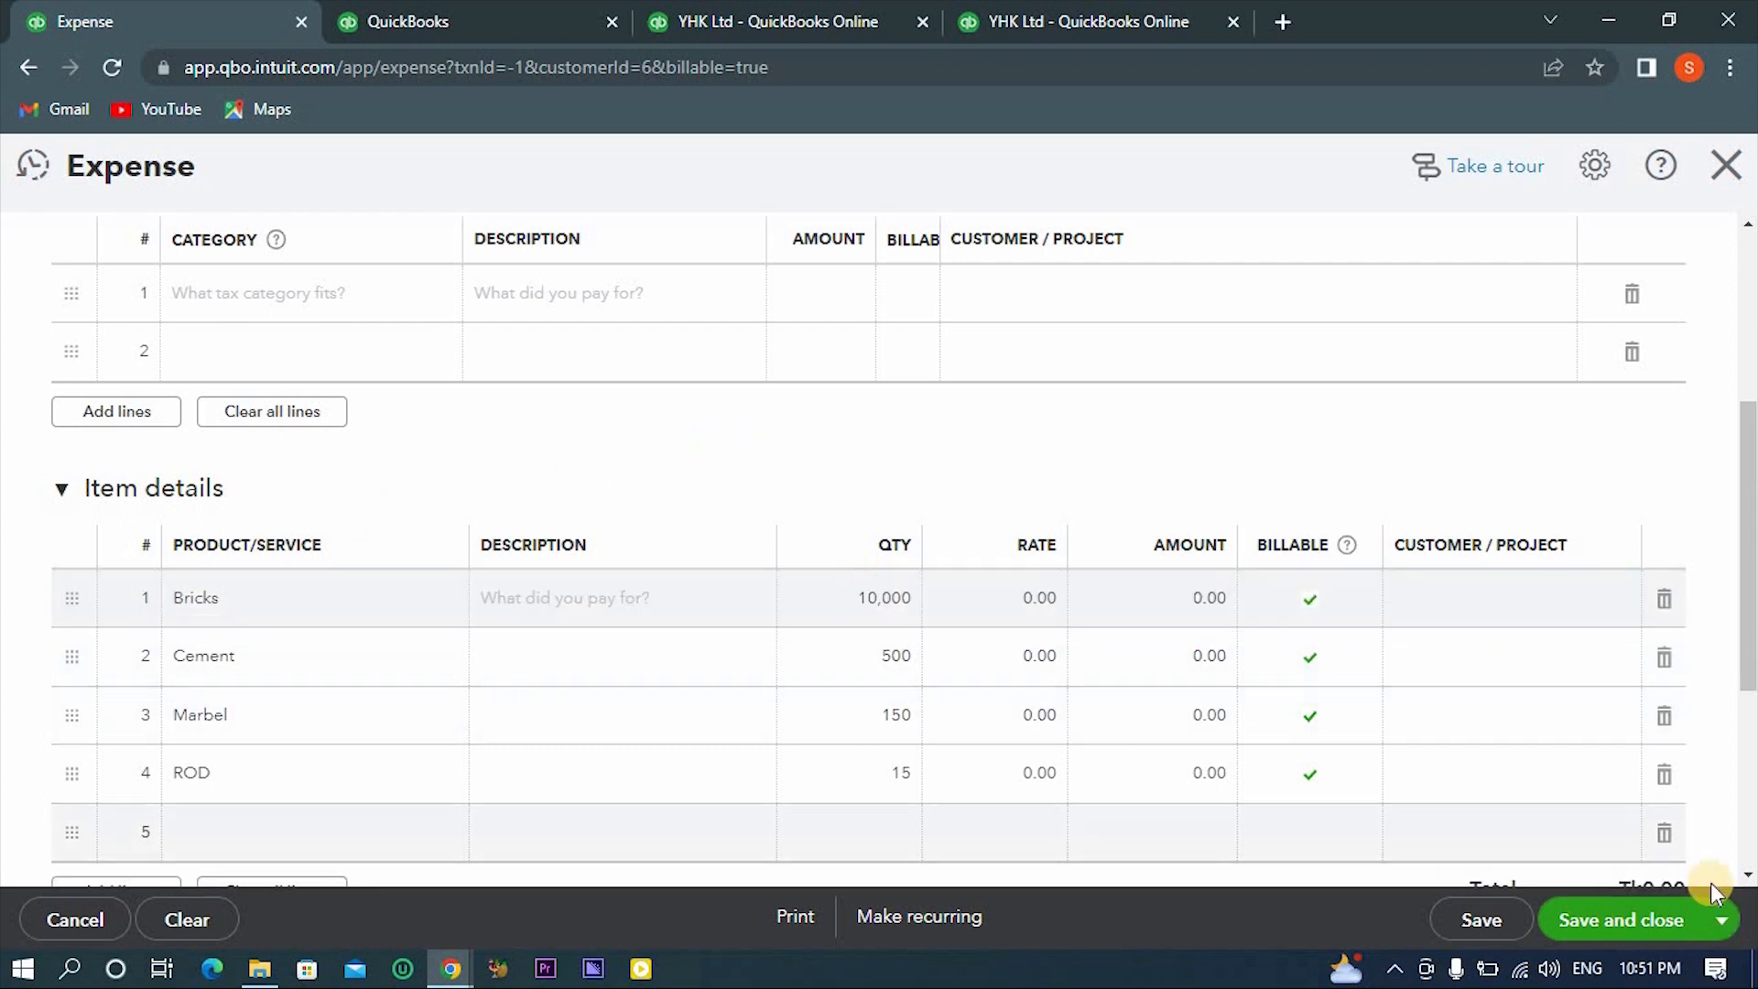
left_click(1615, 920)
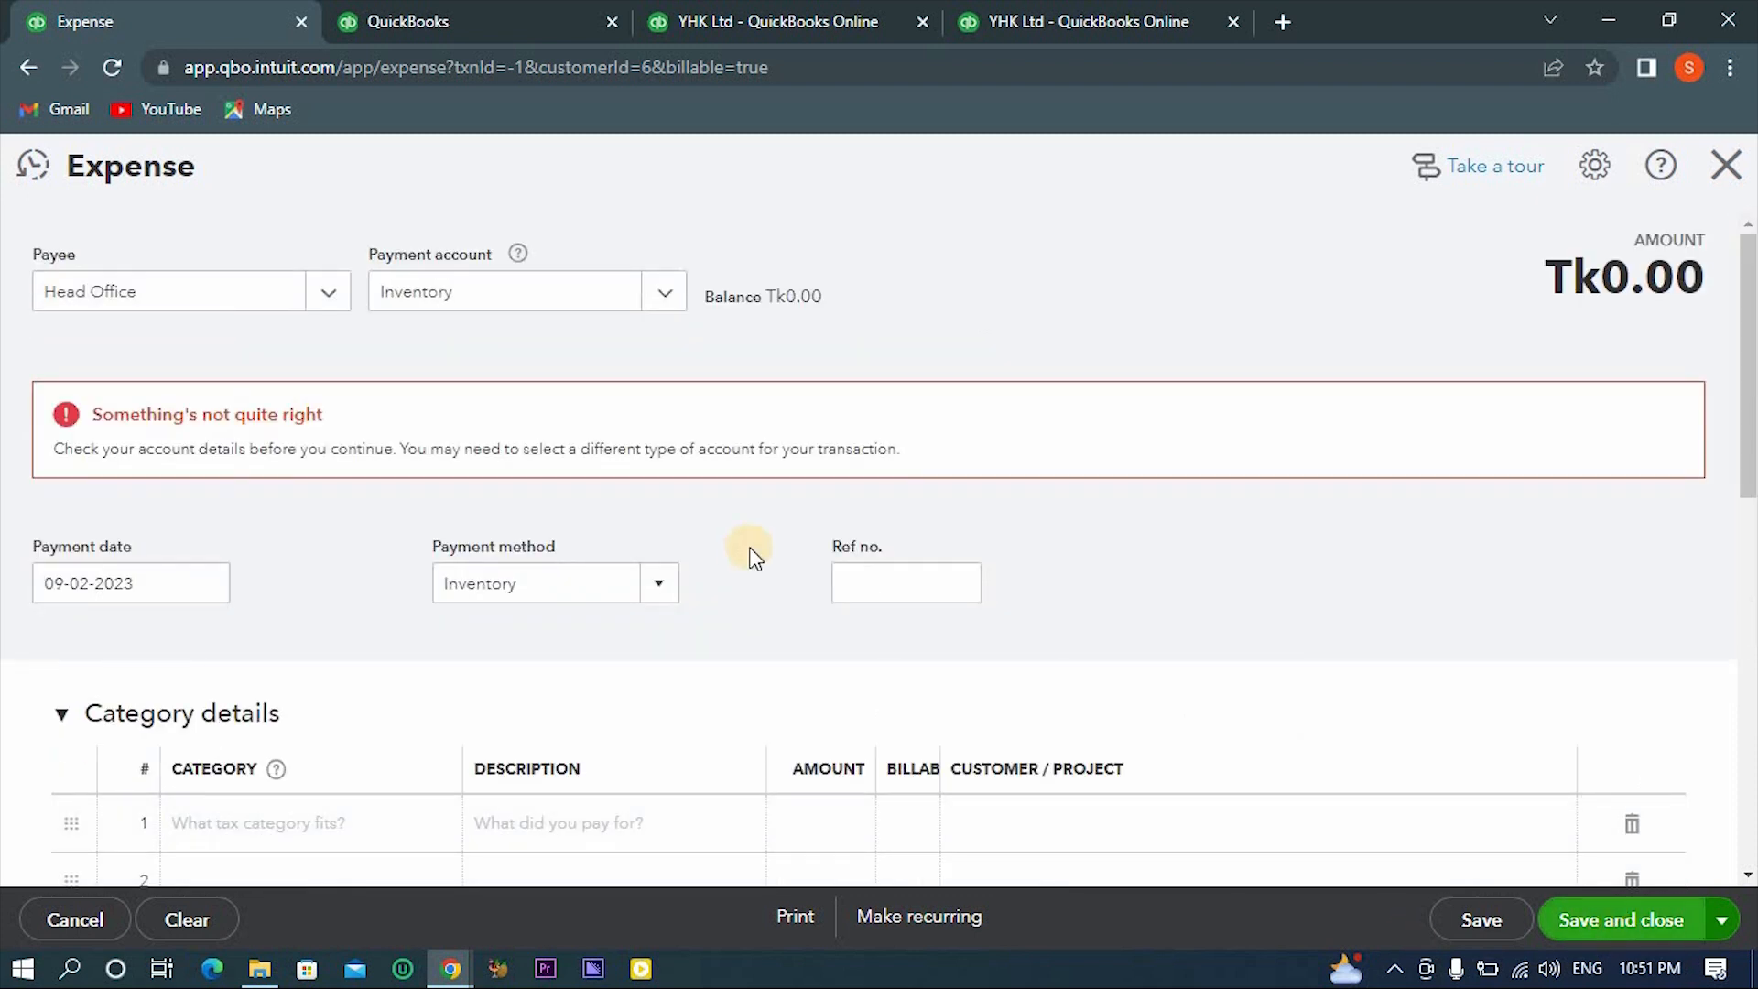
- Clear the billable mark on the Bricks, Cement, Marbel and ROD item lines
scroll(748, 555, "down", 7)
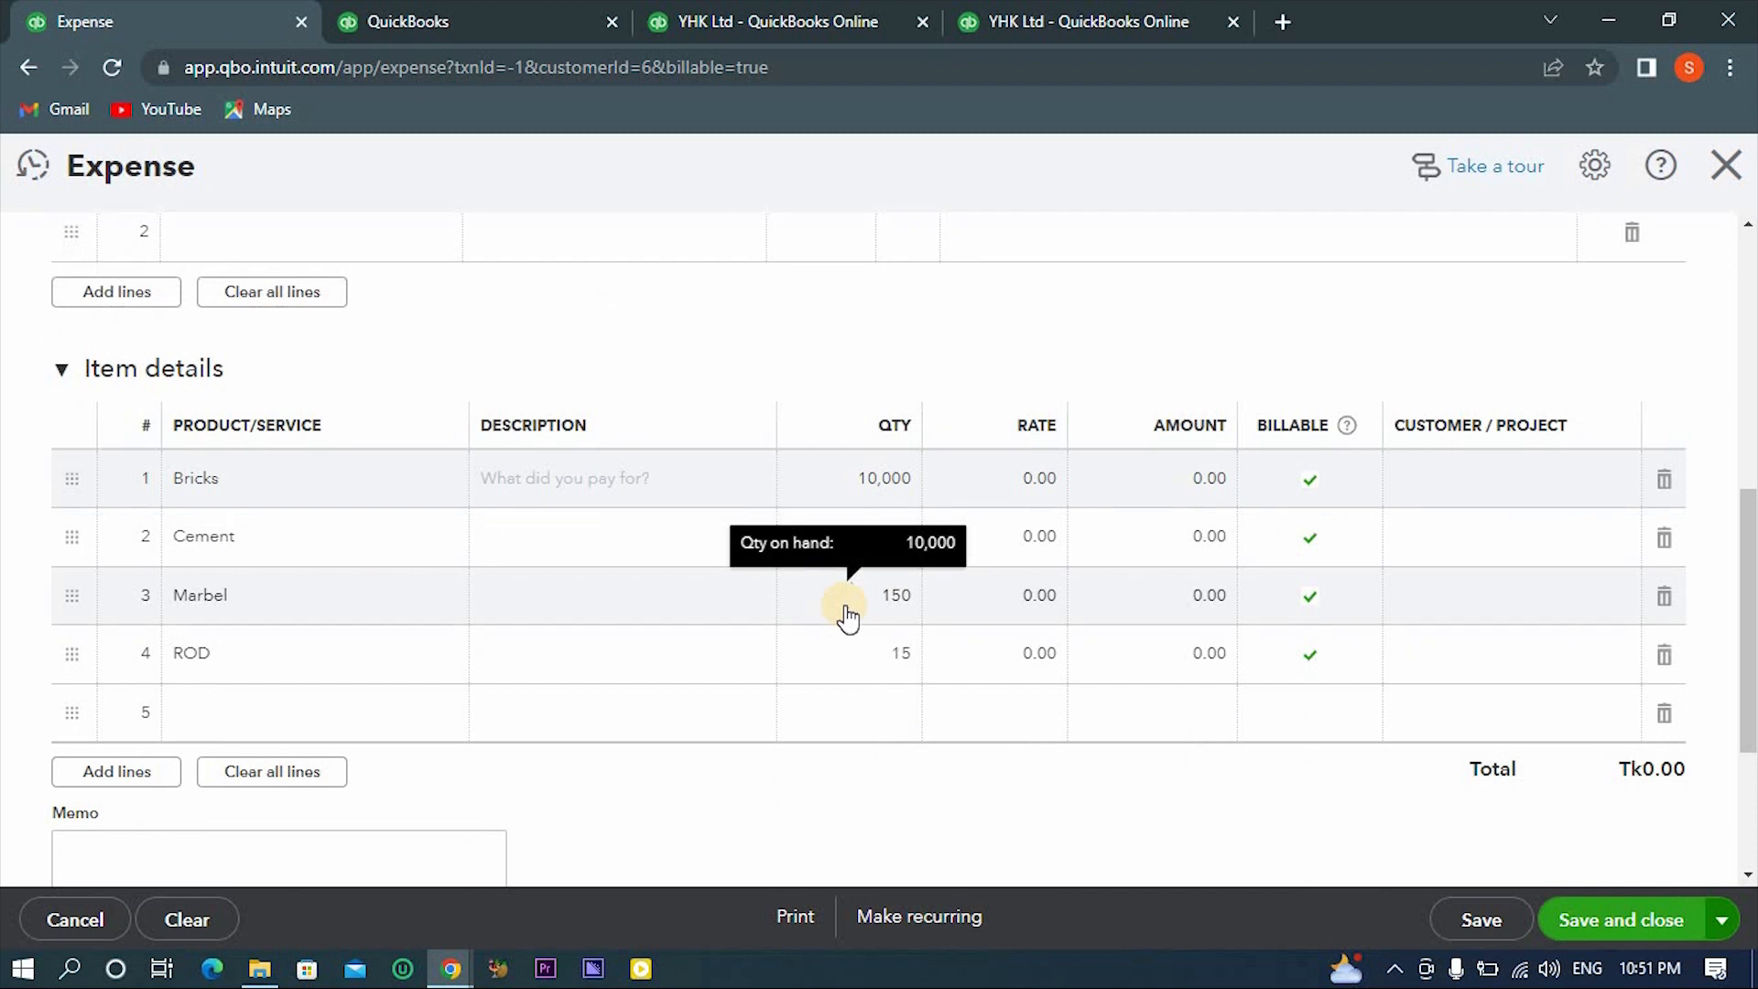
left_click(1305, 499)
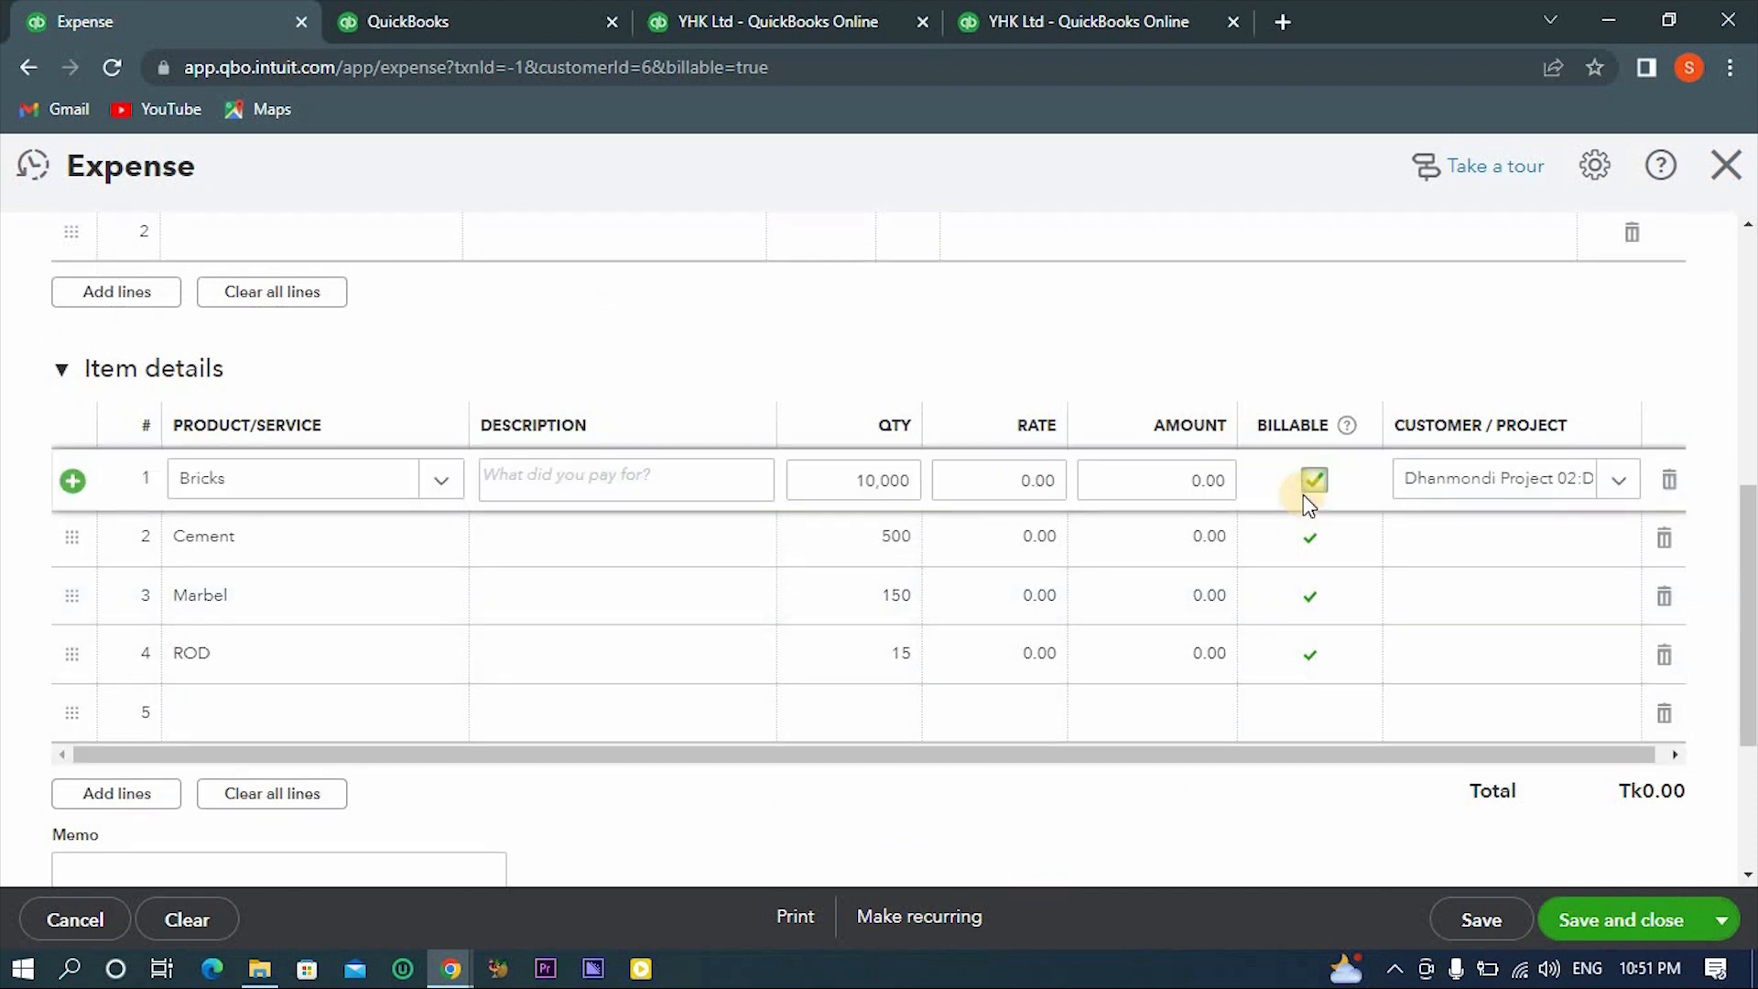
left_click(1315, 479)
left_click(1309, 548)
left_click(1312, 539)
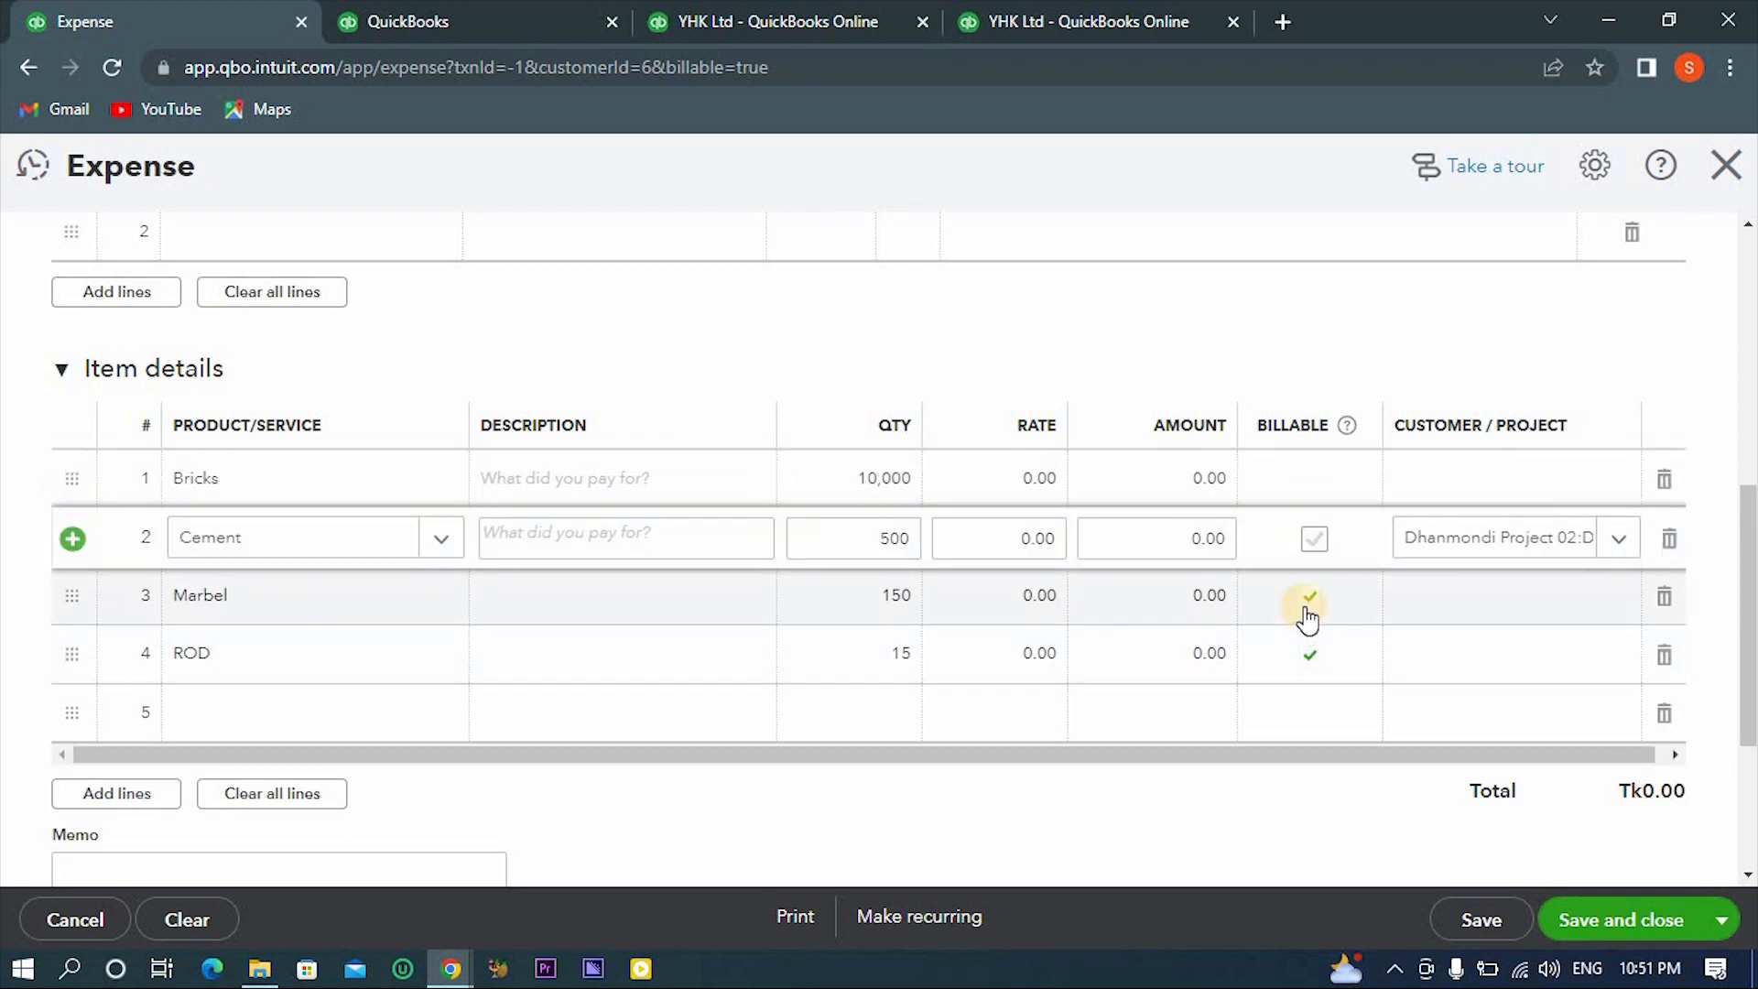
left_click(1305, 605)
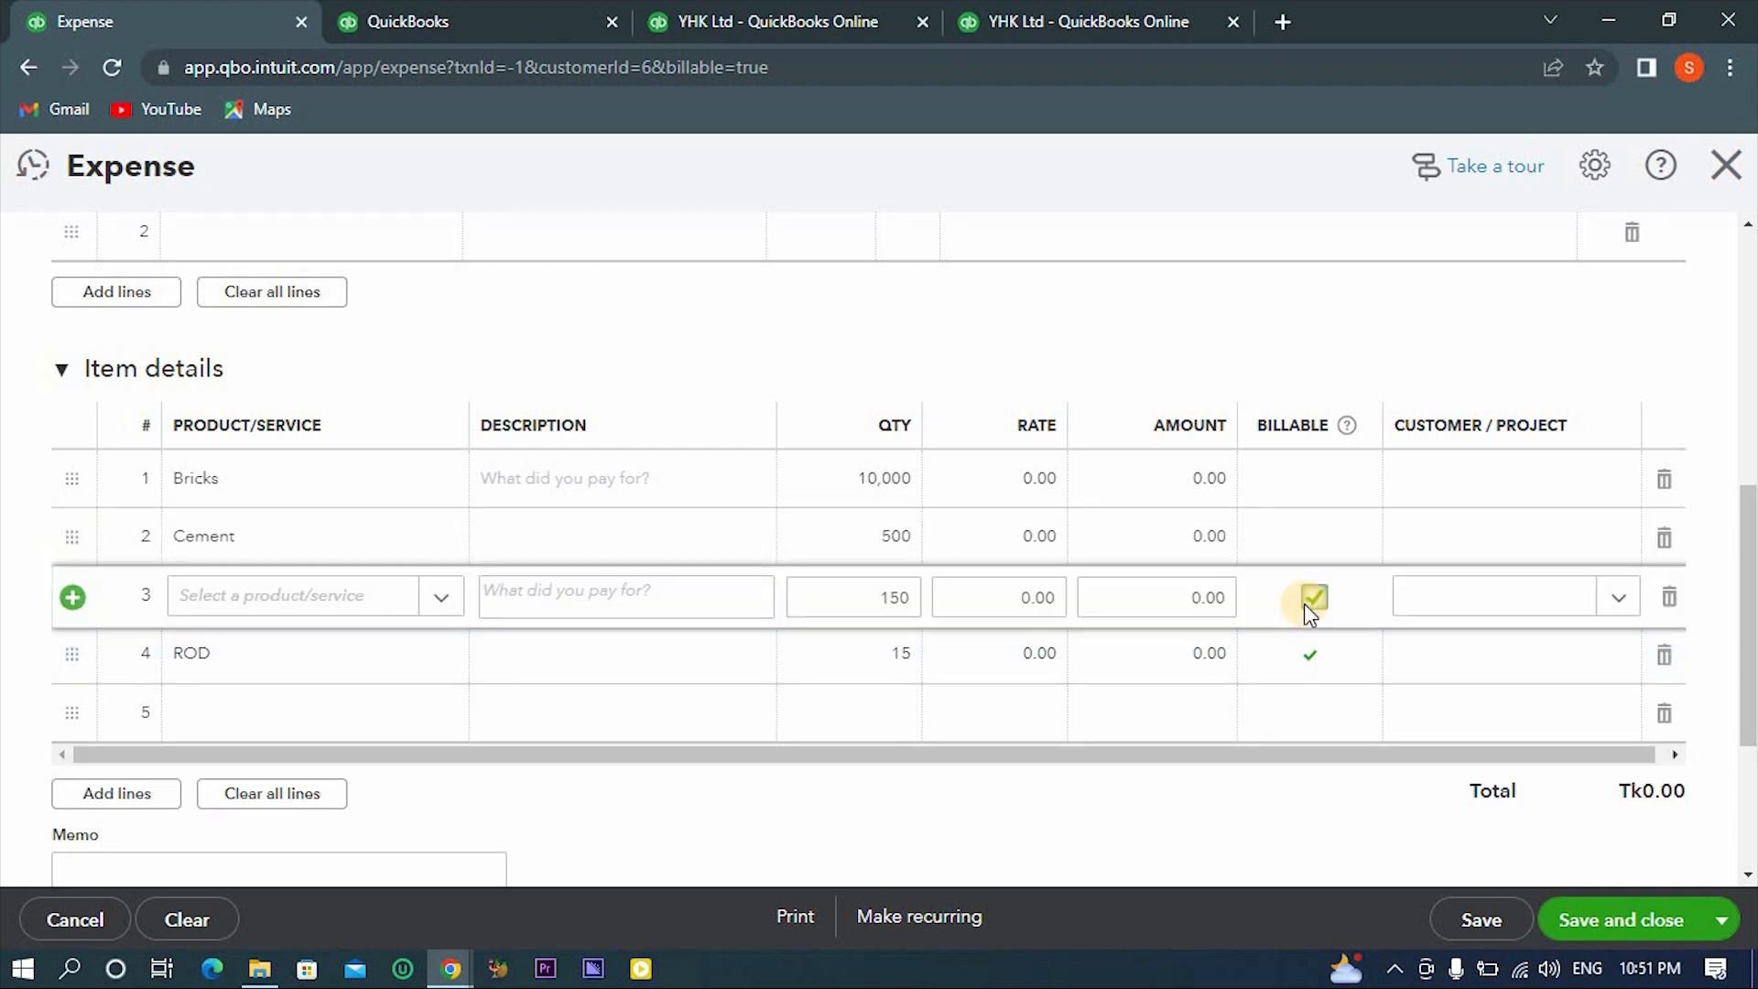
left_click(1311, 665)
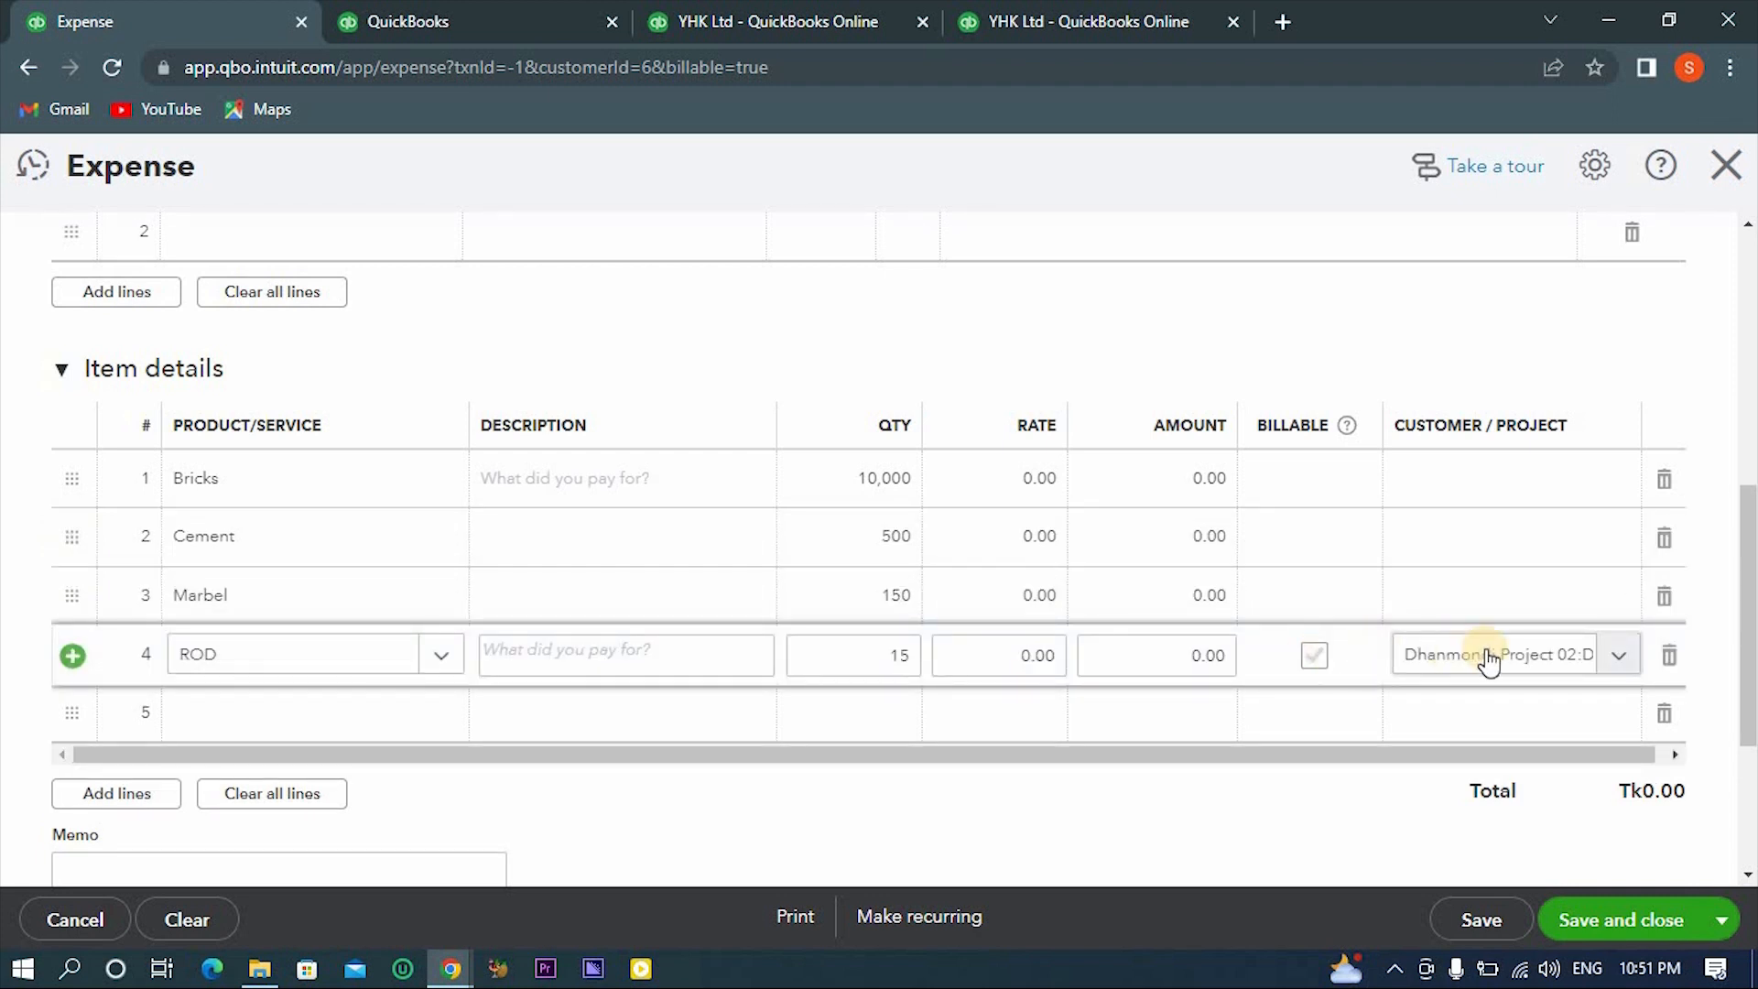
- Select Dhanmondi Project 02 as the customer/project on the ROD and Marbel lines and try to save the expense
left_click(1487, 656)
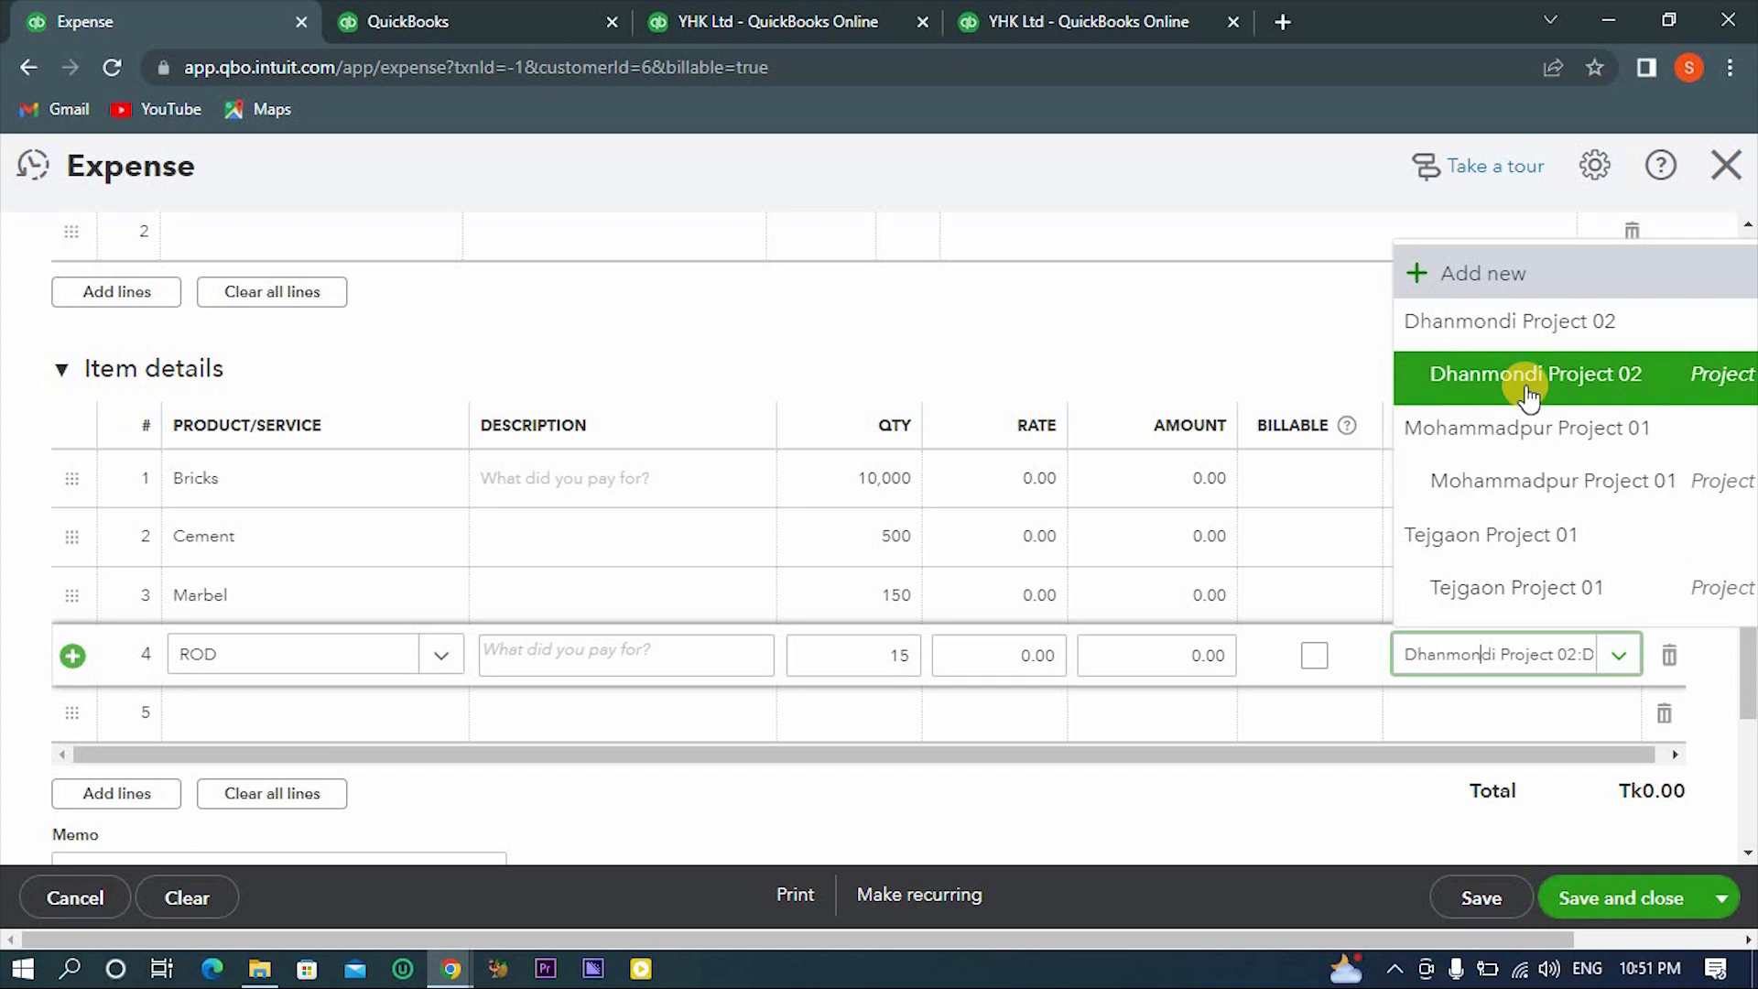
left_click(1527, 393)
left_click(1501, 597)
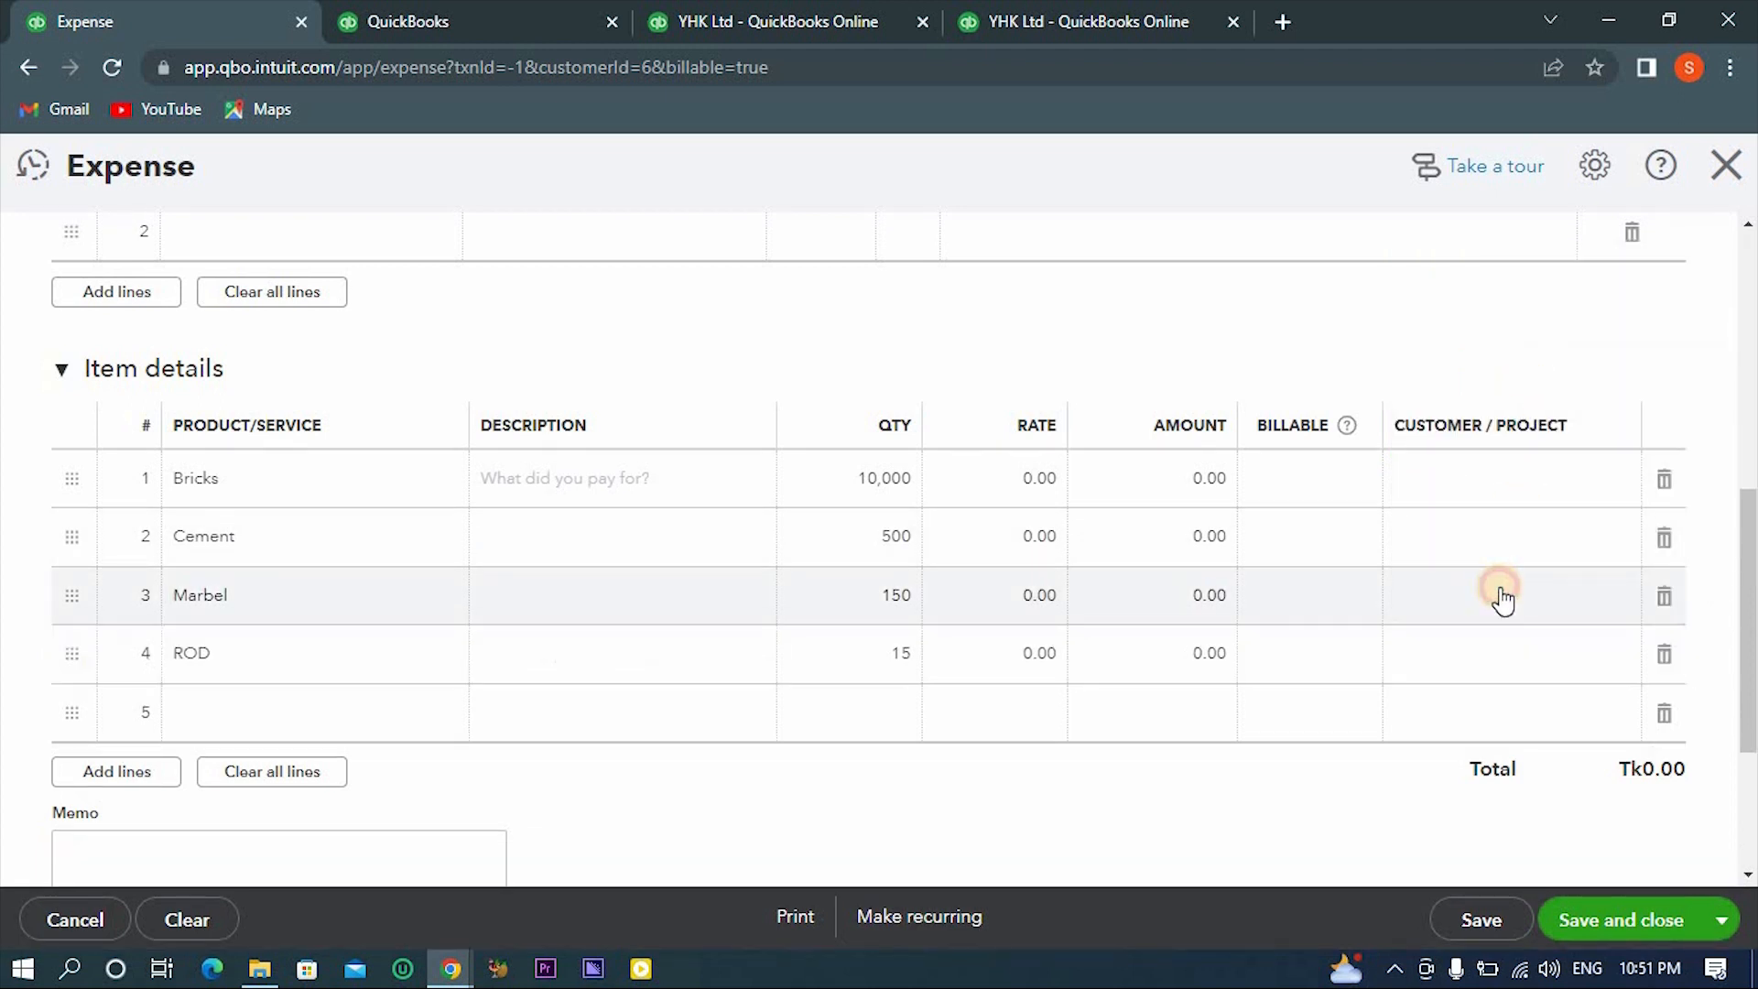
left_click(1630, 608)
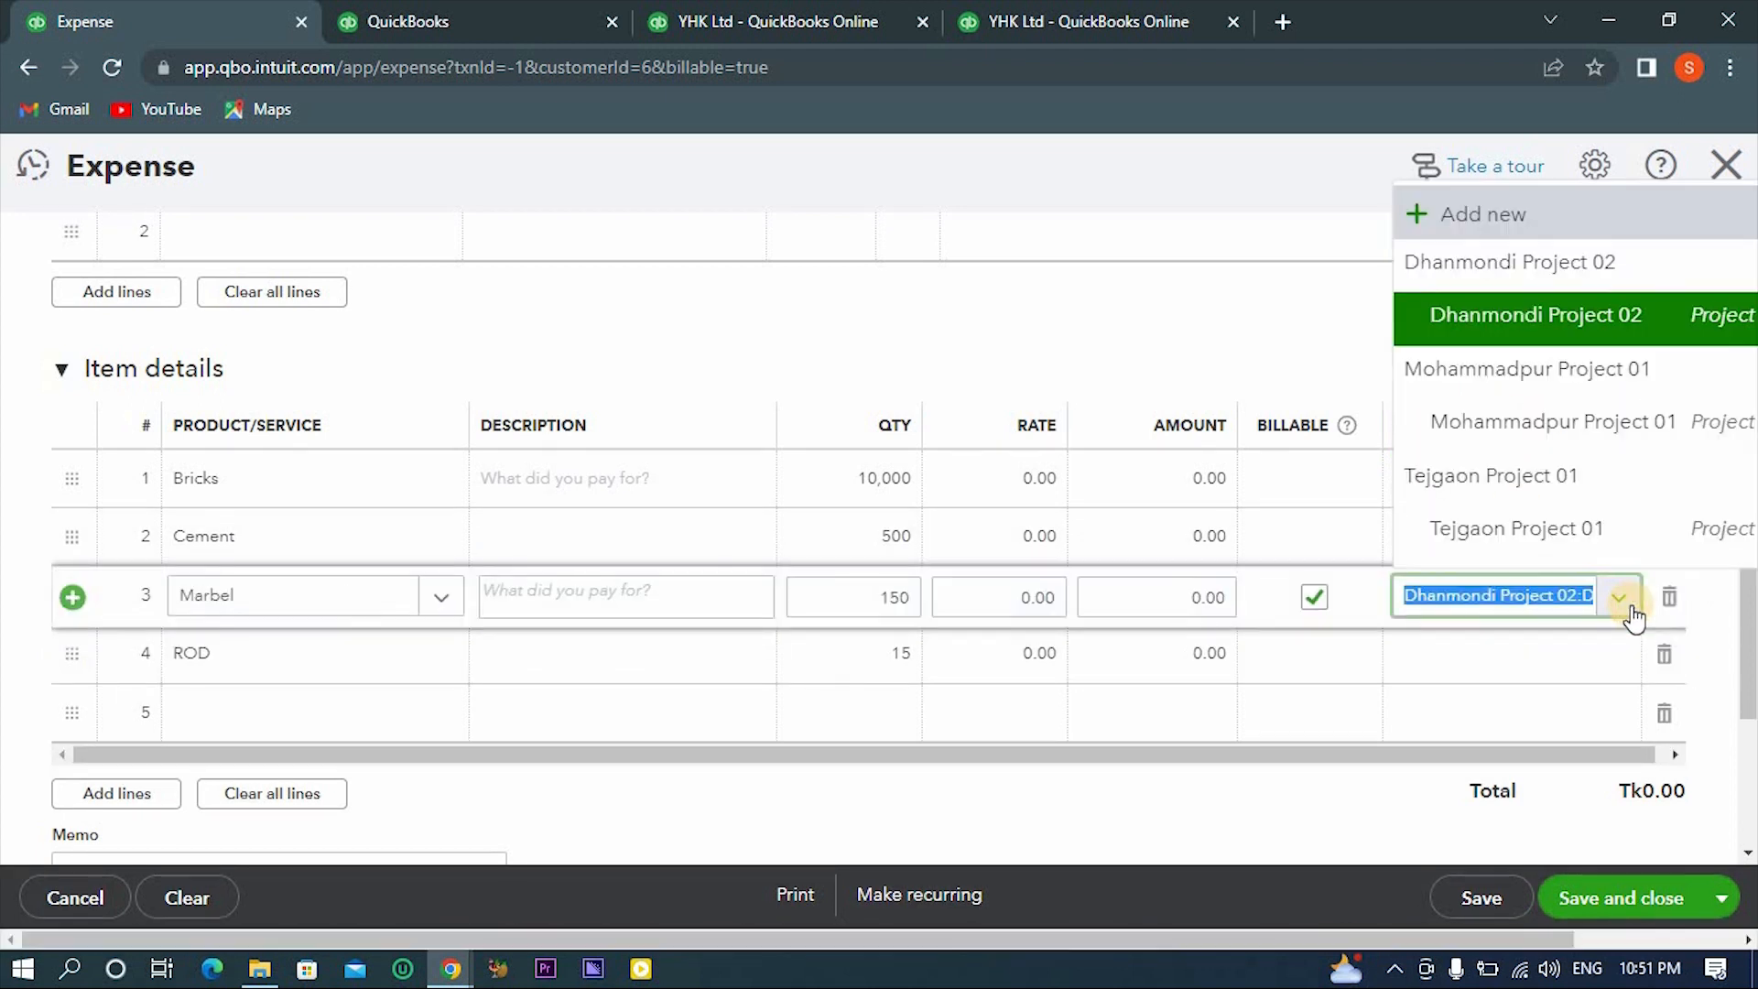
left_click(1425, 314)
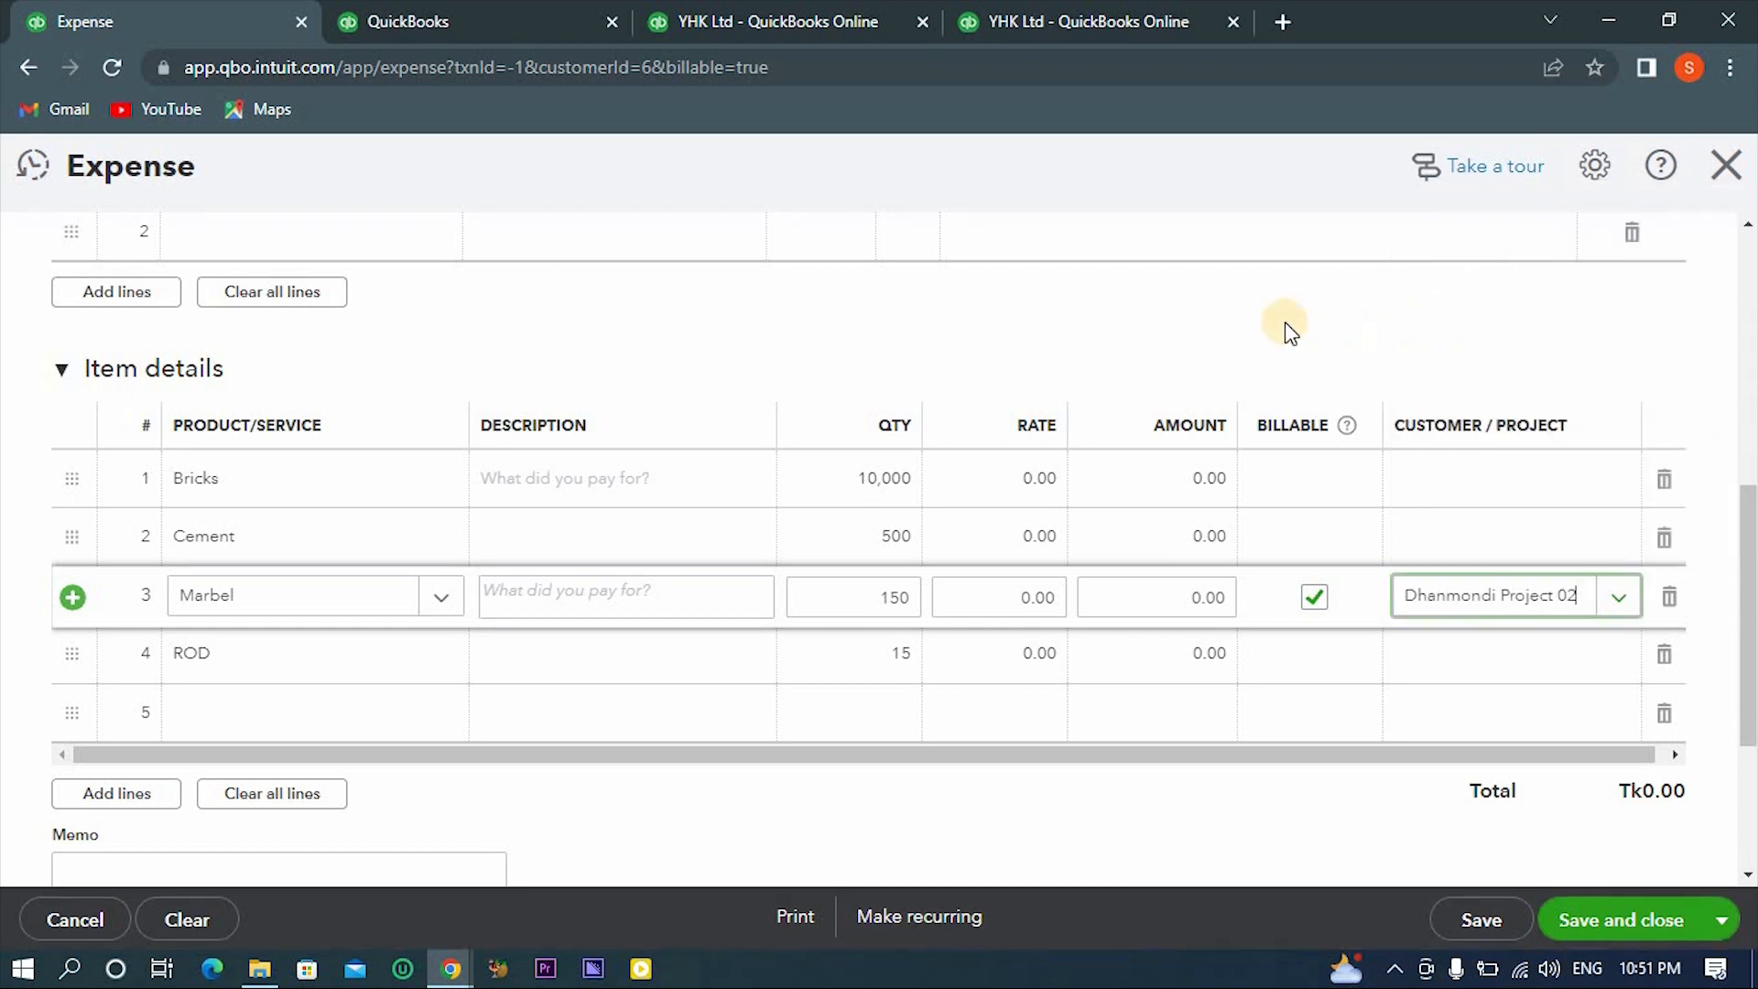
left_click(1280, 324)
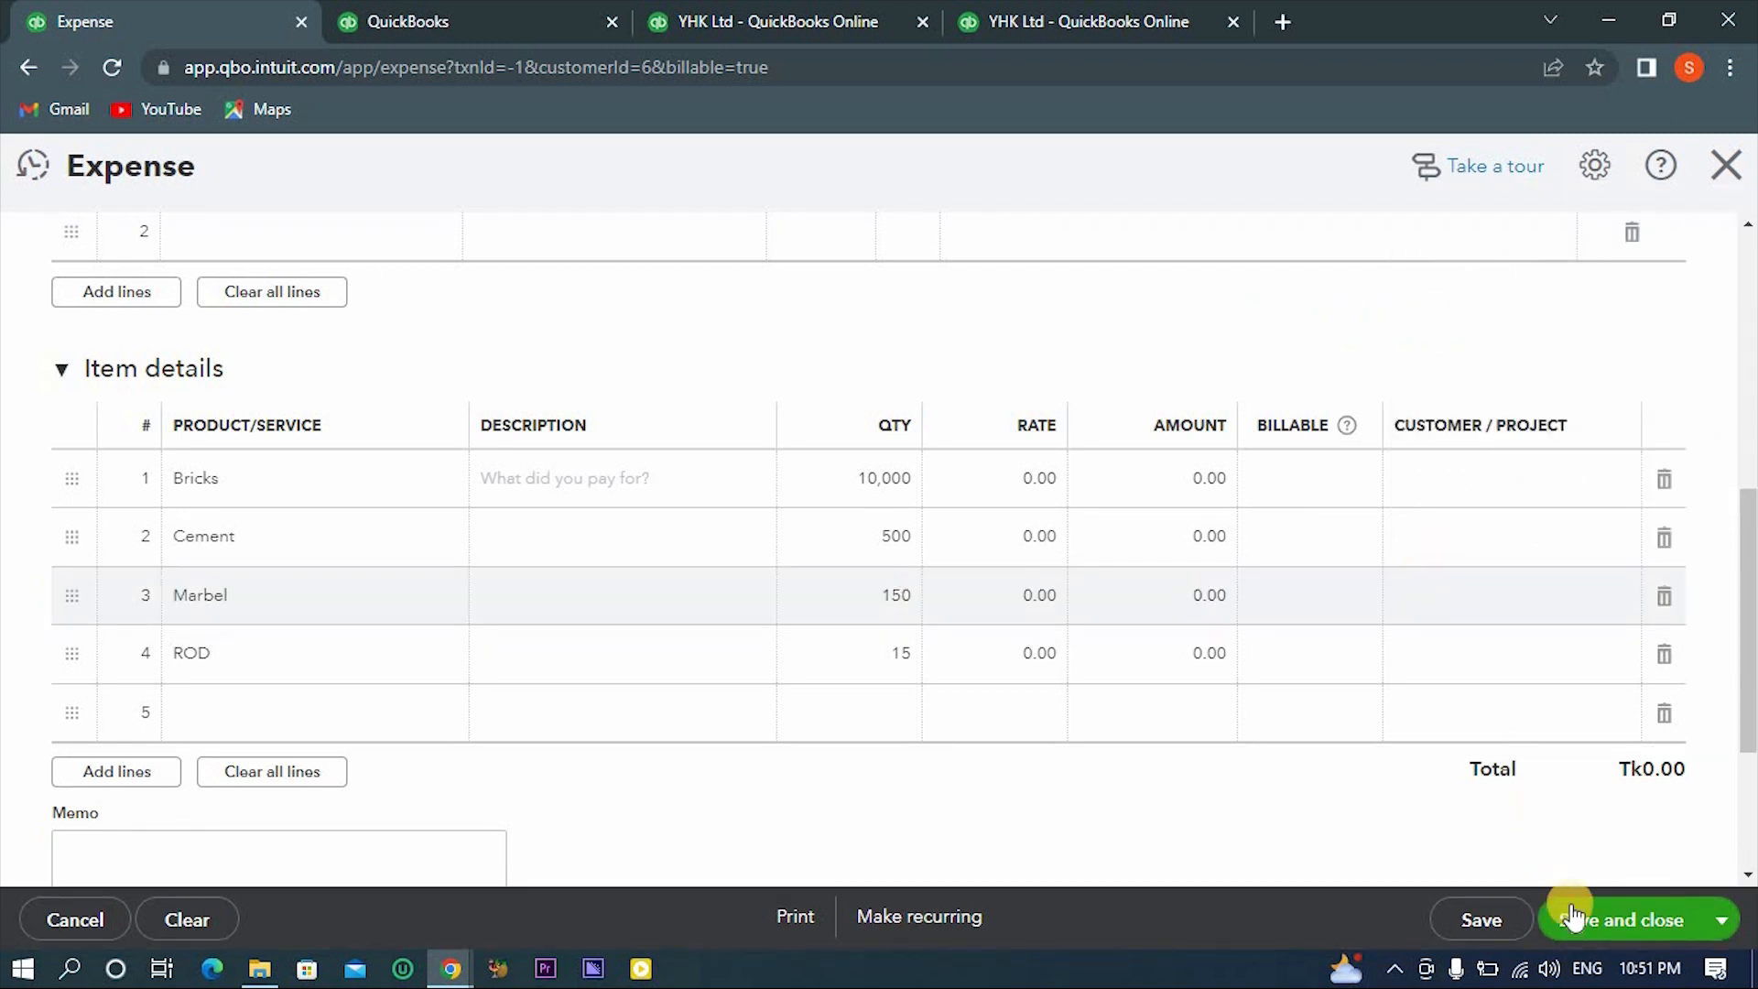
left_click(1581, 909)
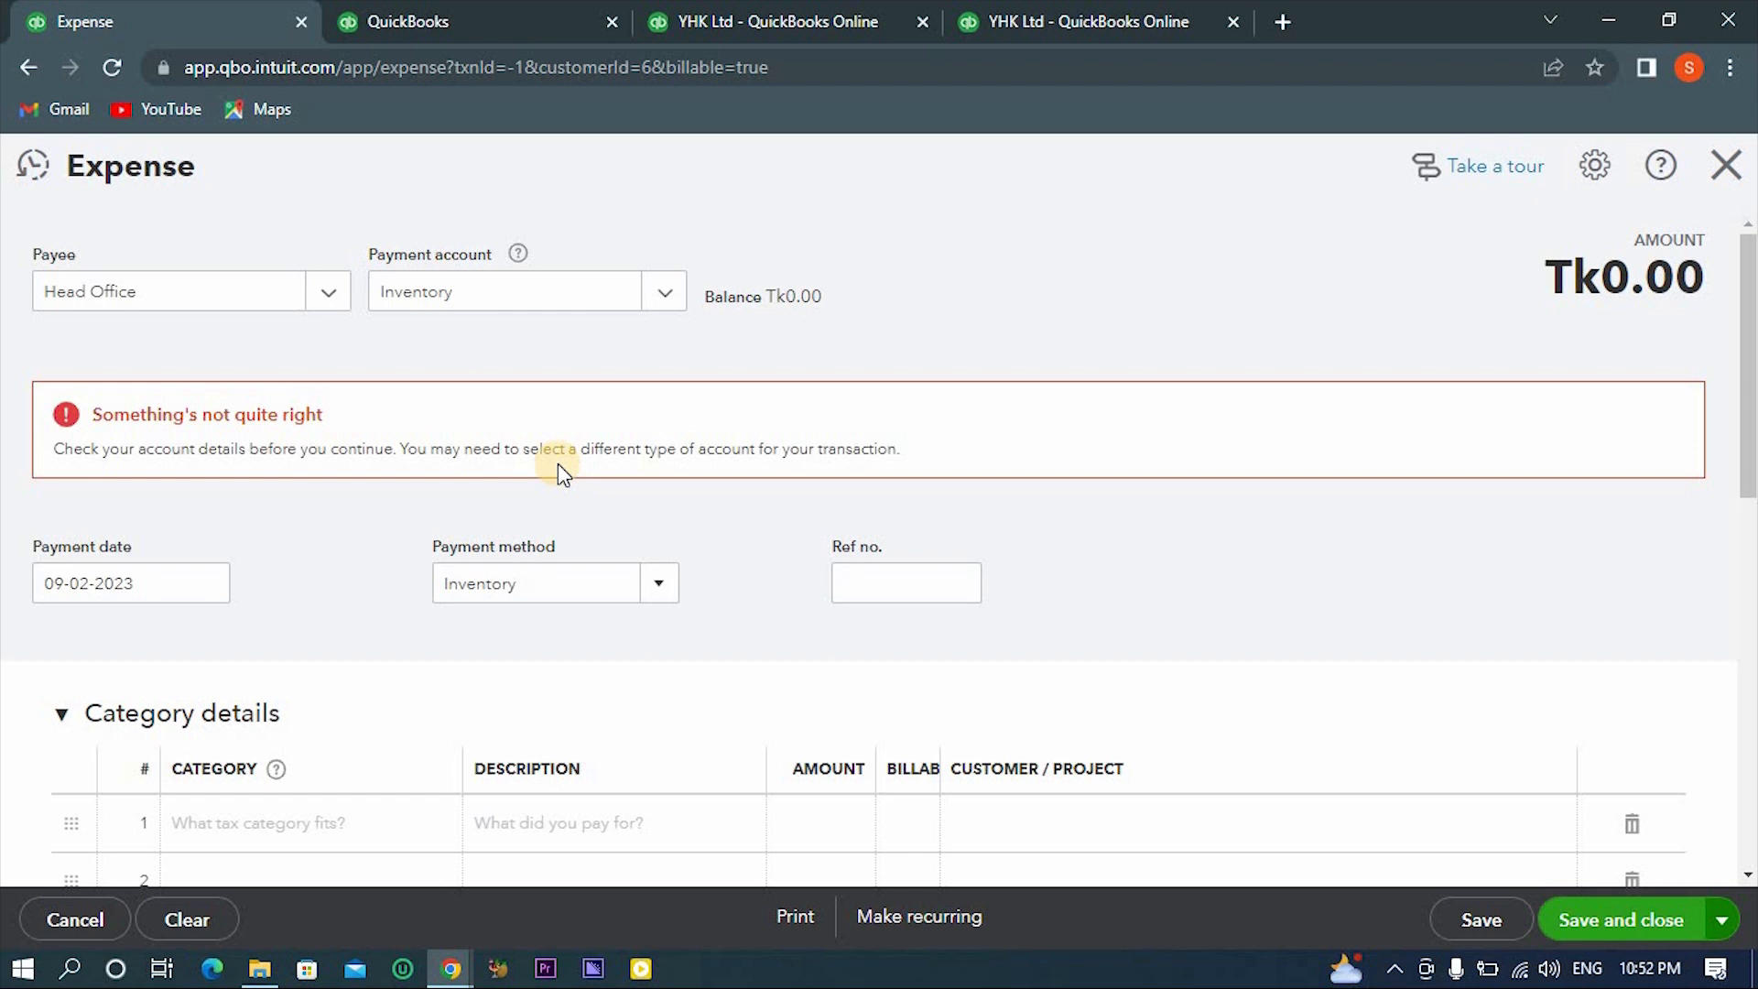
- Enter an amount of 50,000 on the Bricks line, then clear that line's rate
scroll(558, 463, "down", 8)
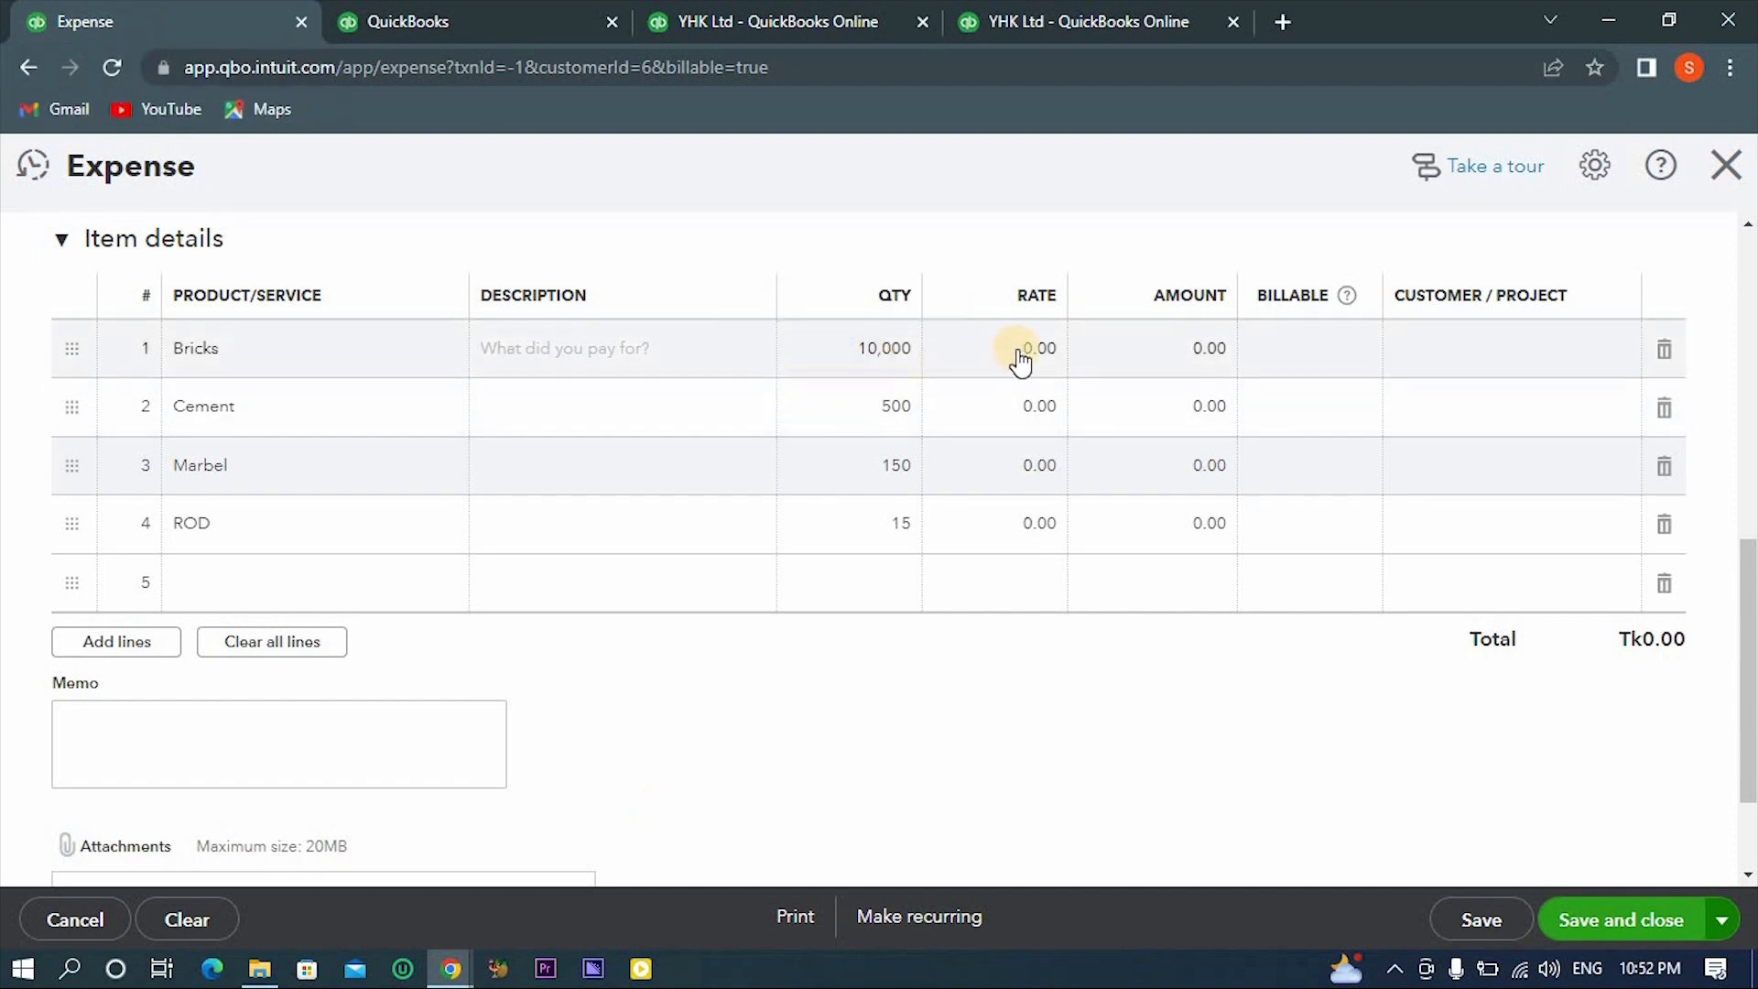
left_click(1135, 346)
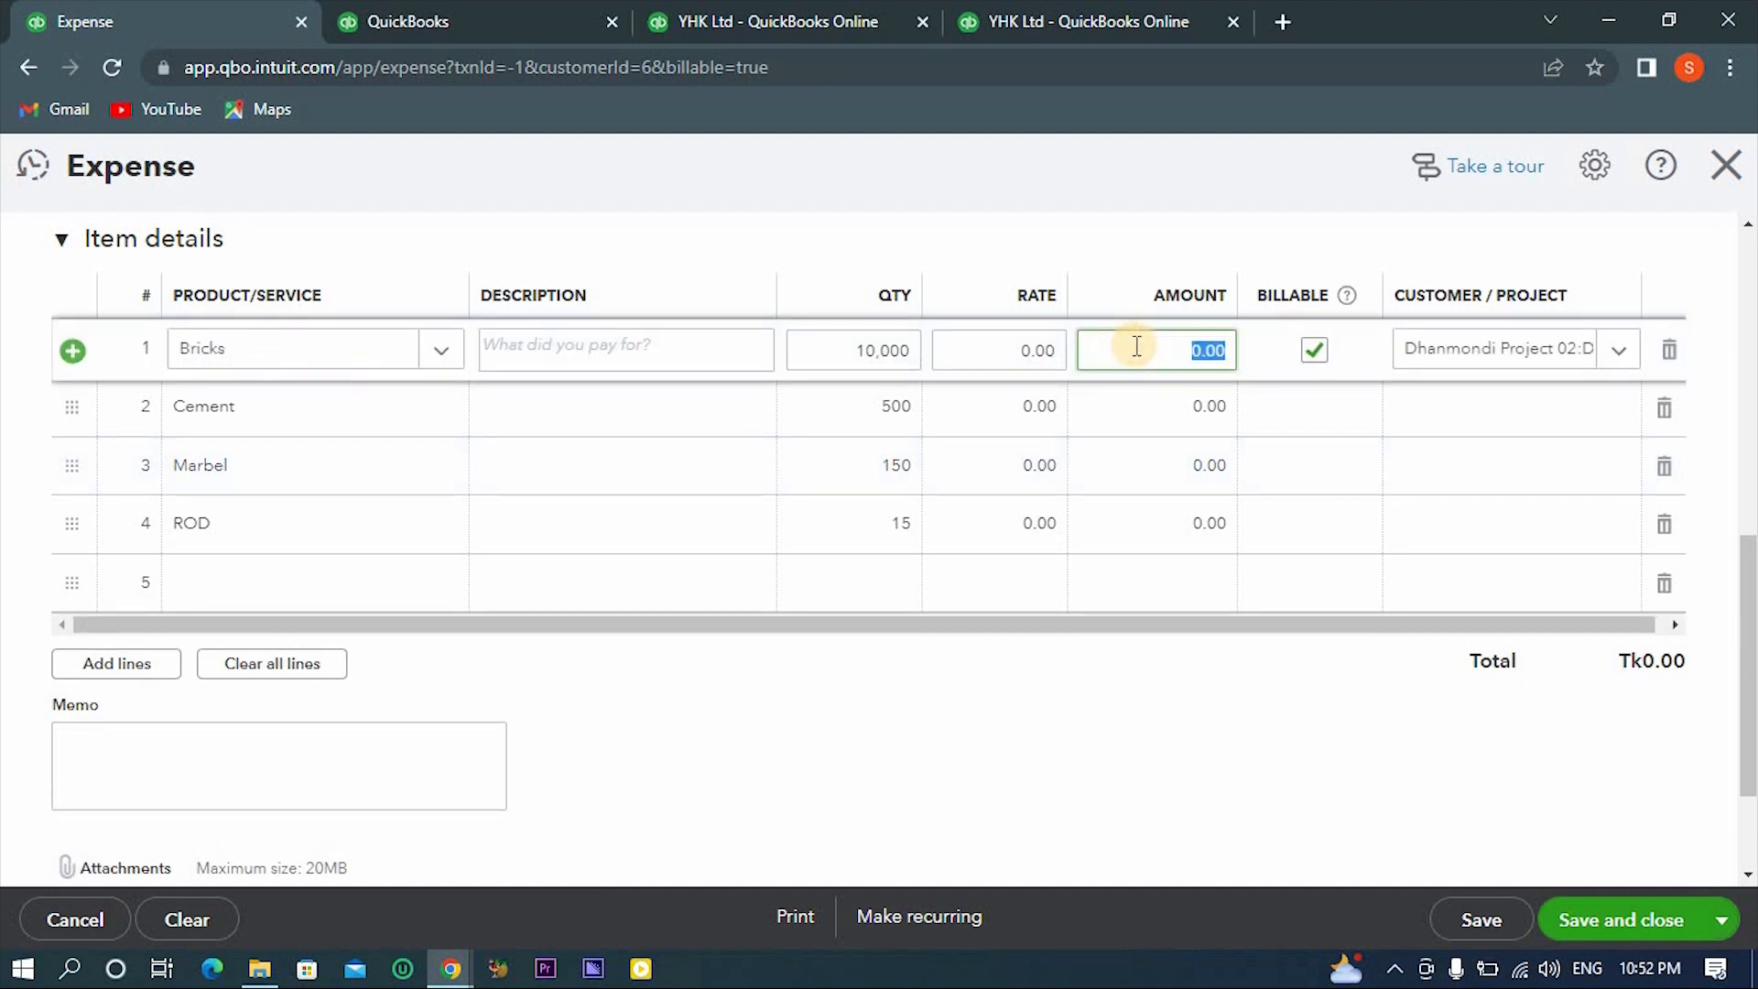
type("50=")
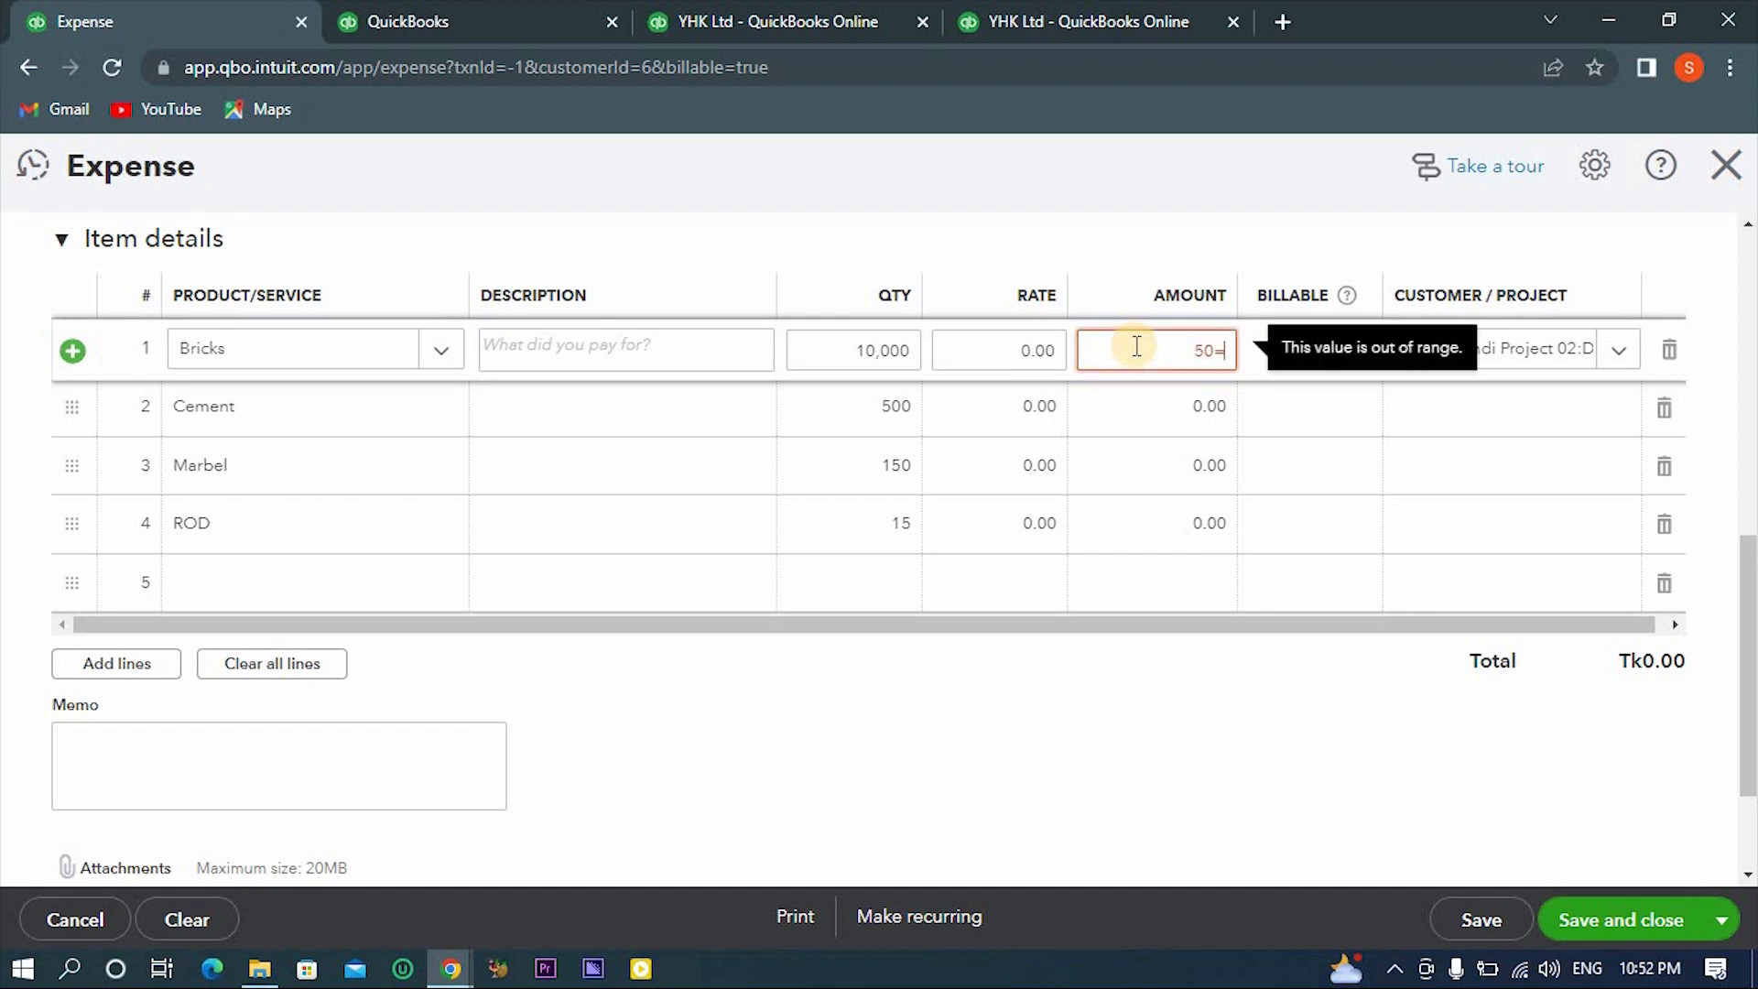
key("BackSpace")
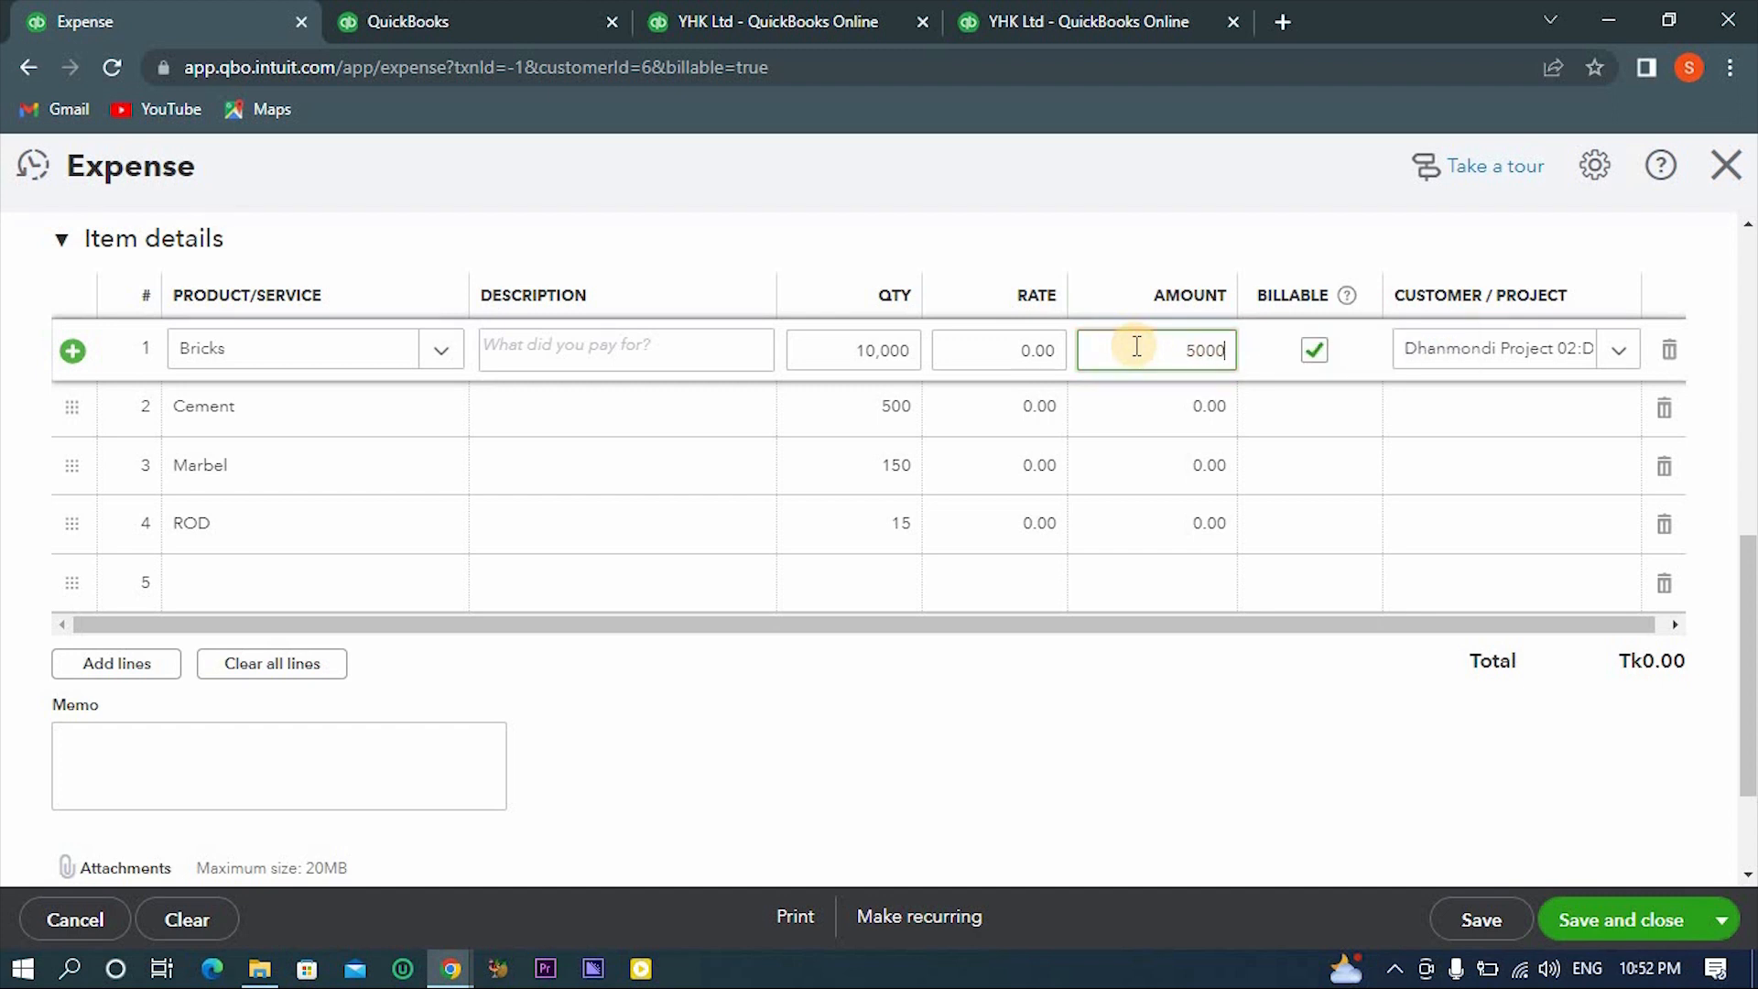
type("000")
left_click(1179, 409)
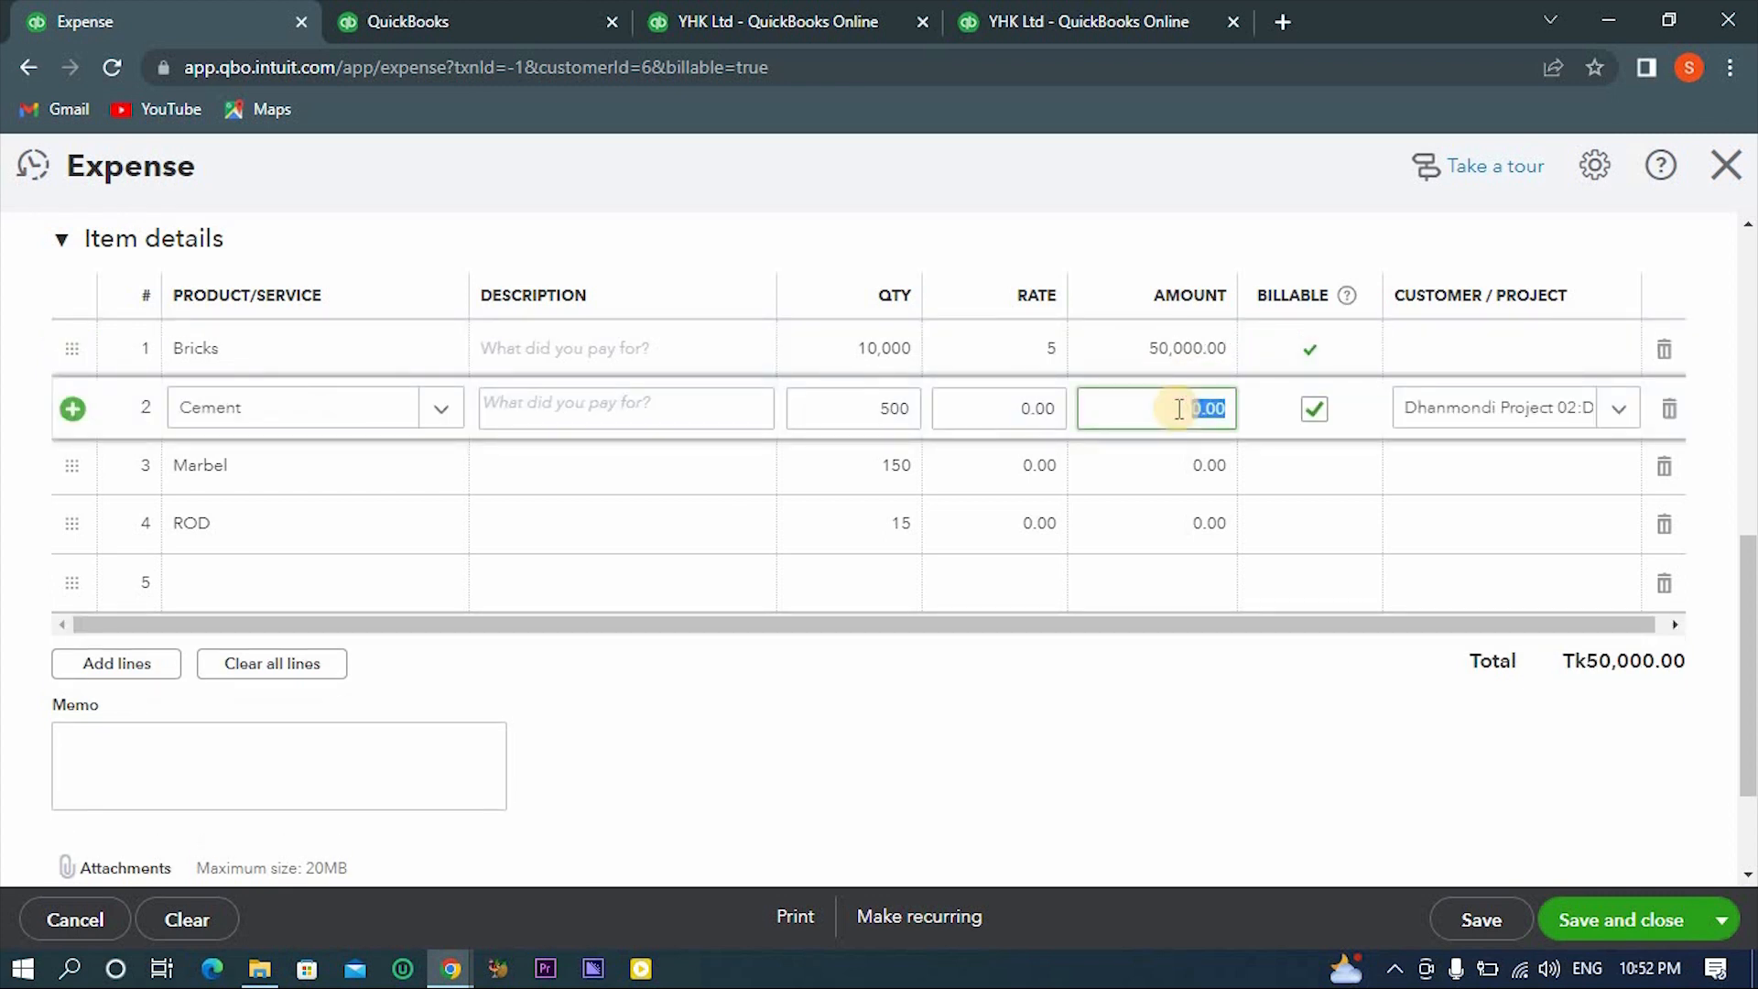
left_click(1051, 345)
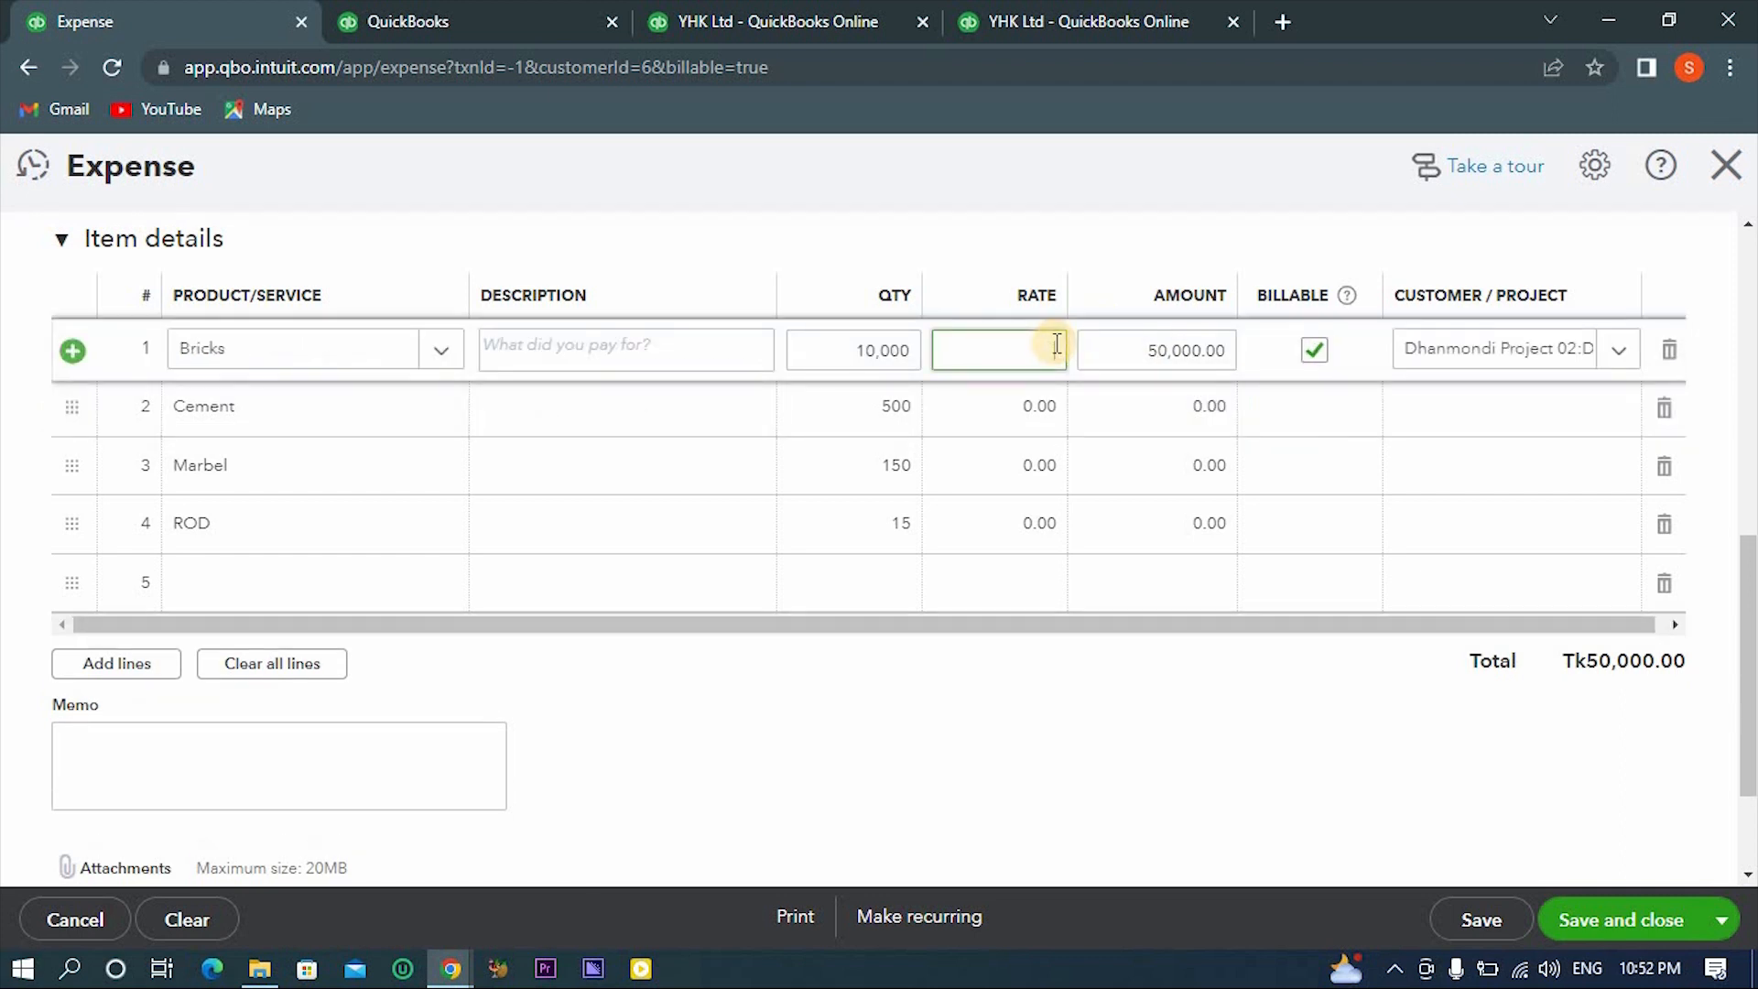
left_click(1014, 177)
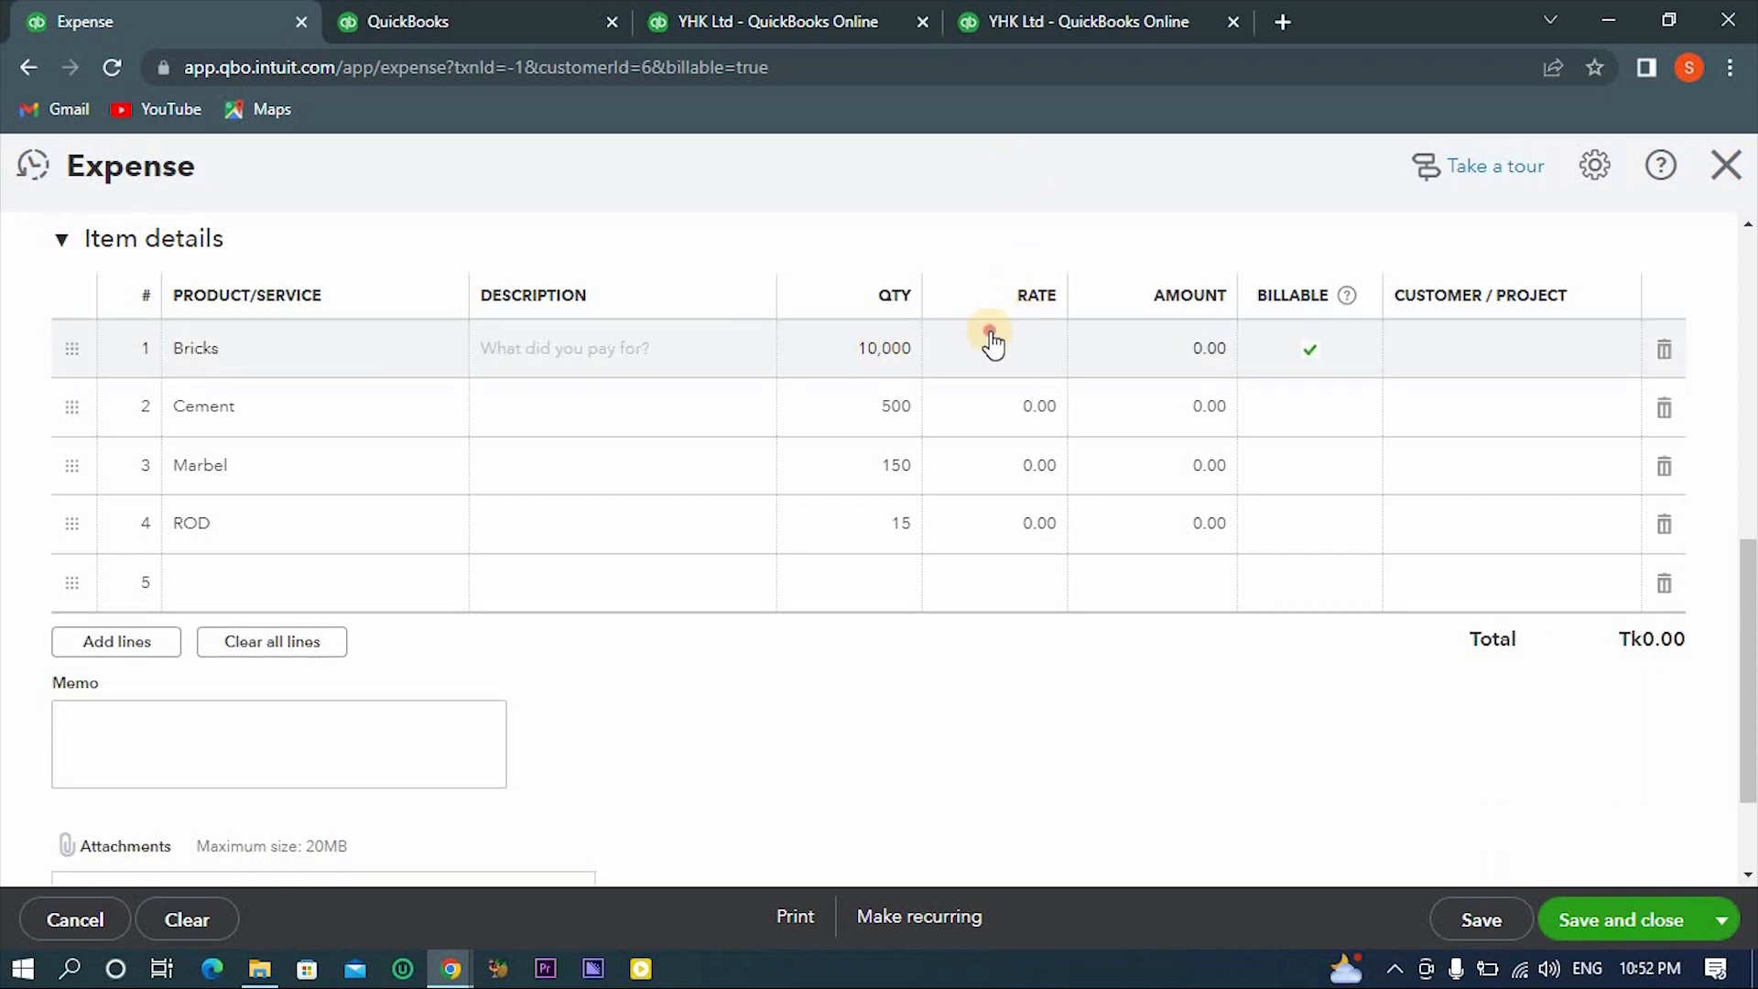
- Set the rates to 10 for Bricks, 500 for Cement, 200 for Marbel and 120,000 for ROD, and try to save the expense
left_click(990, 335)
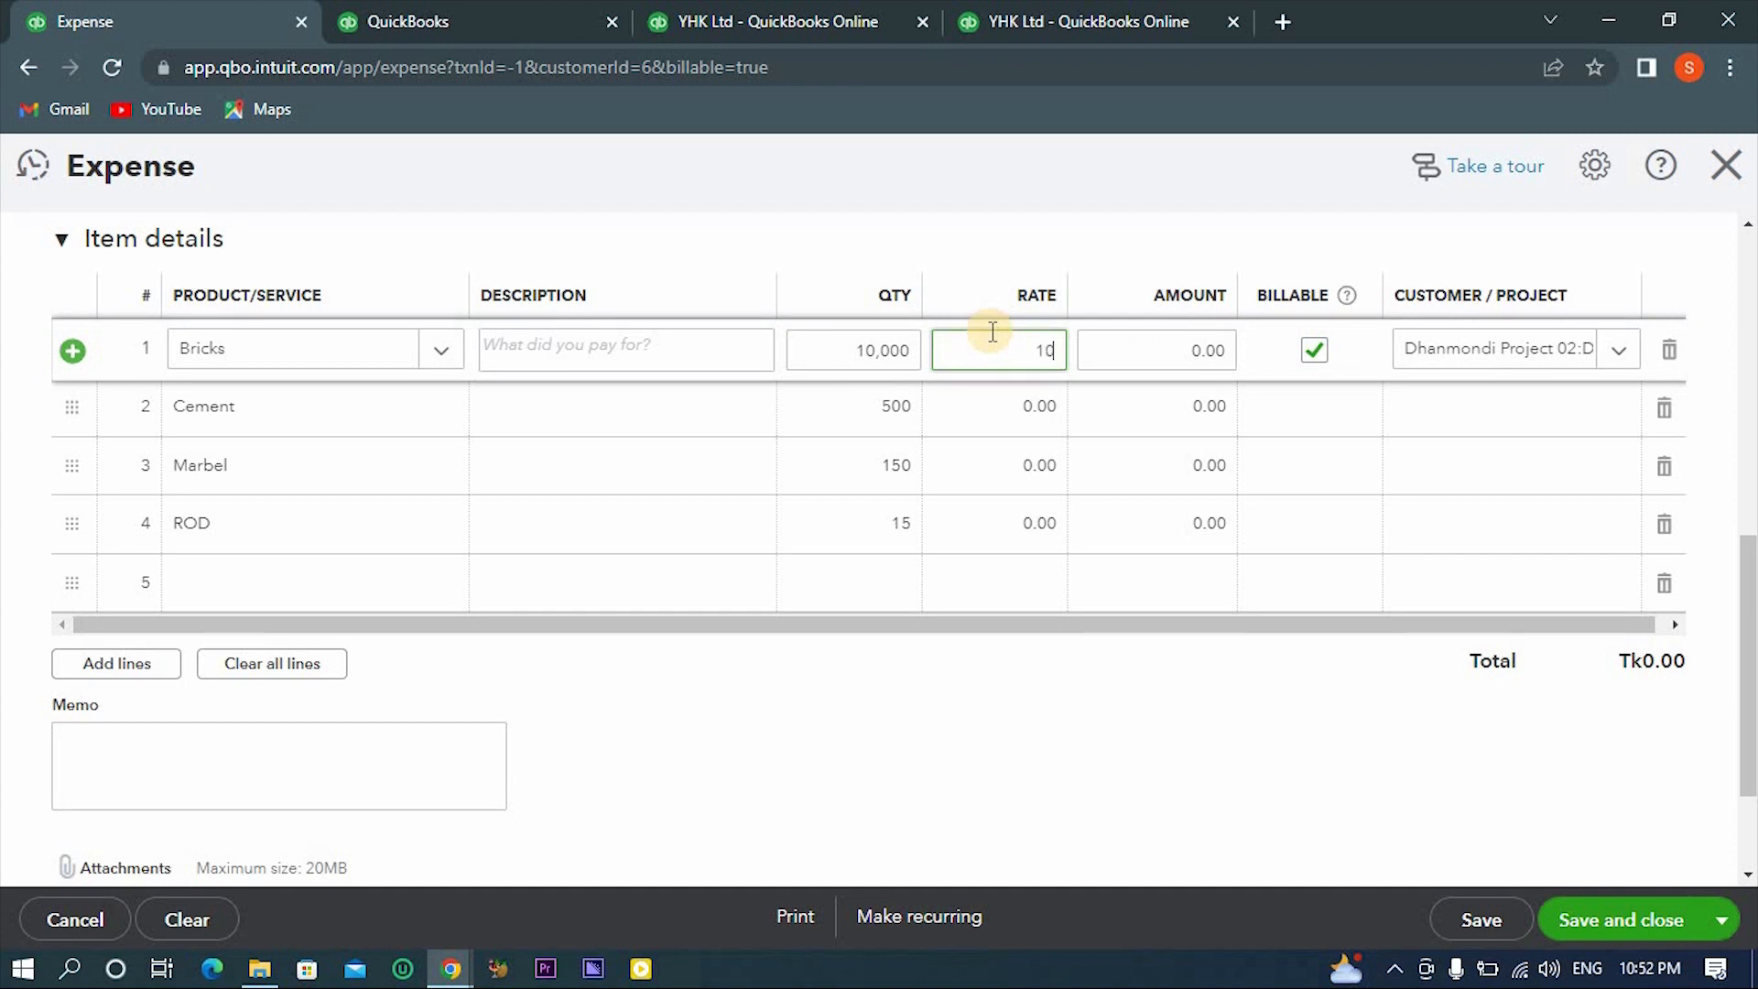
type("10")
left_click(1009, 407)
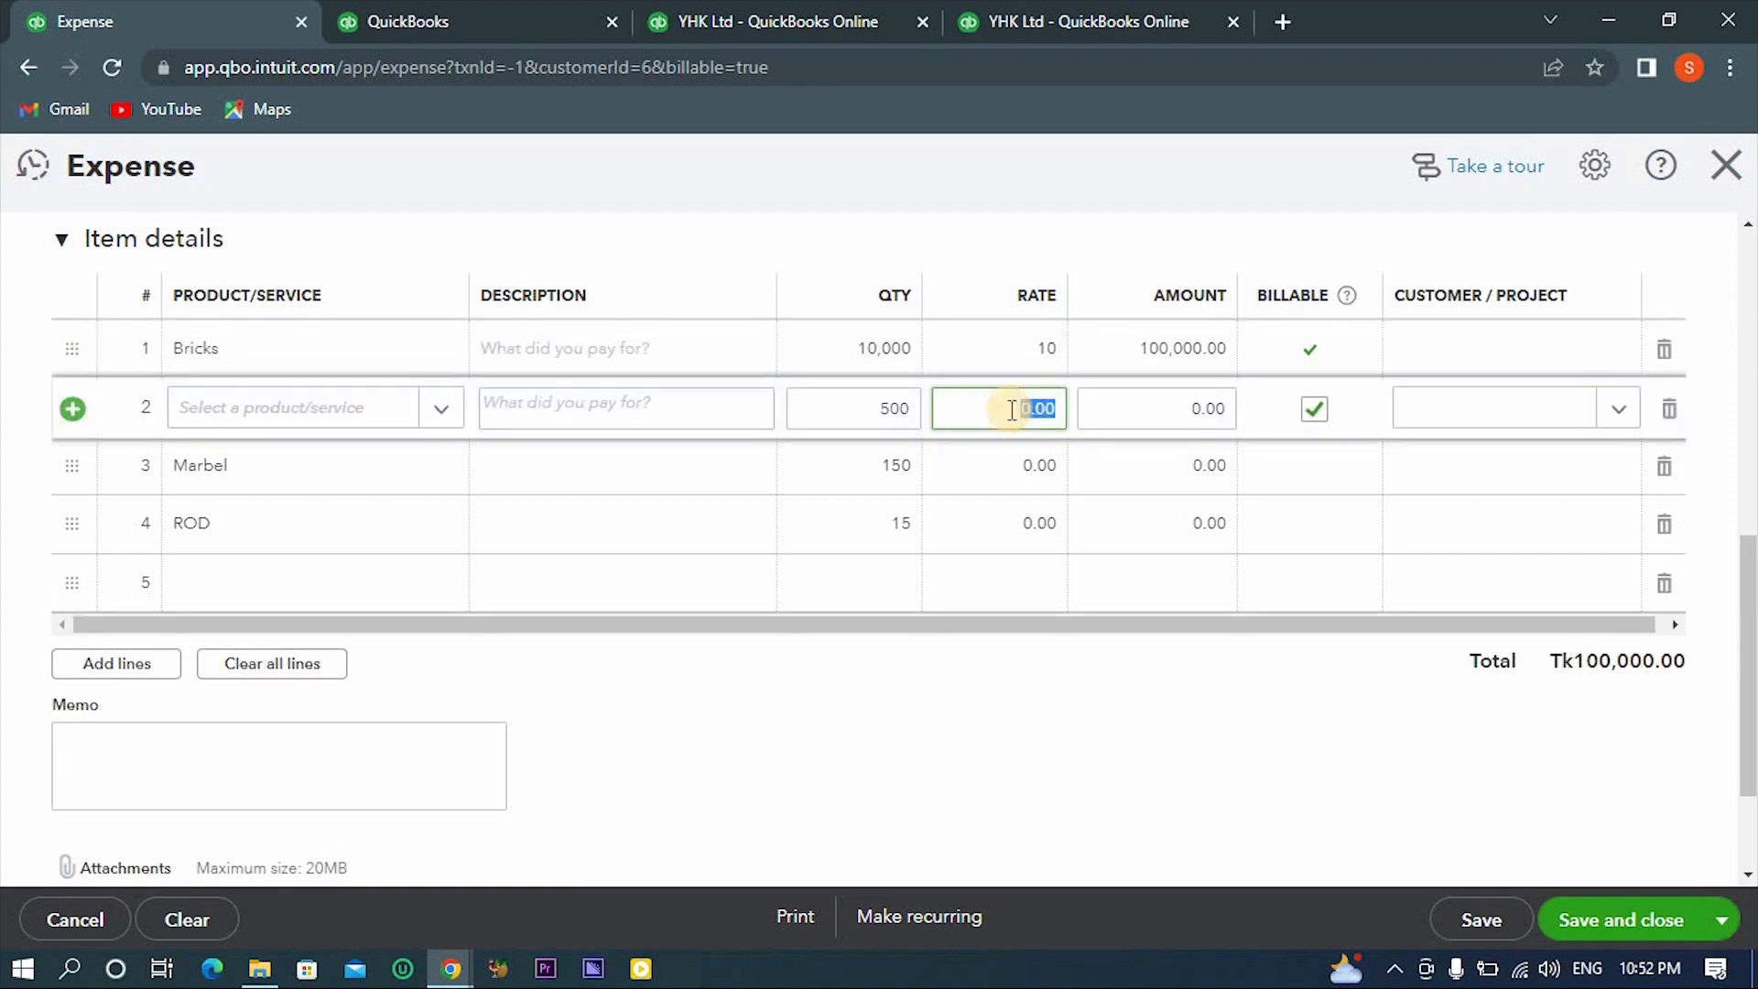
type("500")
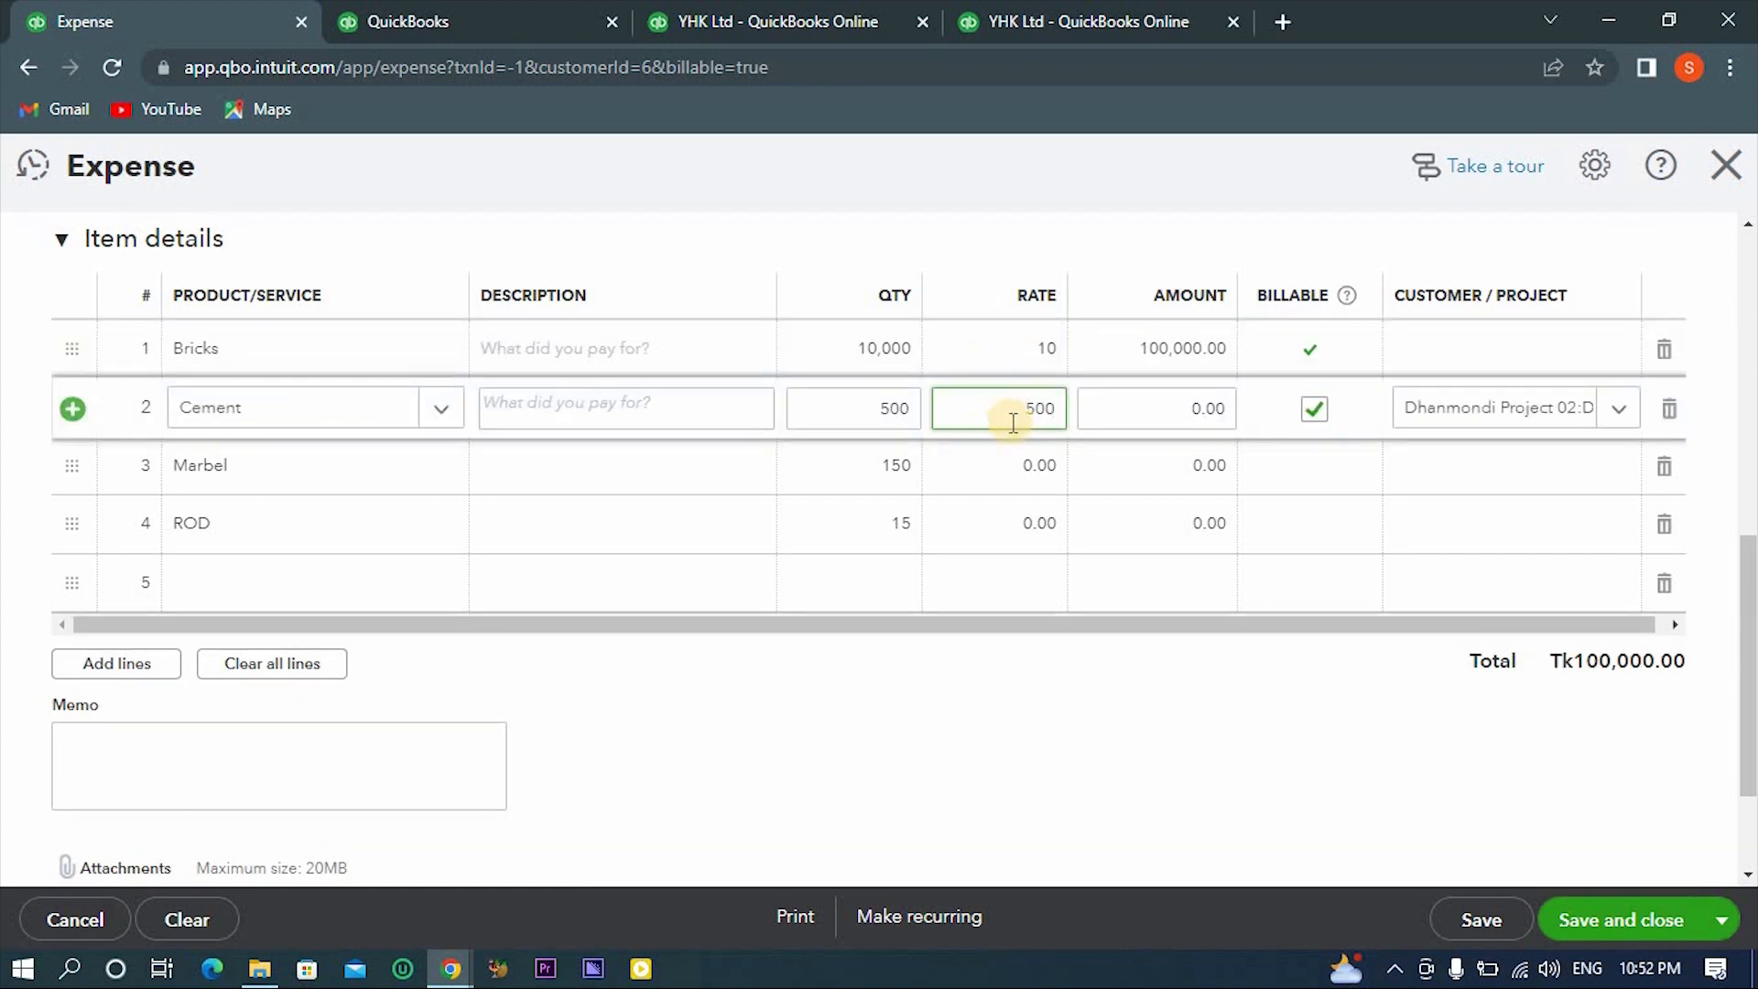
left_click(1016, 453)
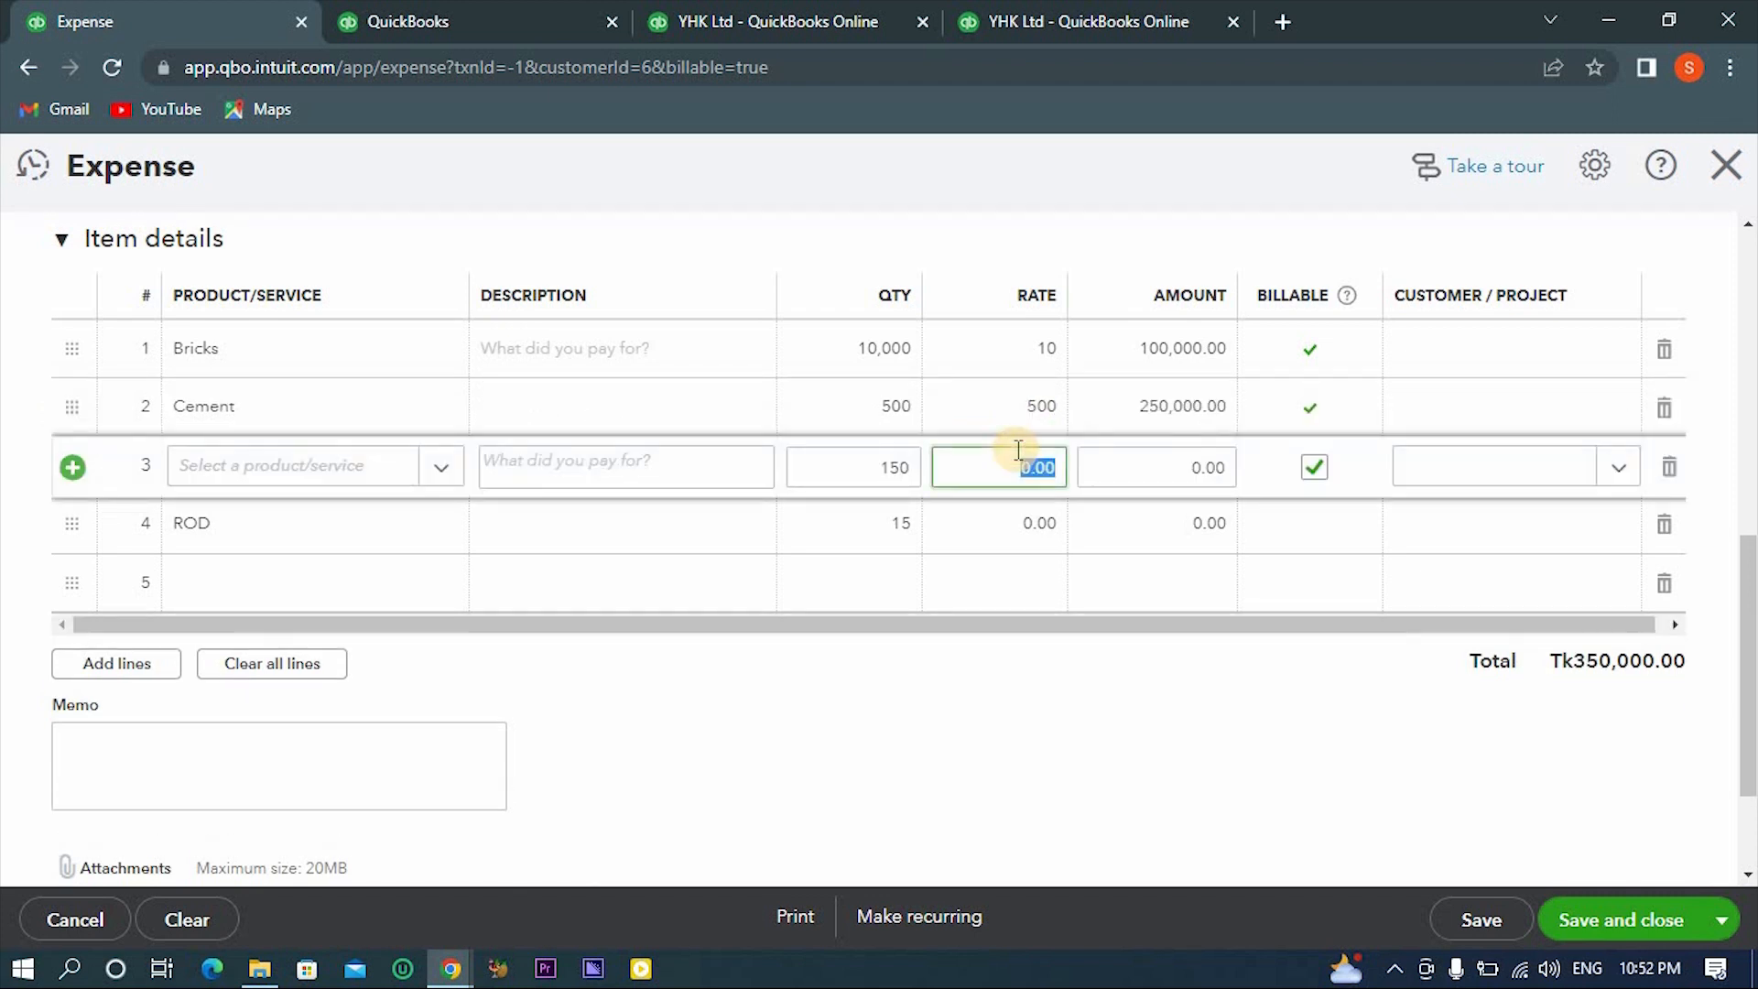
type("200")
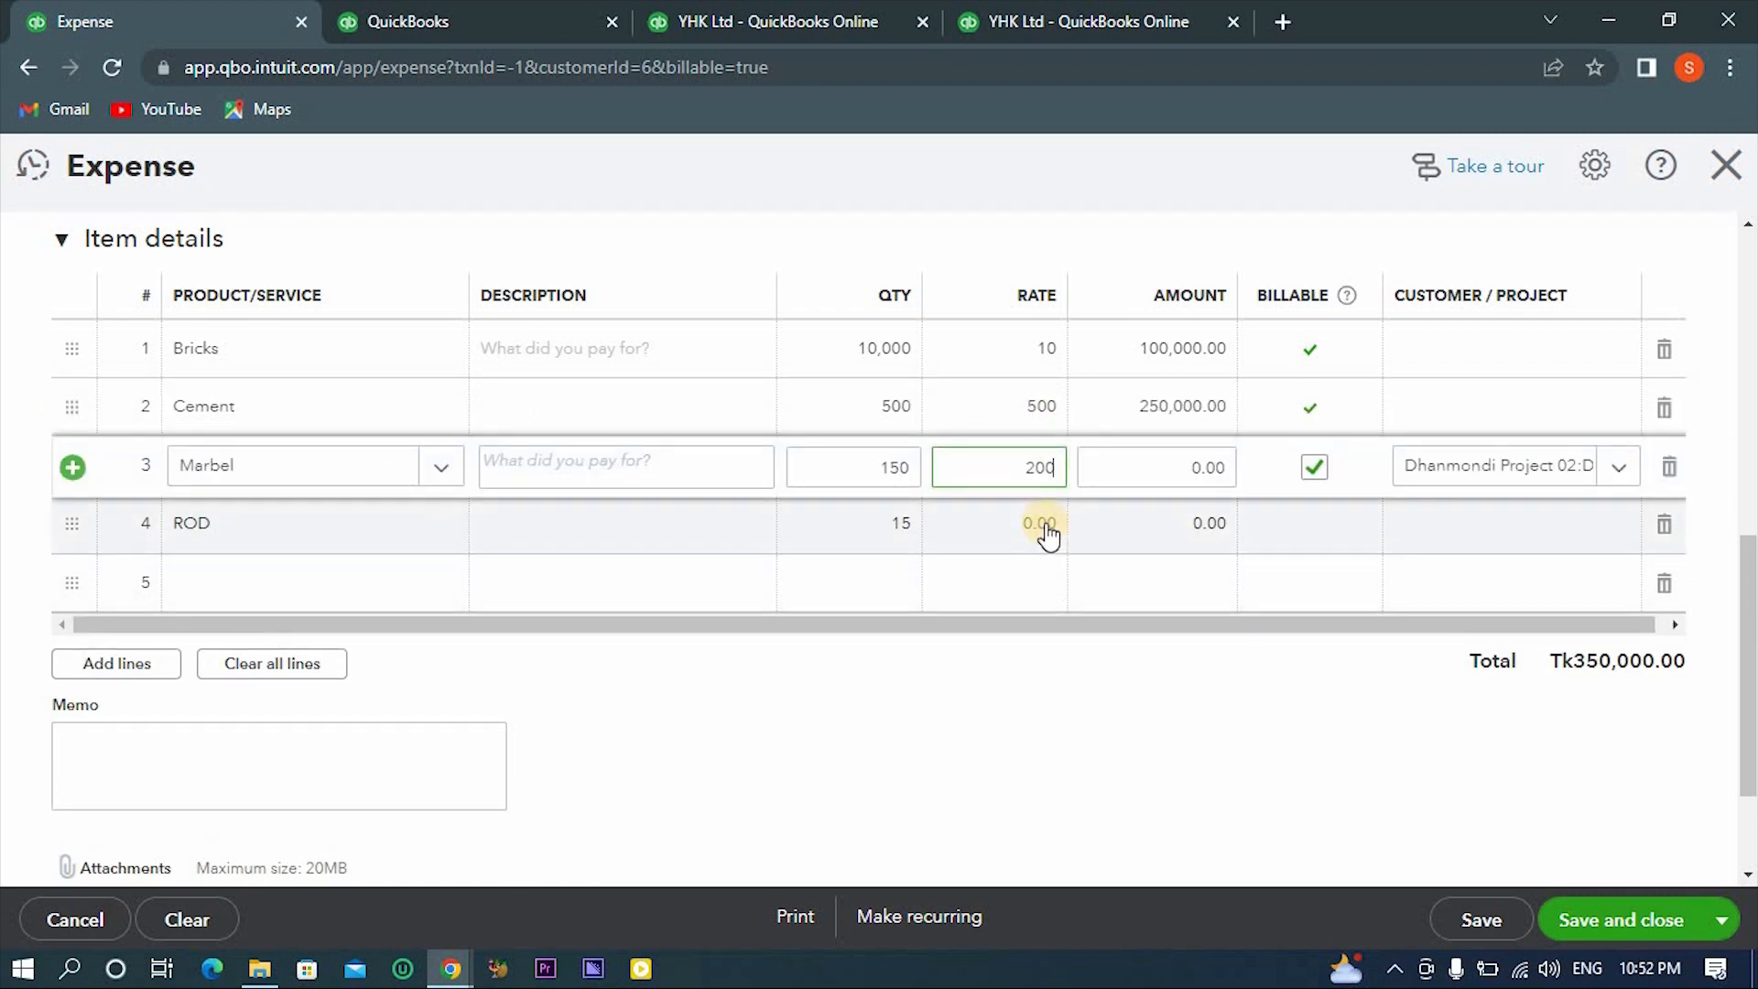
left_click(1041, 522)
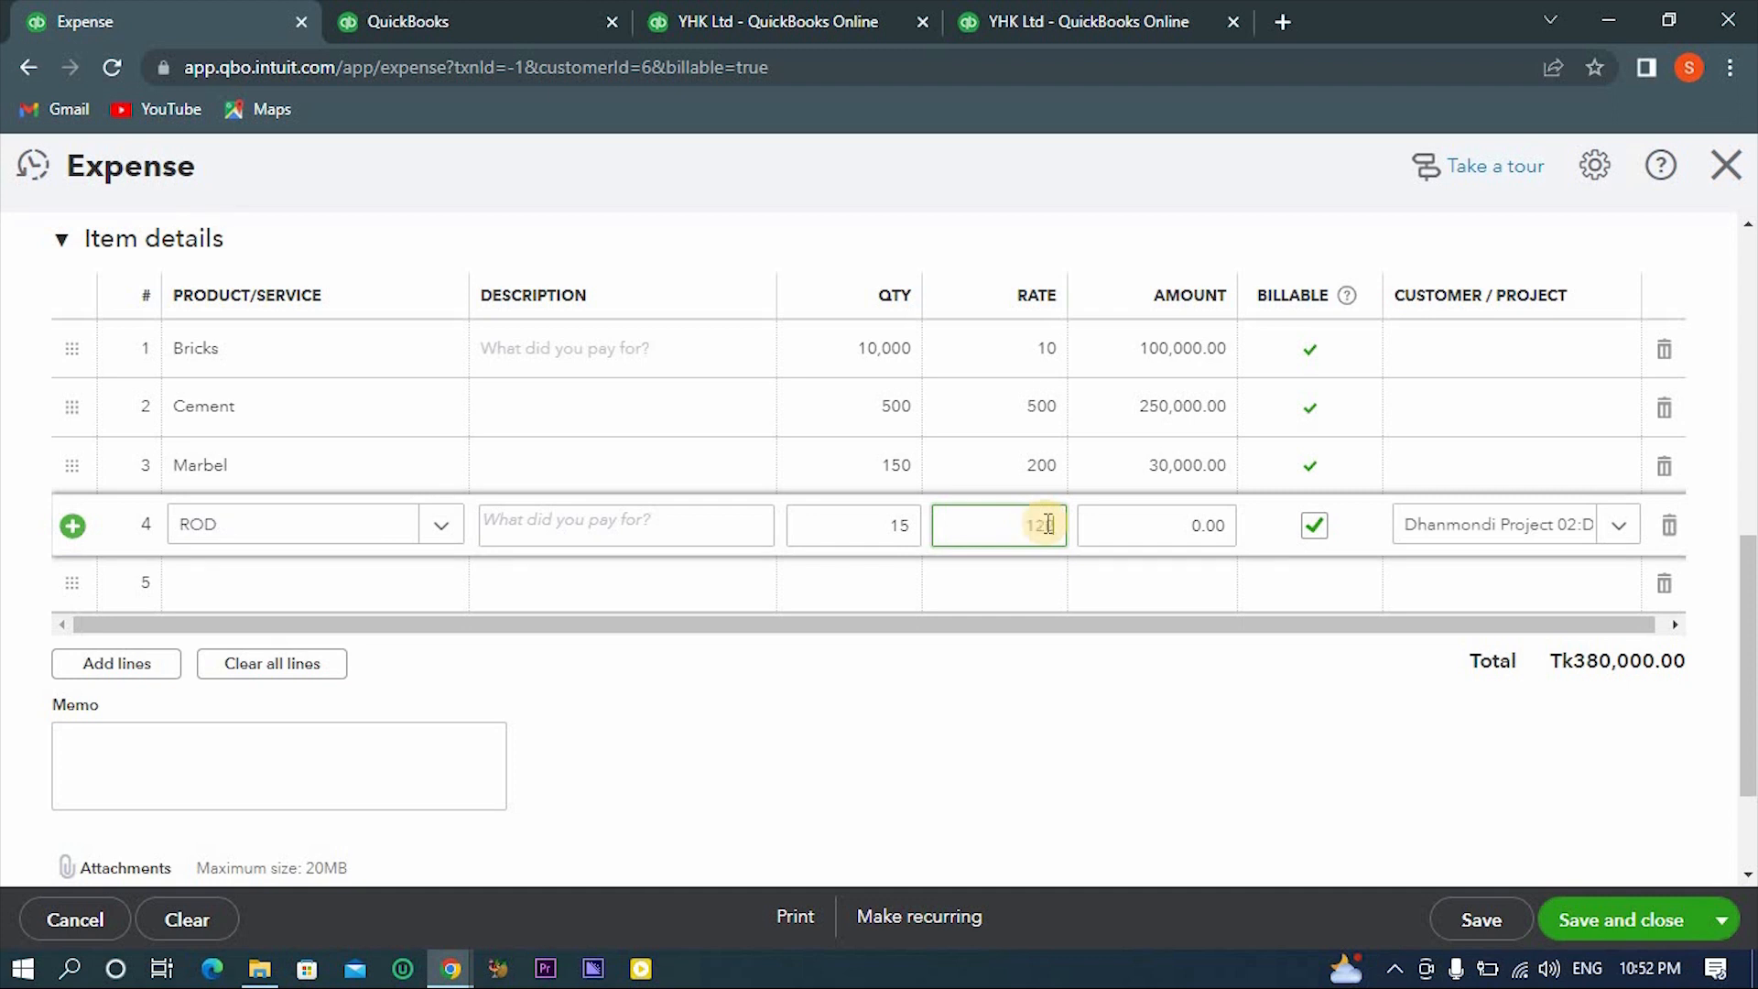
left_click(1128, 754)
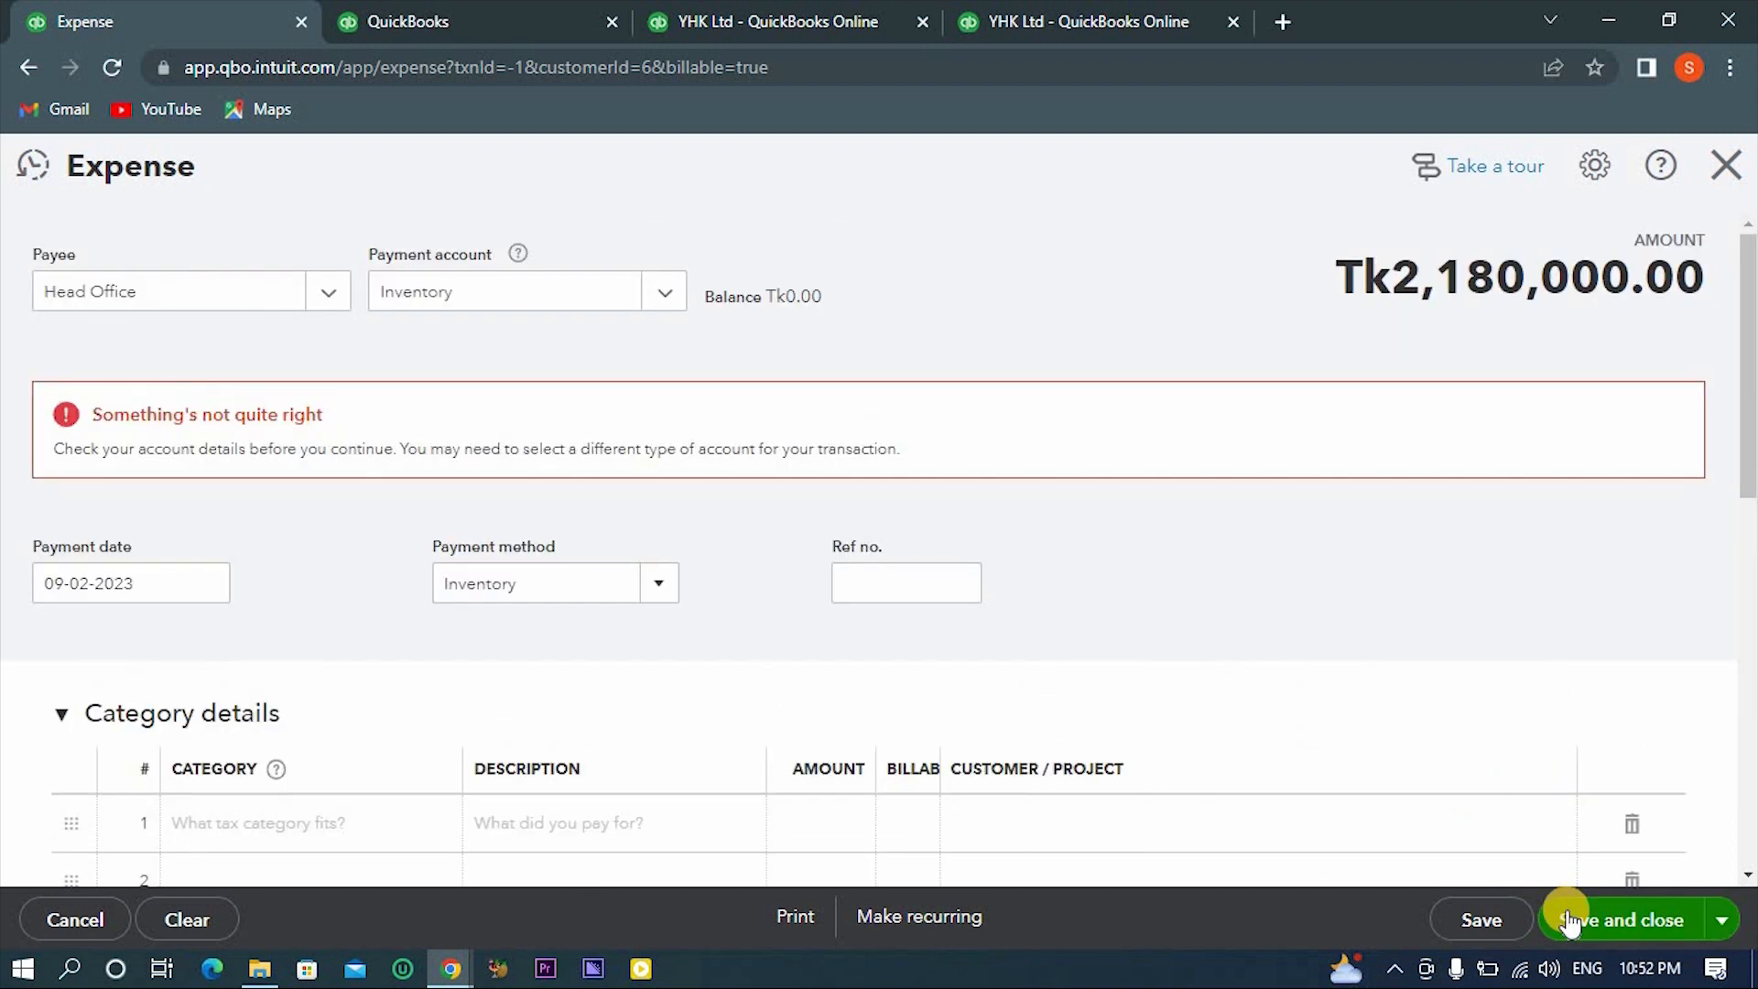
left_click(1568, 920)
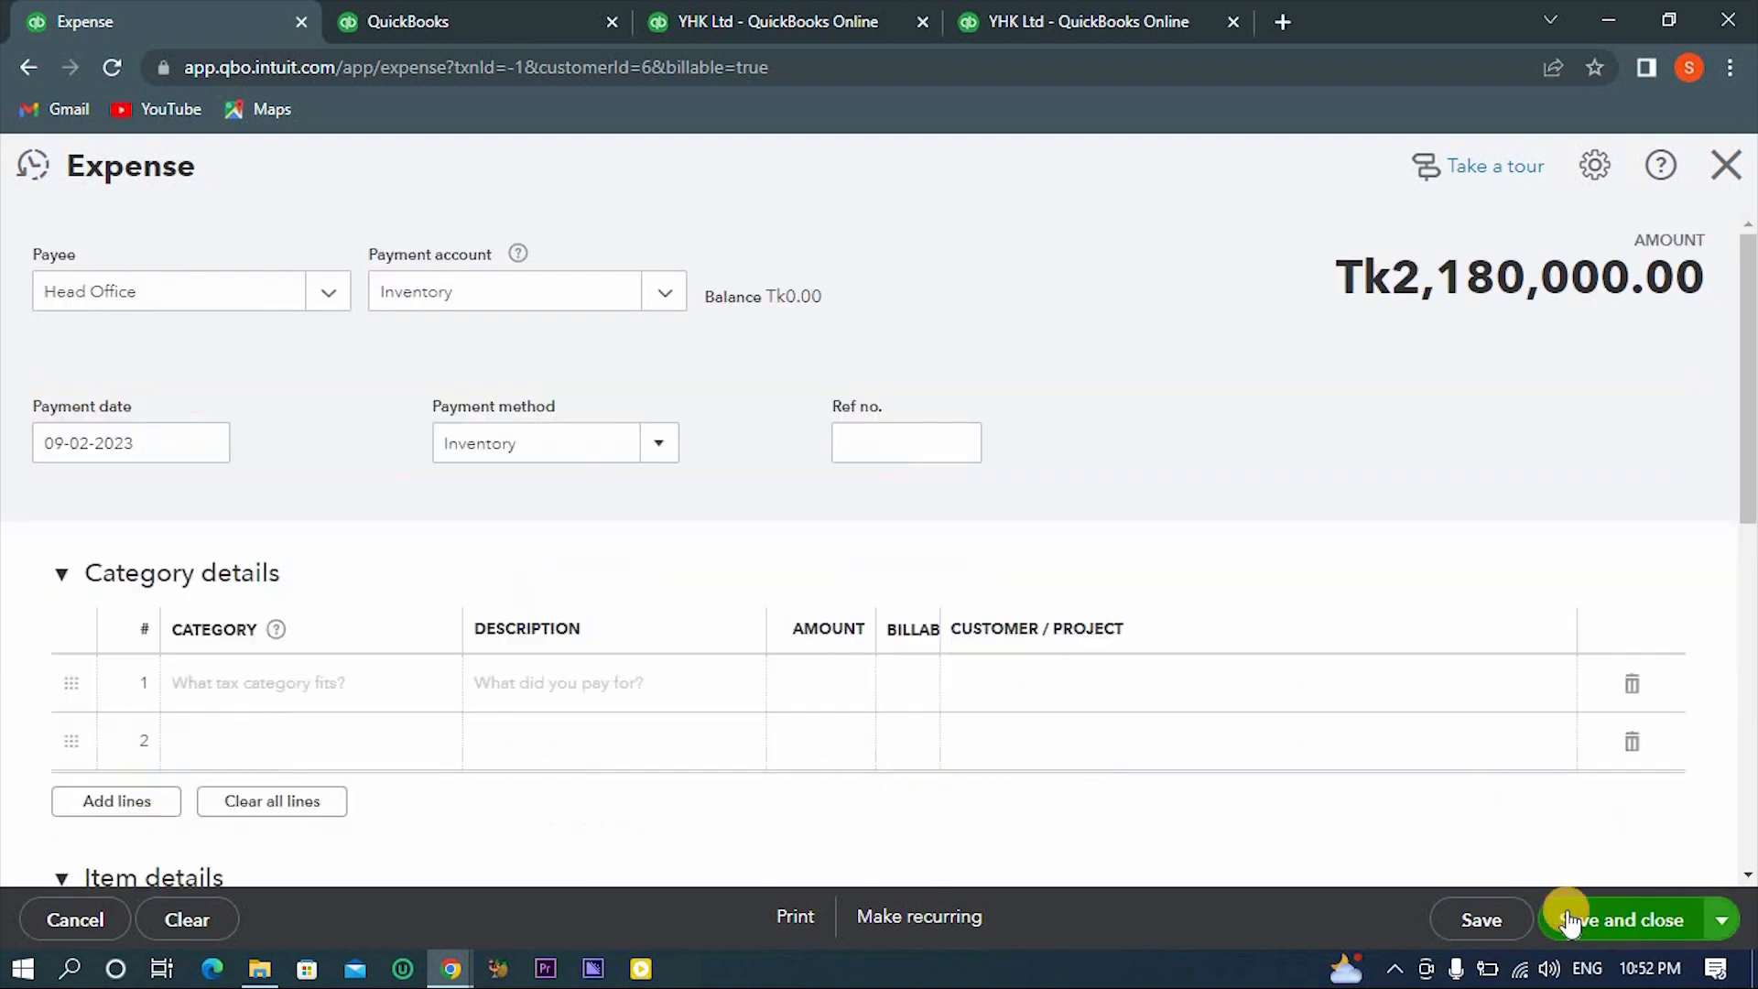
left_click(1567, 920)
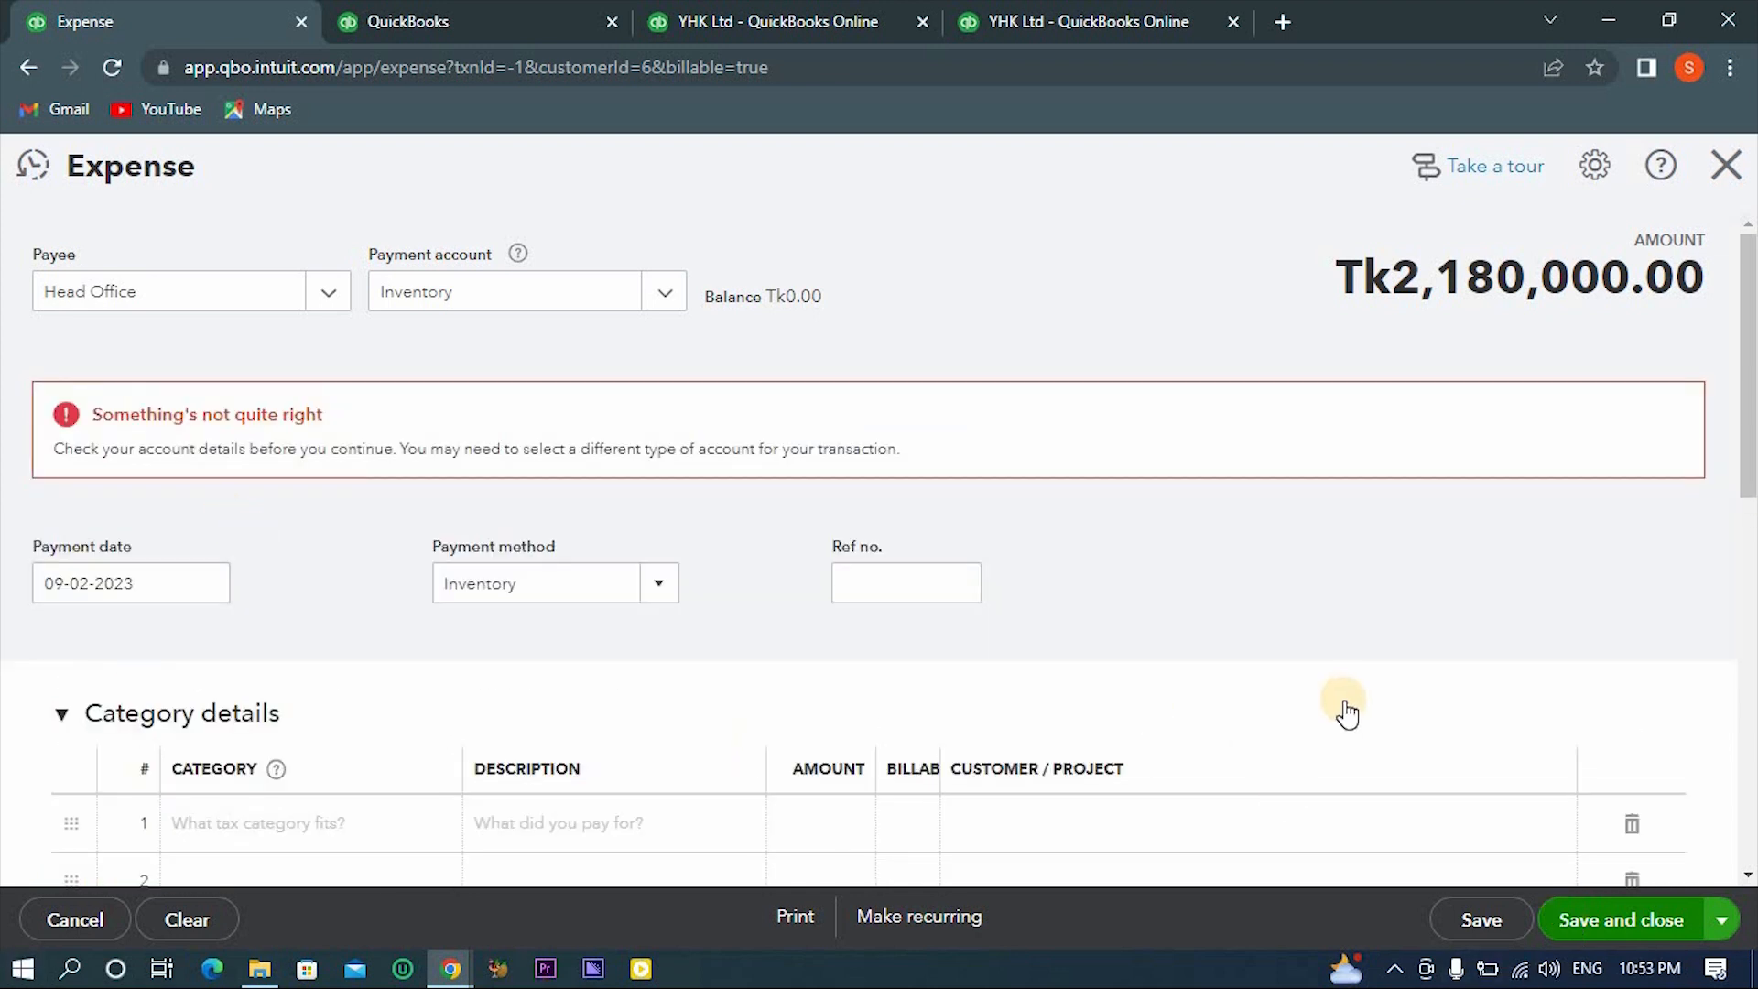
- Set the rate to 0 on the Bricks, Cement, Marbel and ROD item lines
scroll(1345, 712, "down", 5)
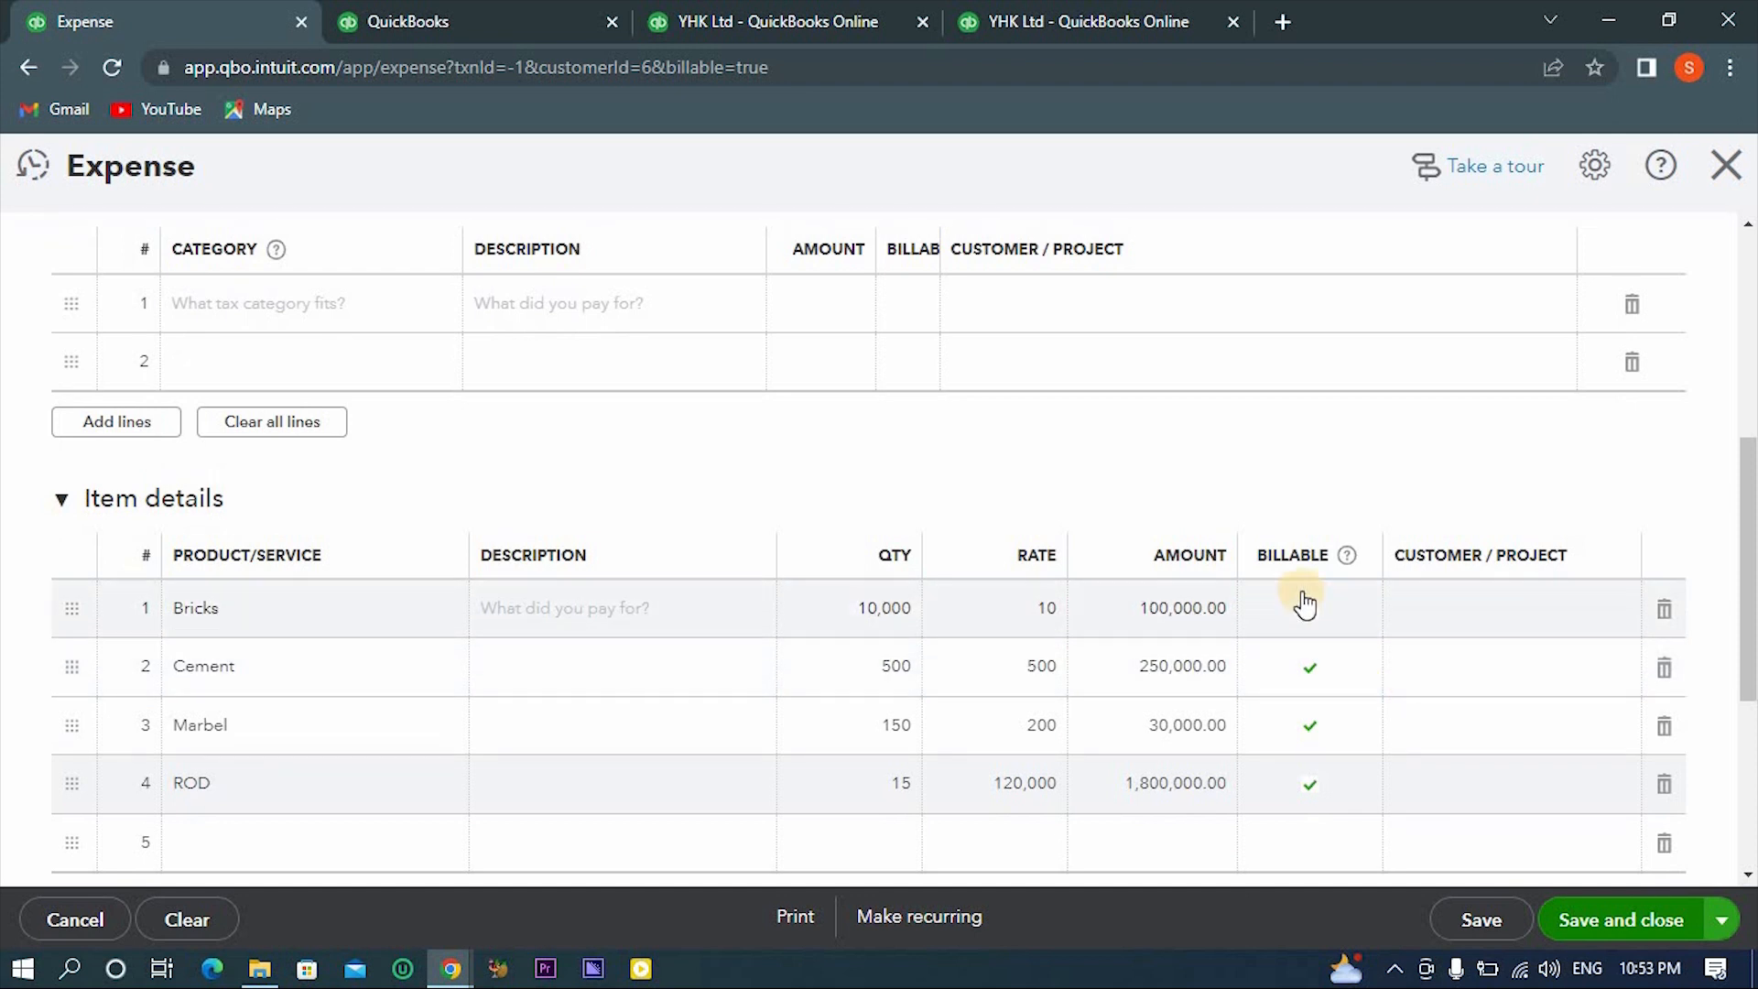
left_click(1188, 595)
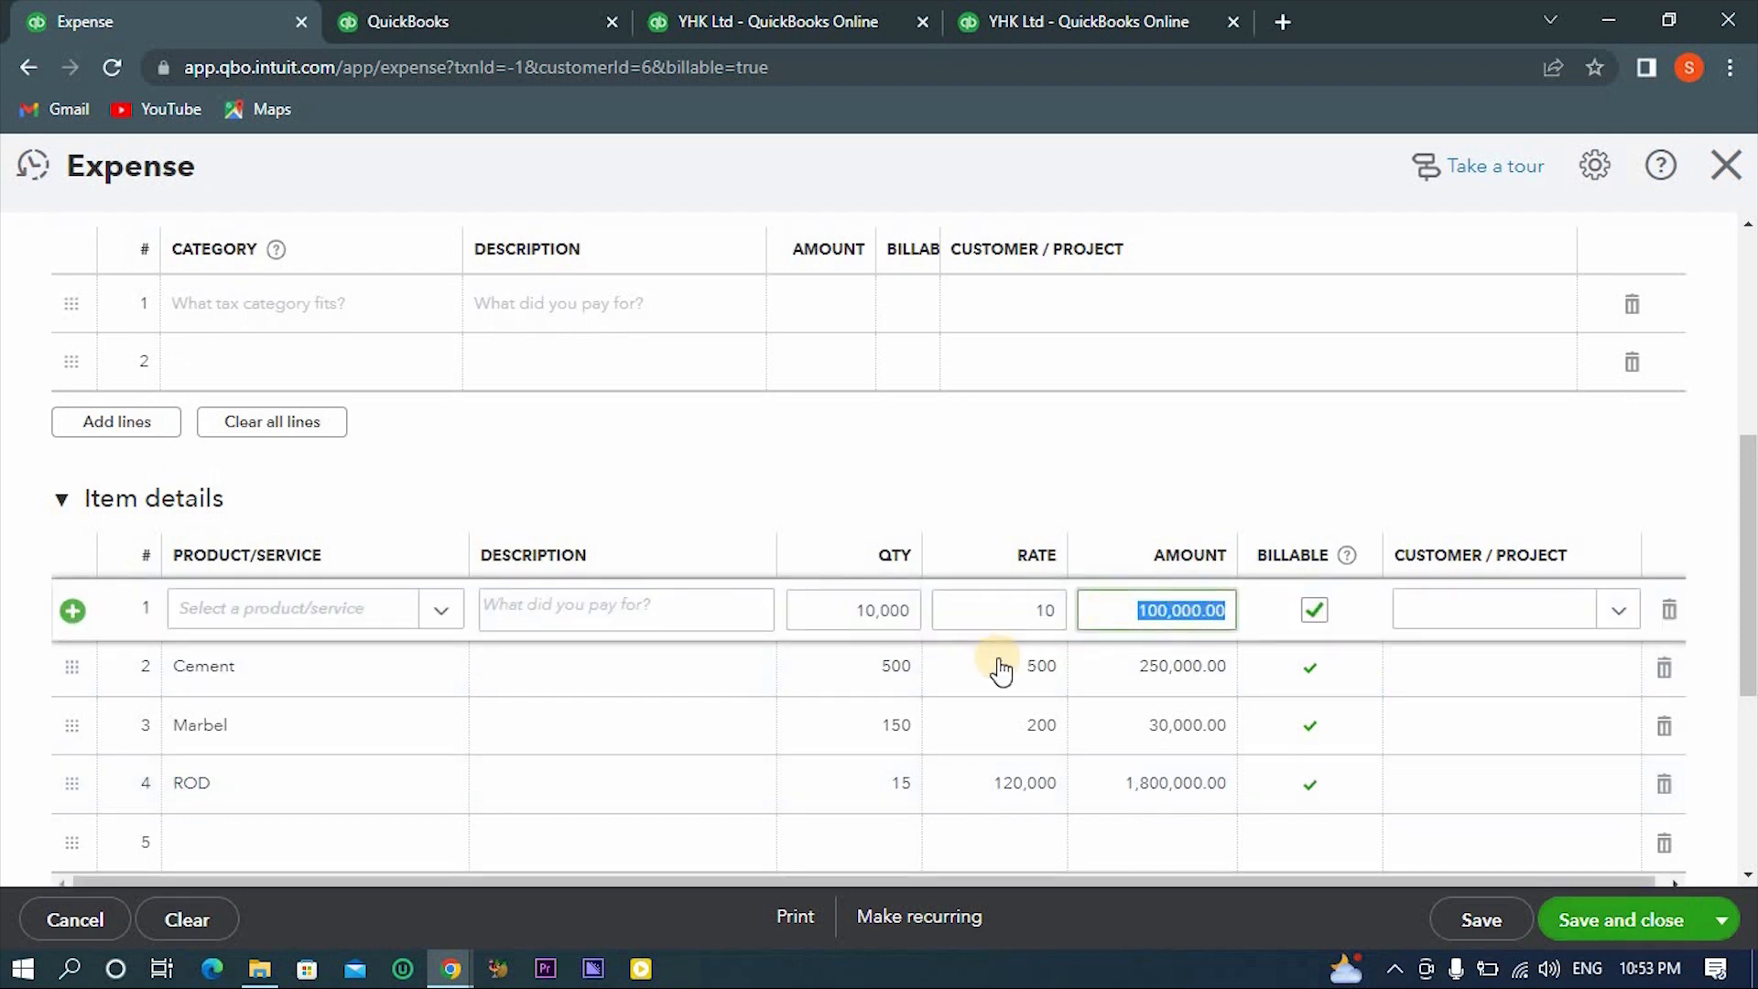
left_click(1042, 584)
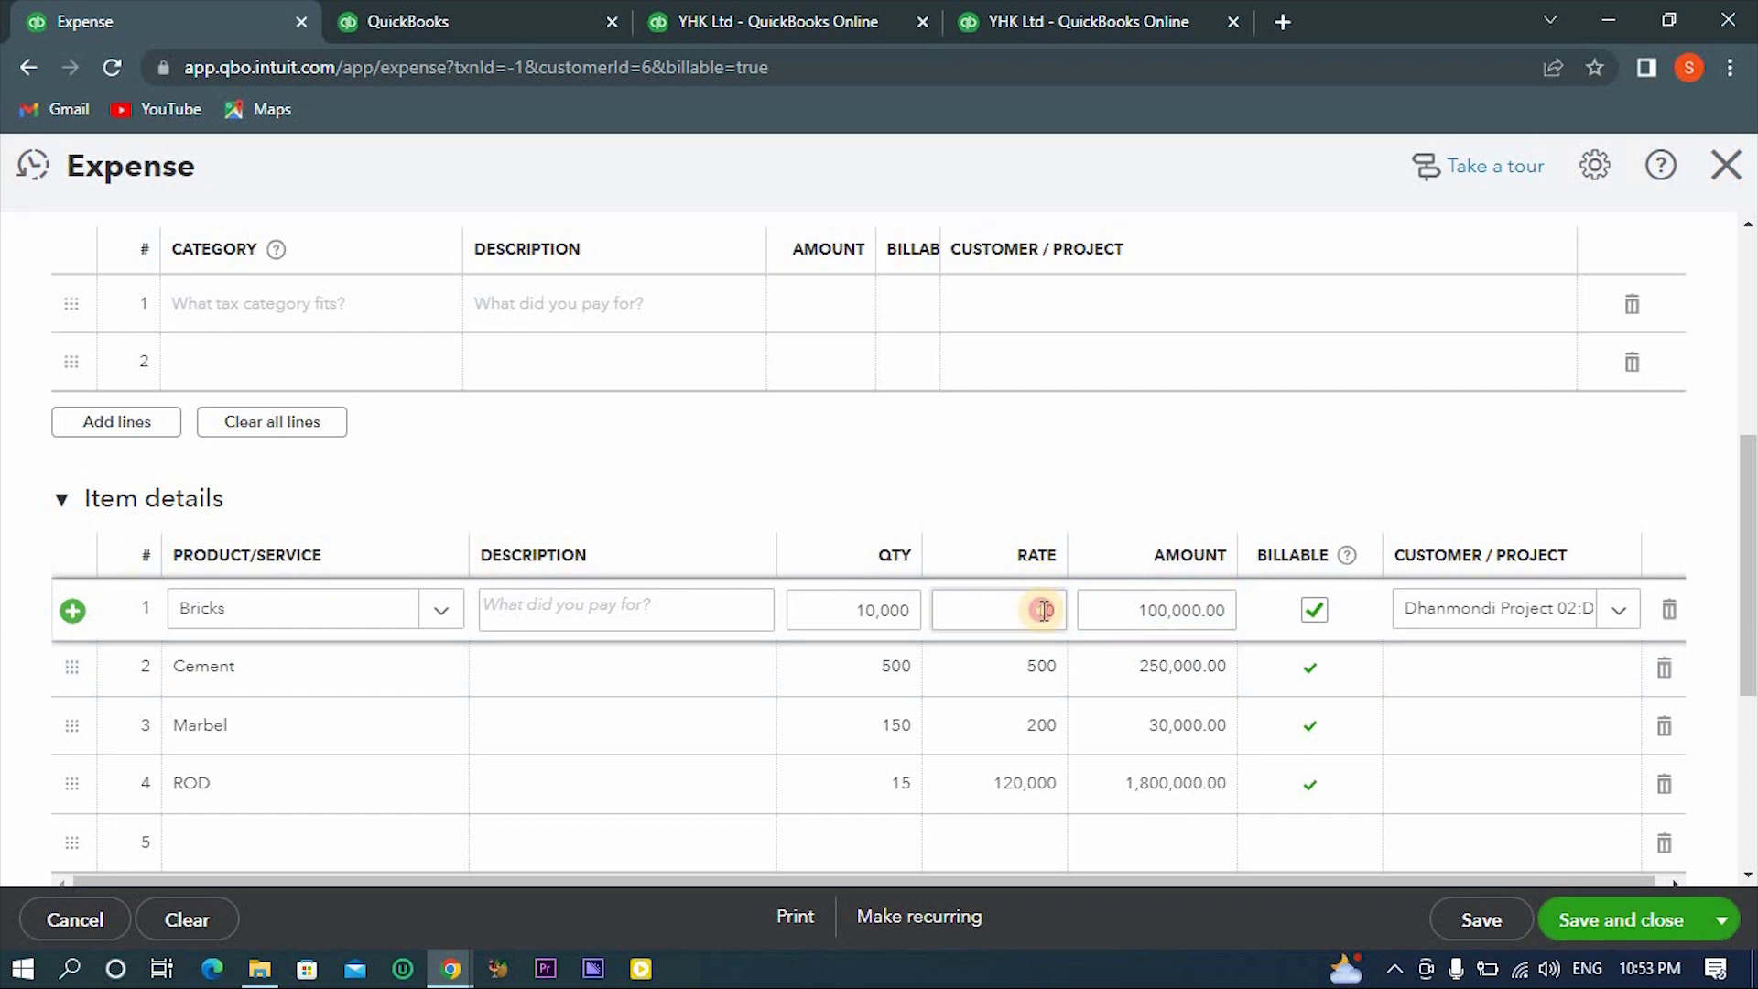
left_click(1042, 610)
left_click(1051, 671)
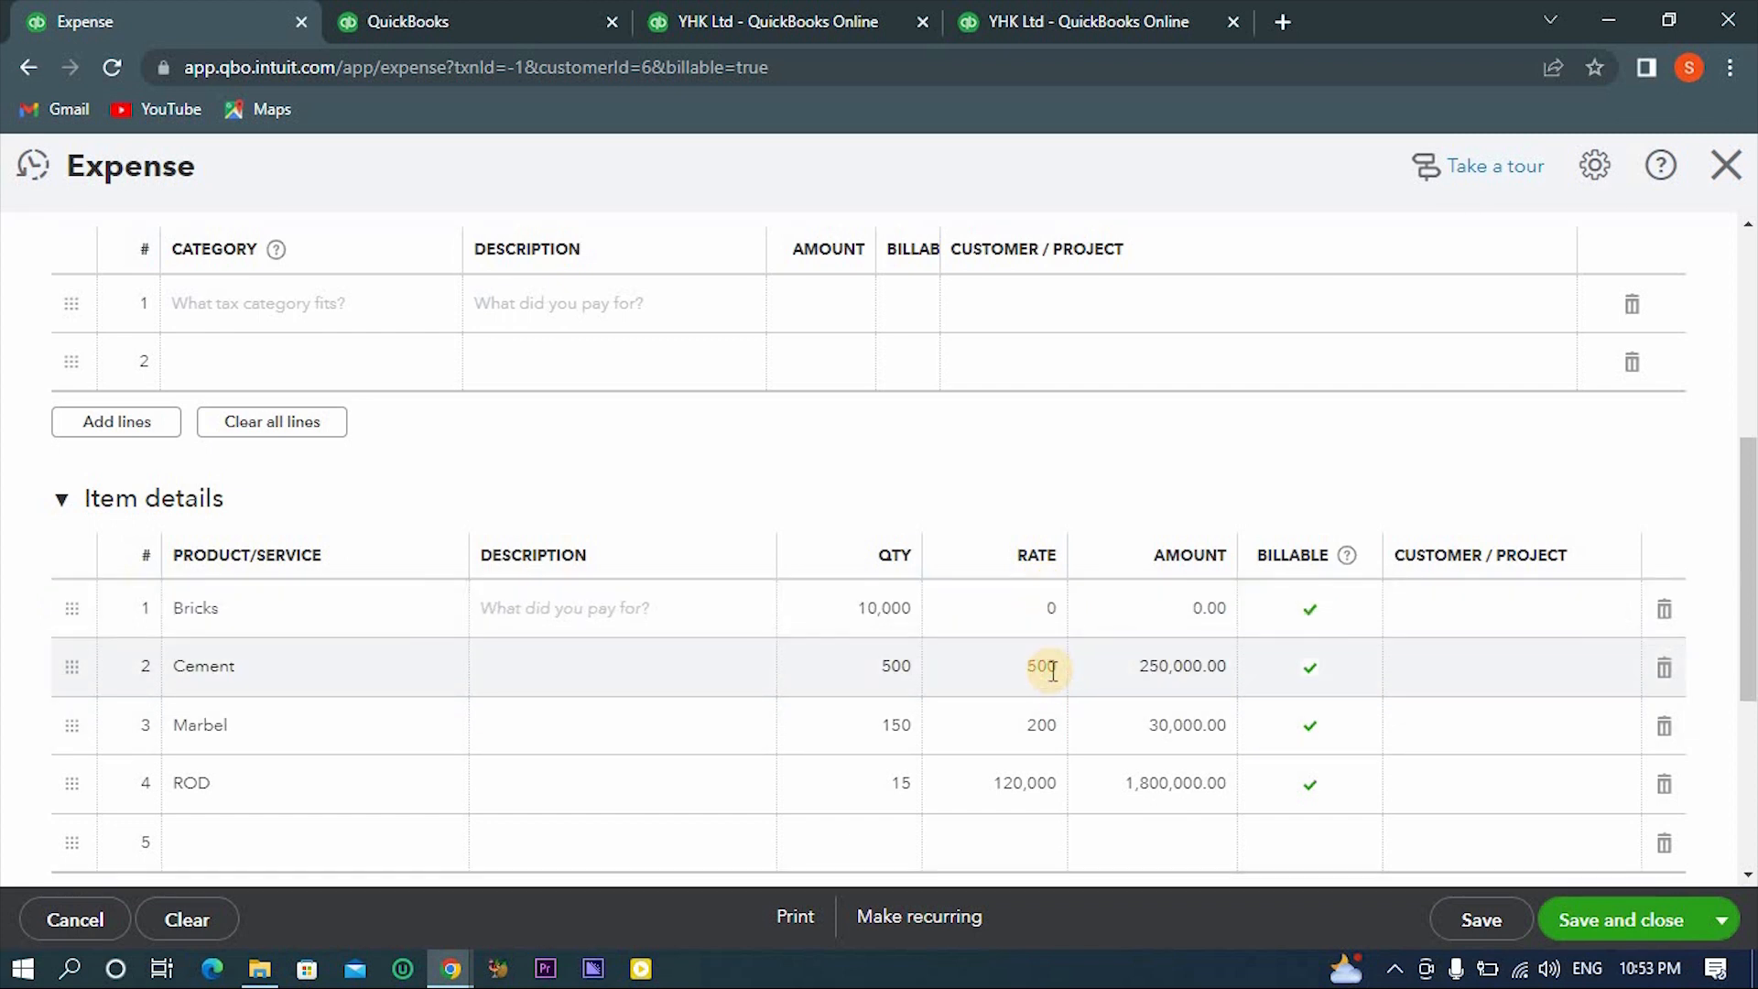
left_click(1030, 726)
type("0")
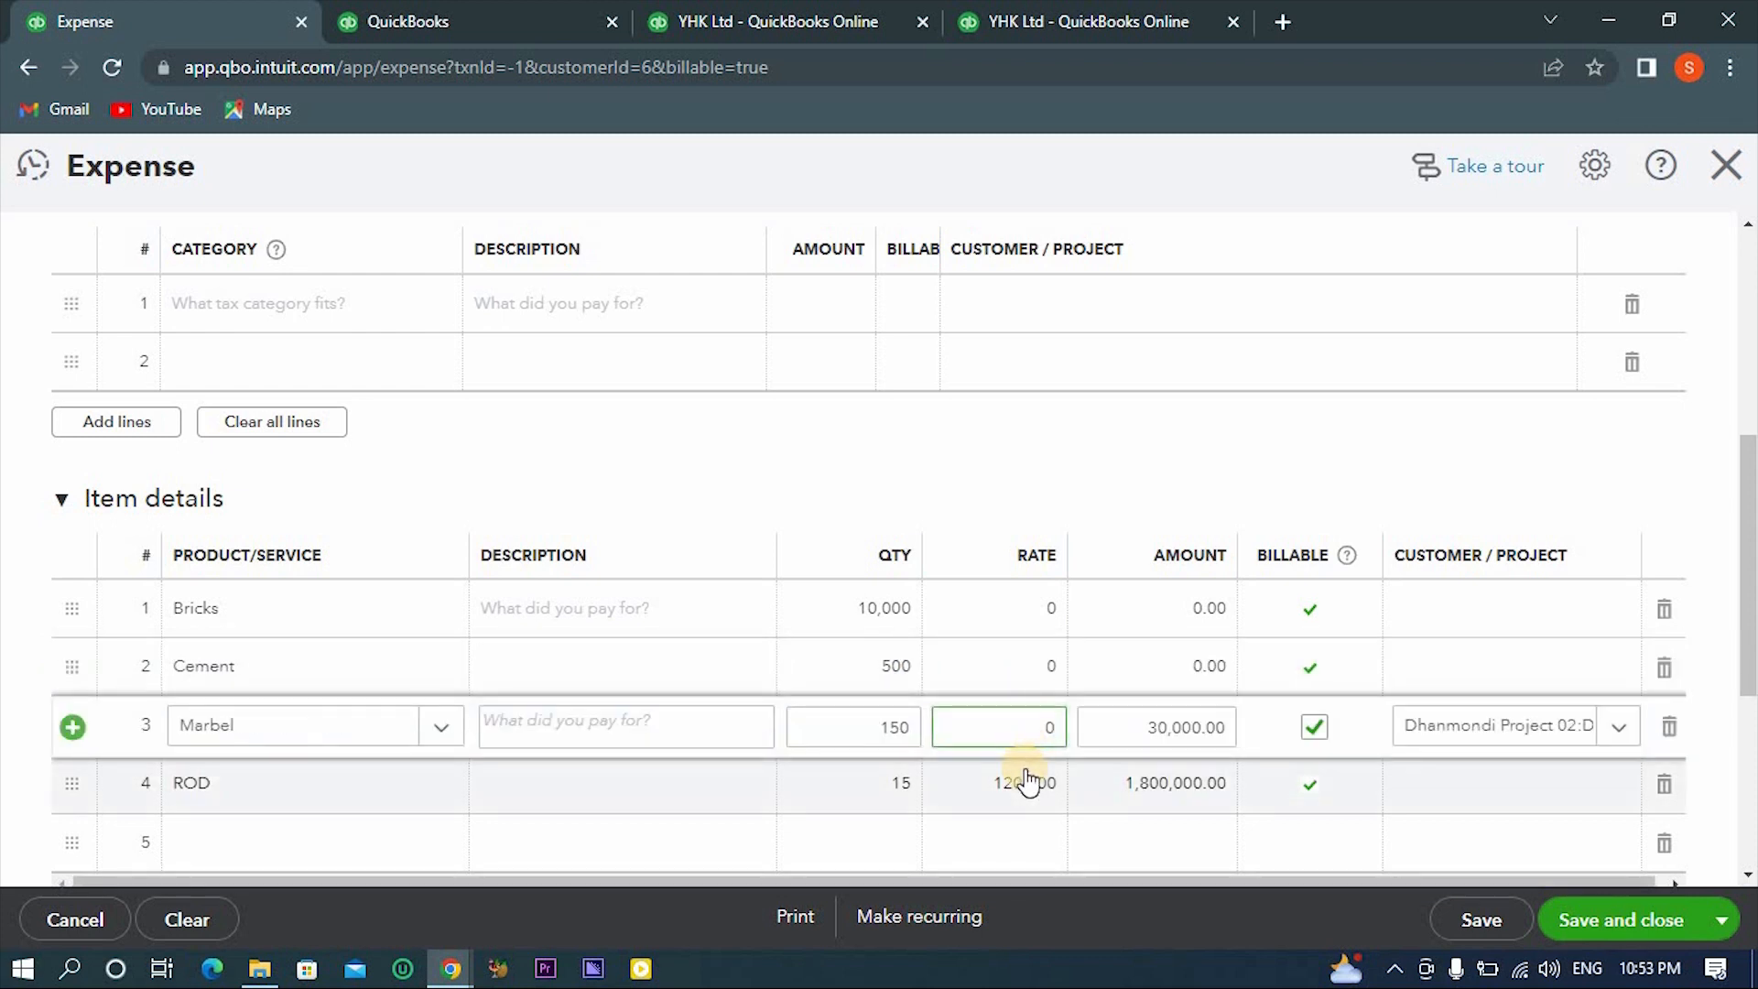
left_click(1027, 773)
type("0")
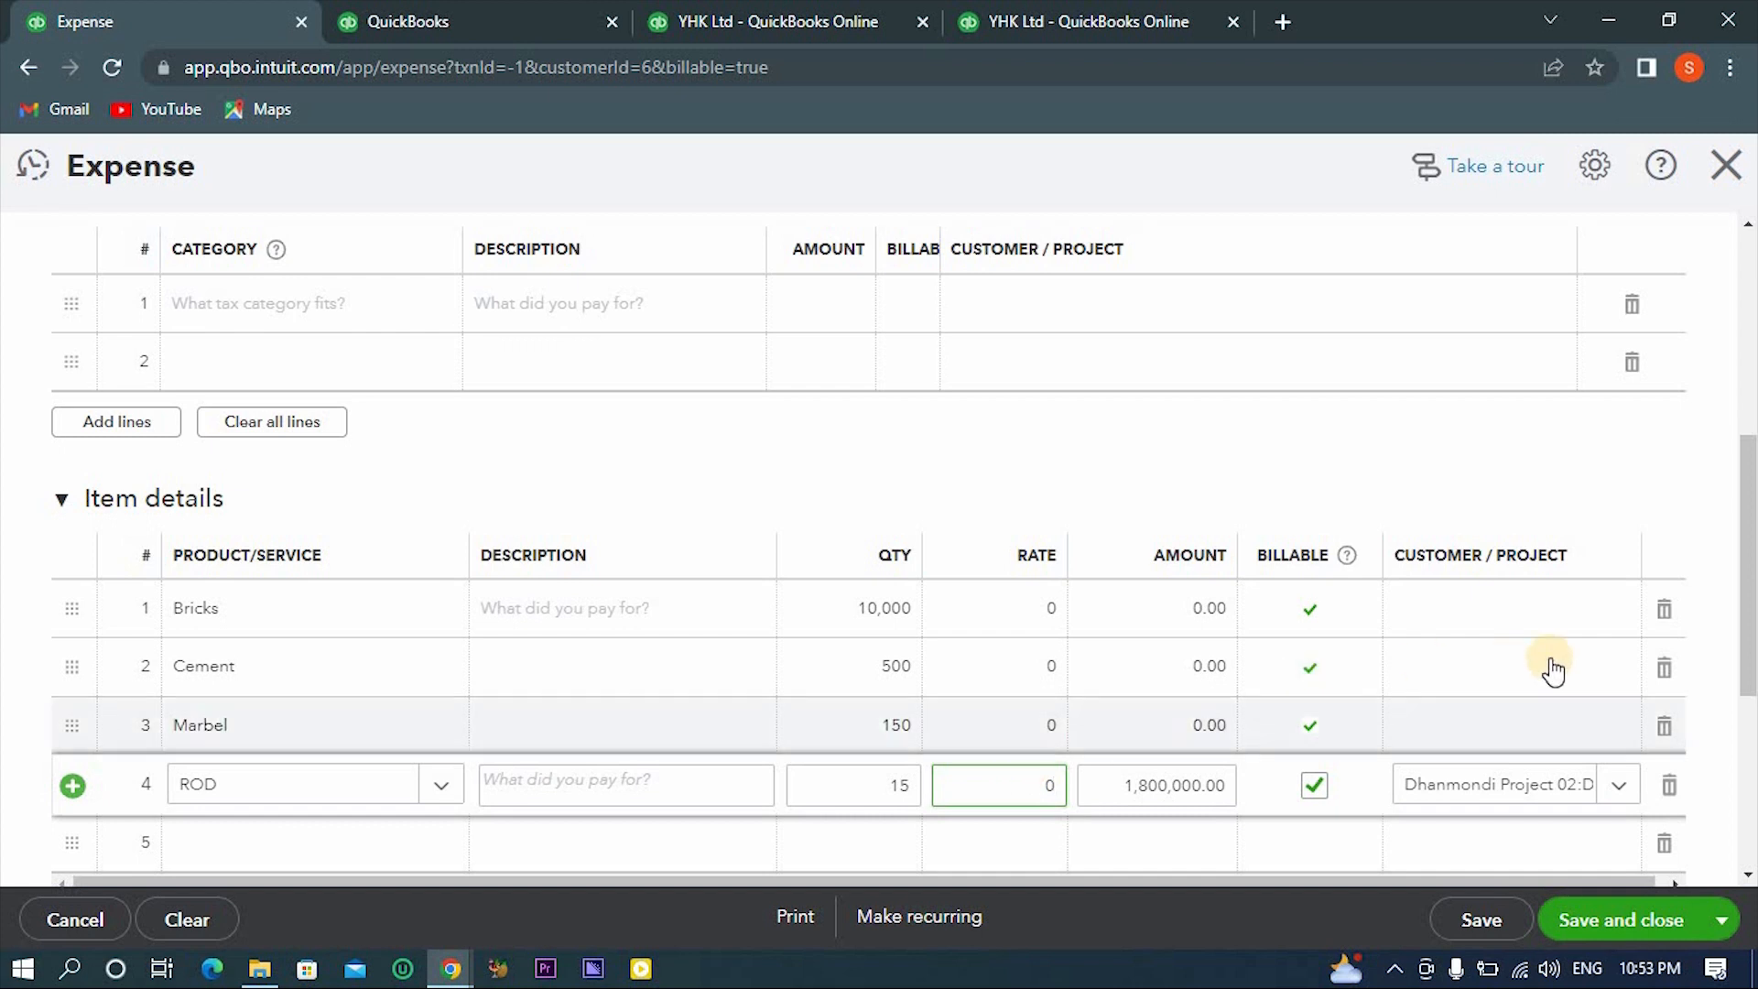
- Assign the Dhanmondi Project 02 project as the customer/project on the Bricks item line
left_click(1544, 615)
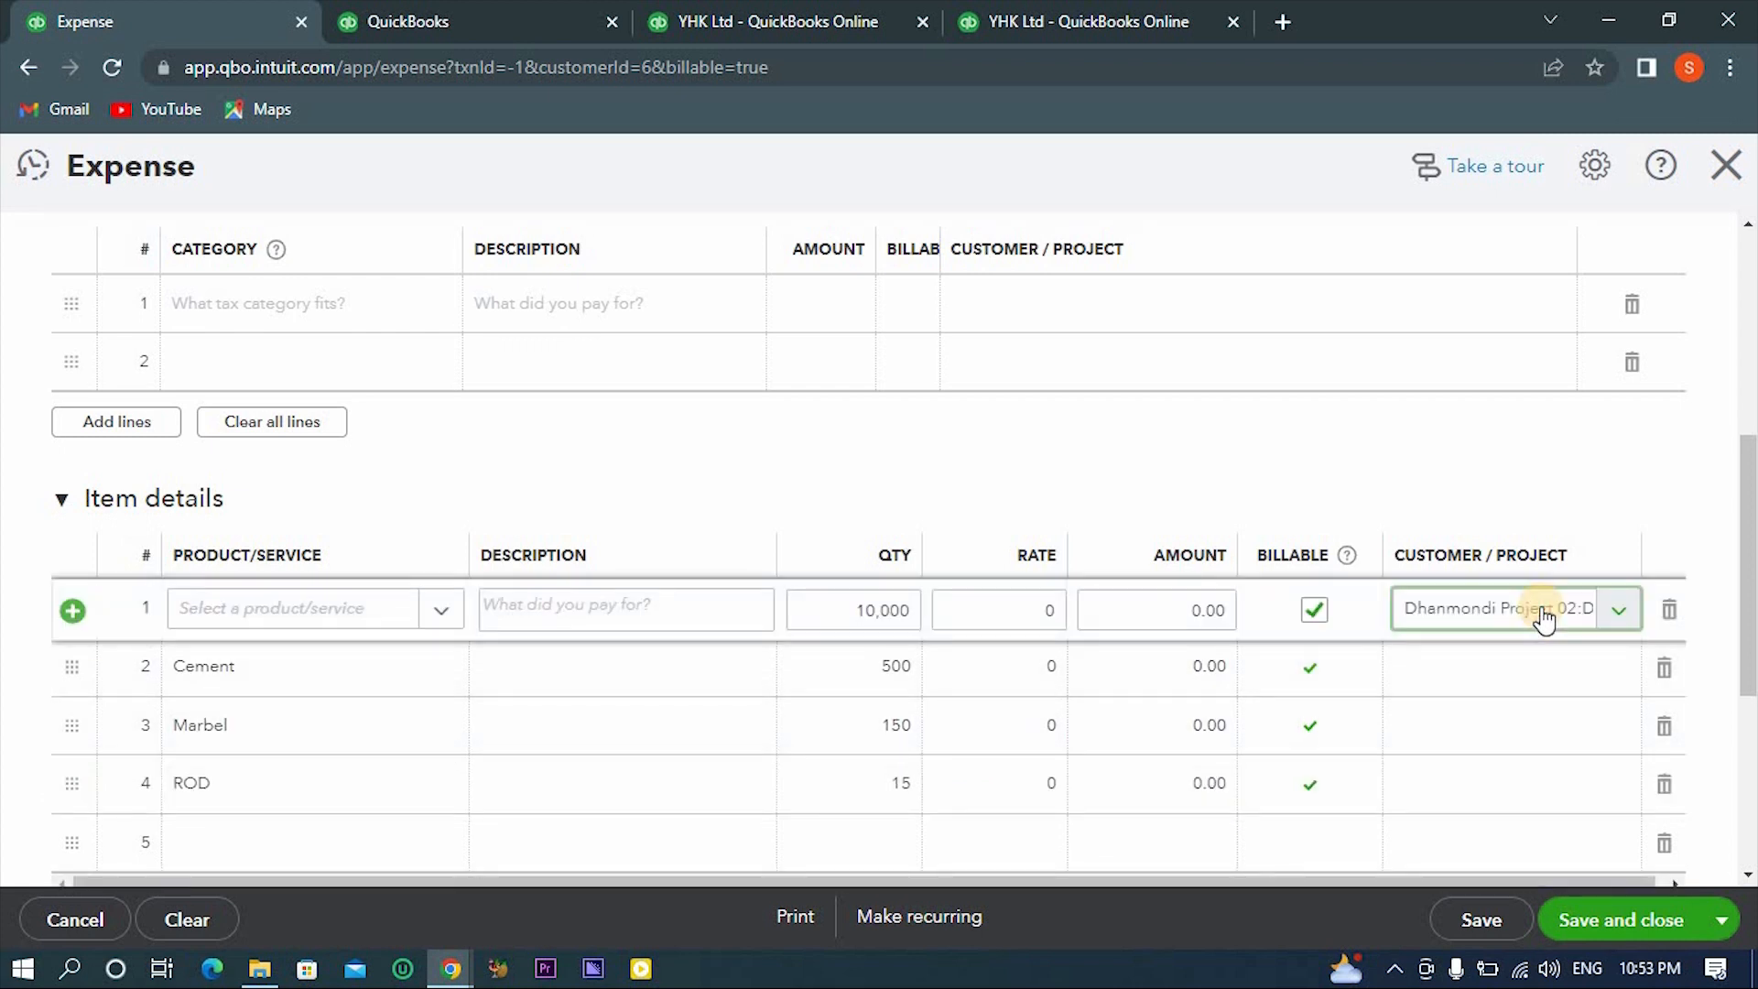
left_click(1624, 609)
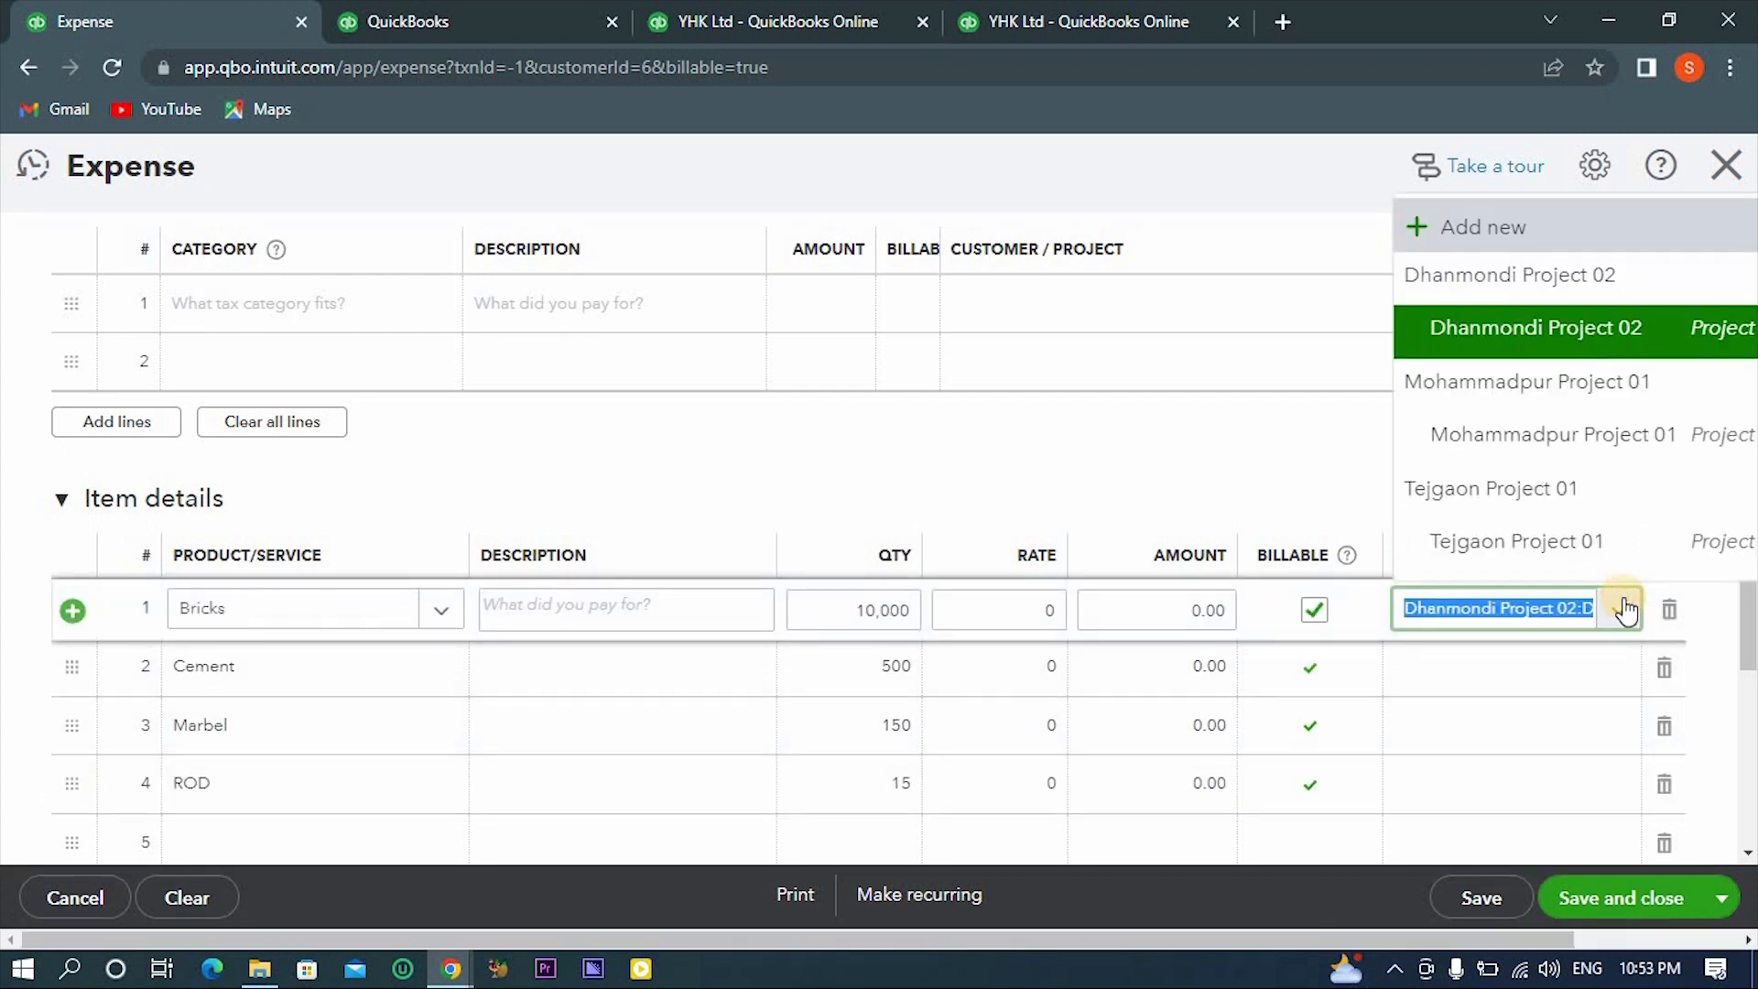
left_click(1586, 346)
left_click(1462, 465)
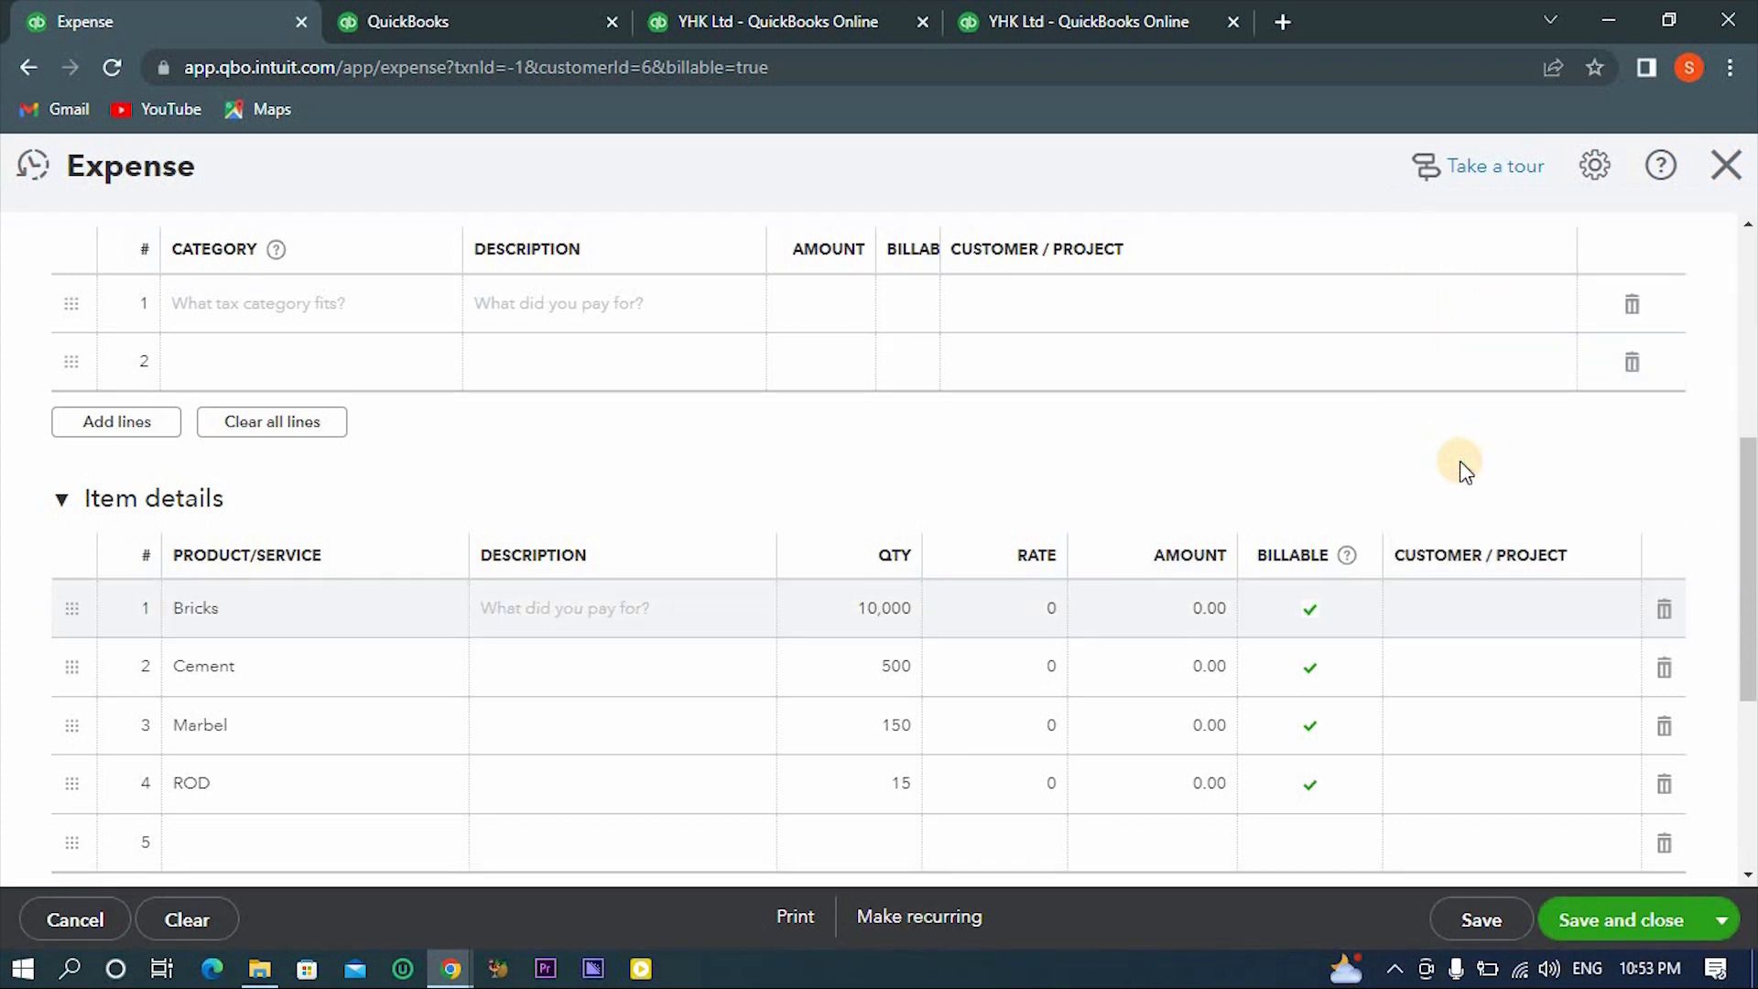
- Review the expense's item lines and header fields, and set the payment account to Inventory Asset
scroll(810, 511, "down", 4)
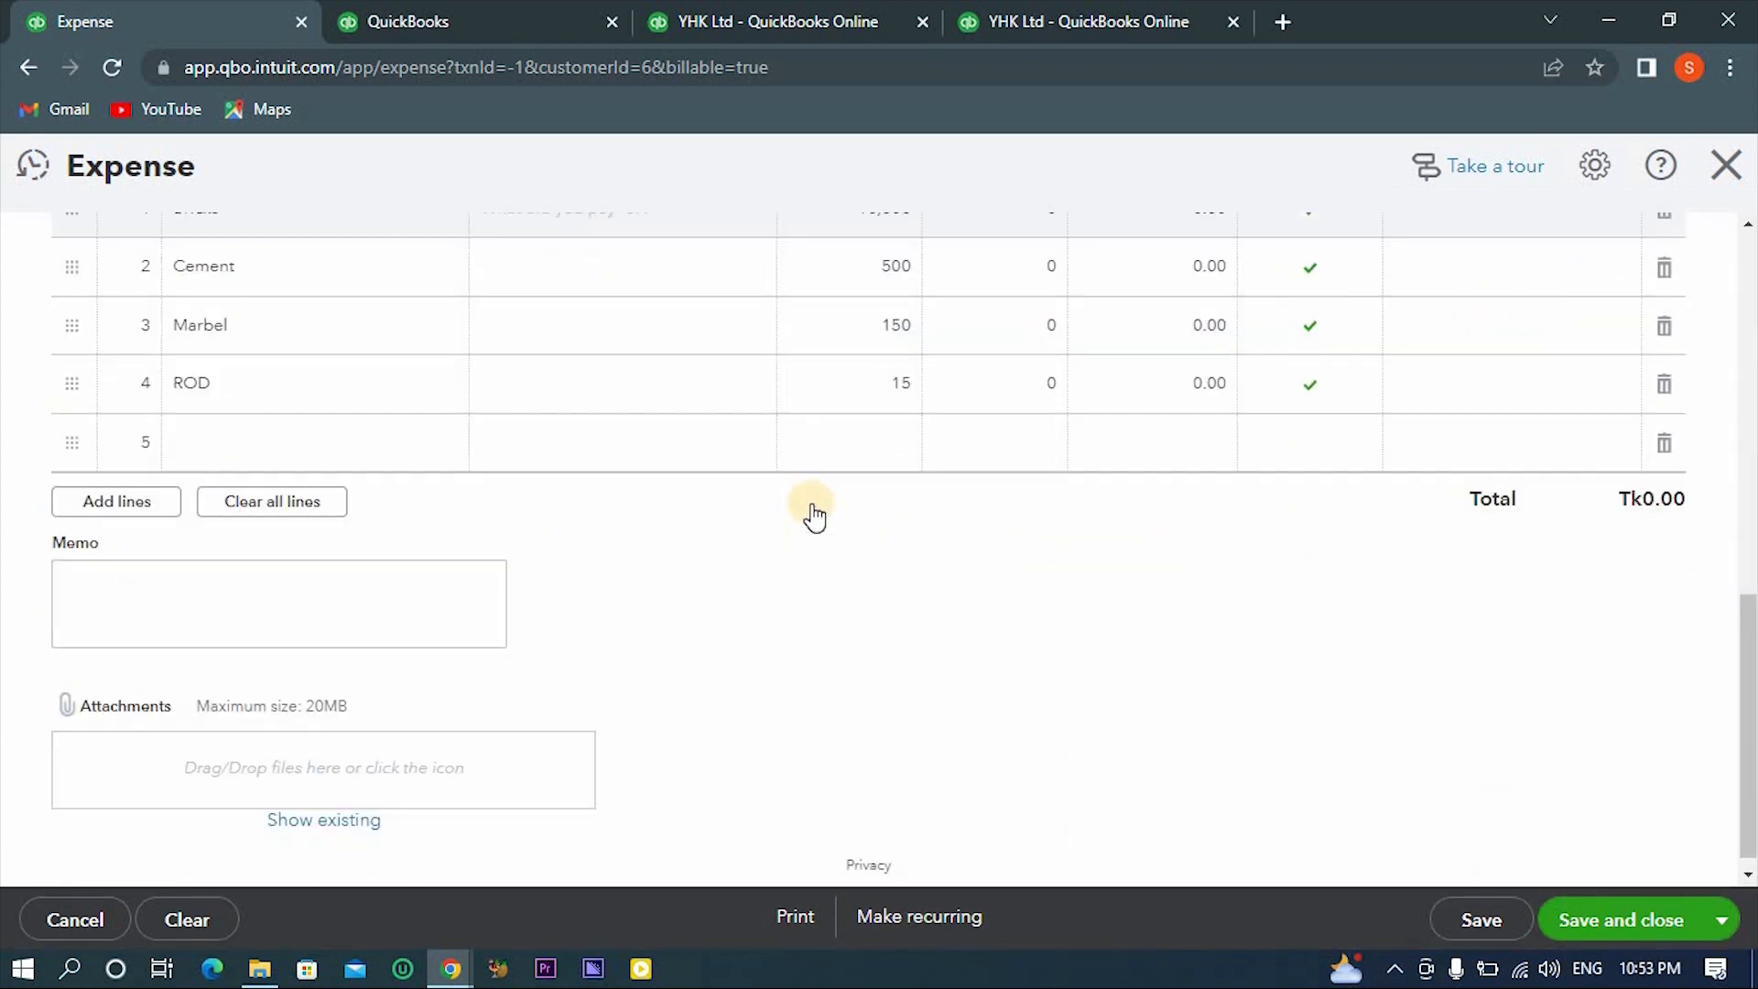
scroll(812, 511, "up", 7)
scroll(812, 504, "up", 3)
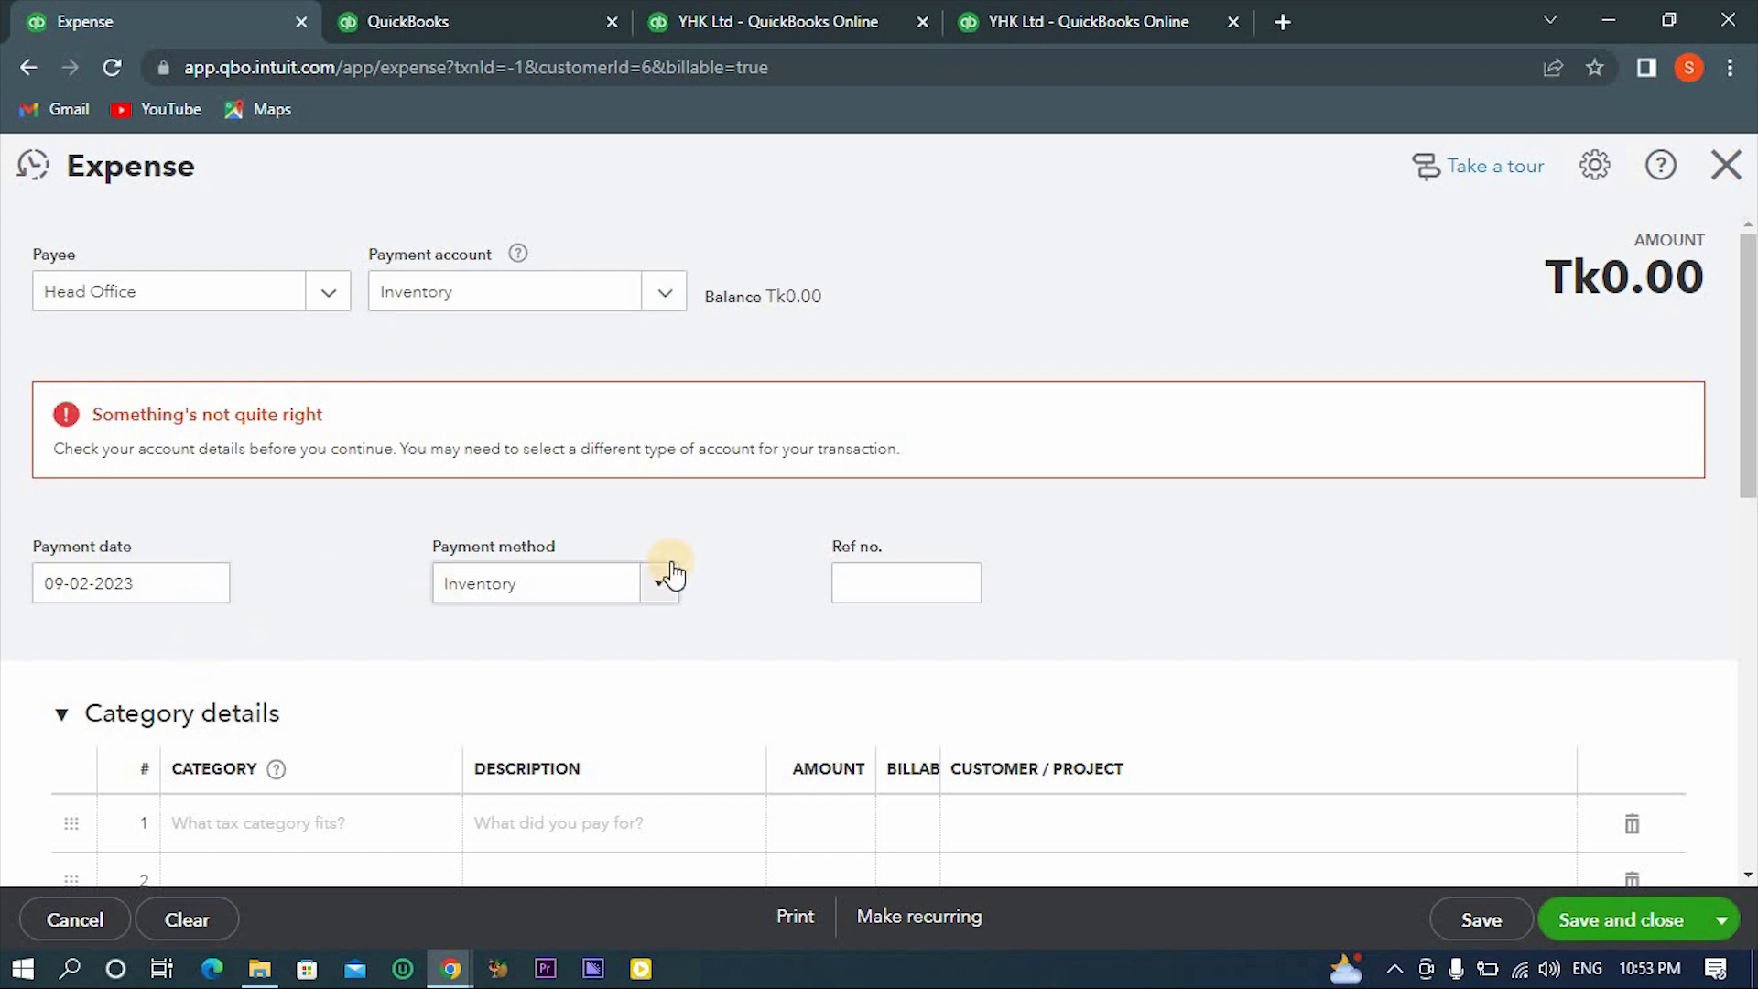
scroll(673, 572, "down", 5)
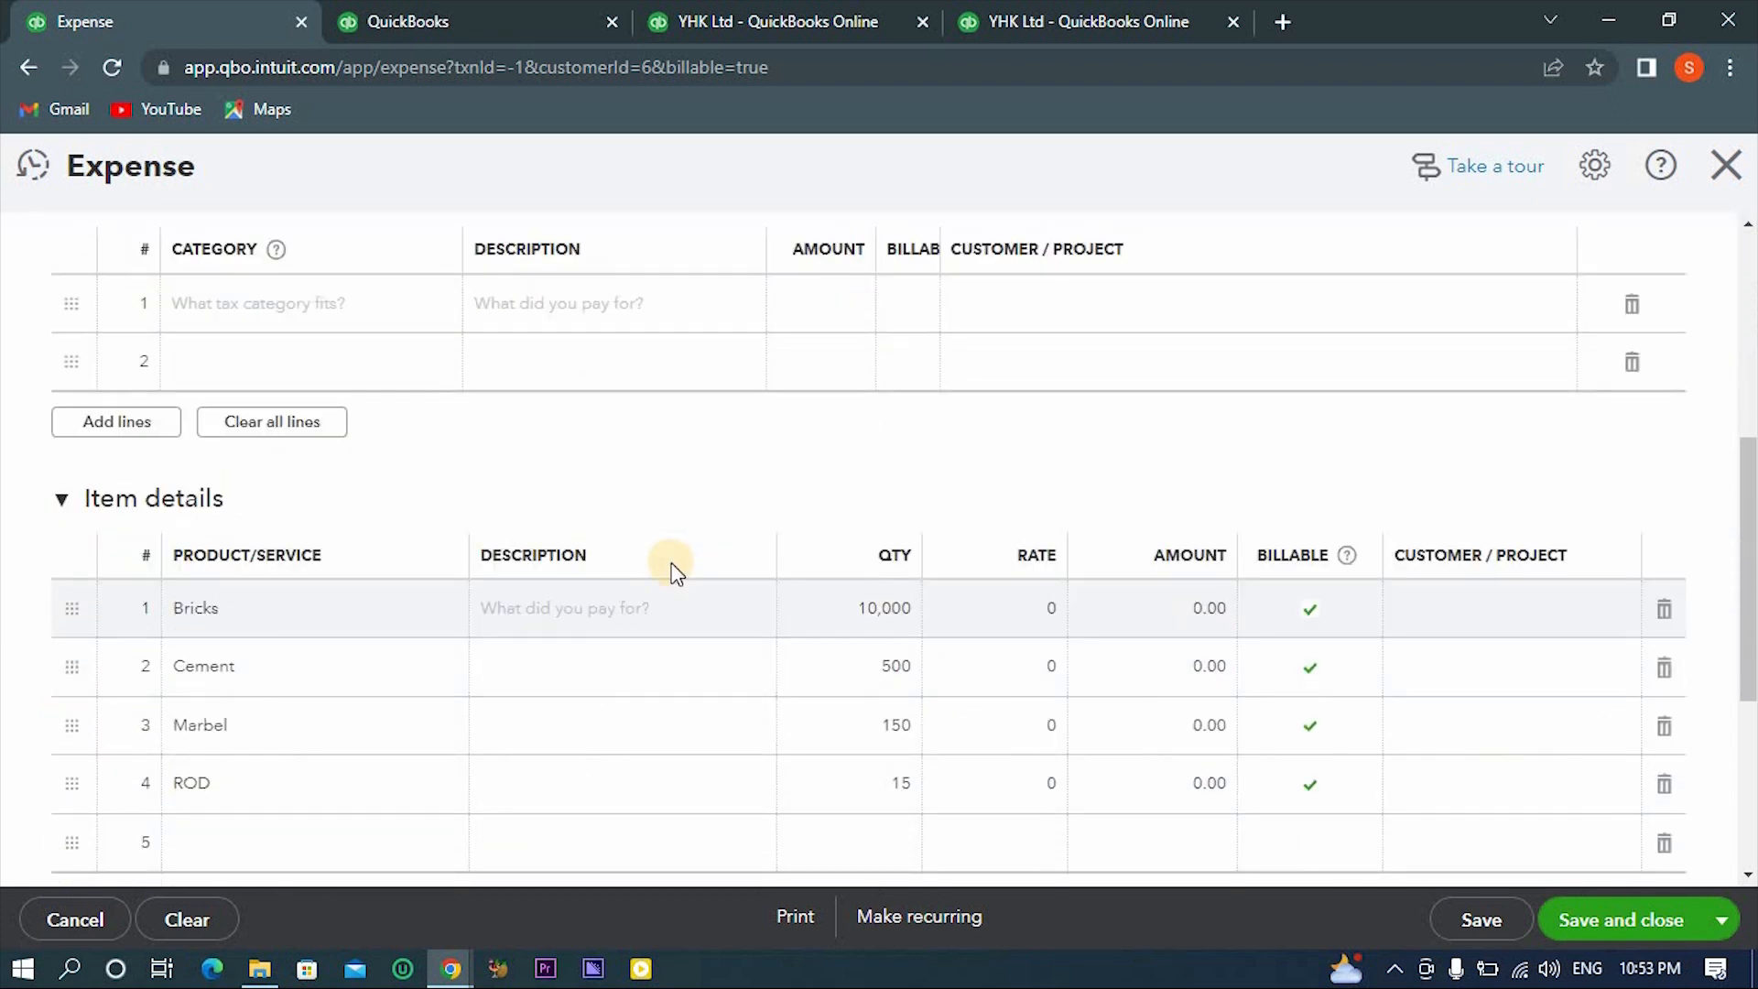
scroll(674, 573, "down", 4)
scroll(674, 574, "up", 7)
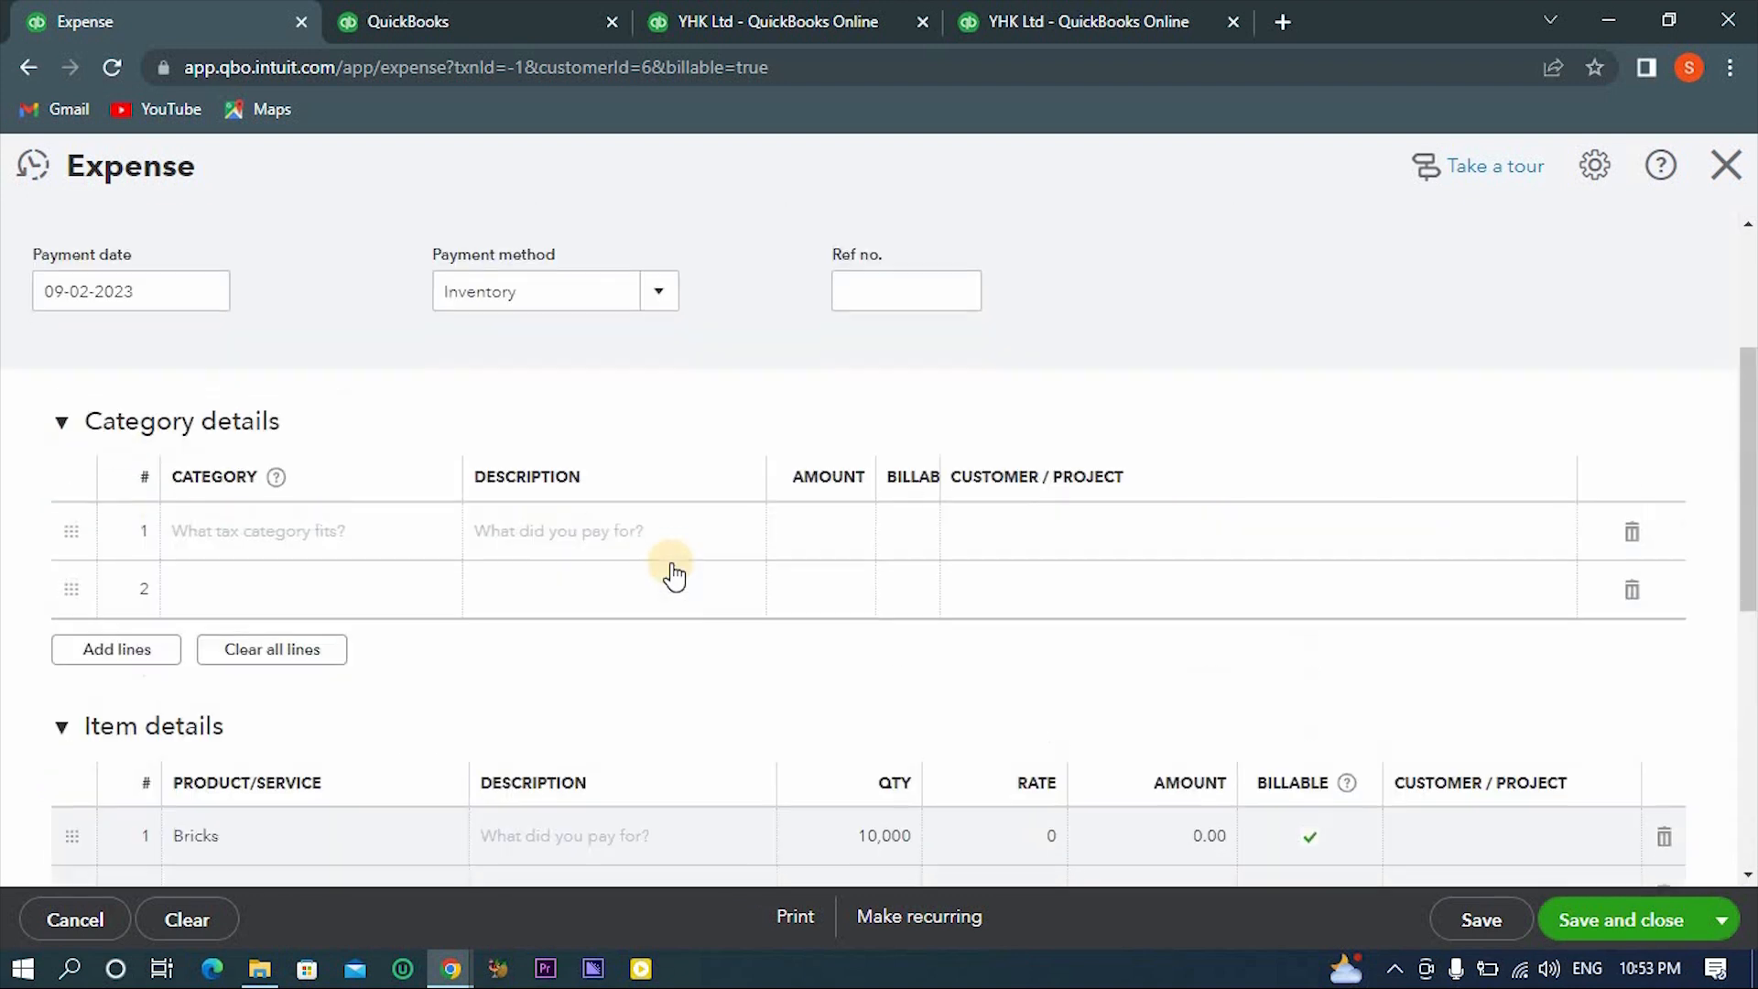
scroll(673, 572, "up", 3)
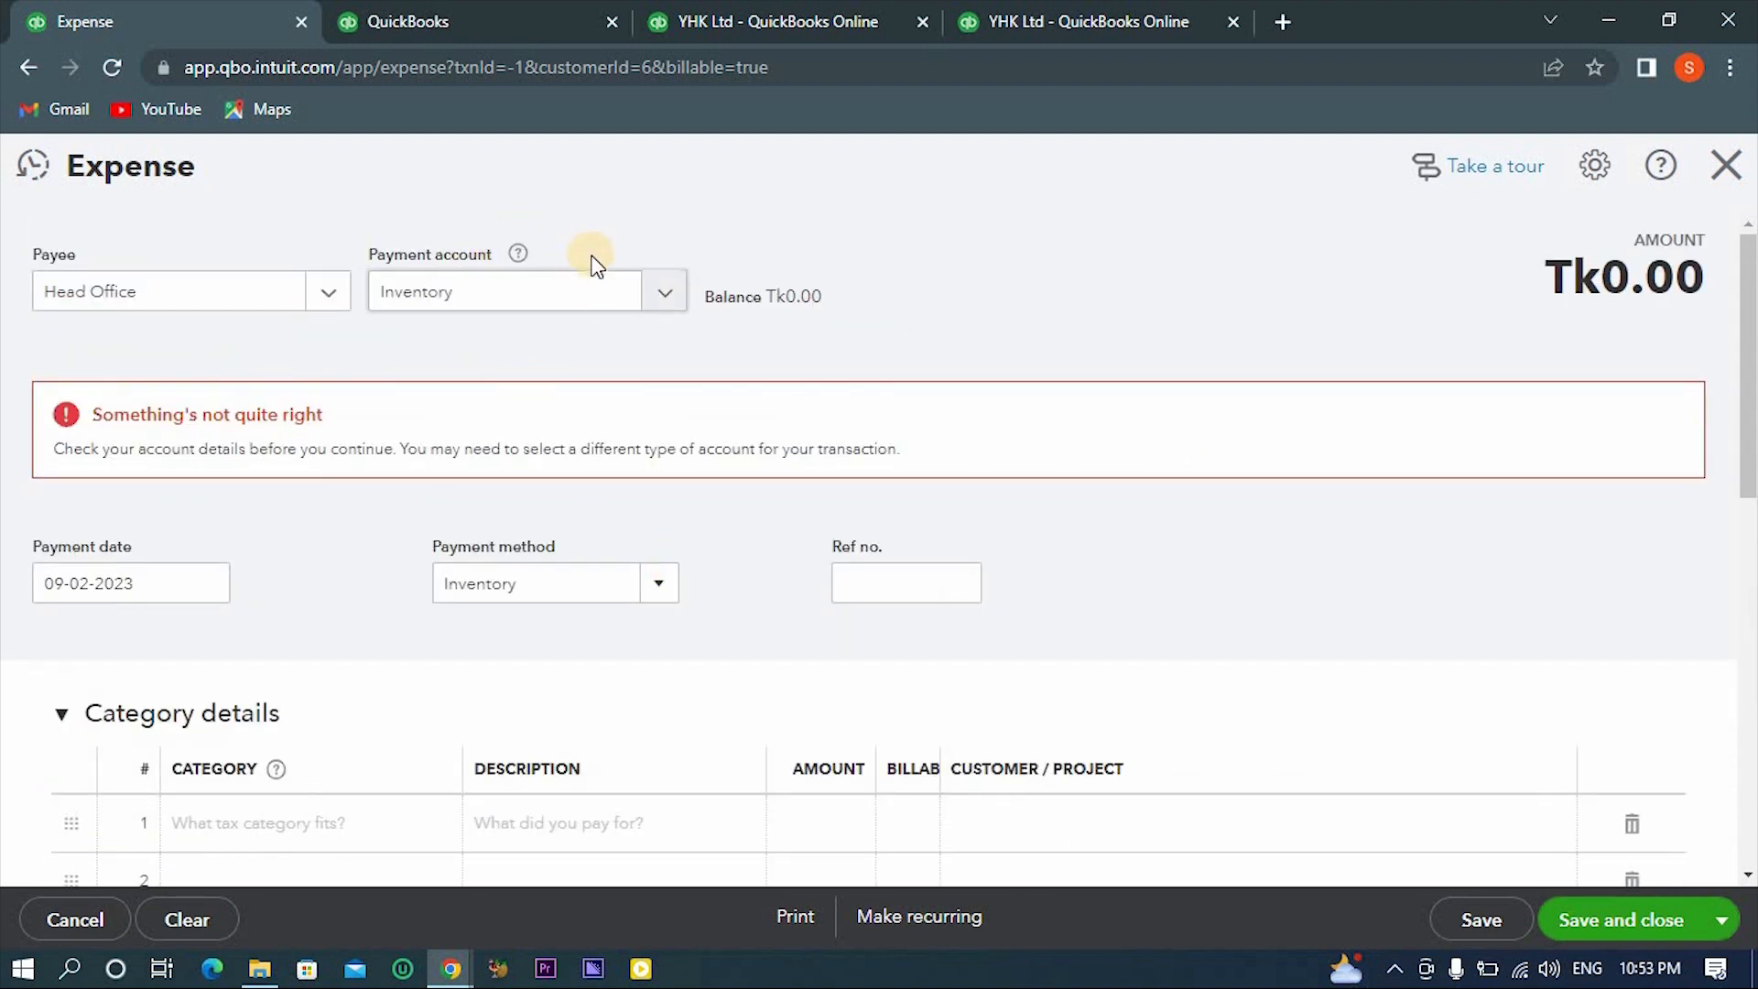
left_click(648, 293)
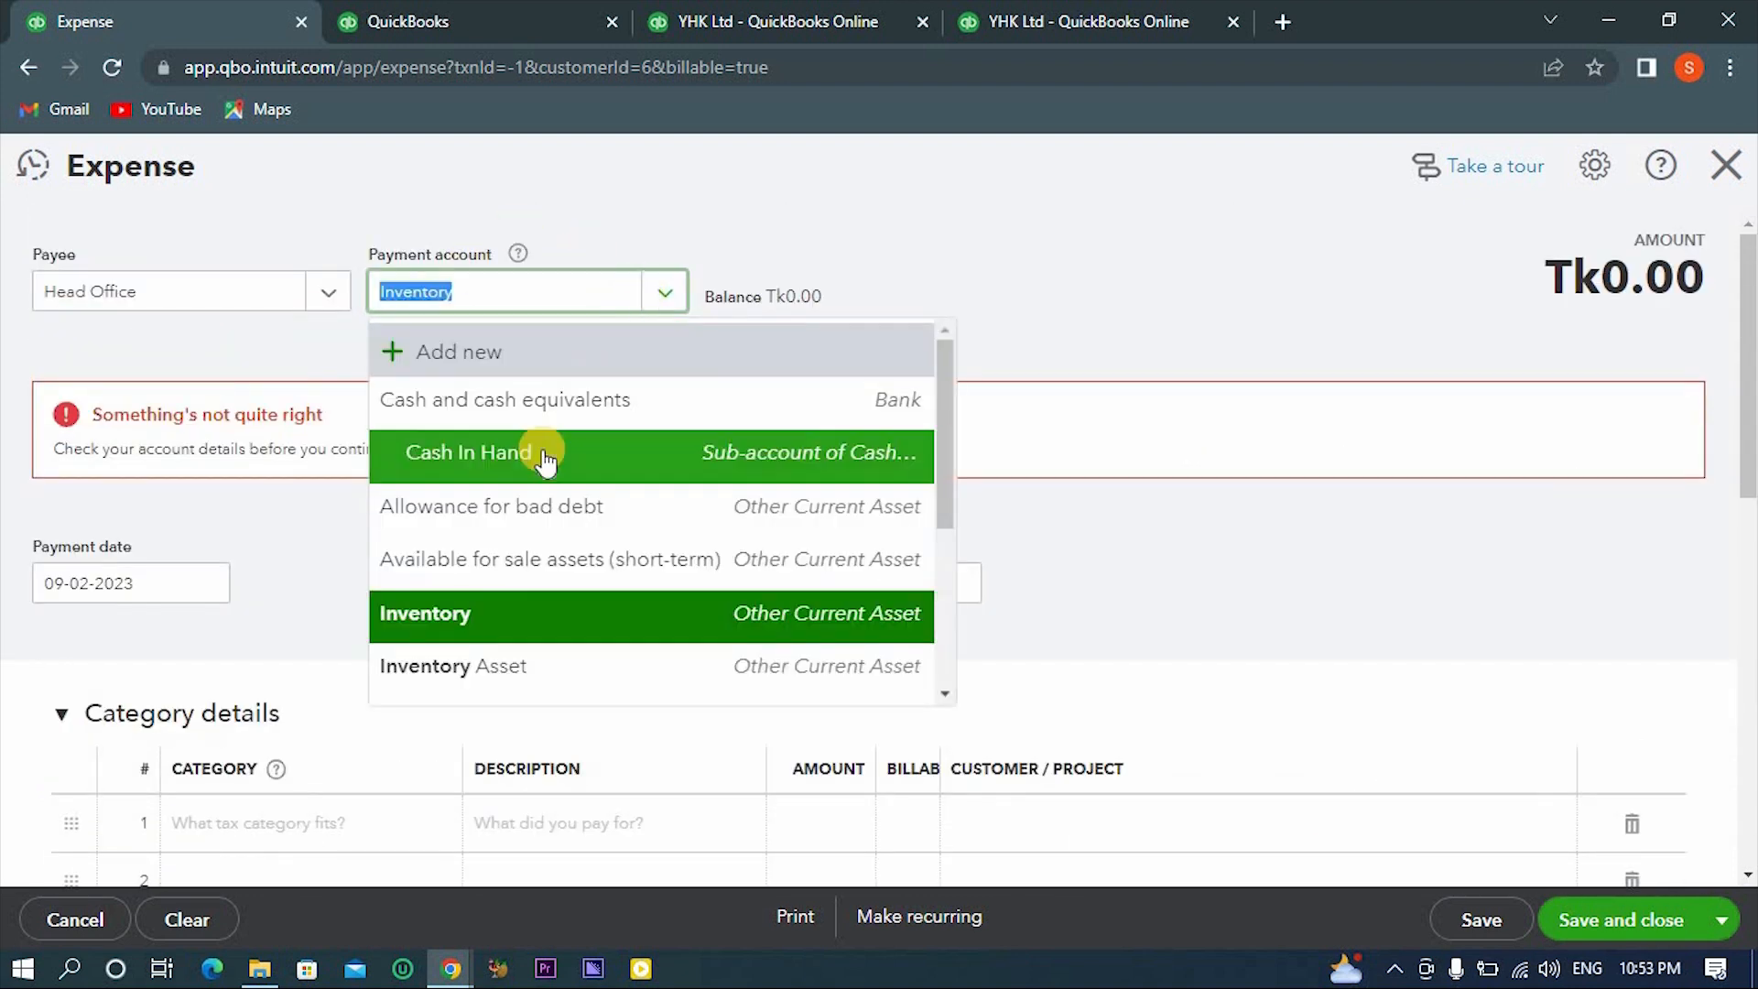
scroll(545, 462, "down", 3)
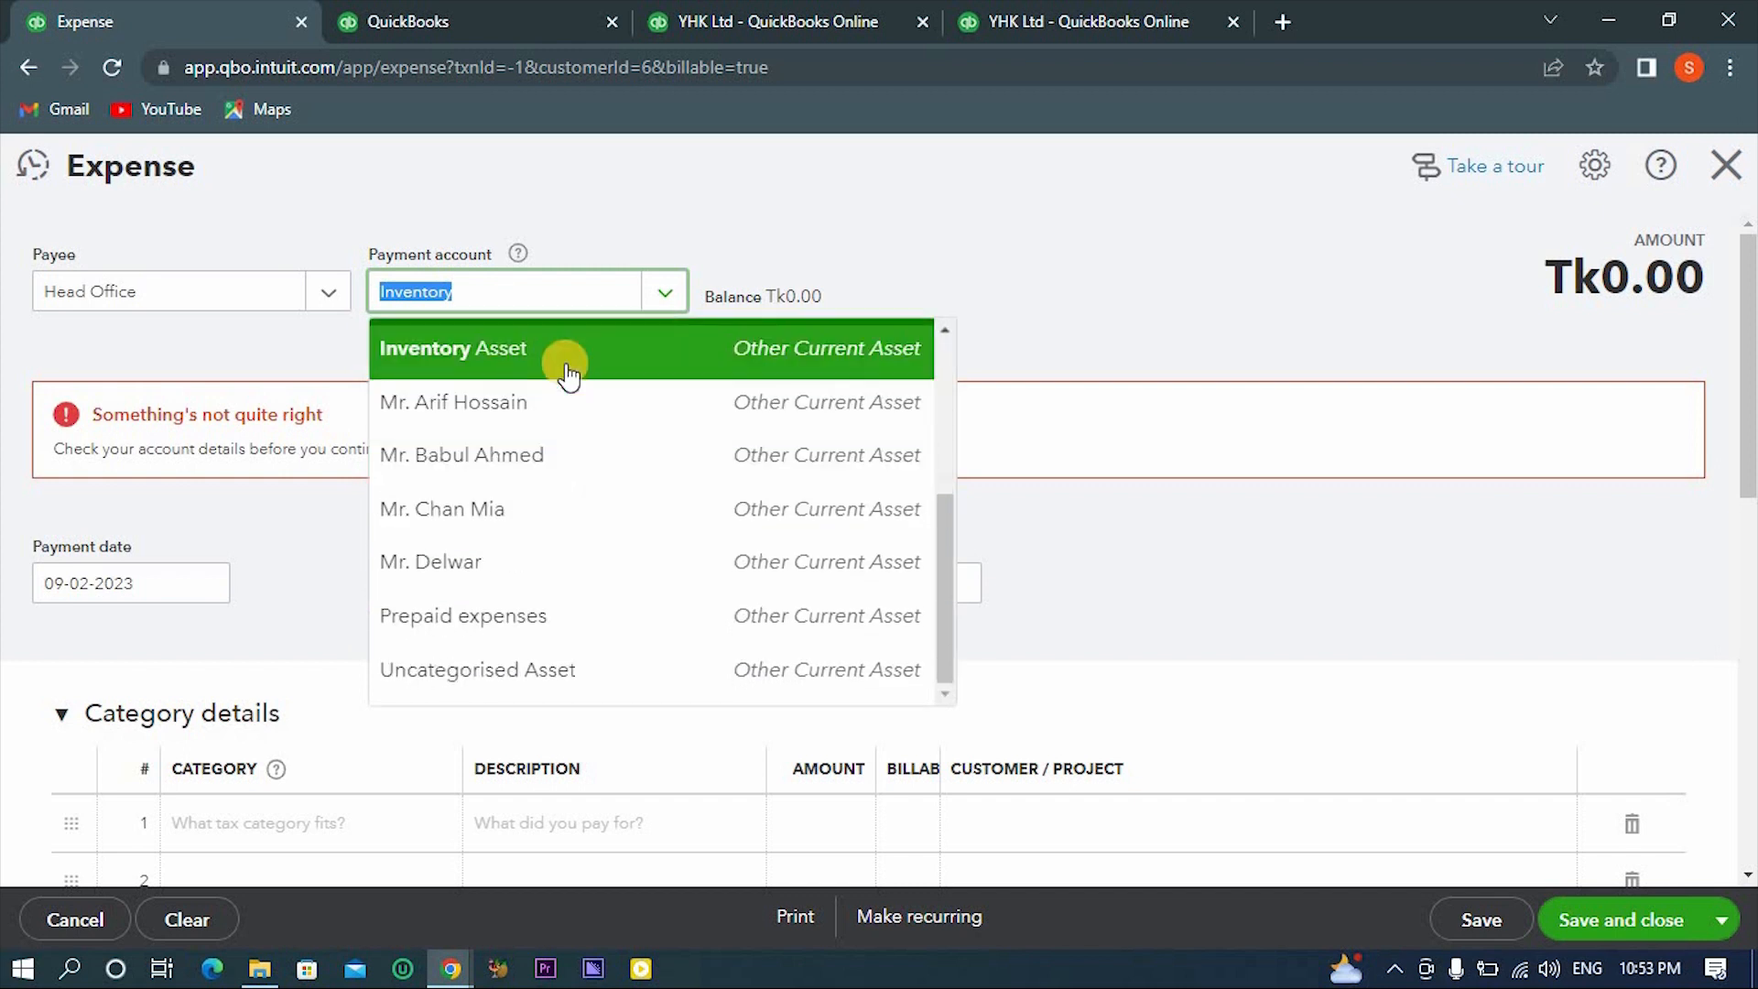
scroll(569, 366, "up", 3)
scroll(569, 377, "down", 1)
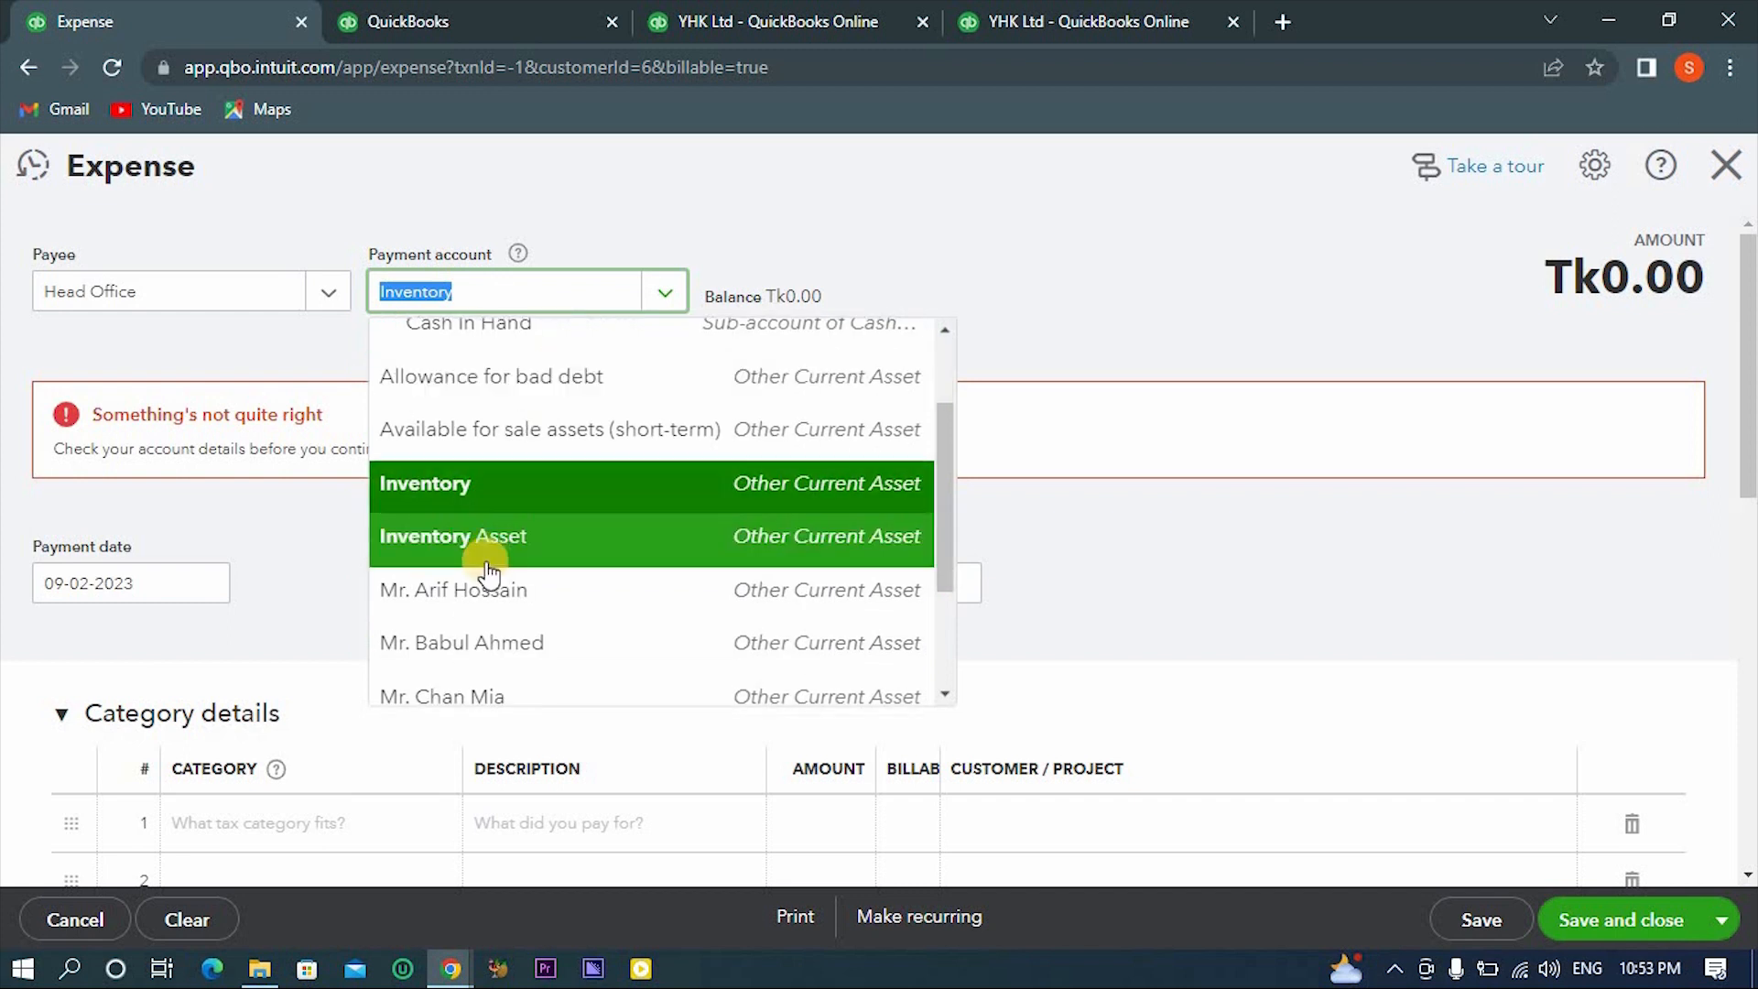
left_click(488, 569)
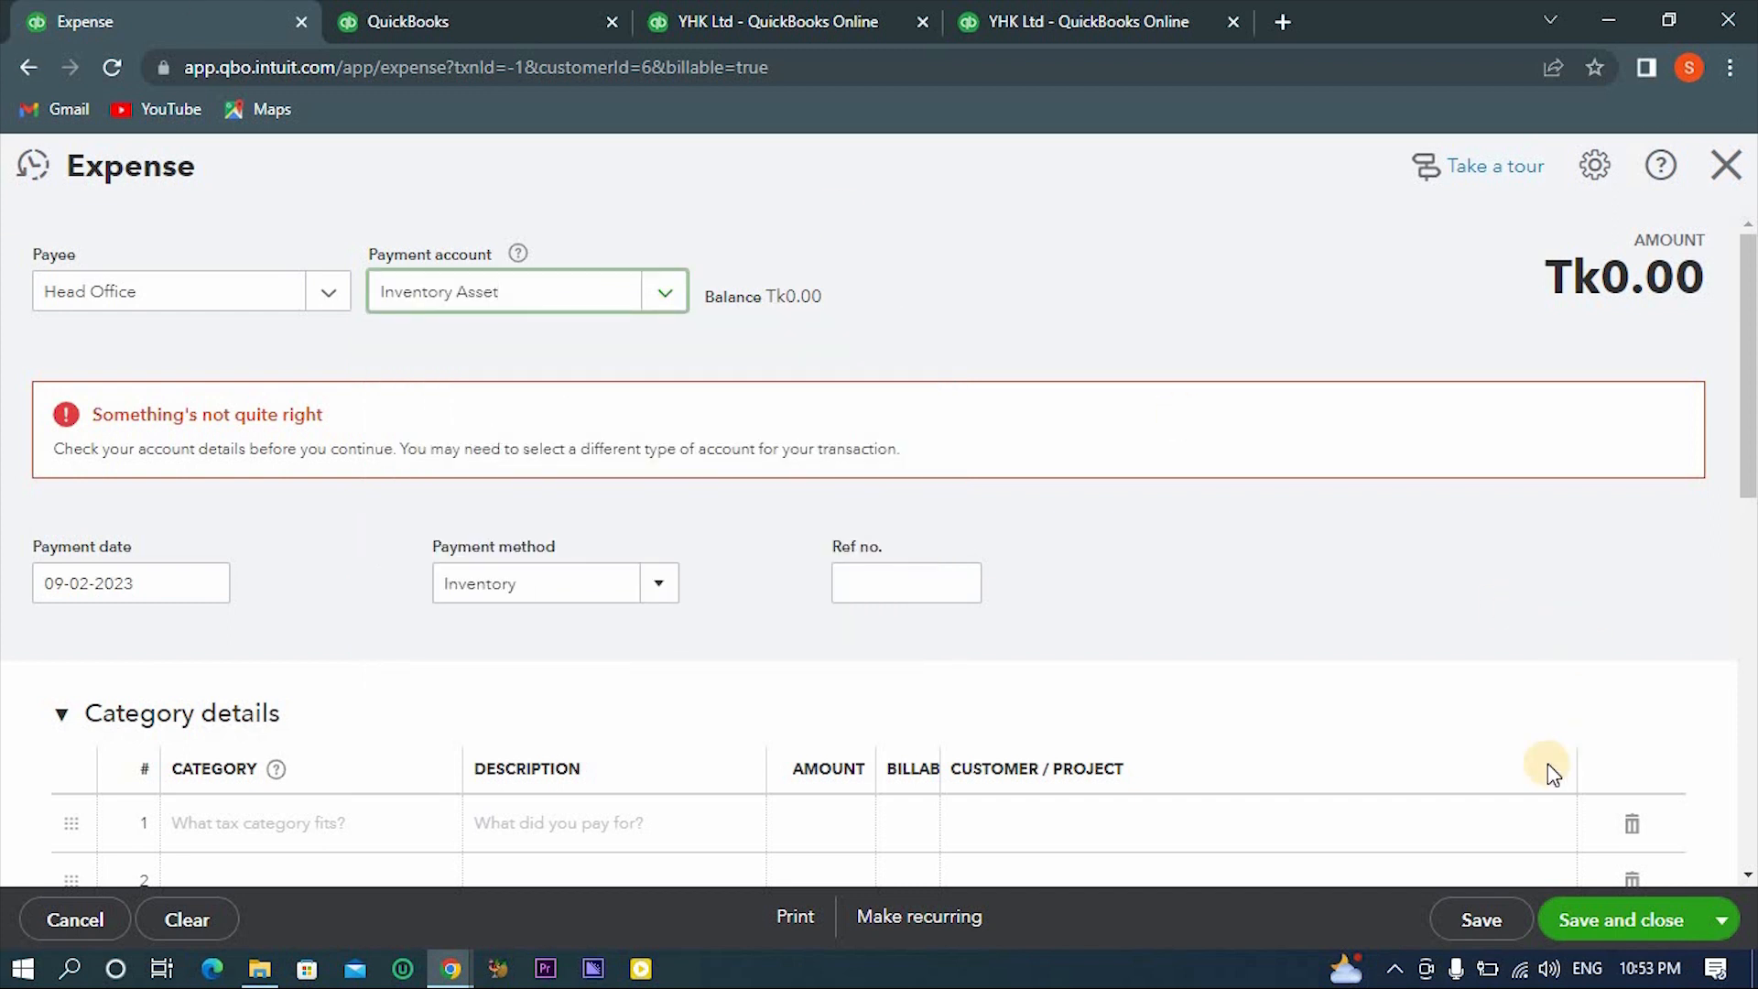
left_click(1108, 272)
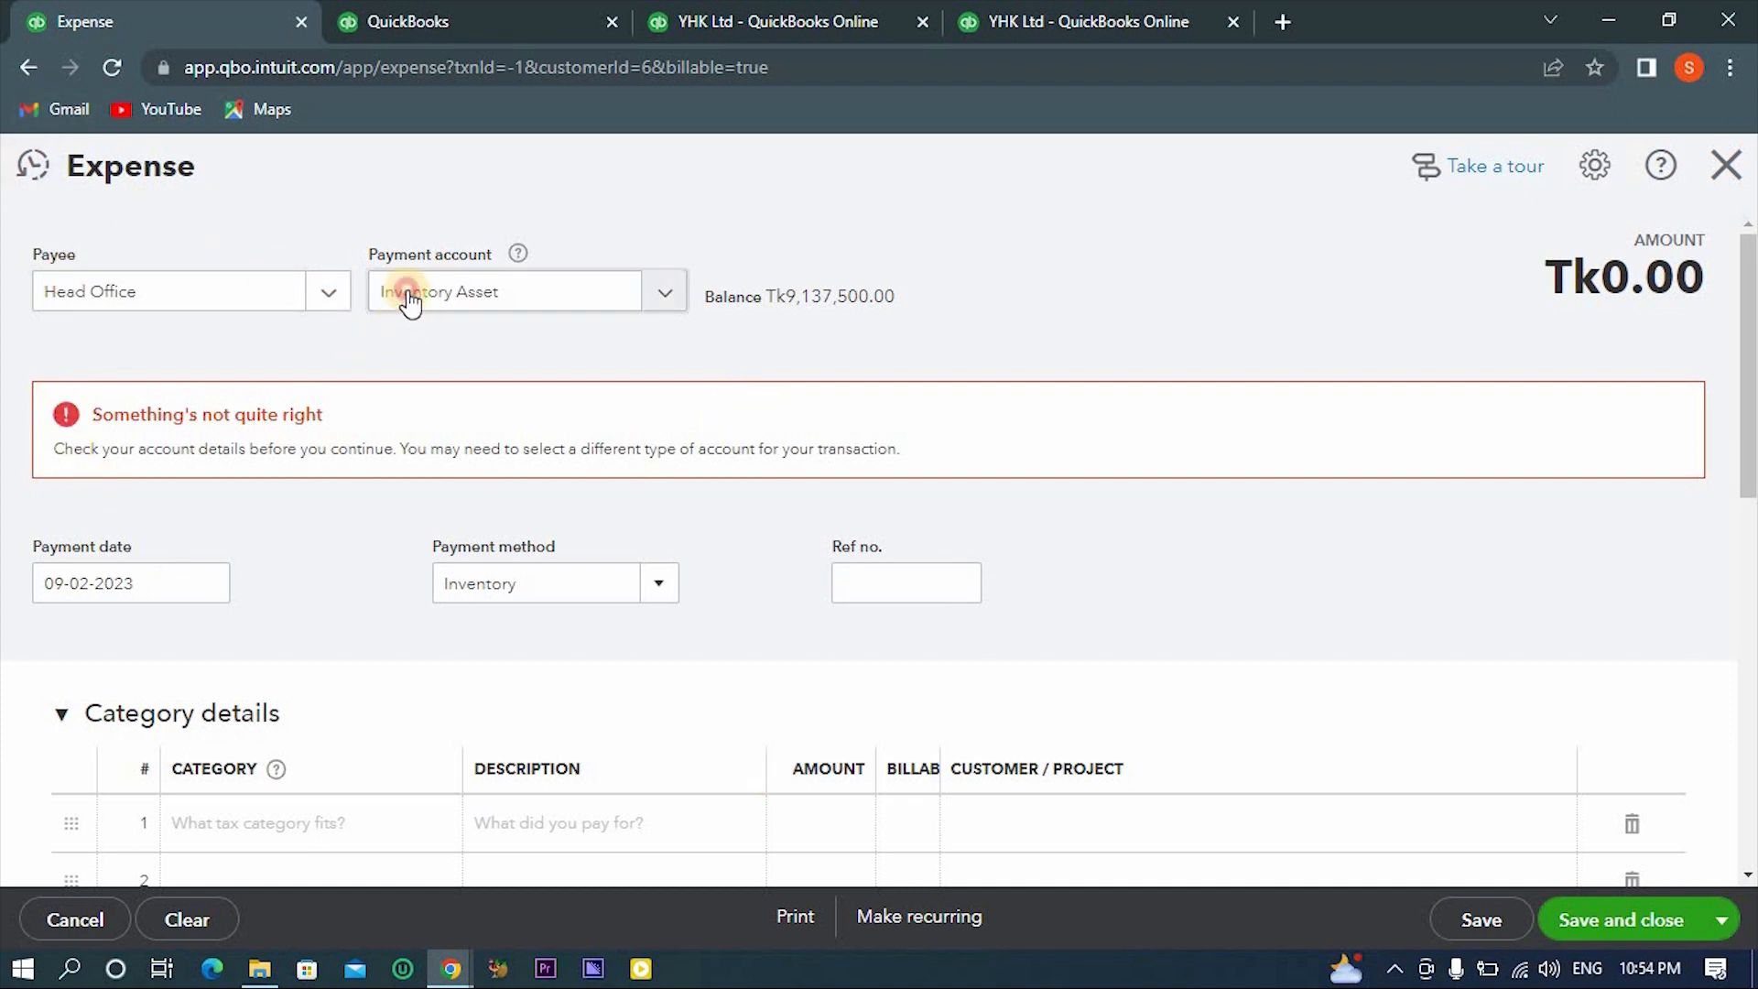
- Switch the payment account to Inventory to compare its balance, and return it to Inventory Asset
left_click(409, 298)
left_click(417, 604)
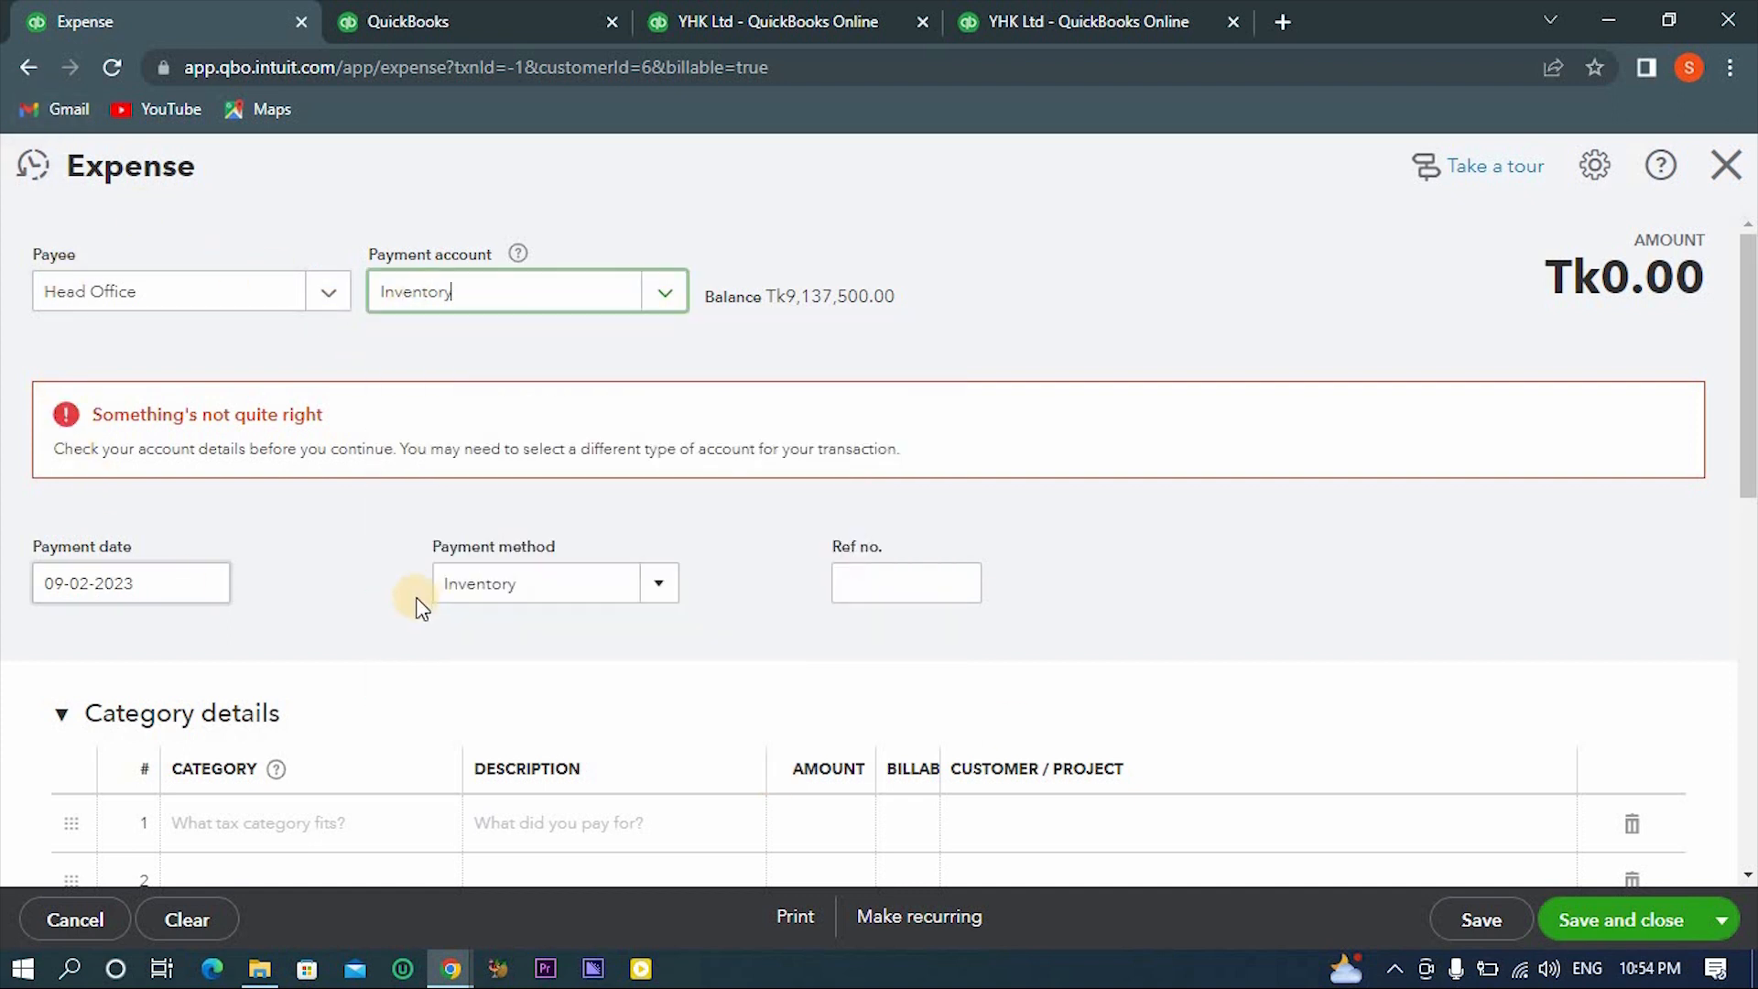
left_click(982, 261)
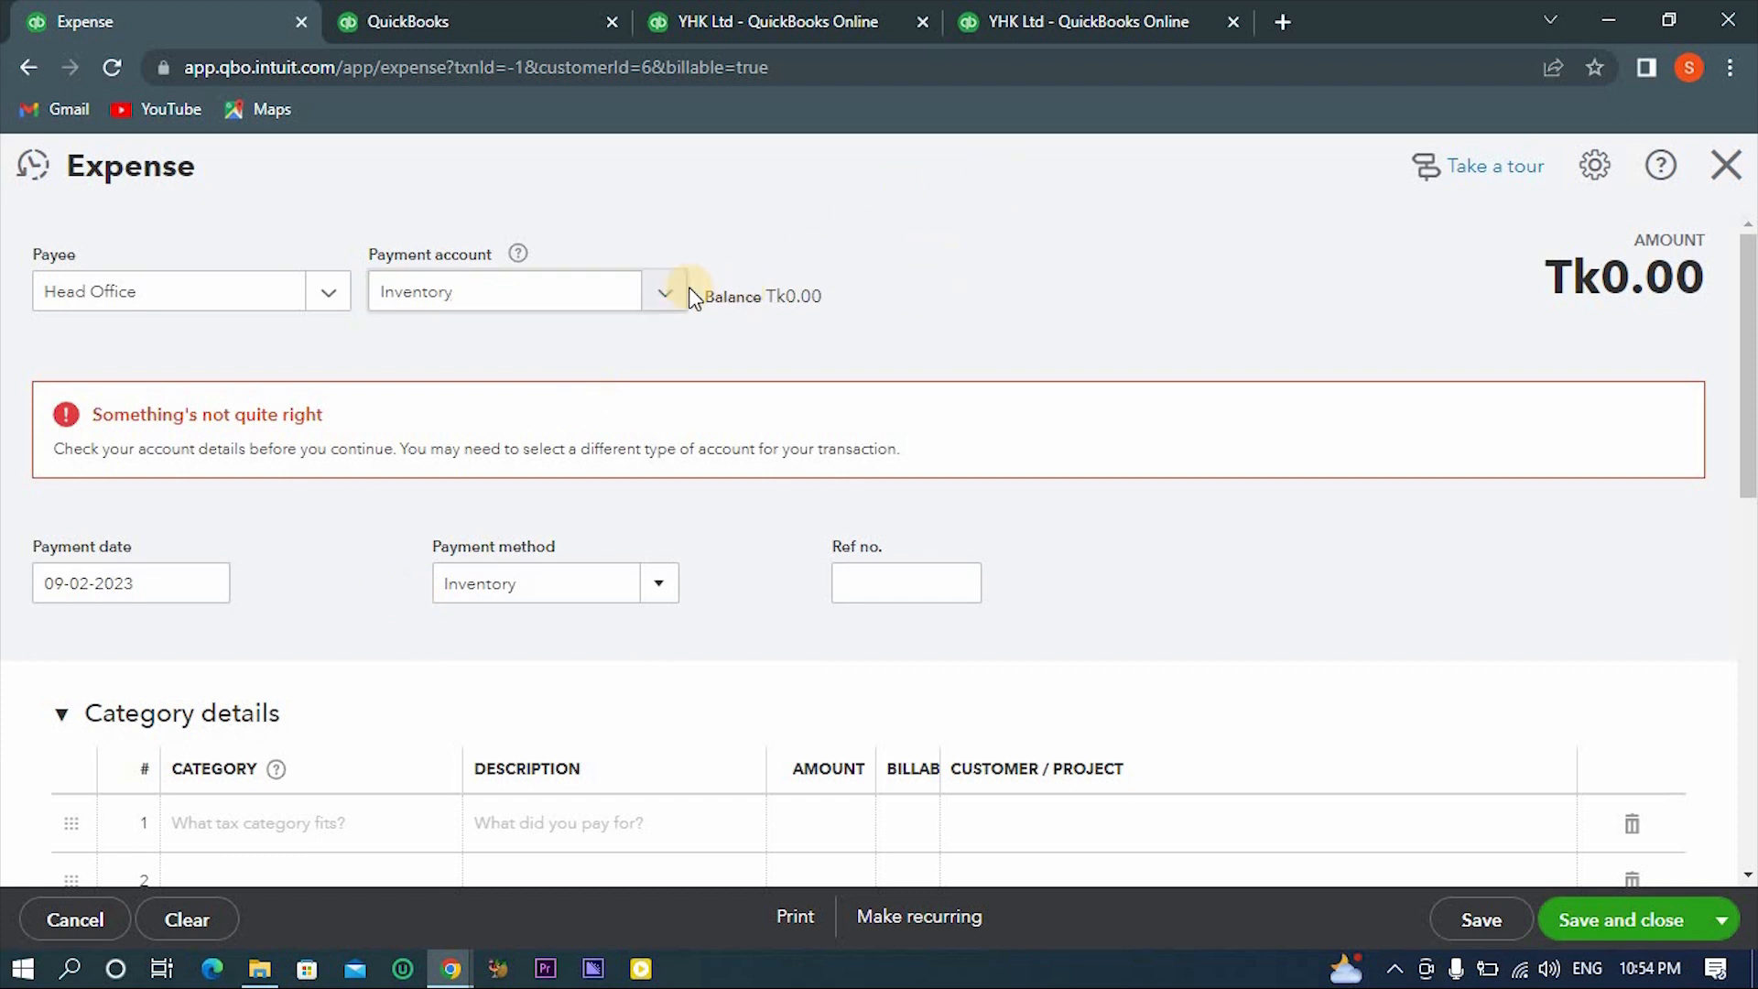
left_click(667, 295)
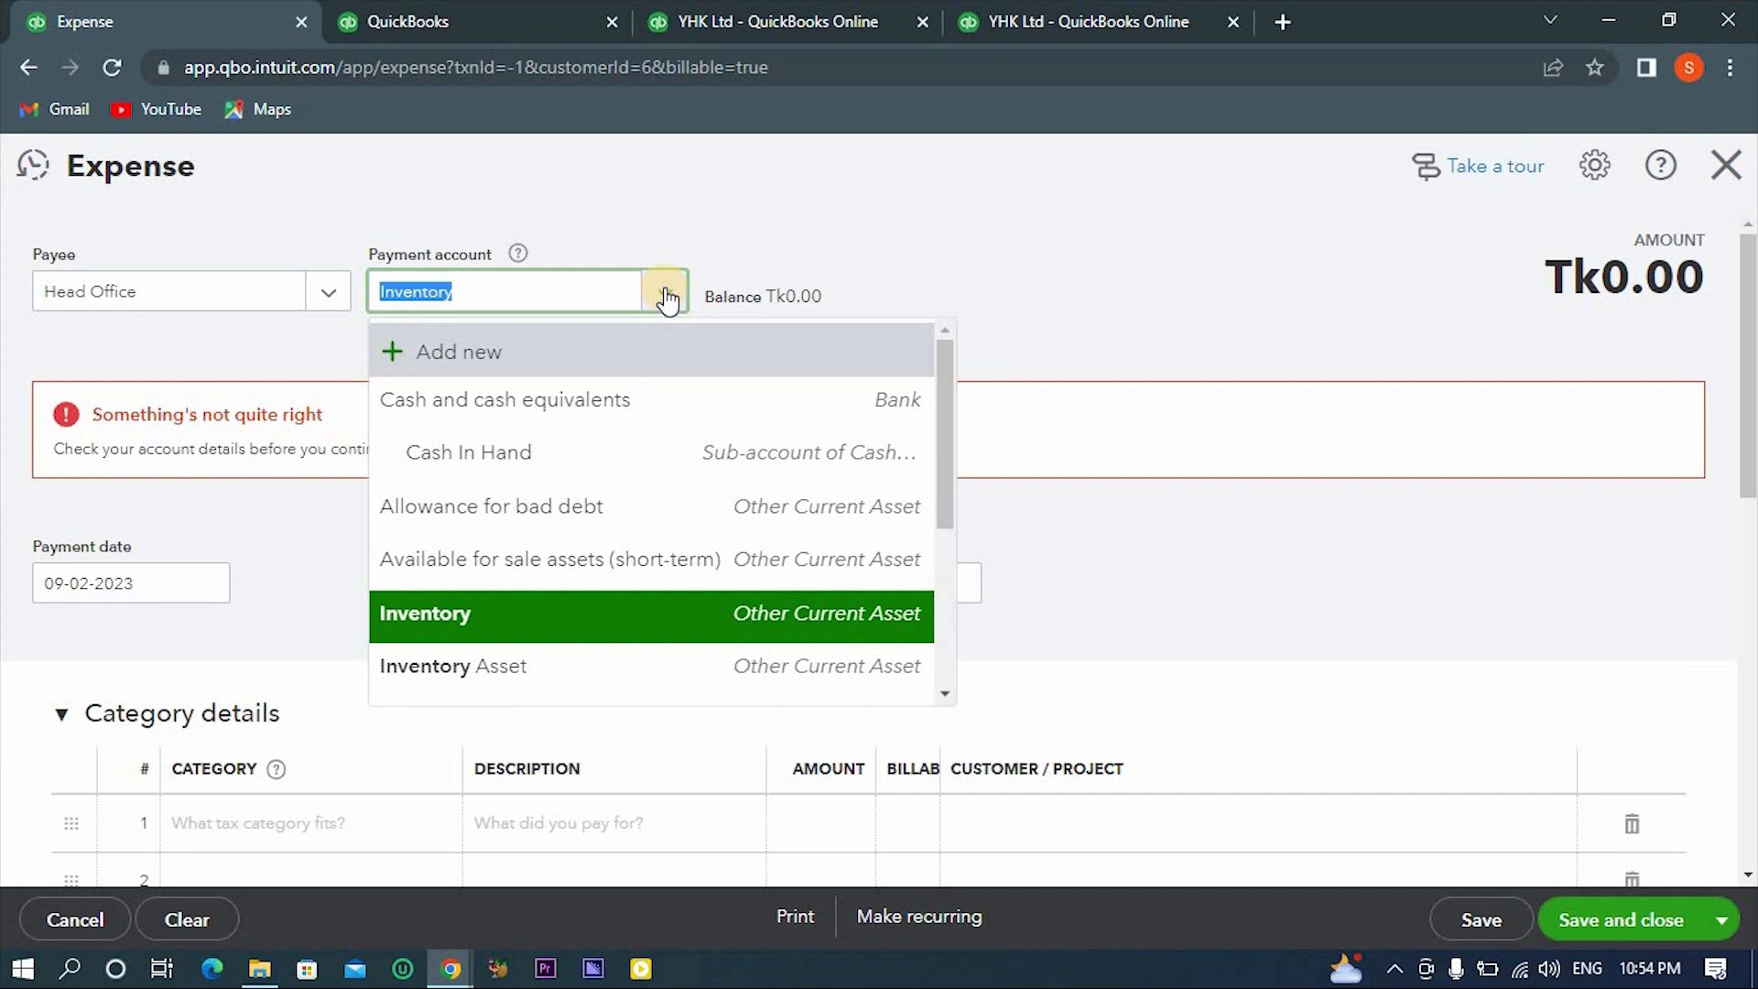
left_click(824, 243)
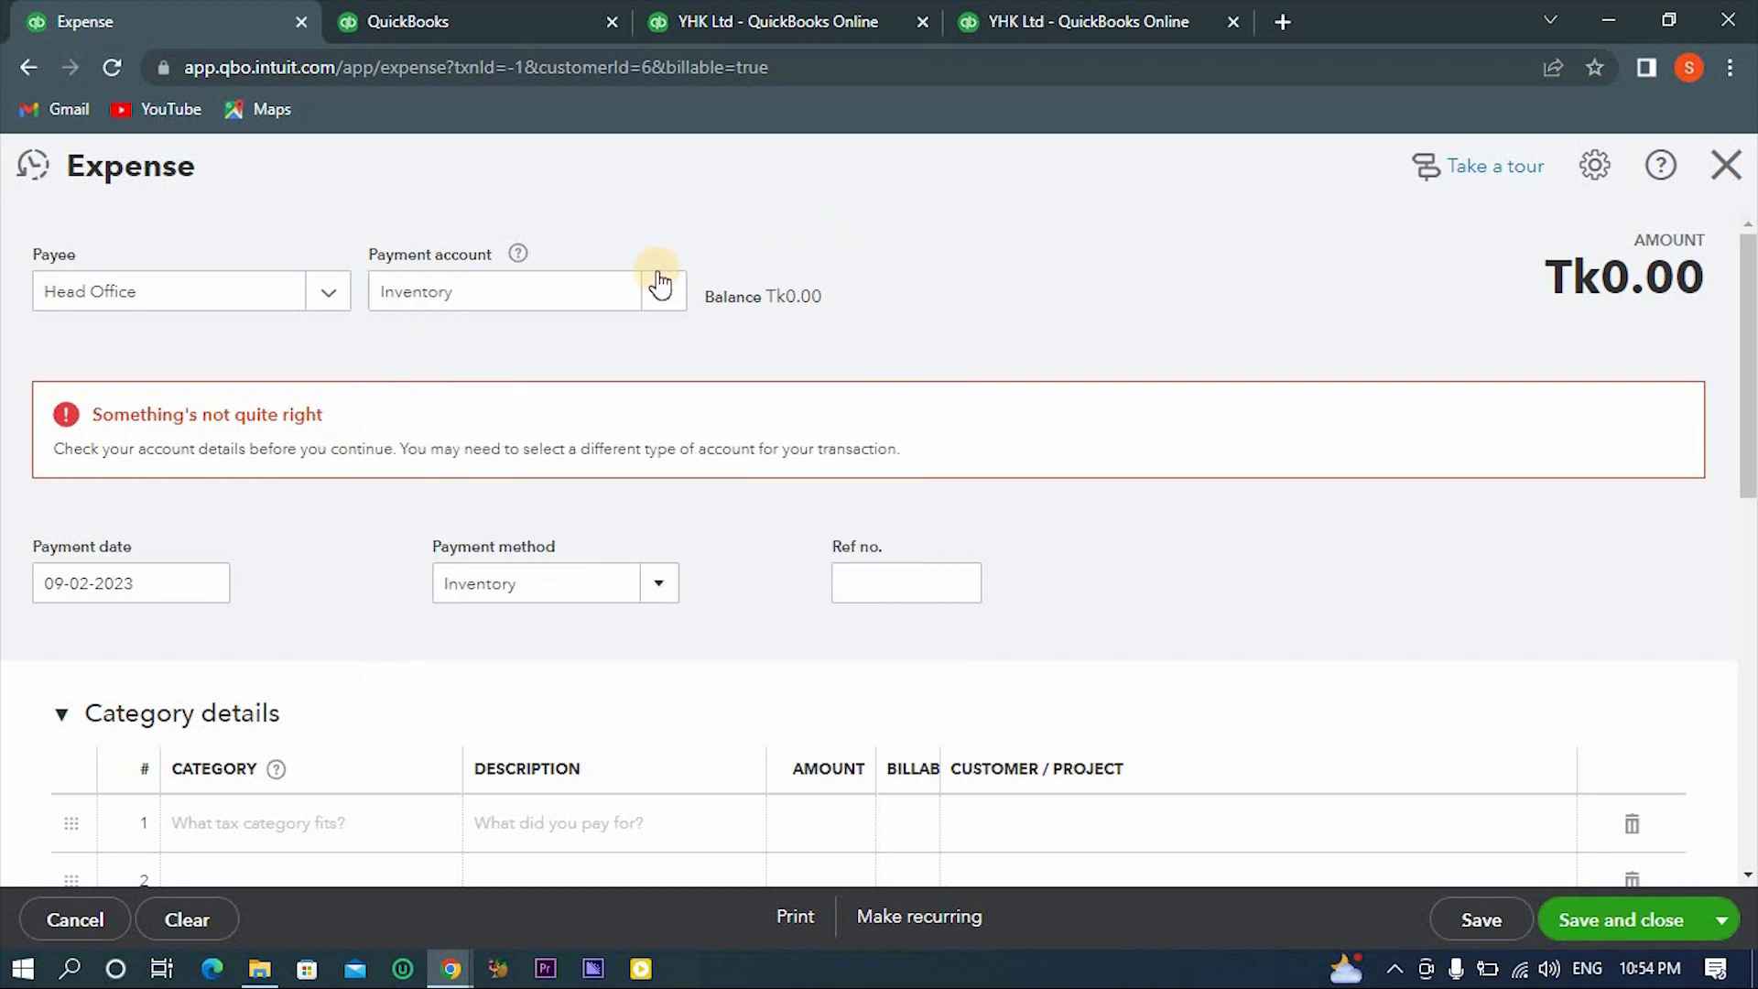
double_click(779, 302)
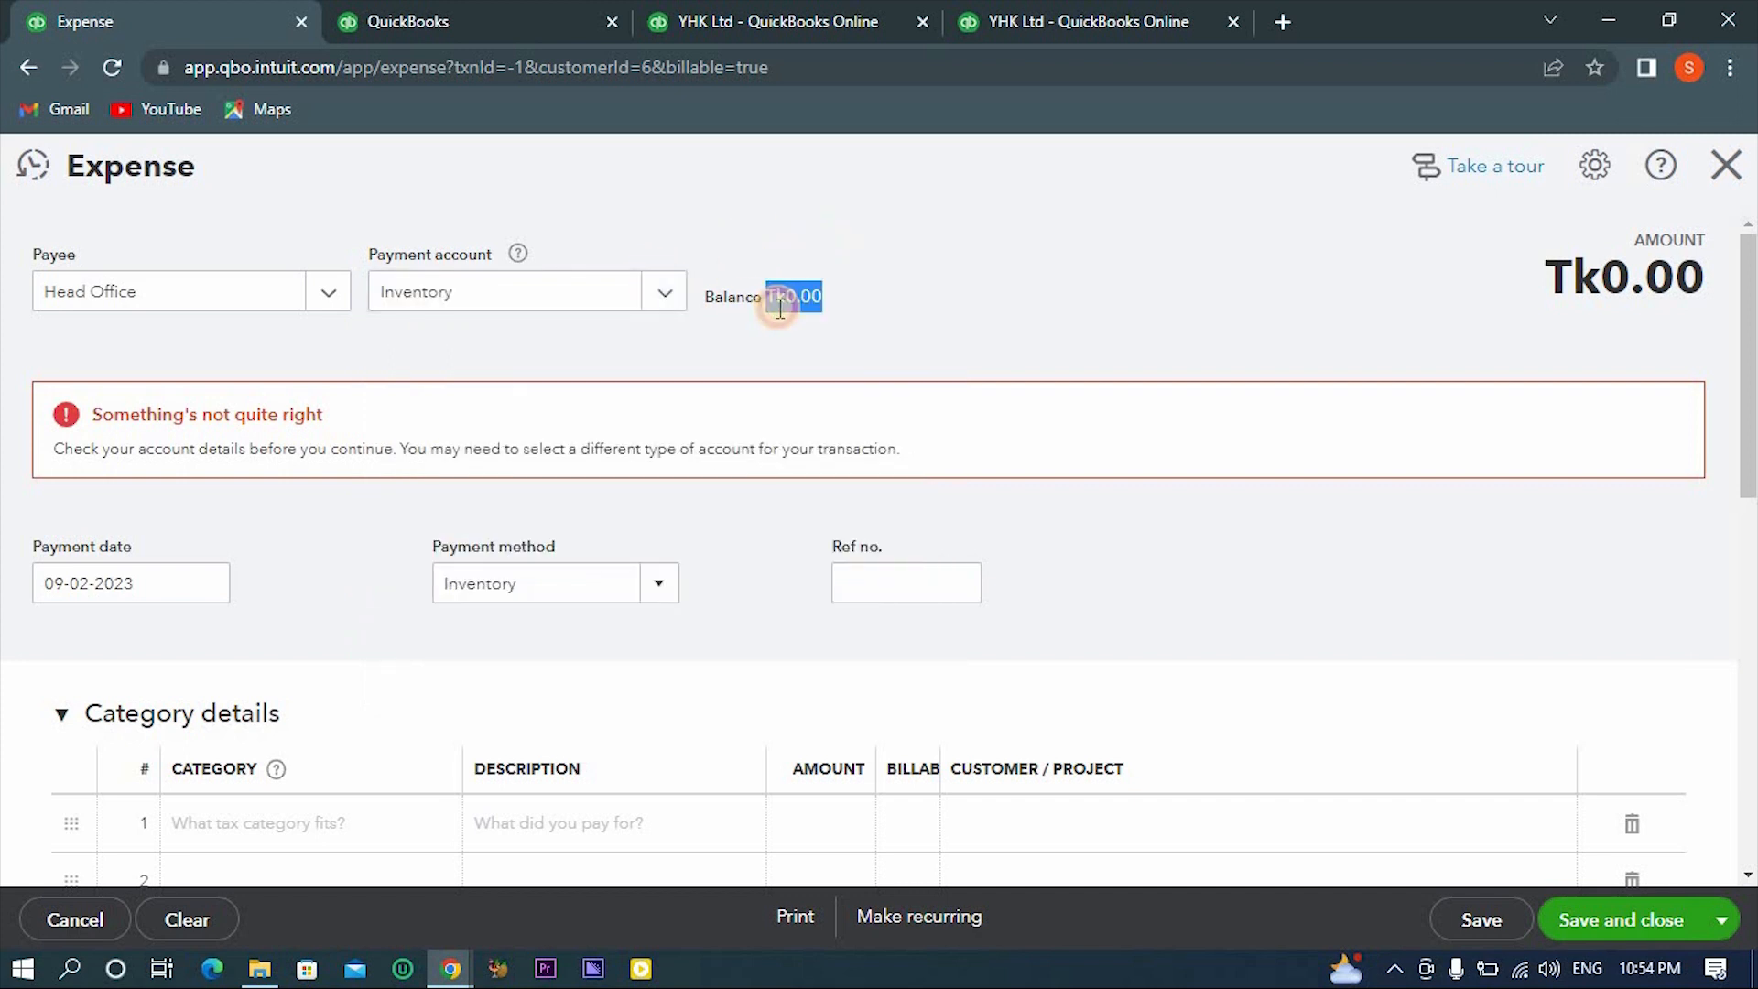
left_click(665, 293)
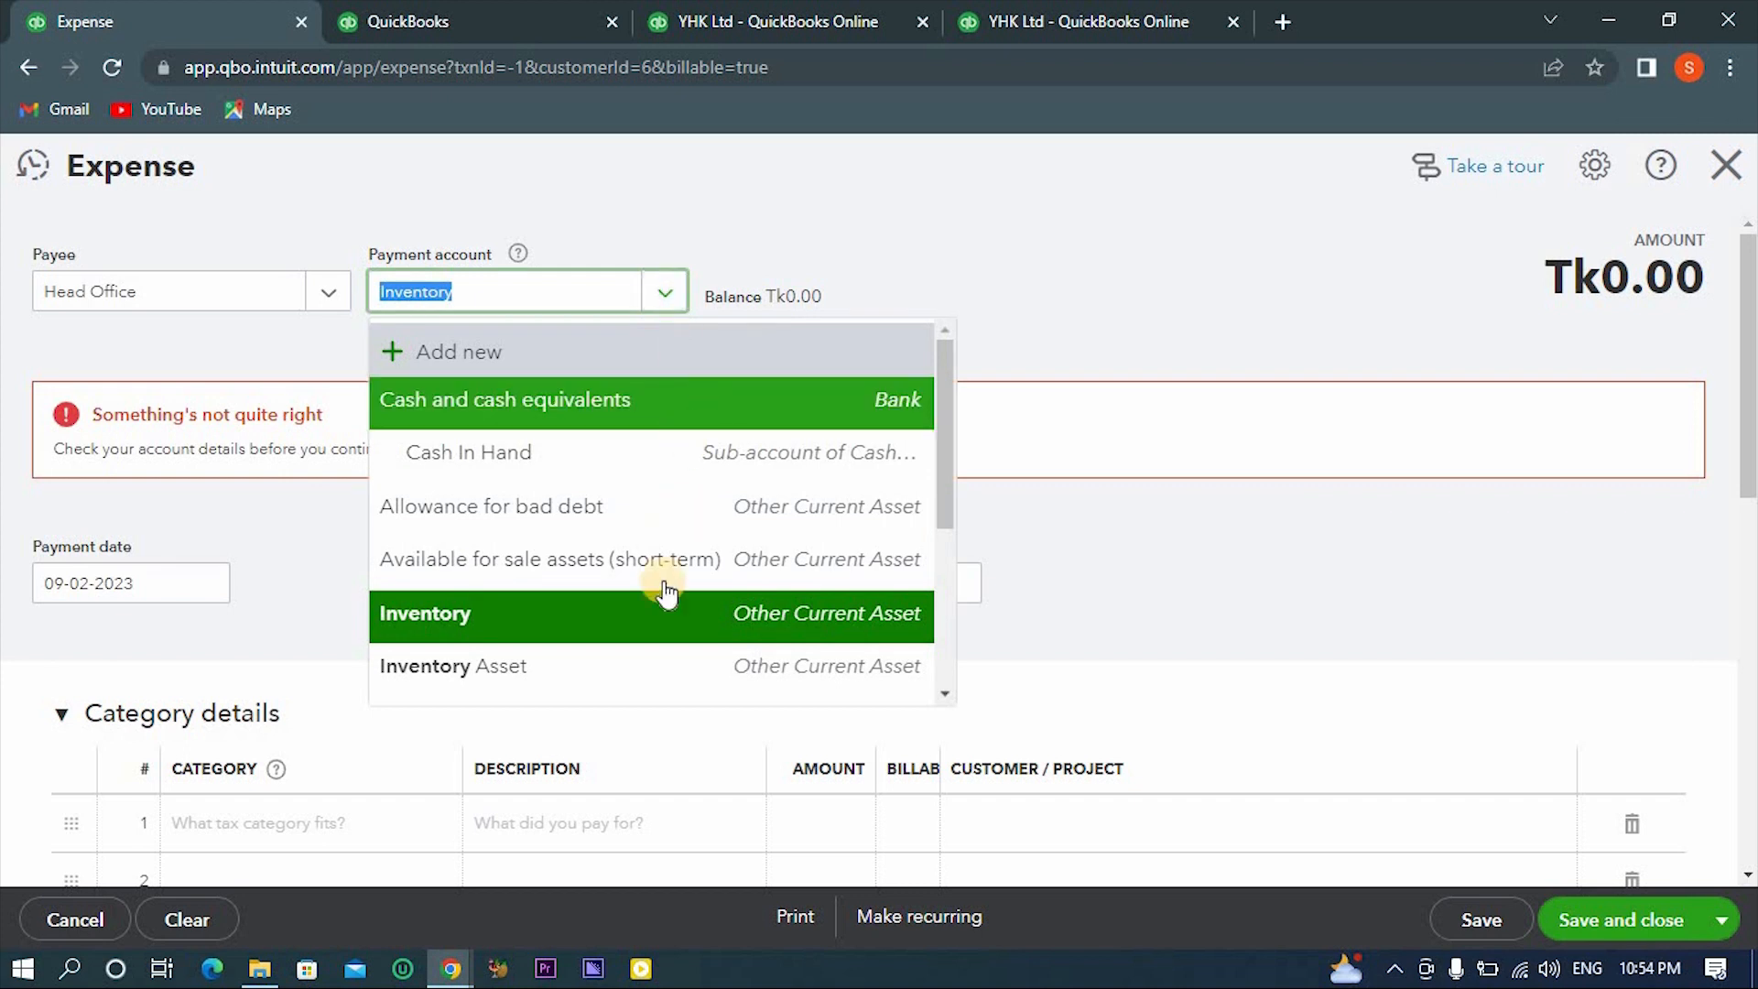
left_click(651, 660)
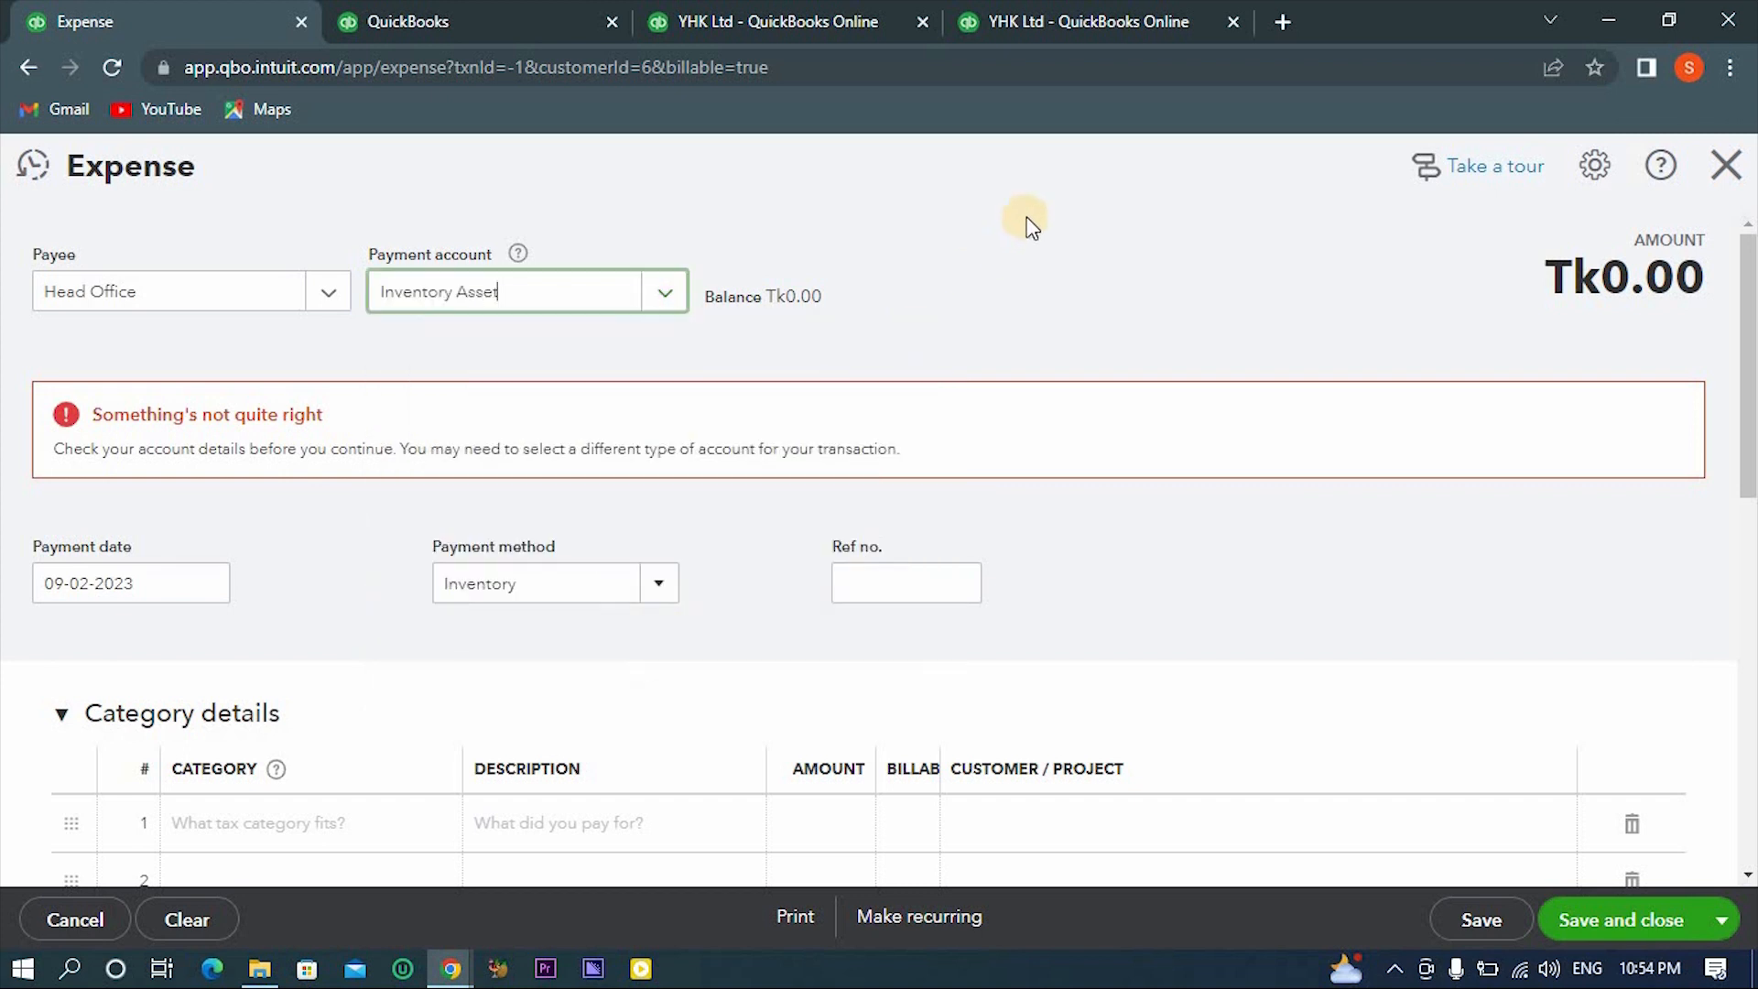
- Check the inventory asset on the Balance Sheet report and look at the Projects list in the other browser tabs
left_click(1055, 11)
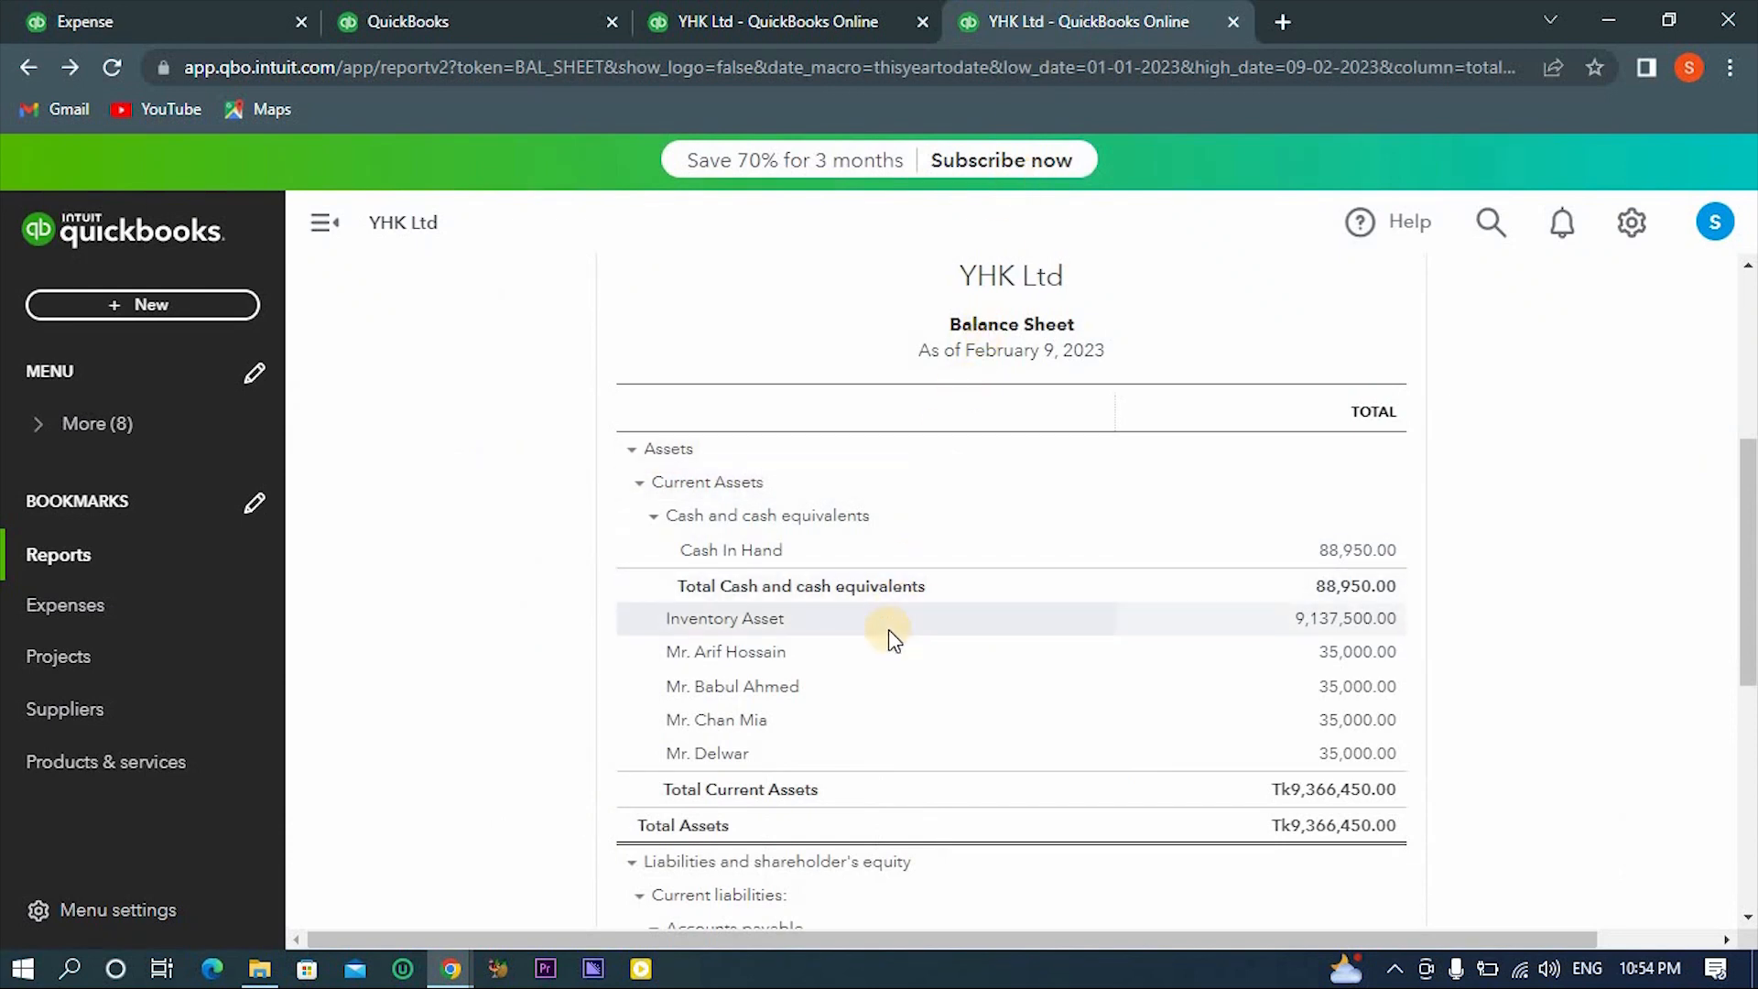
left_click(760, 9)
left_click(507, 11)
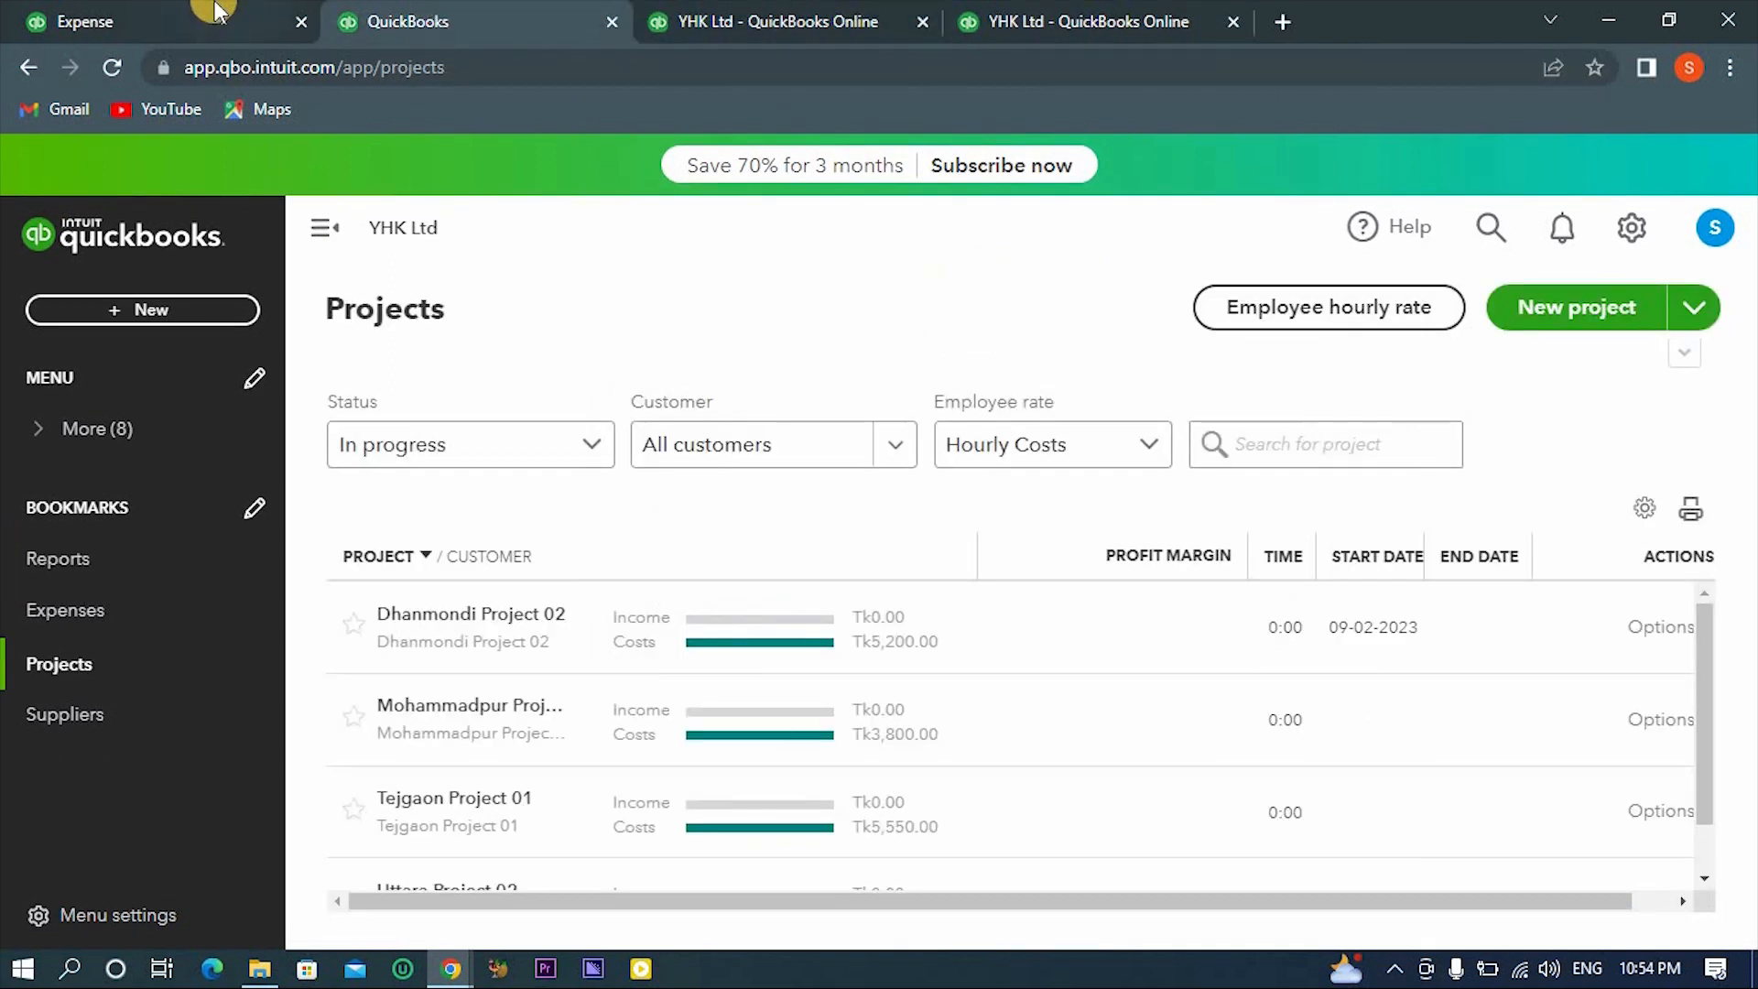
- Return to the open expense form, then save and close the expense
left_click(217, 11)
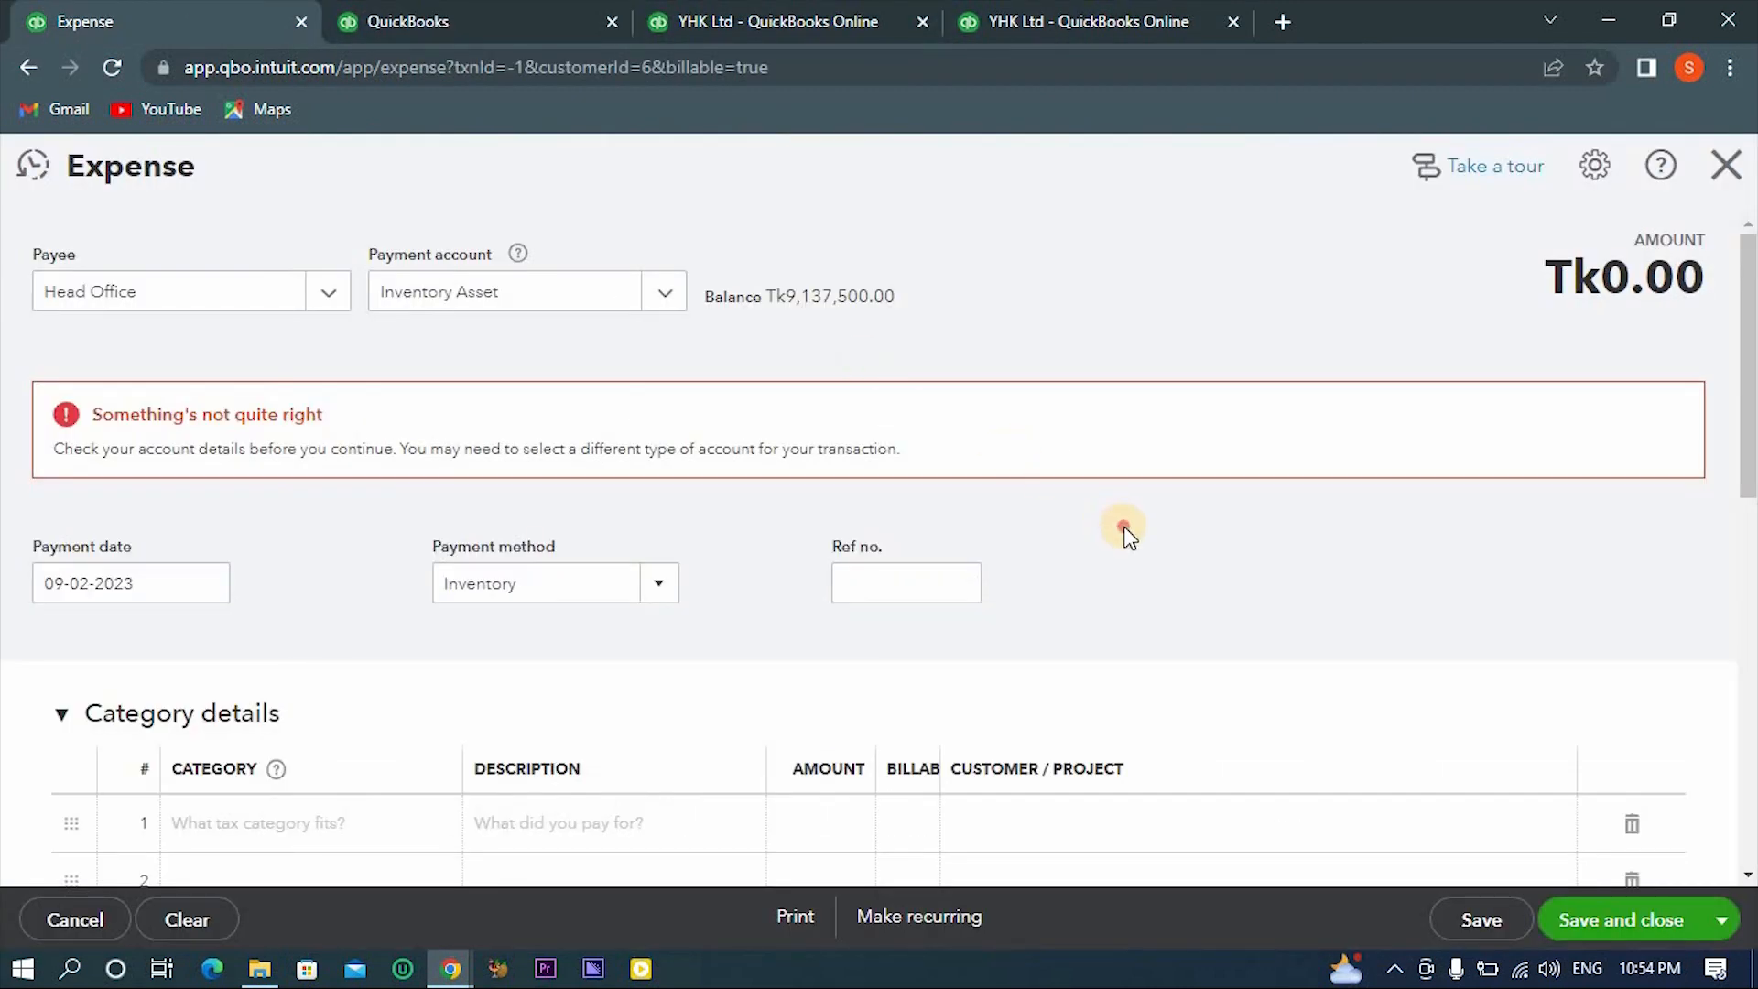
scroll(1125, 529, "down", 3)
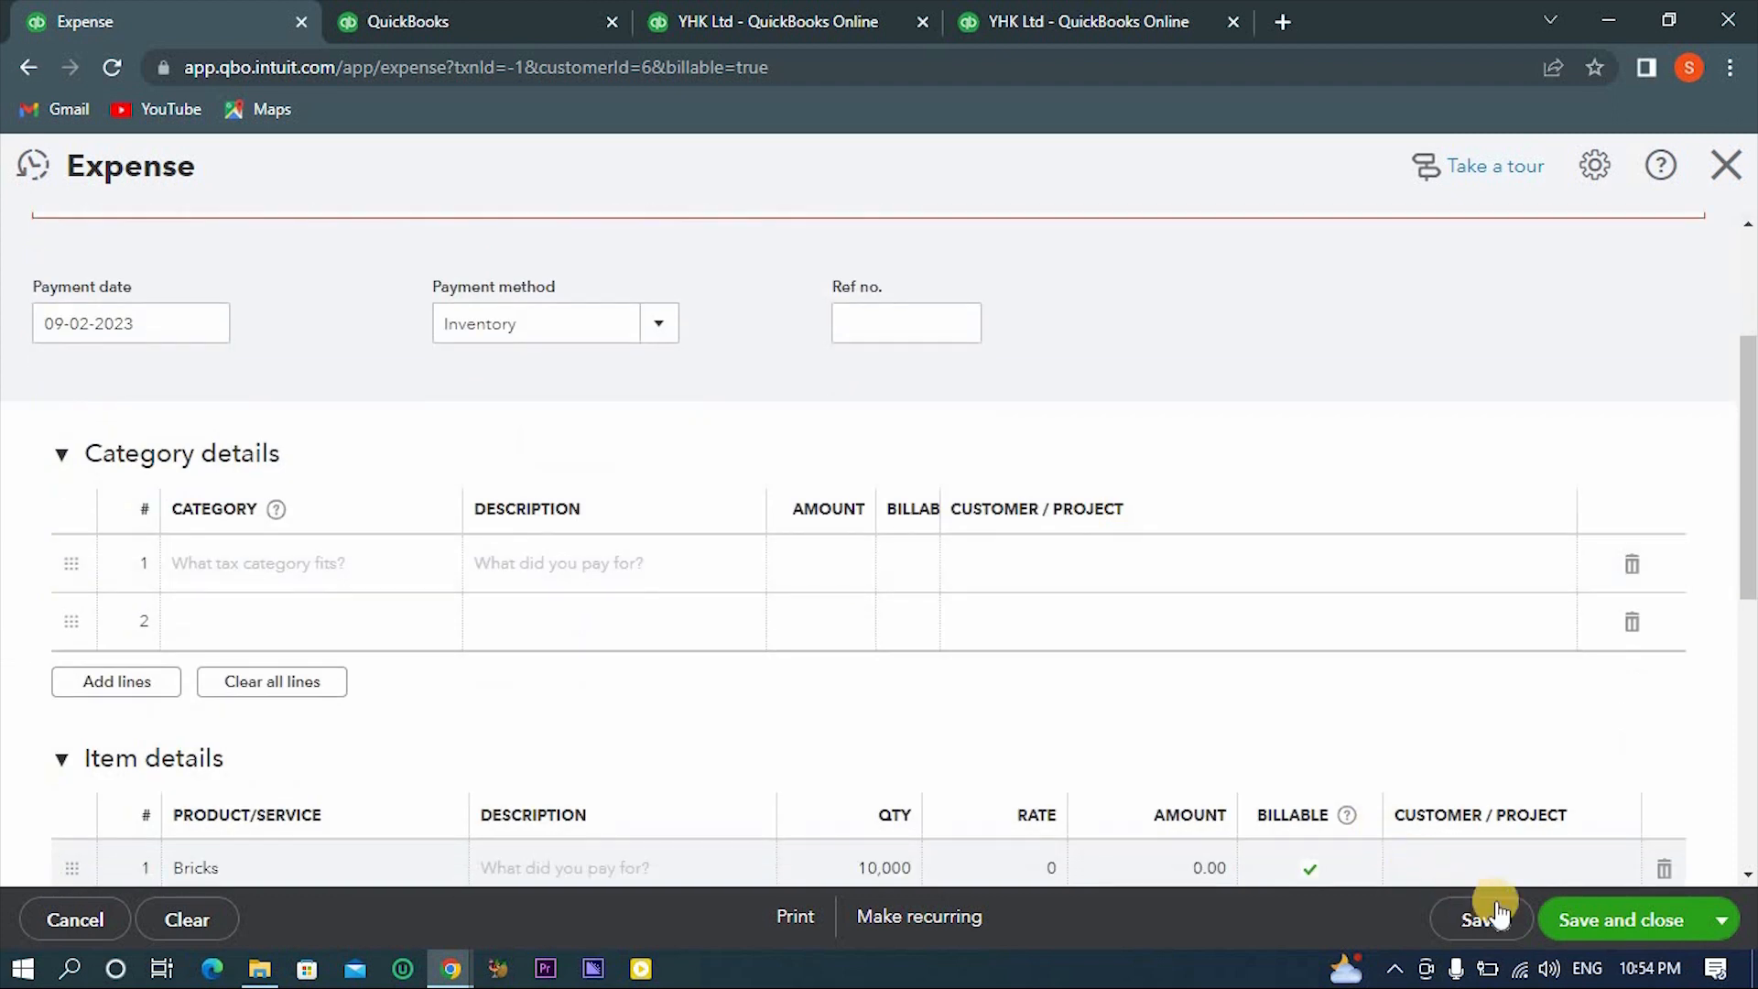
left_click(1575, 910)
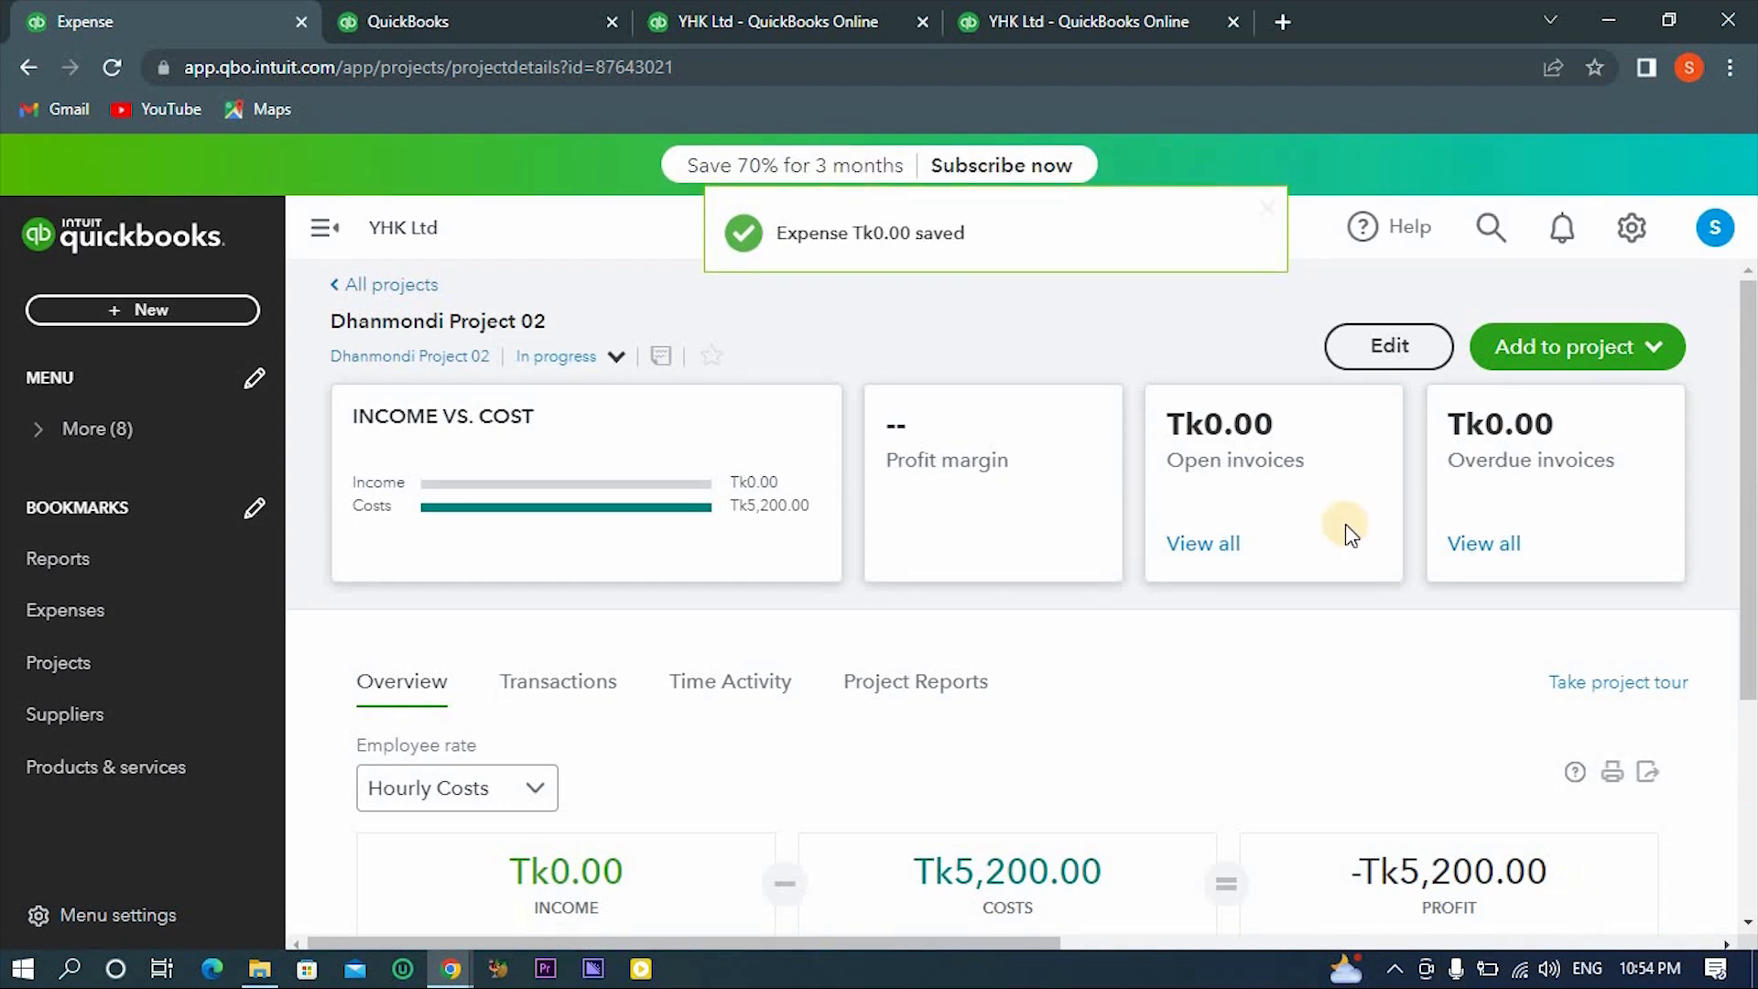
- Review the income, costs and profit in the Dhanmondi Project 02 overview, reloading the page to refresh the figures
scroll(1313, 564, "down", 2)
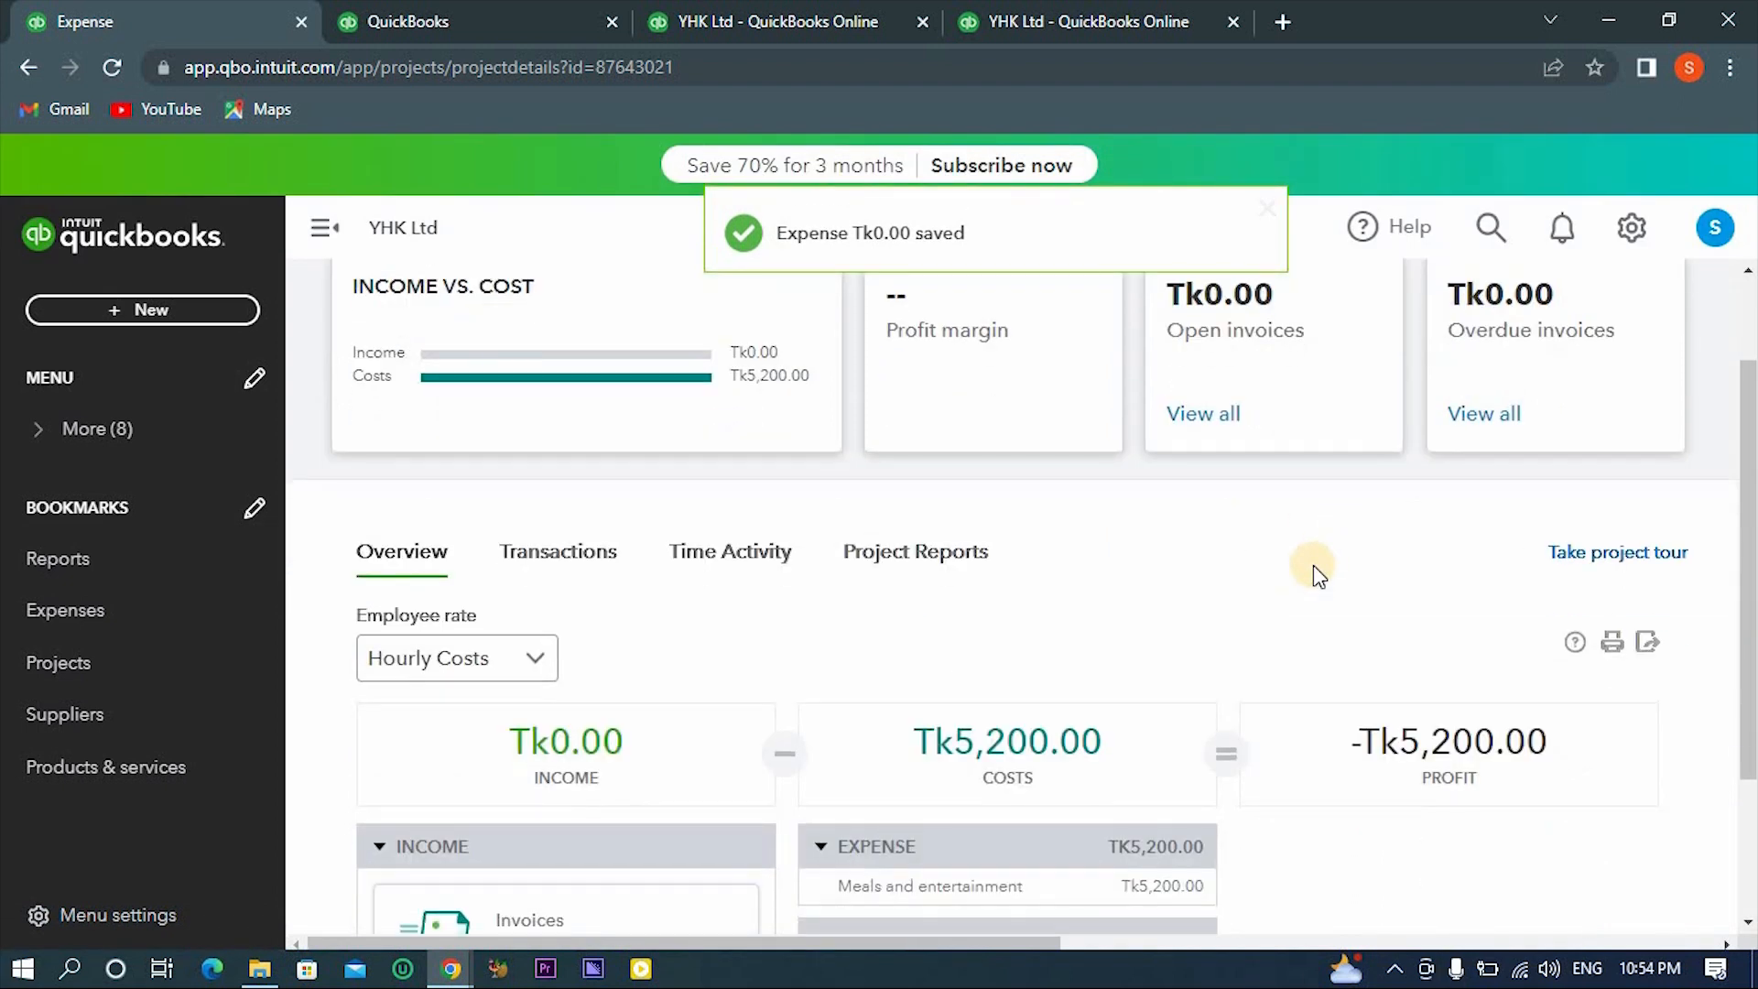
scroll(1313, 564, "down", 4)
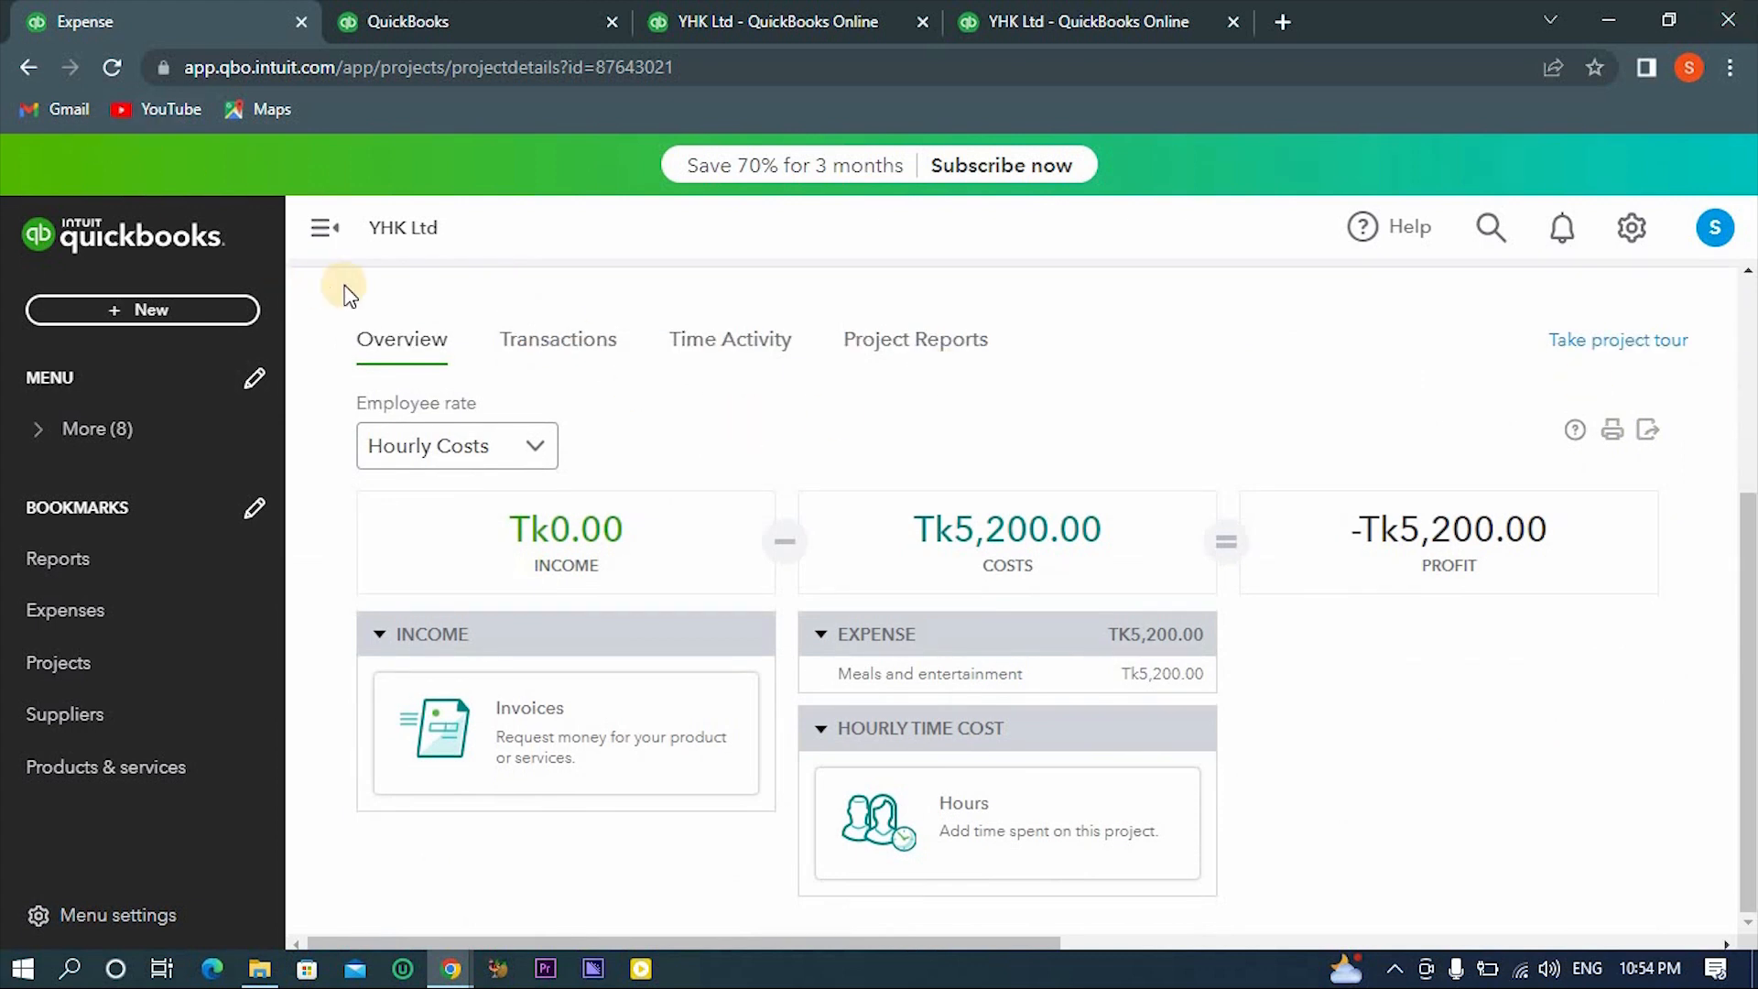
scroll(366, 289, "up", 4)
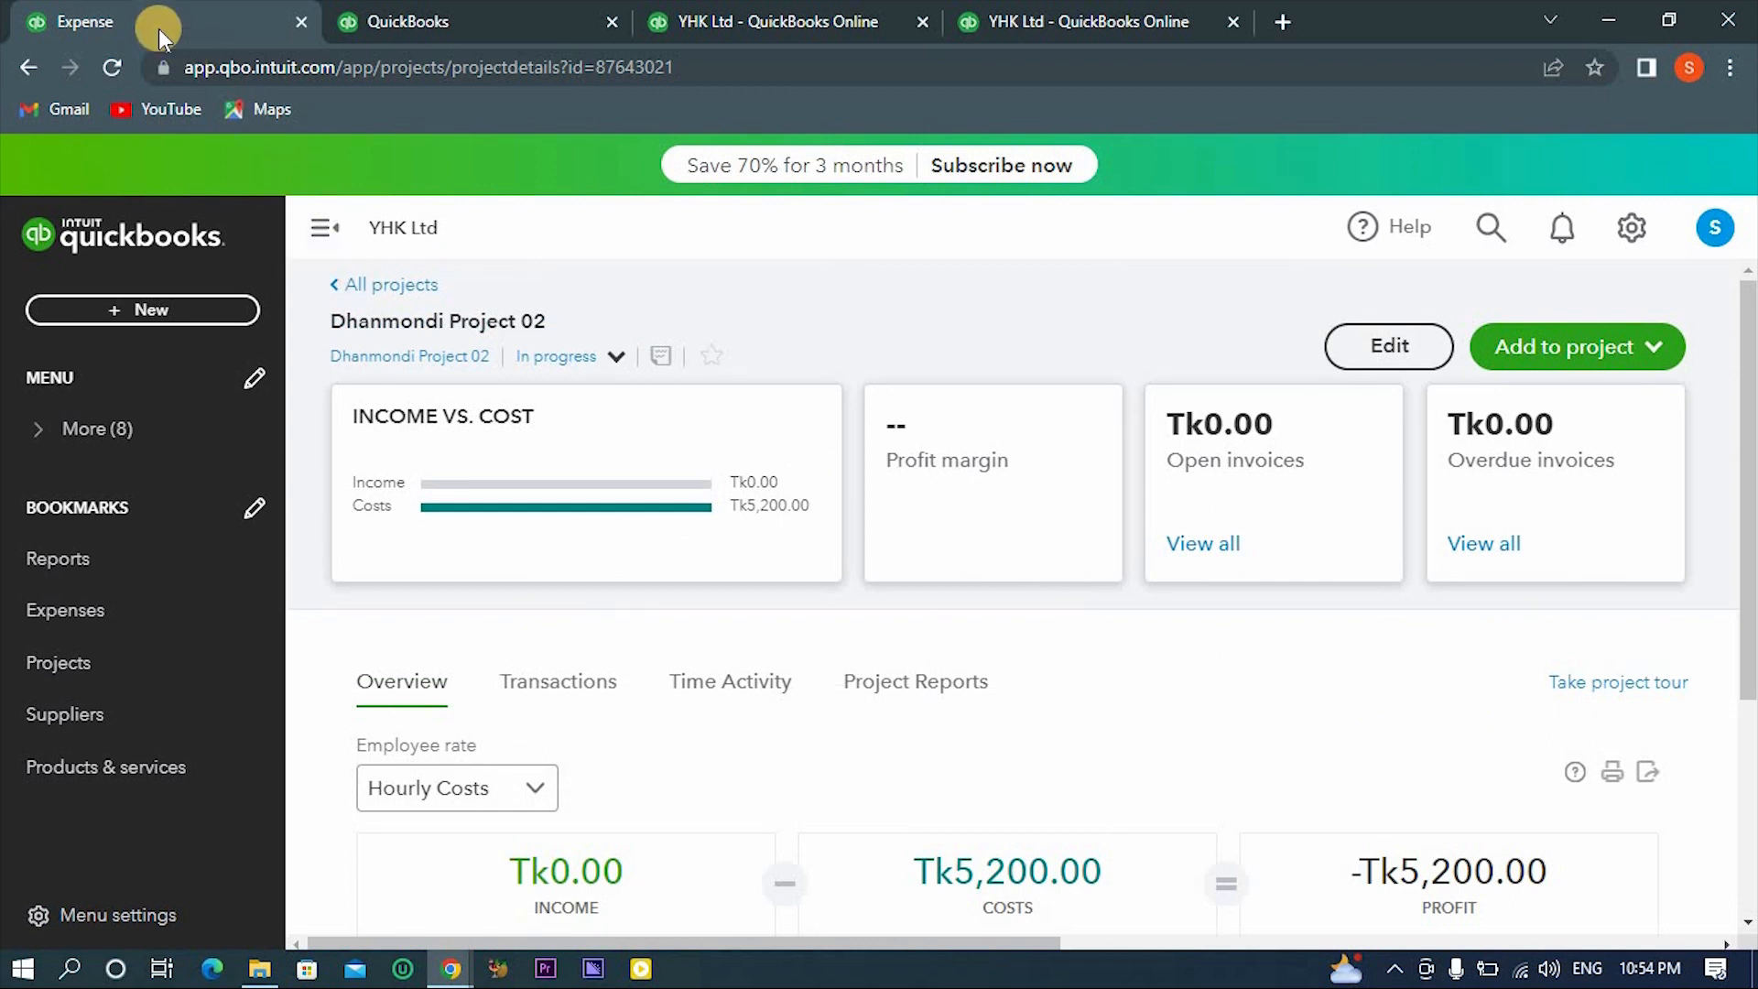
left_click(113, 62)
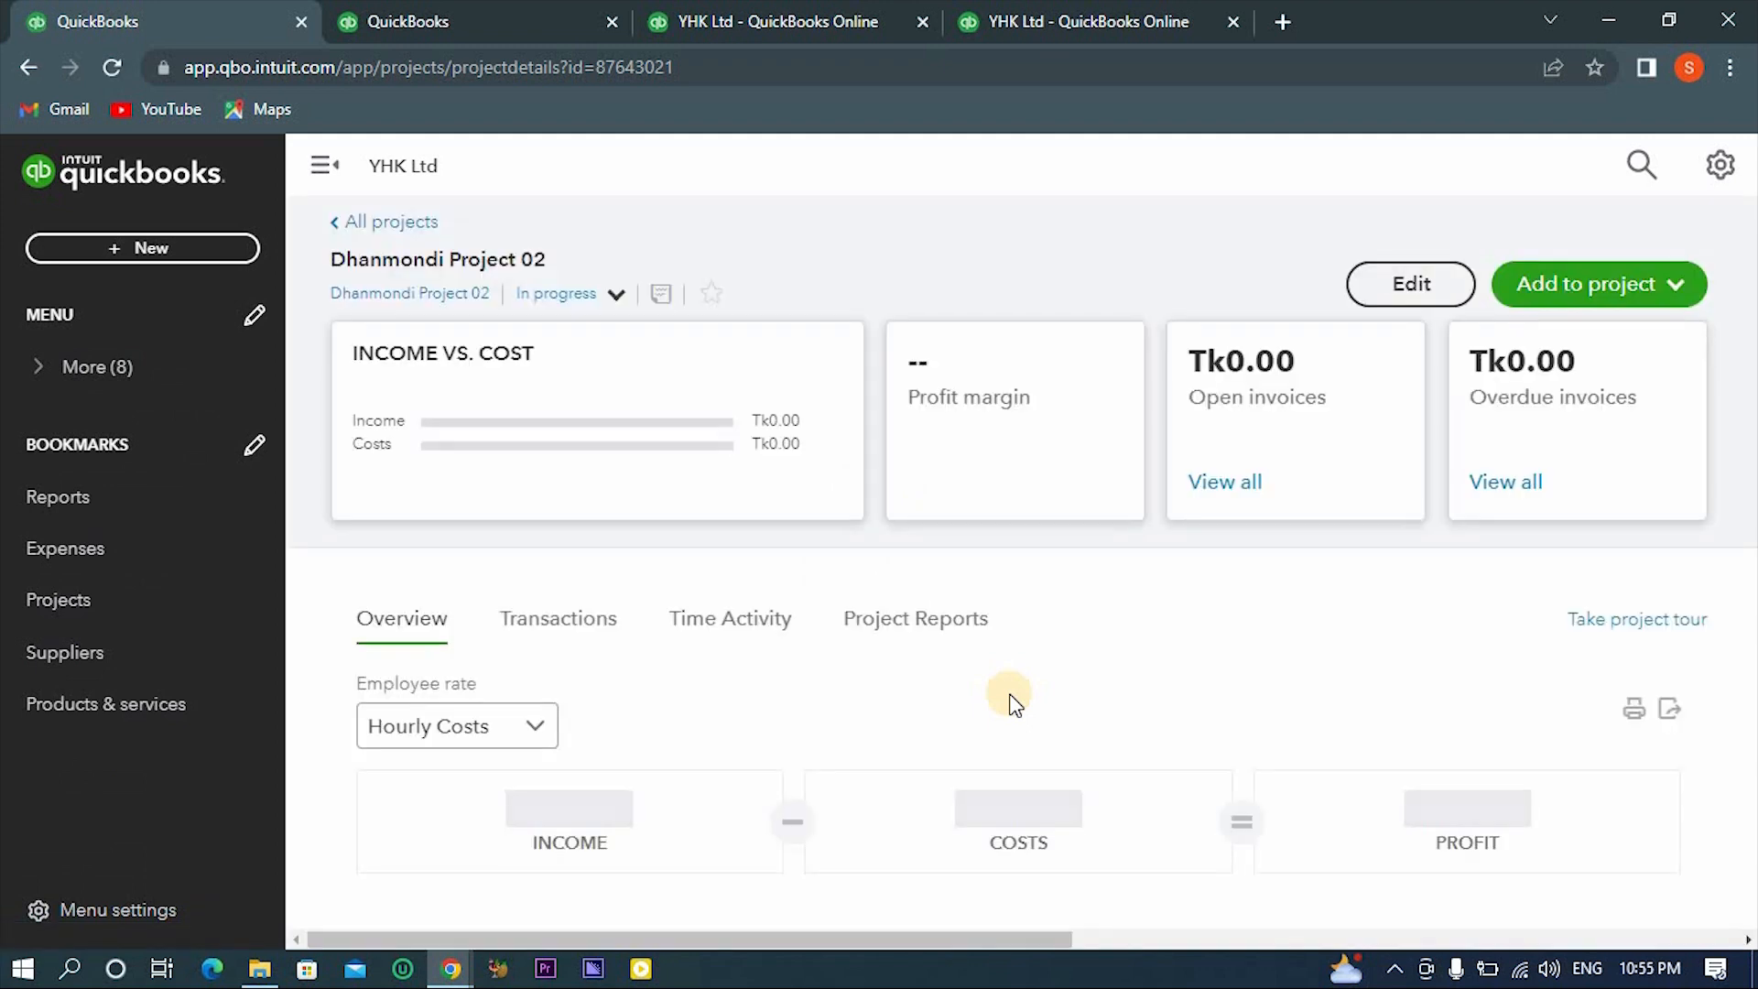
scroll(1039, 755, "down", 2)
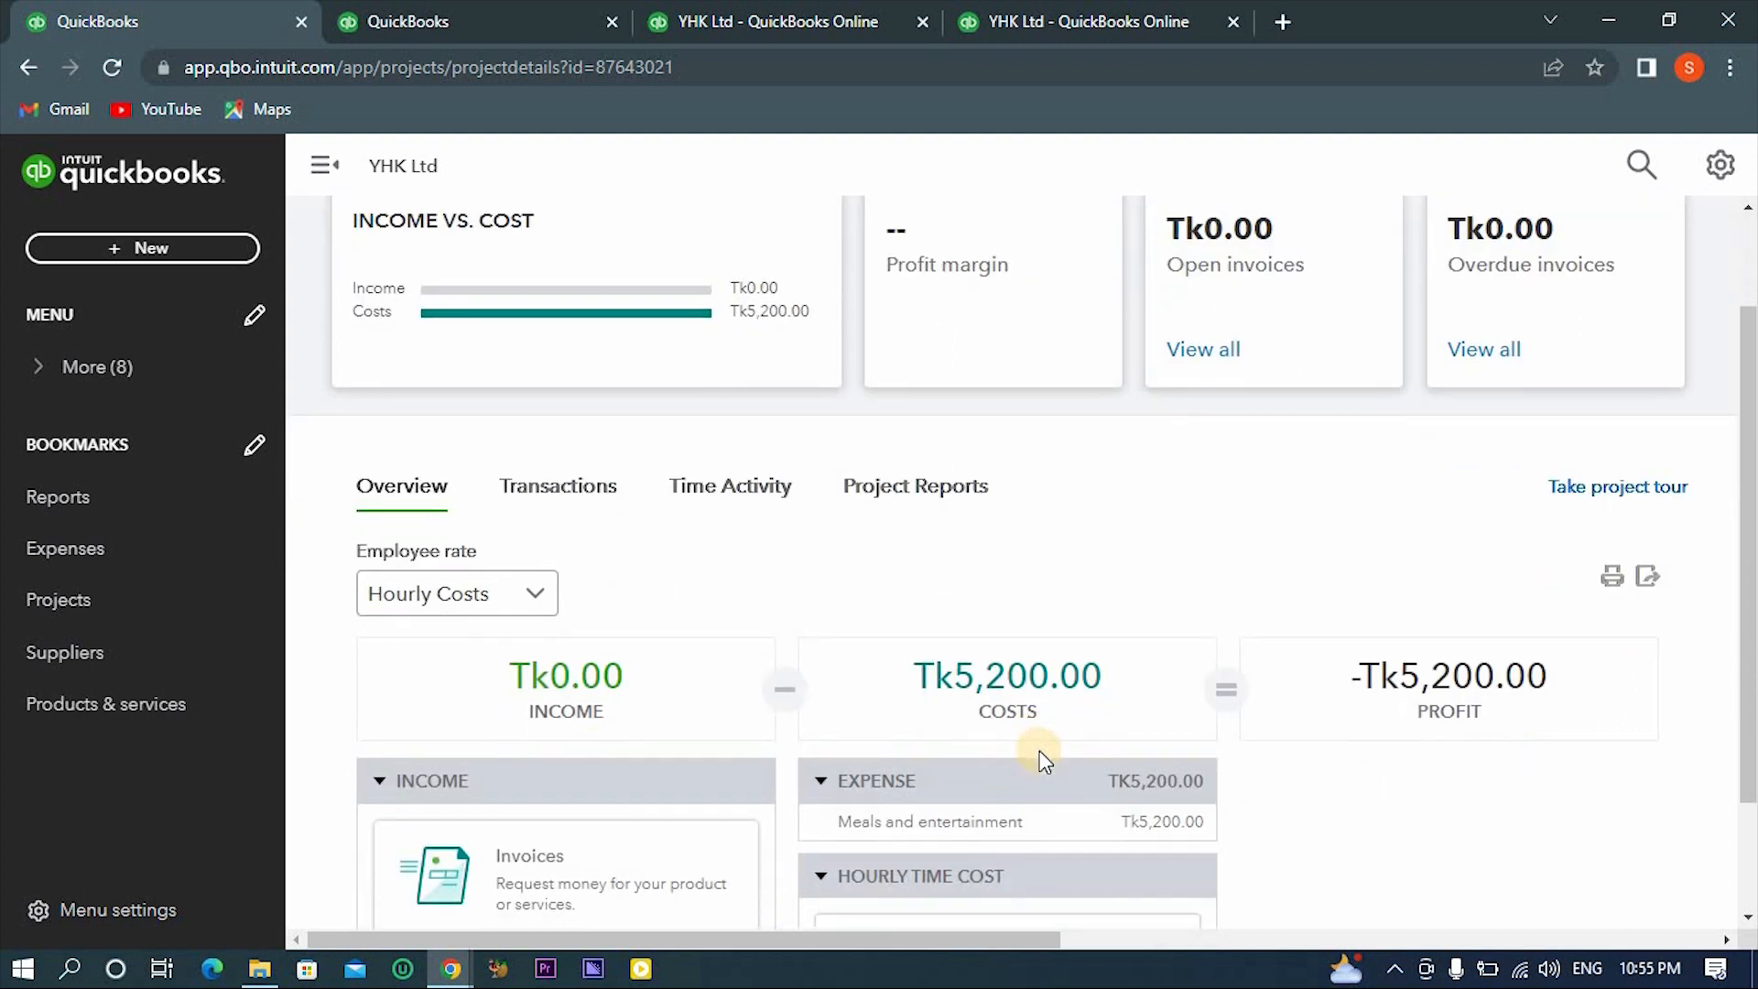
scroll(1040, 753, "down", 2)
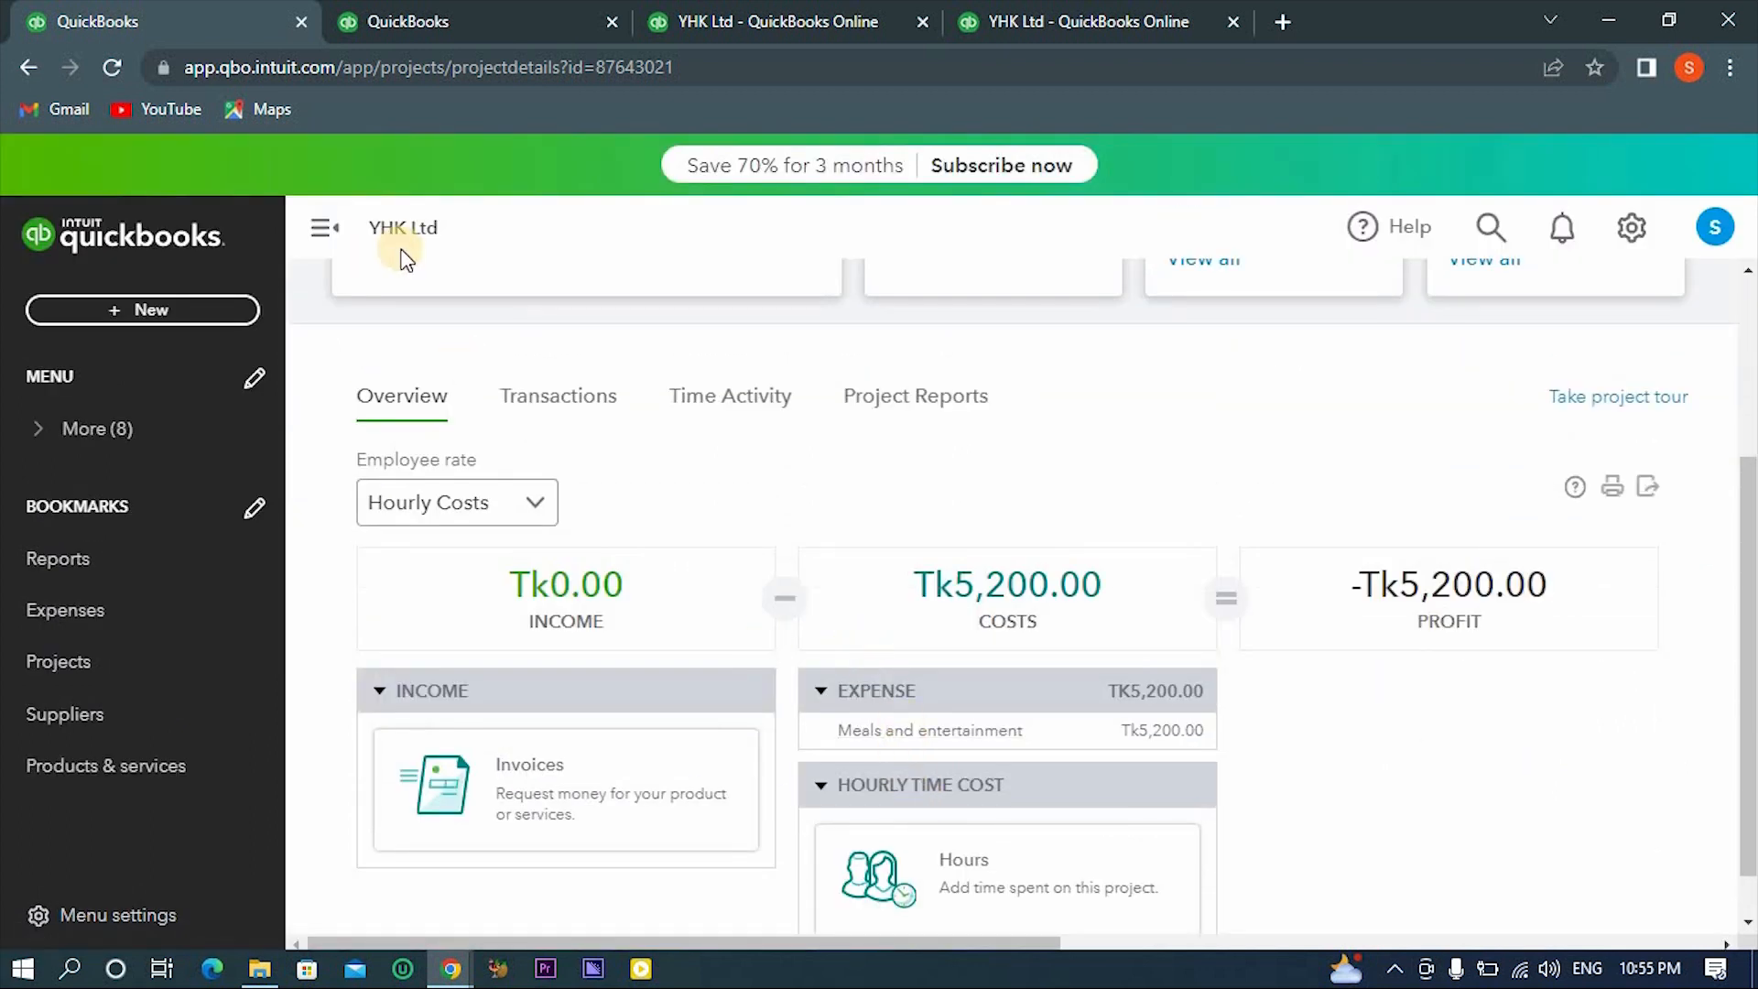
- From the project's transactions, open the first billable expense and its linked source expense, and examine the item lines
left_click(541, 395)
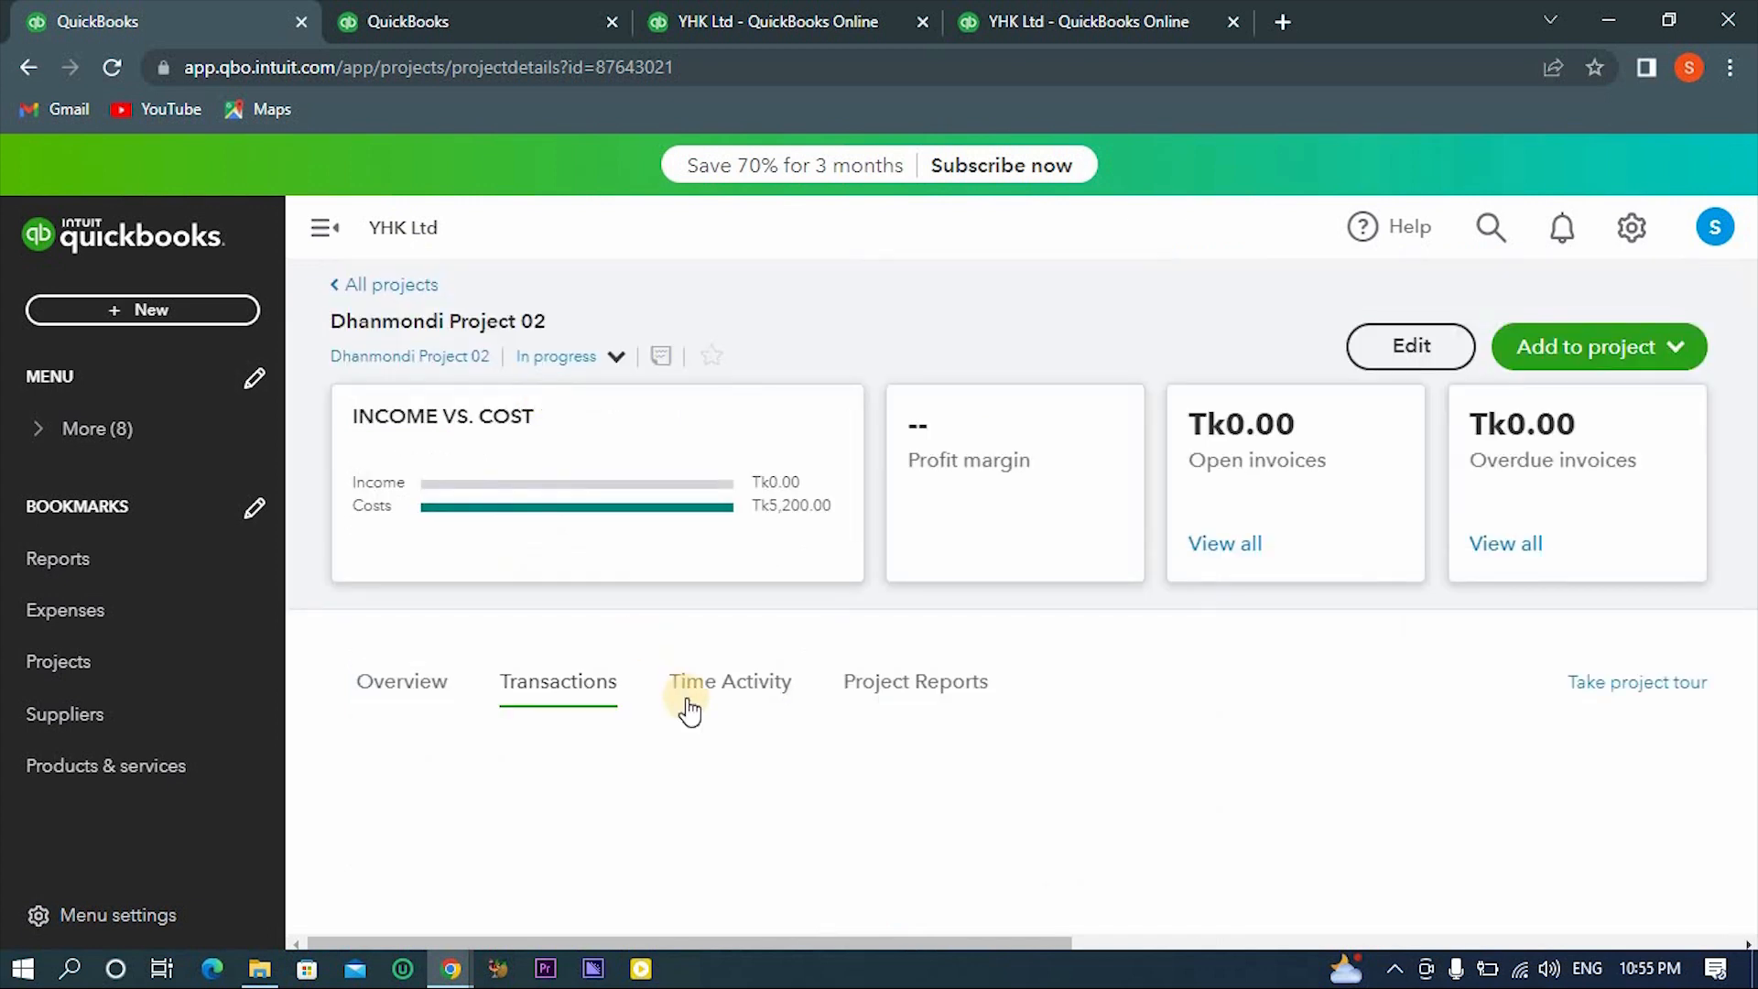
scroll(688, 710, "down", 4)
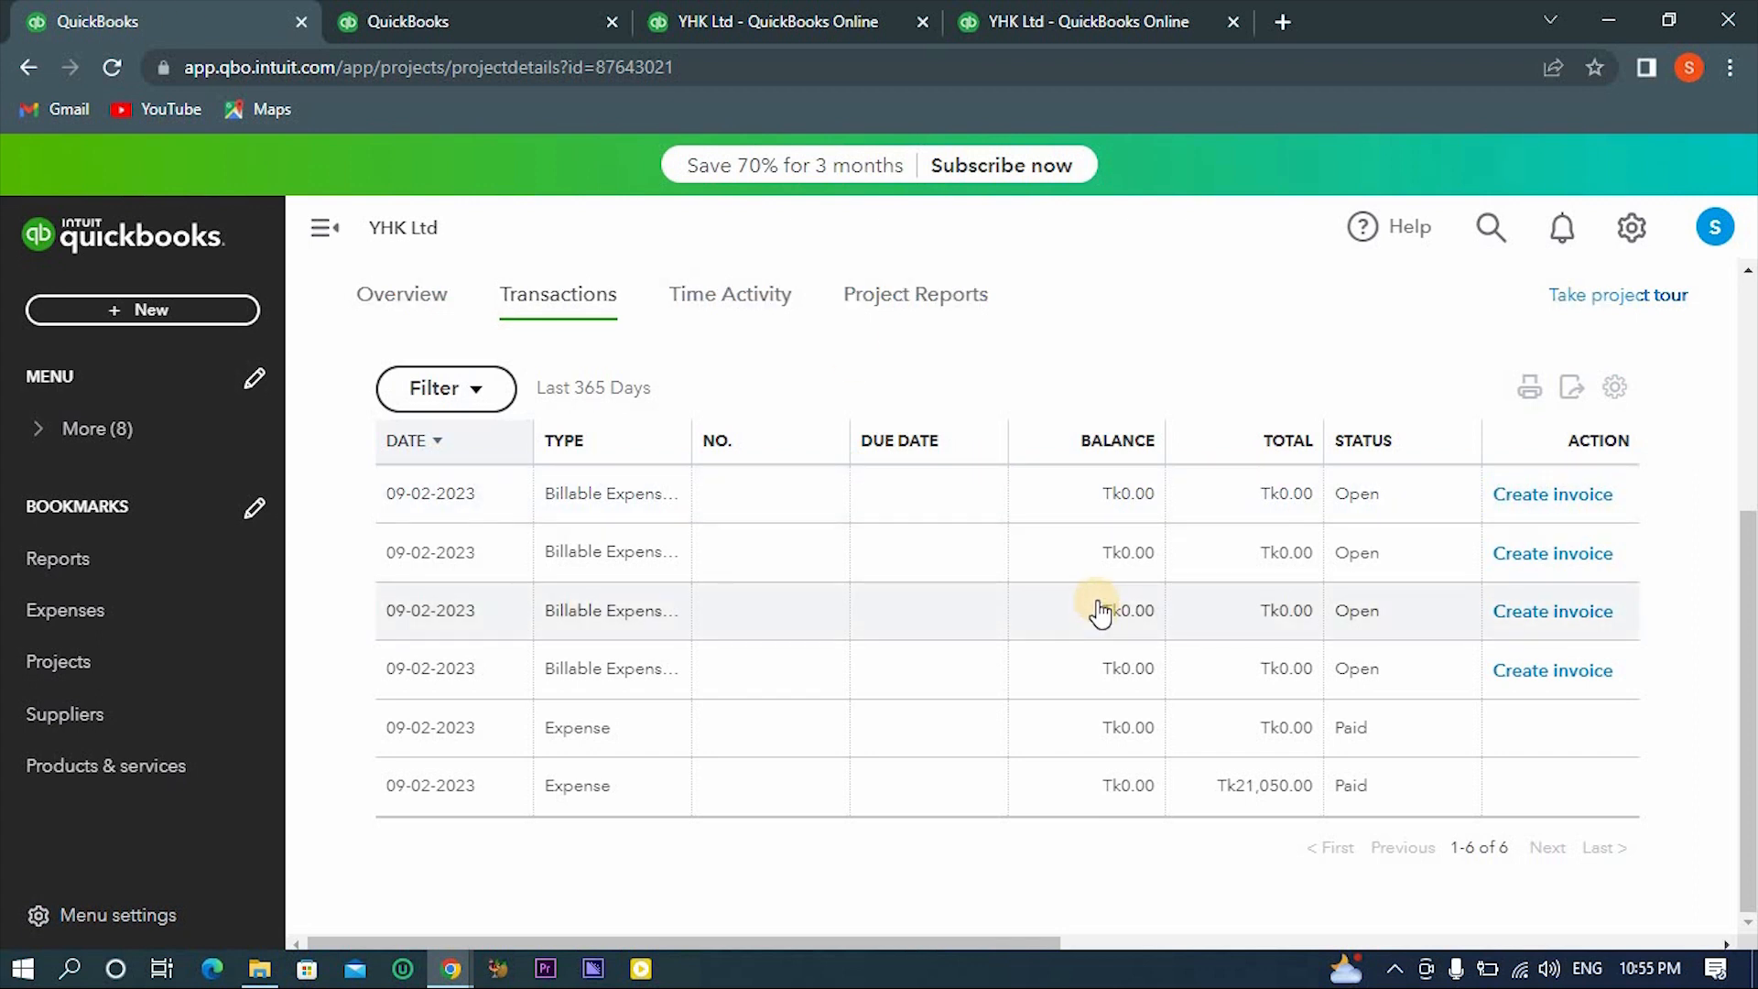
left_click(1133, 500)
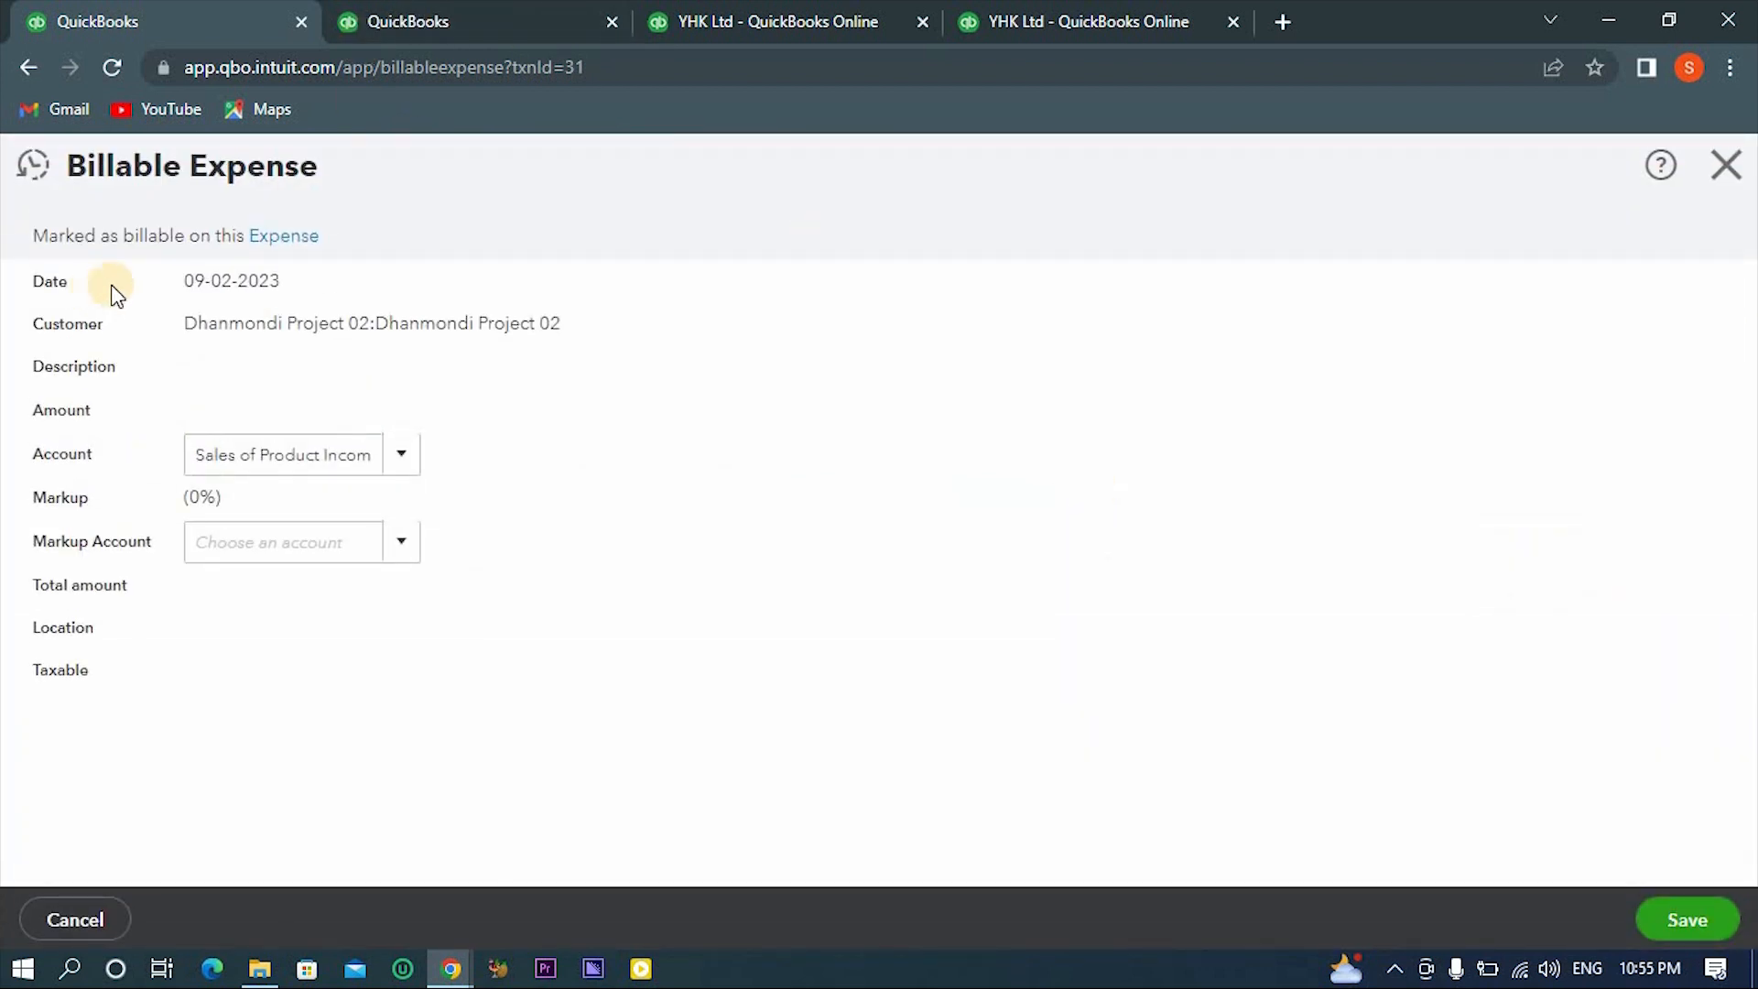
left_click(261, 238)
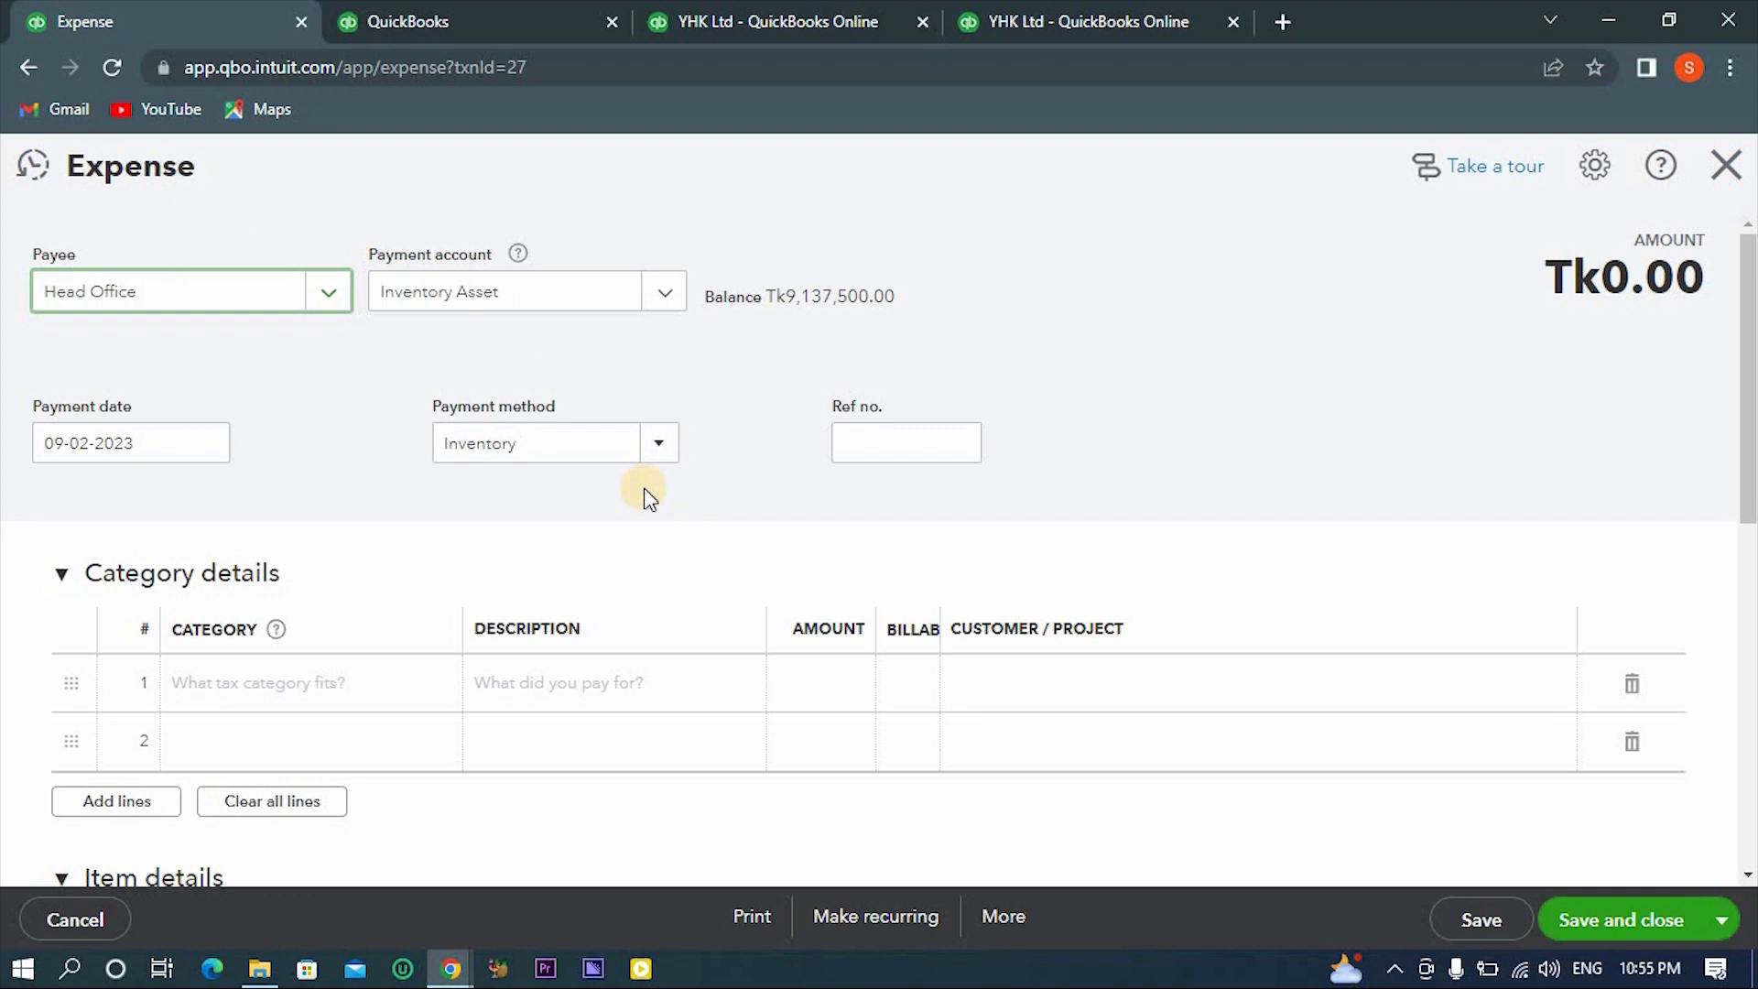
scroll(646, 499, "down", 4)
scroll(646, 499, "down", 2)
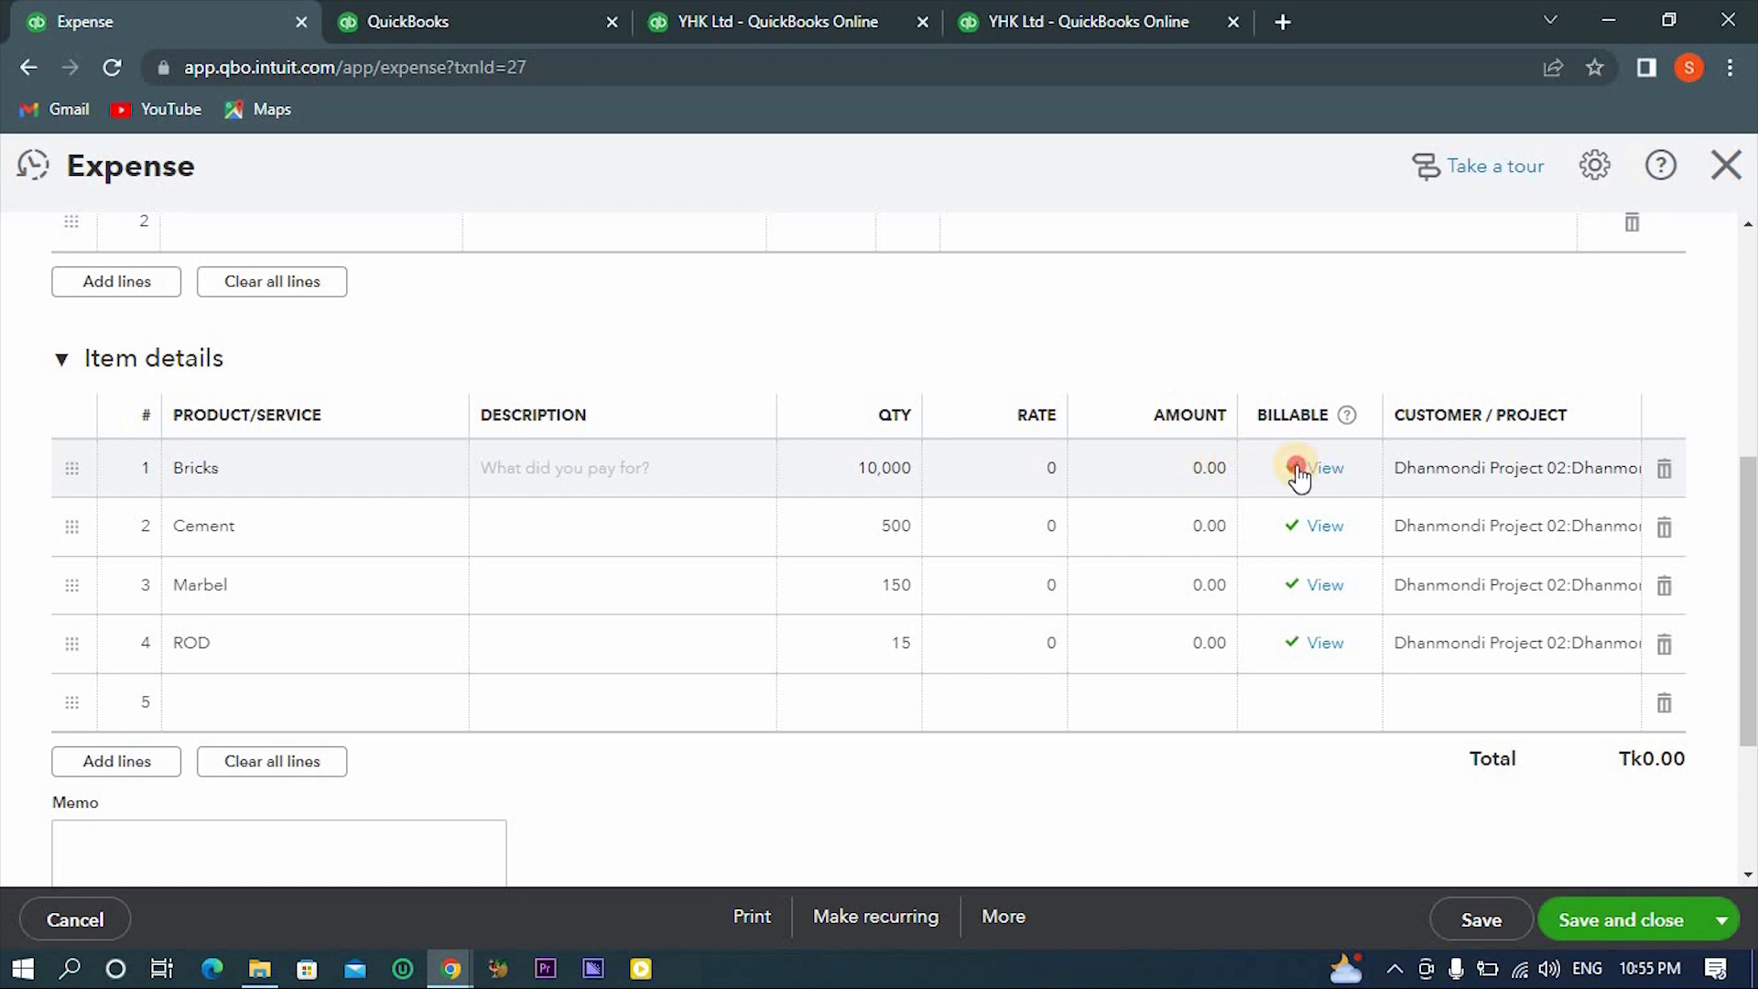
- Make the Bricks, Cement, Marbel and ROD item lines non-billable, then save and close the expense
left_click(1298, 474)
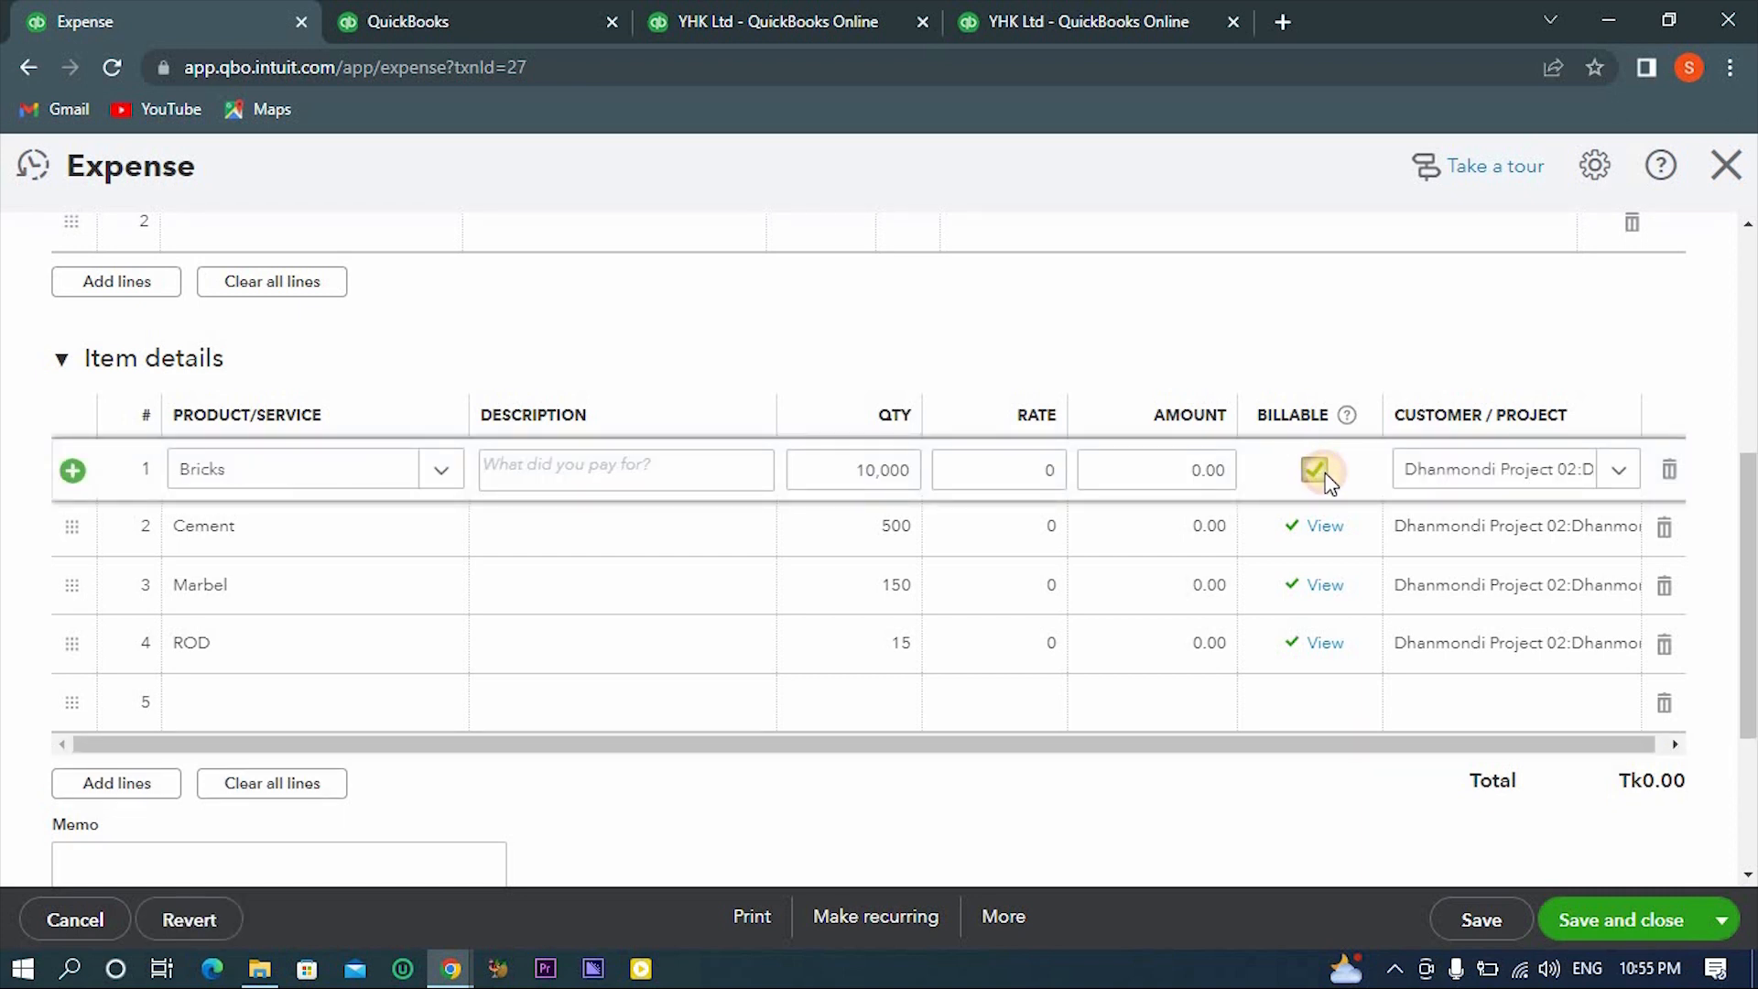
left_click(1326, 476)
left_click(1301, 533)
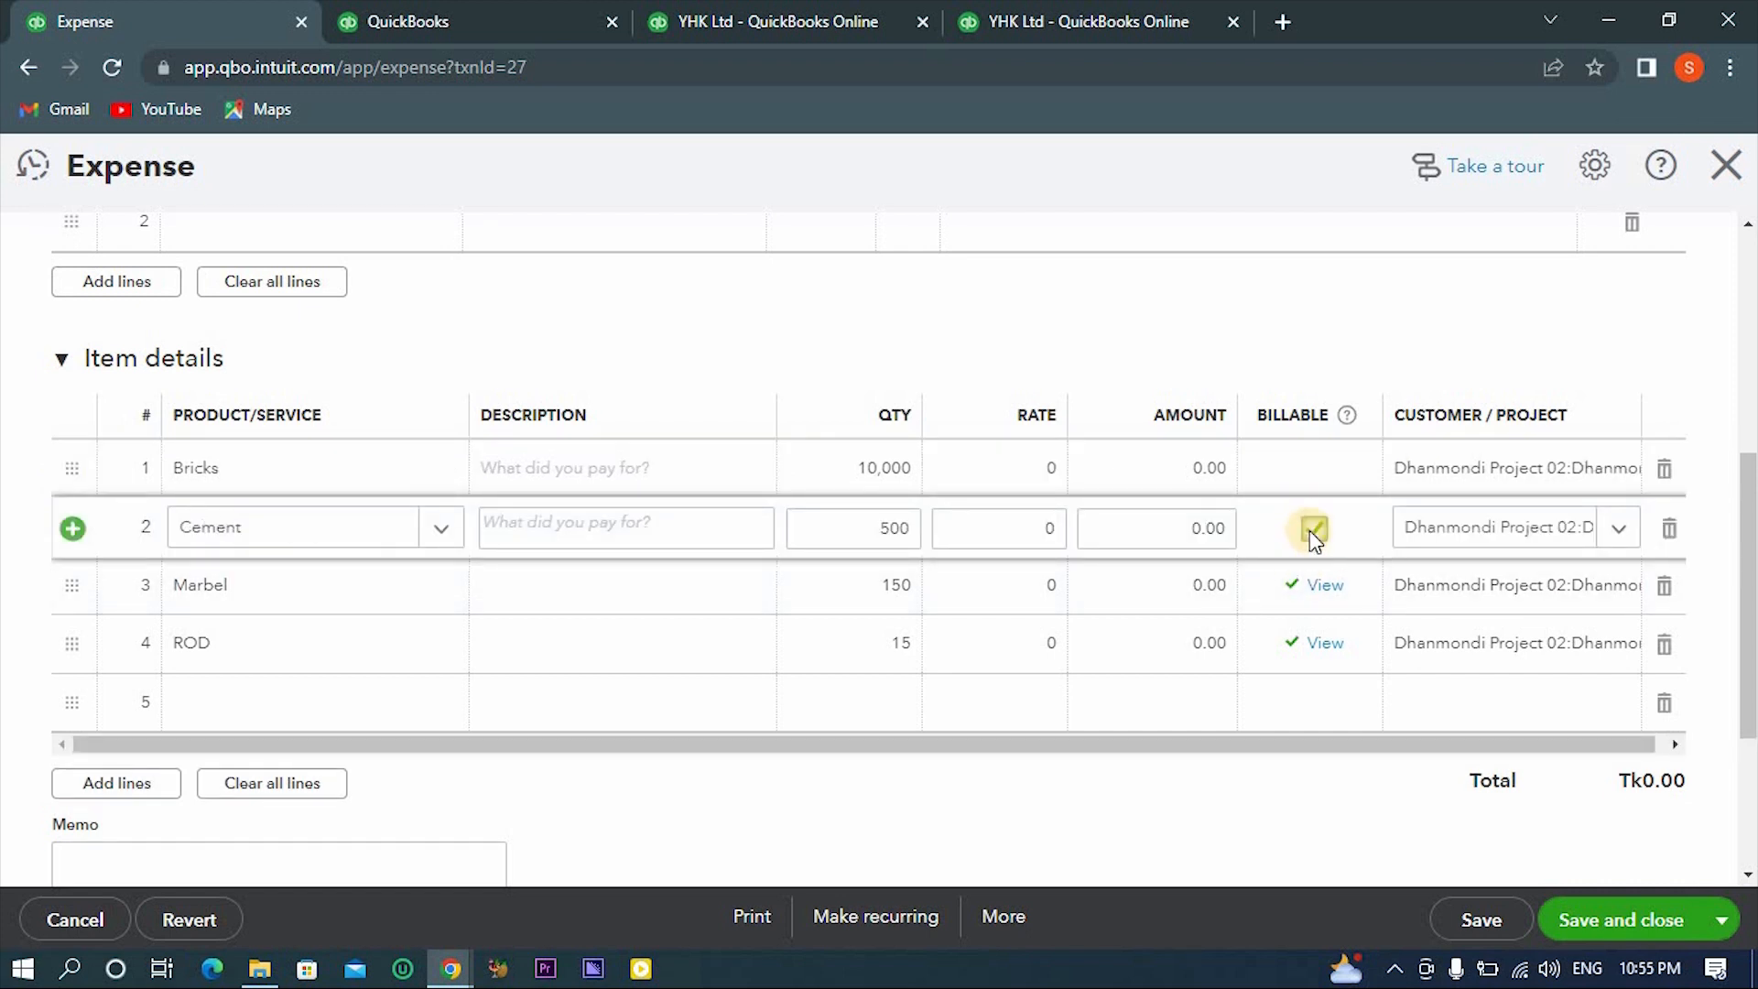
left_click(1309, 530)
left_click(1291, 579)
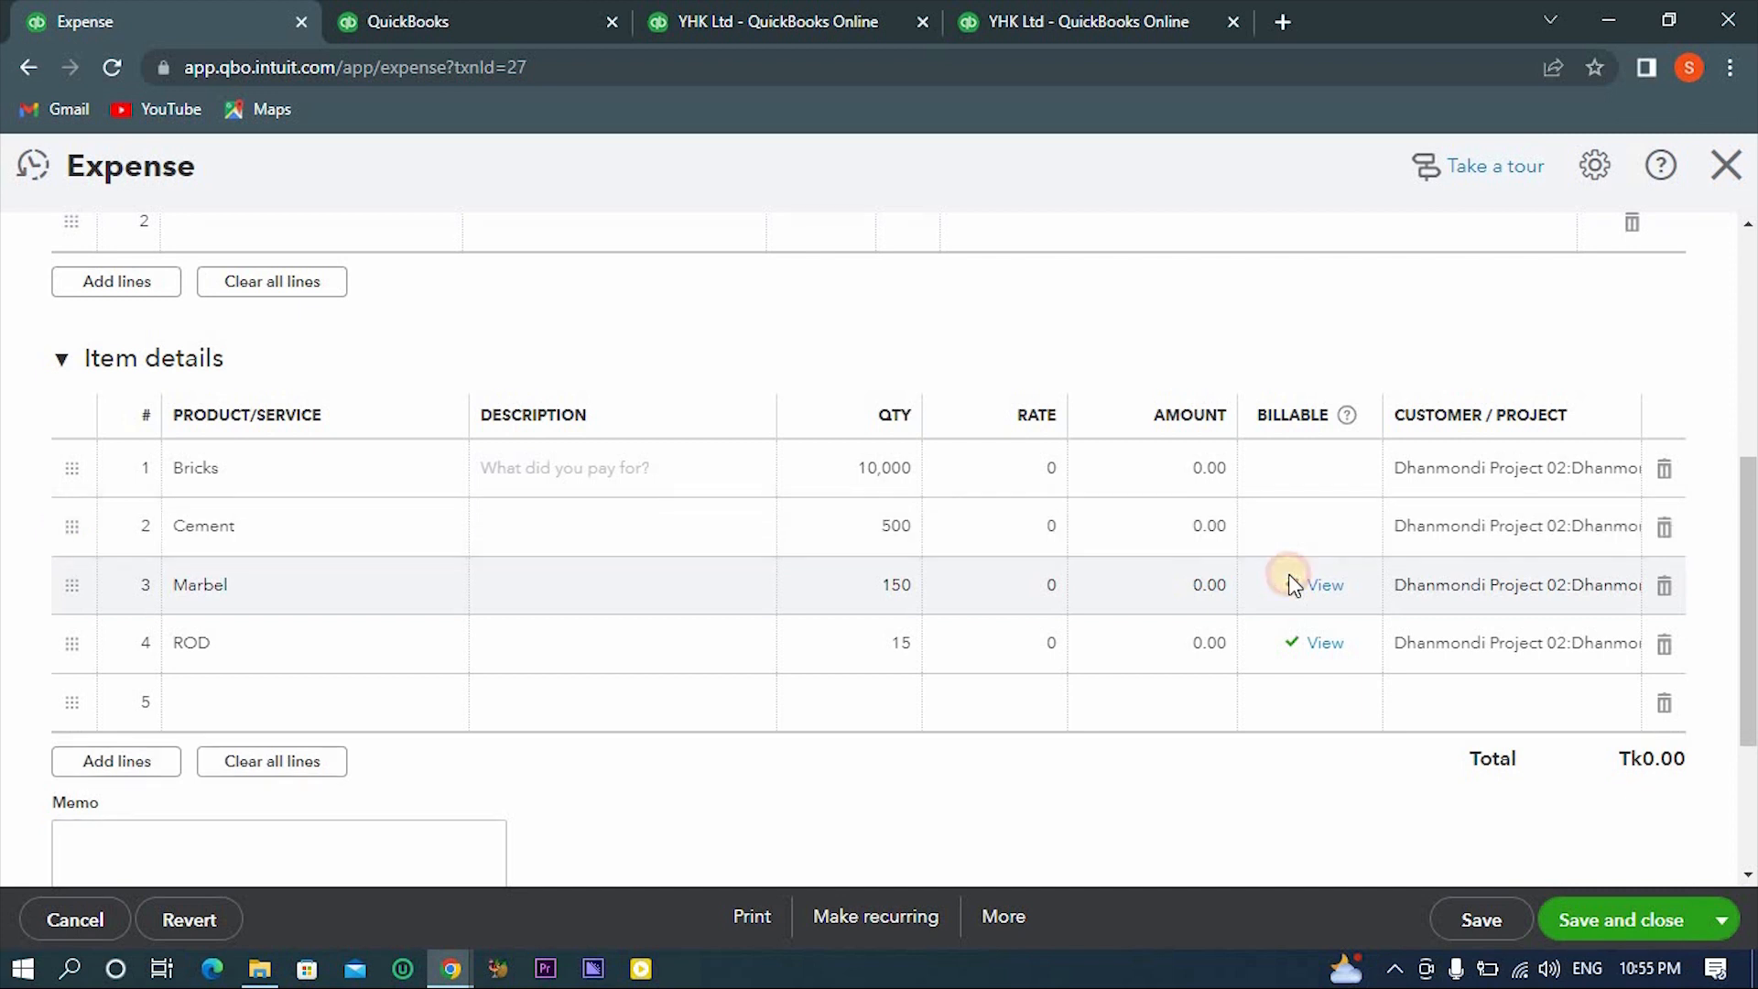
left_click(1311, 586)
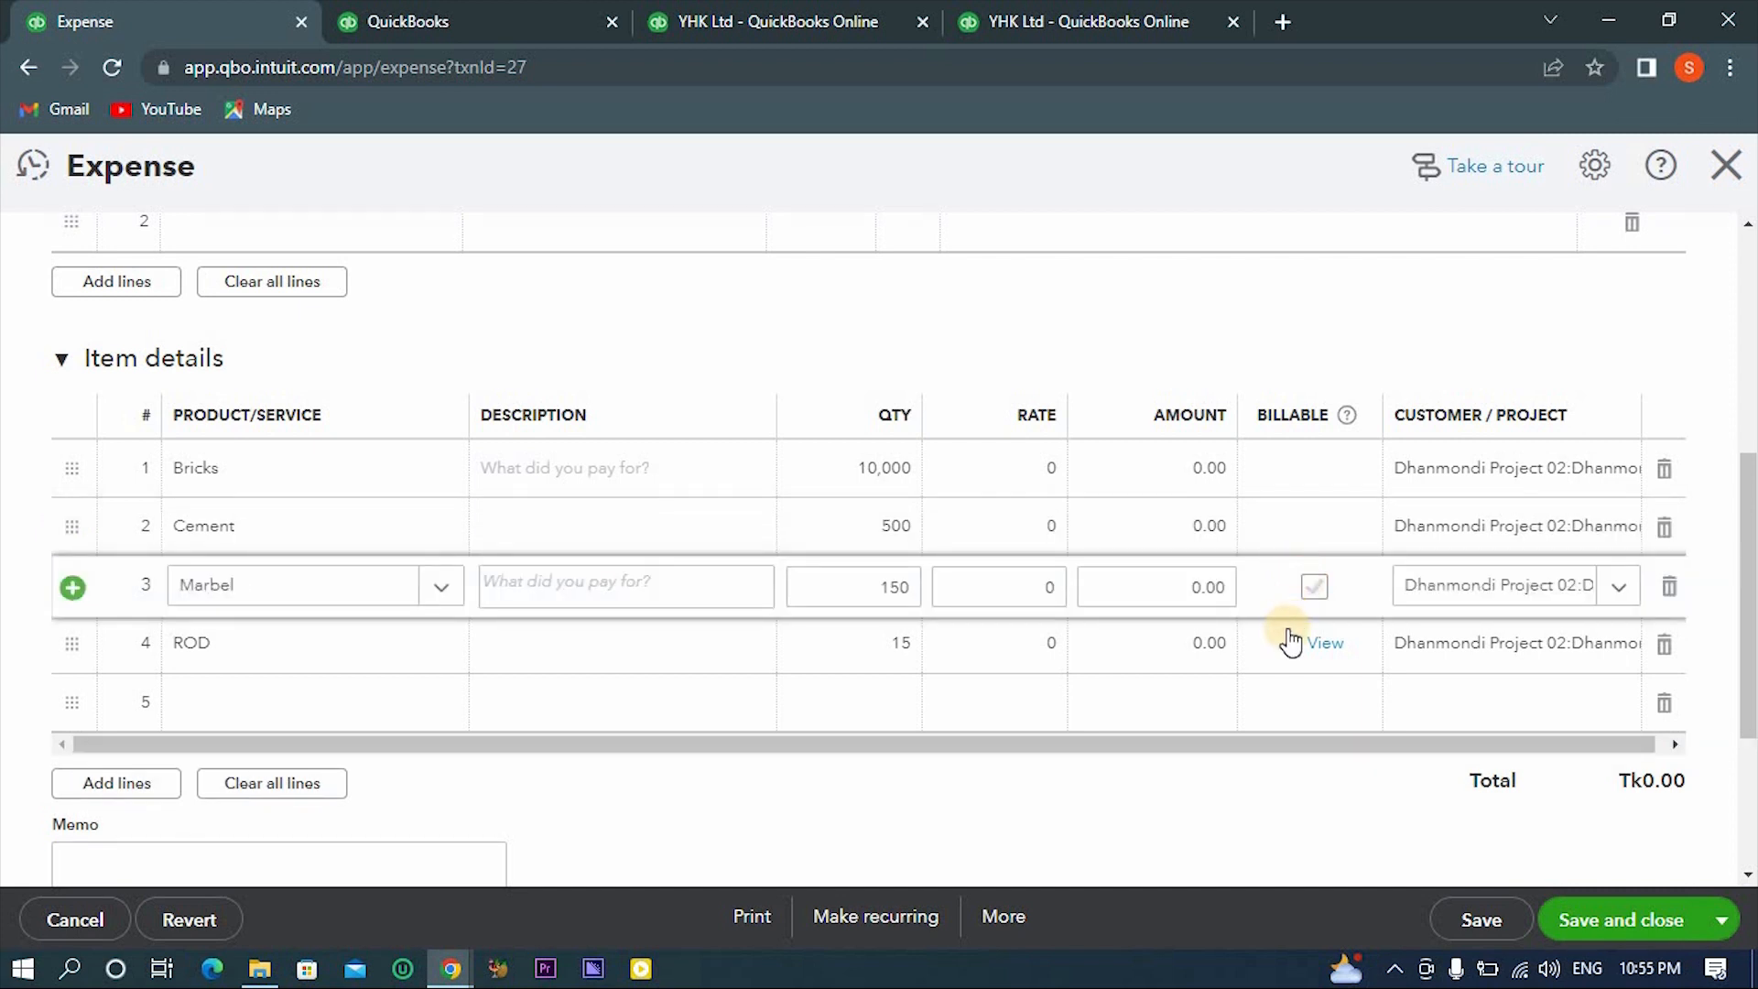
left_click(1290, 641)
left_click(1311, 642)
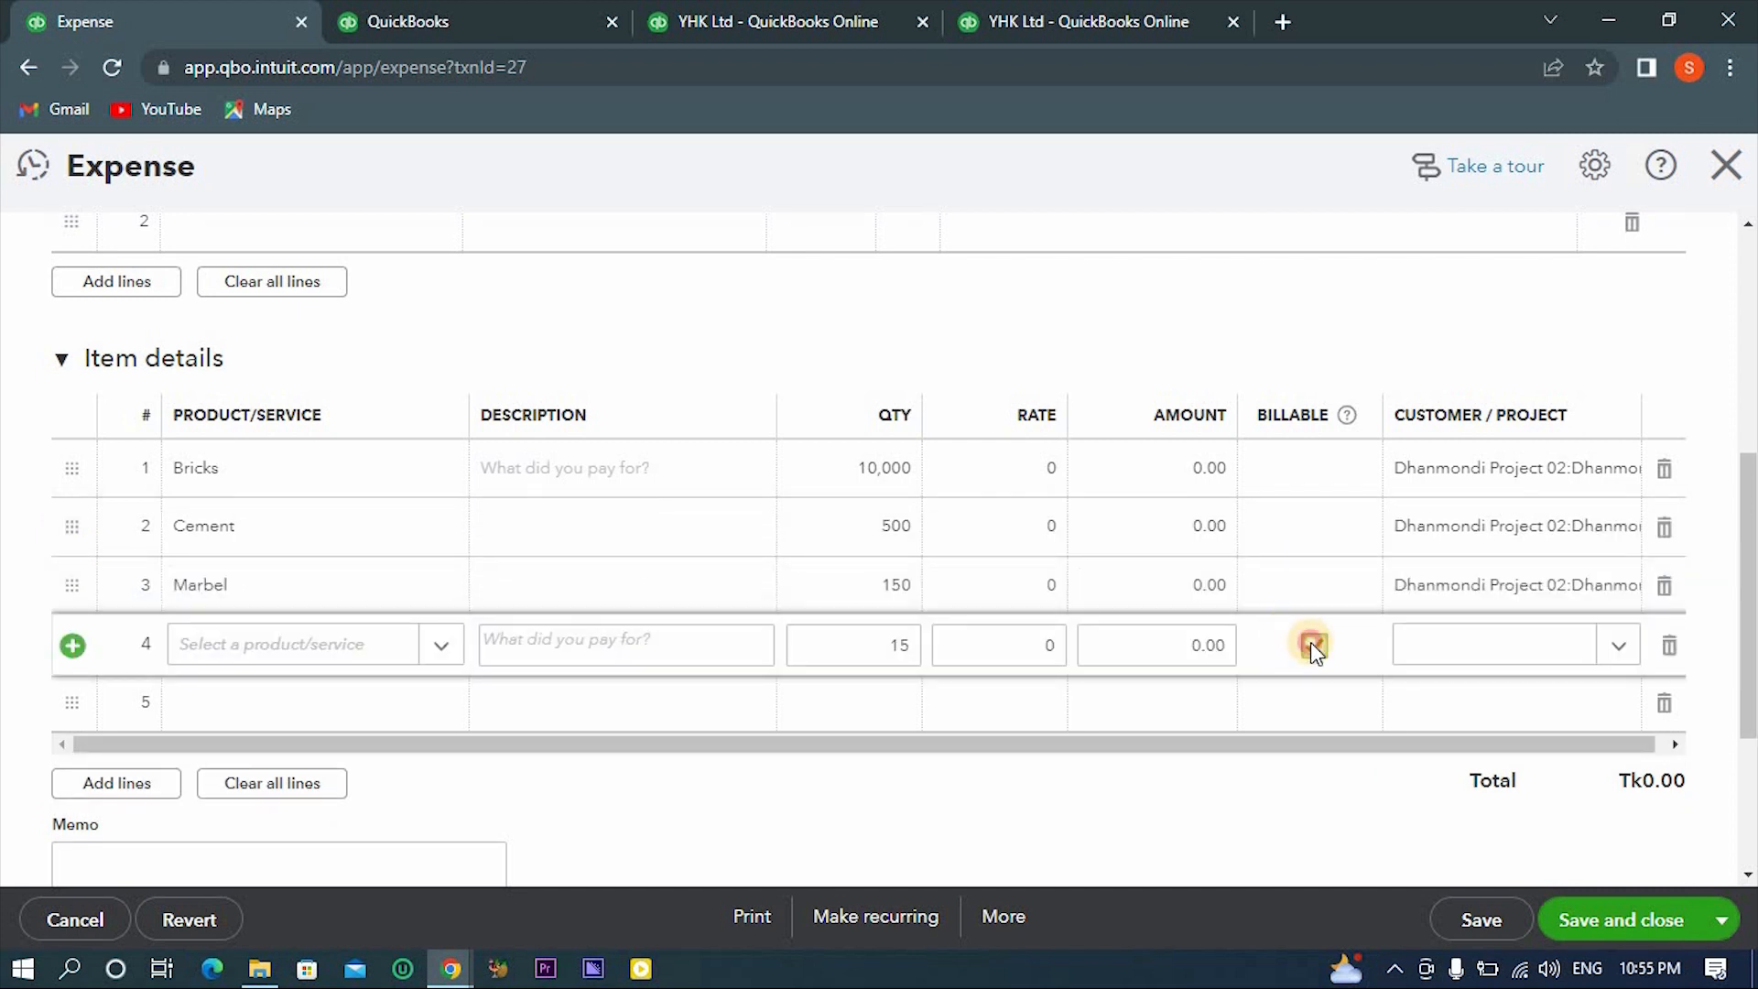
left_click(1323, 791)
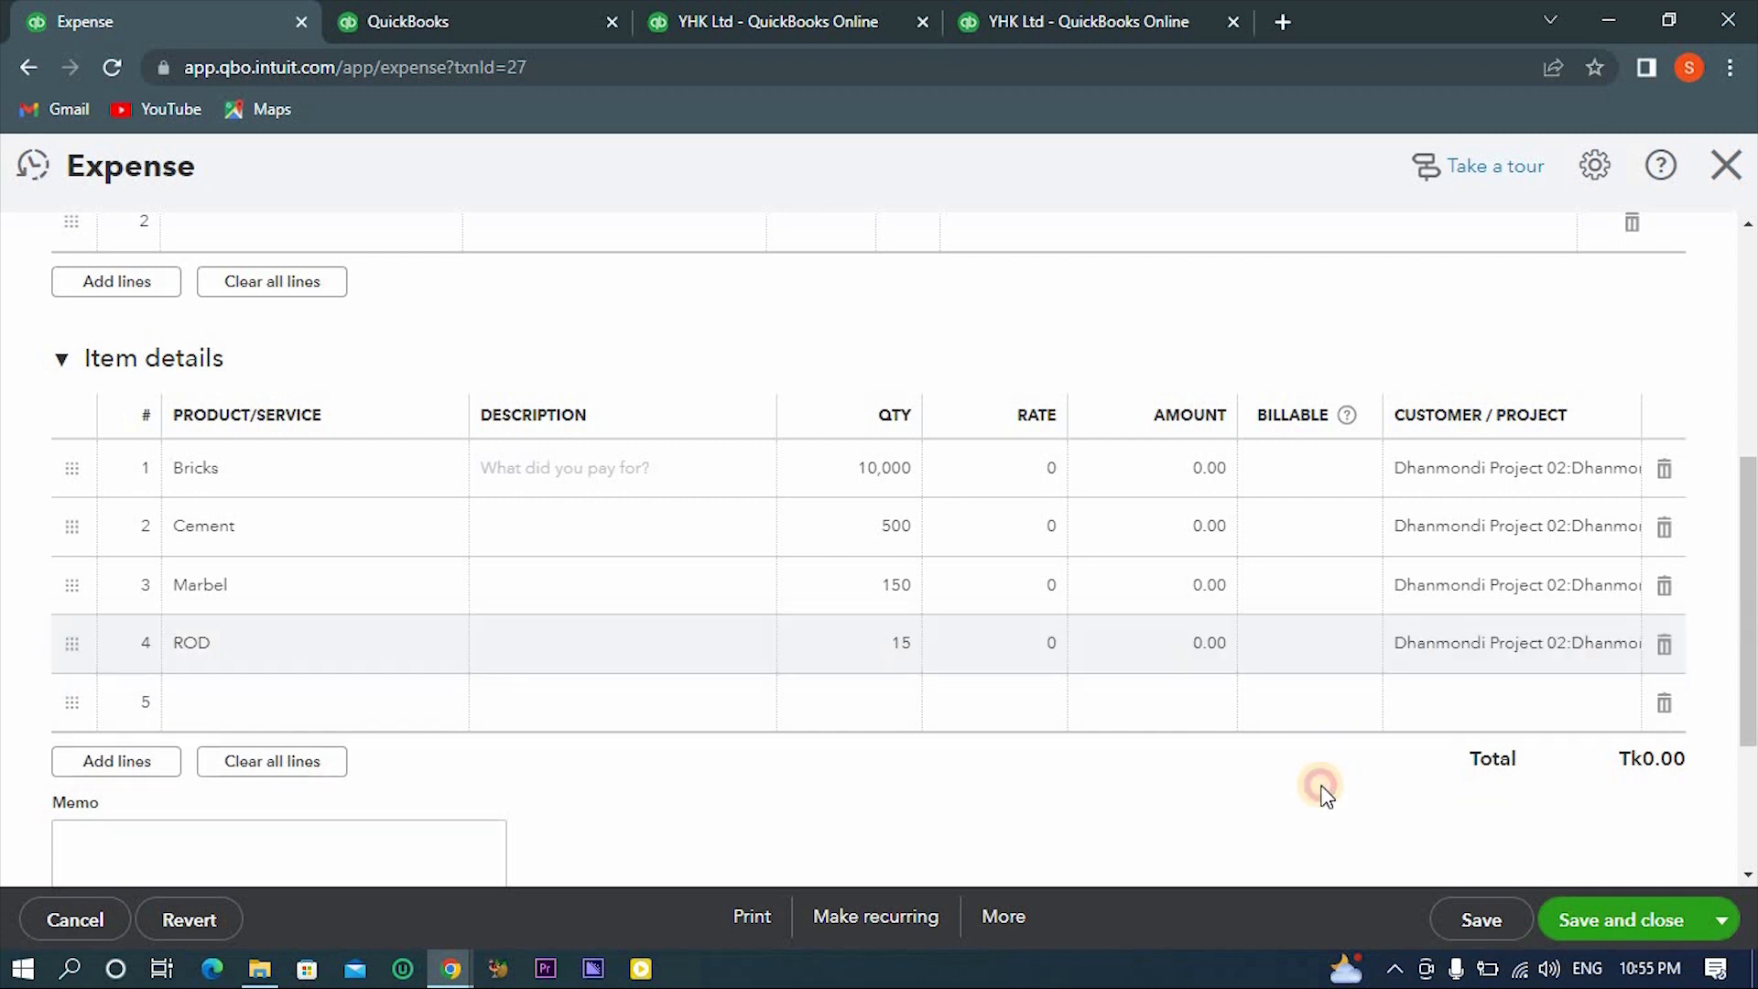
left_click(1594, 924)
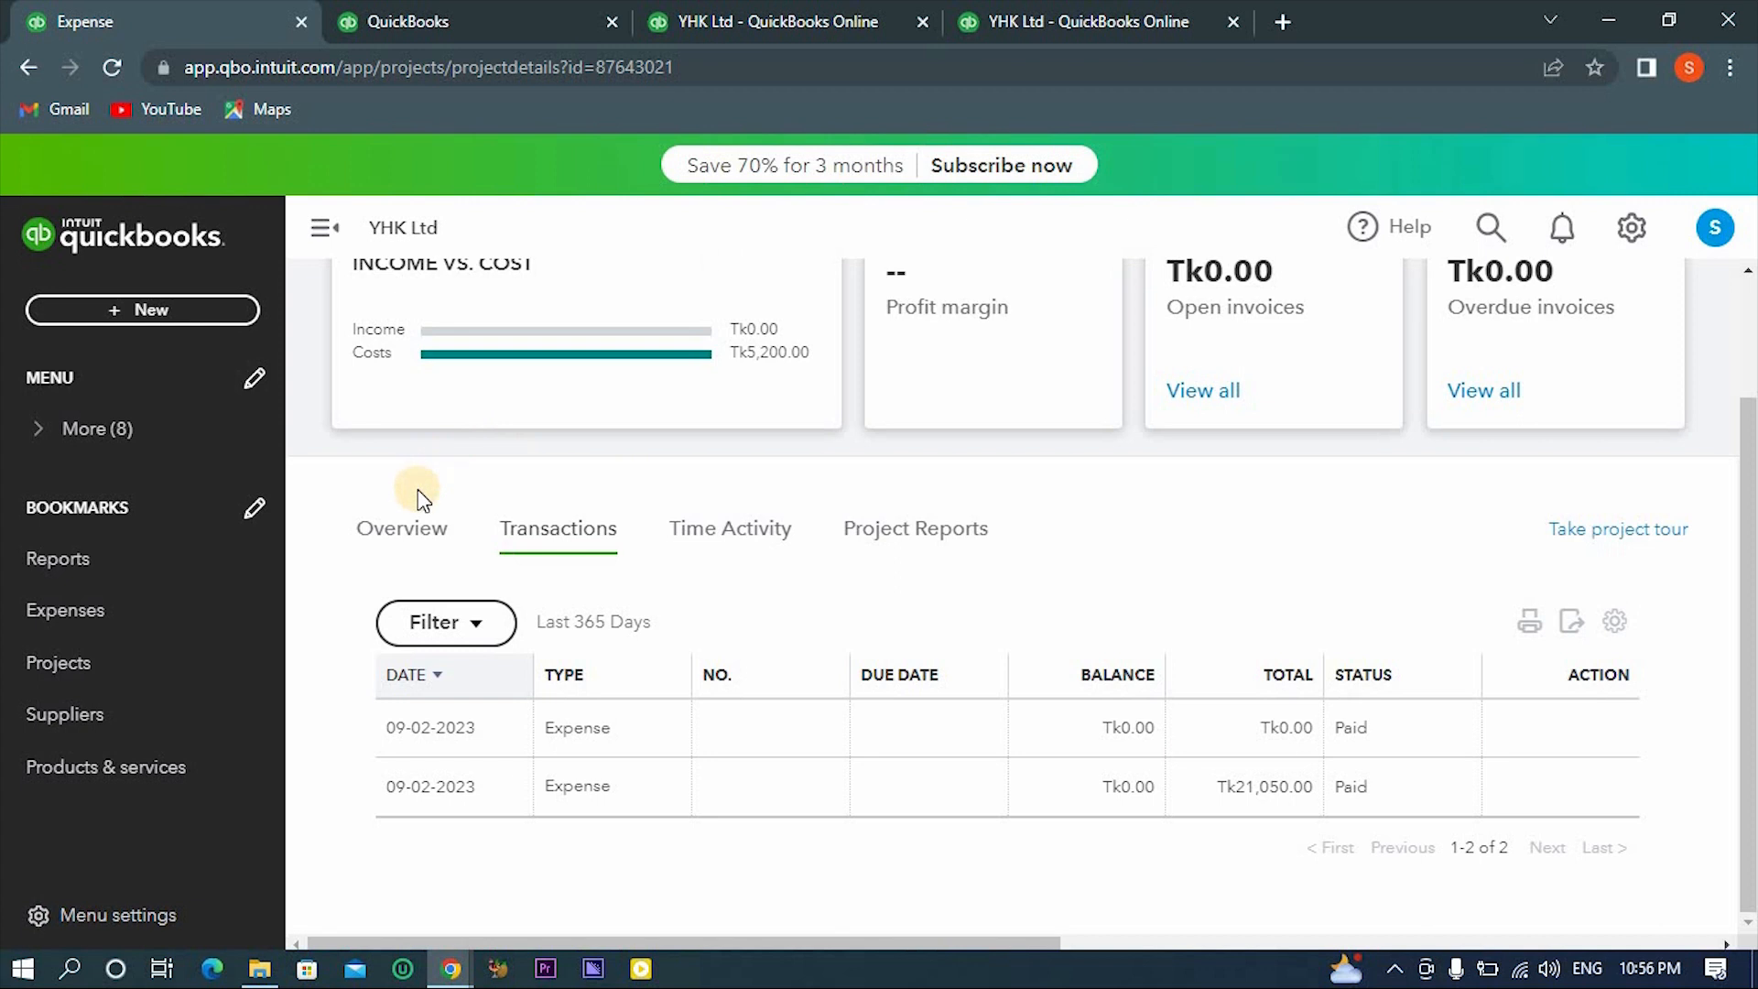
- Review the income, costs and profit on the Dhanmondi Project 02 overview, reloading the page to refresh the figures
left_click(409, 529)
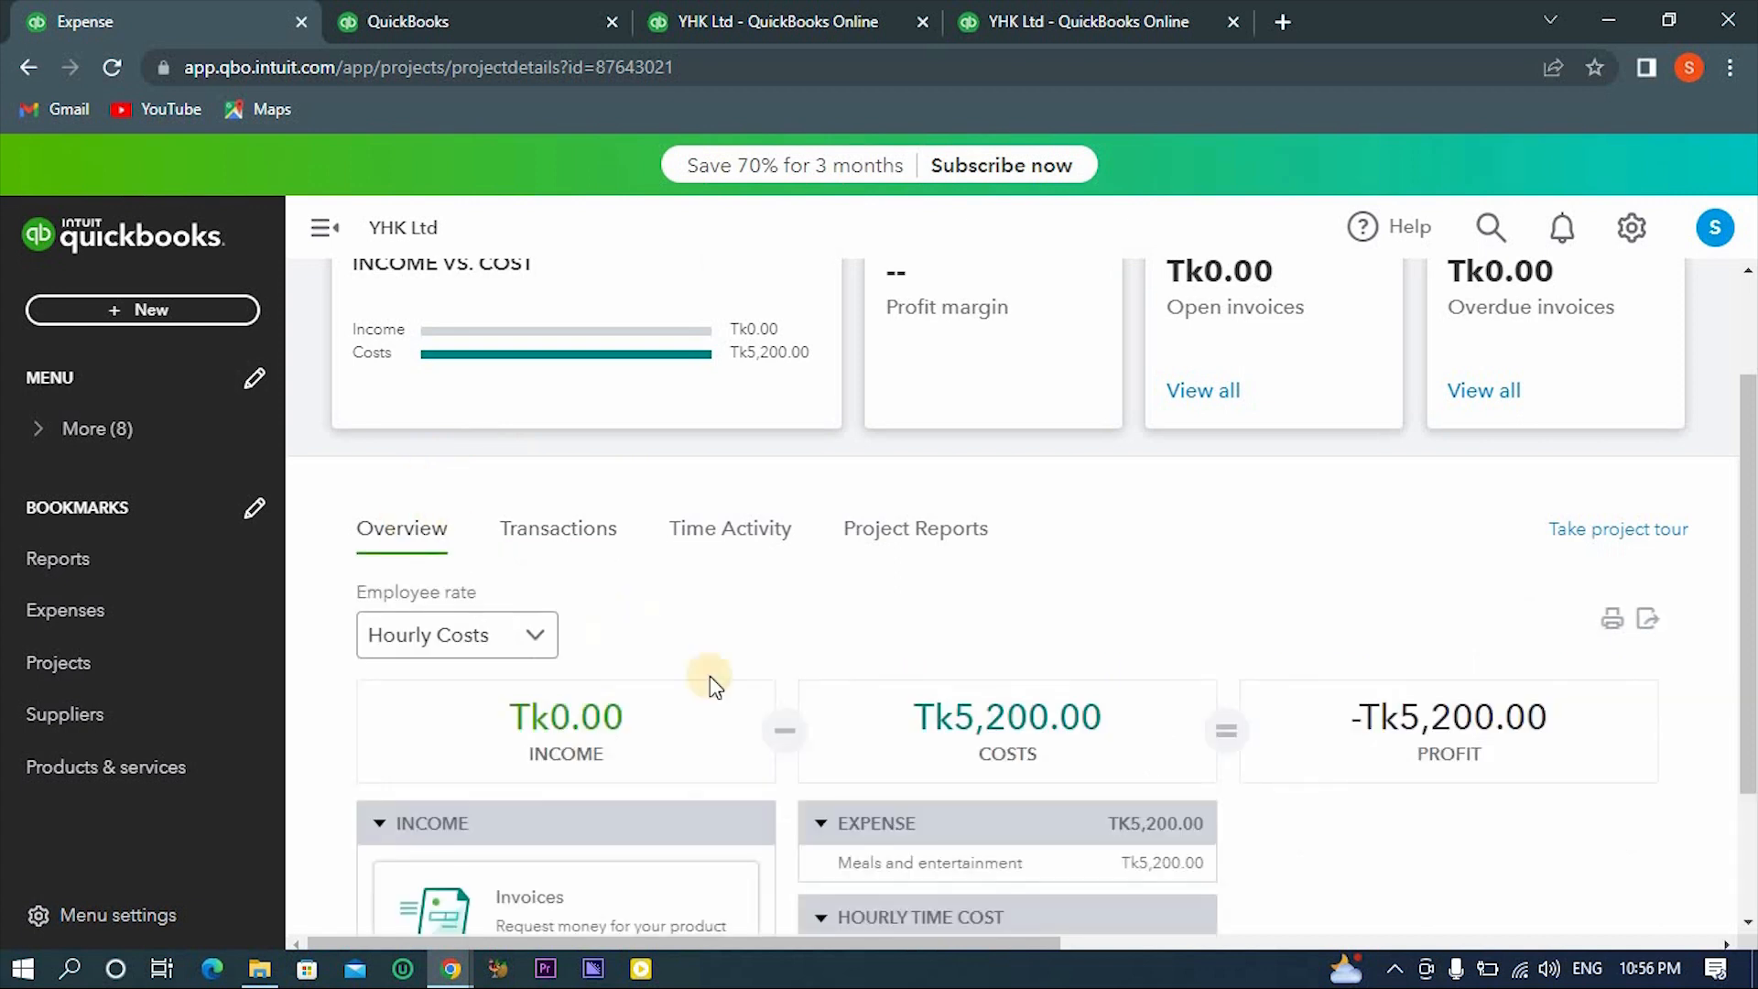
scroll(763, 722, "down", 2)
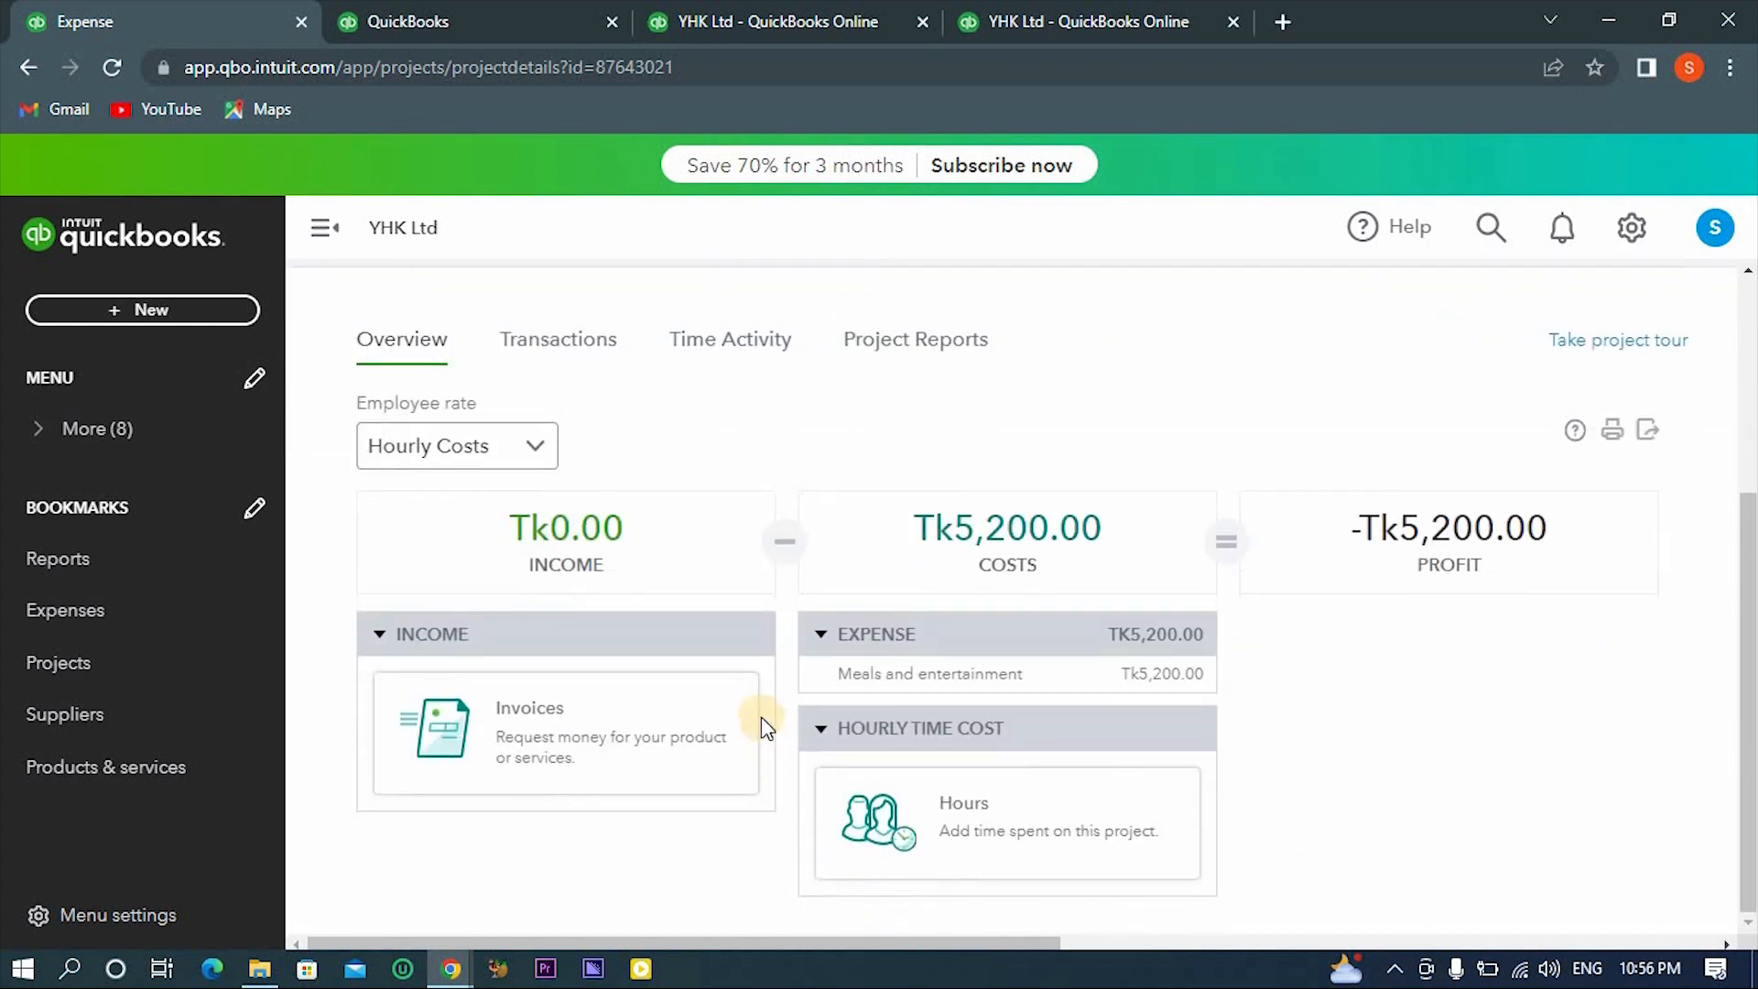
left_click(113, 68)
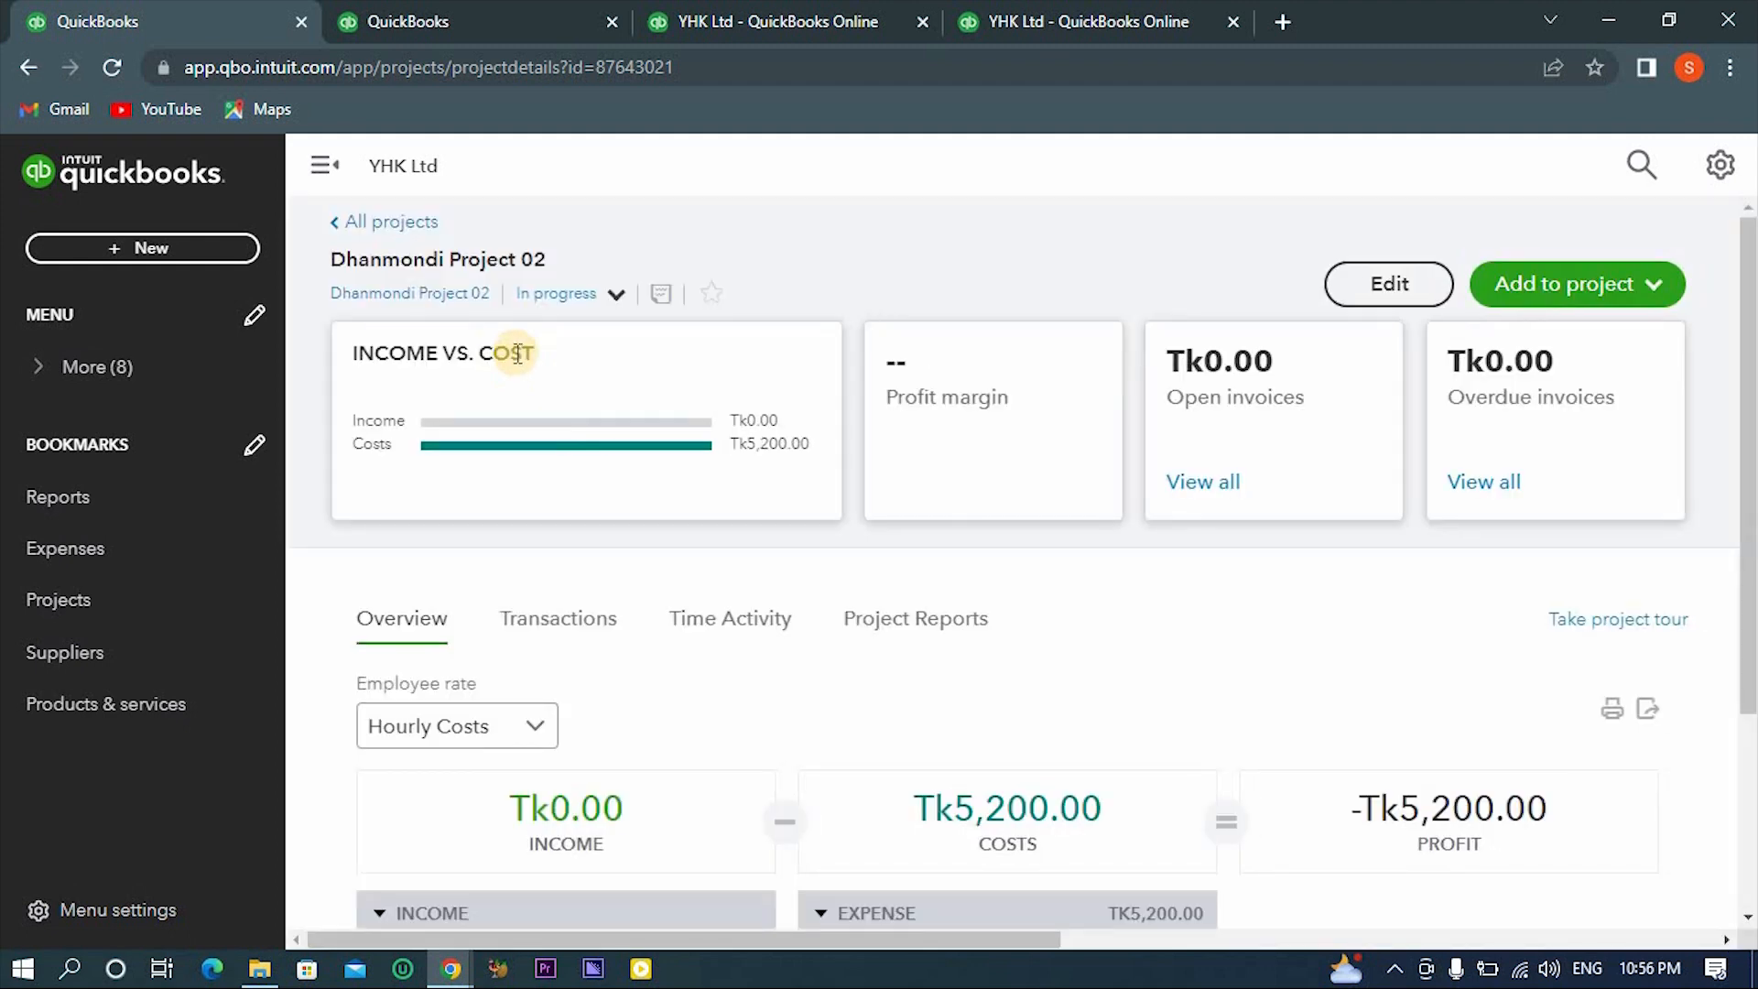
scroll(936, 656, "down", 3)
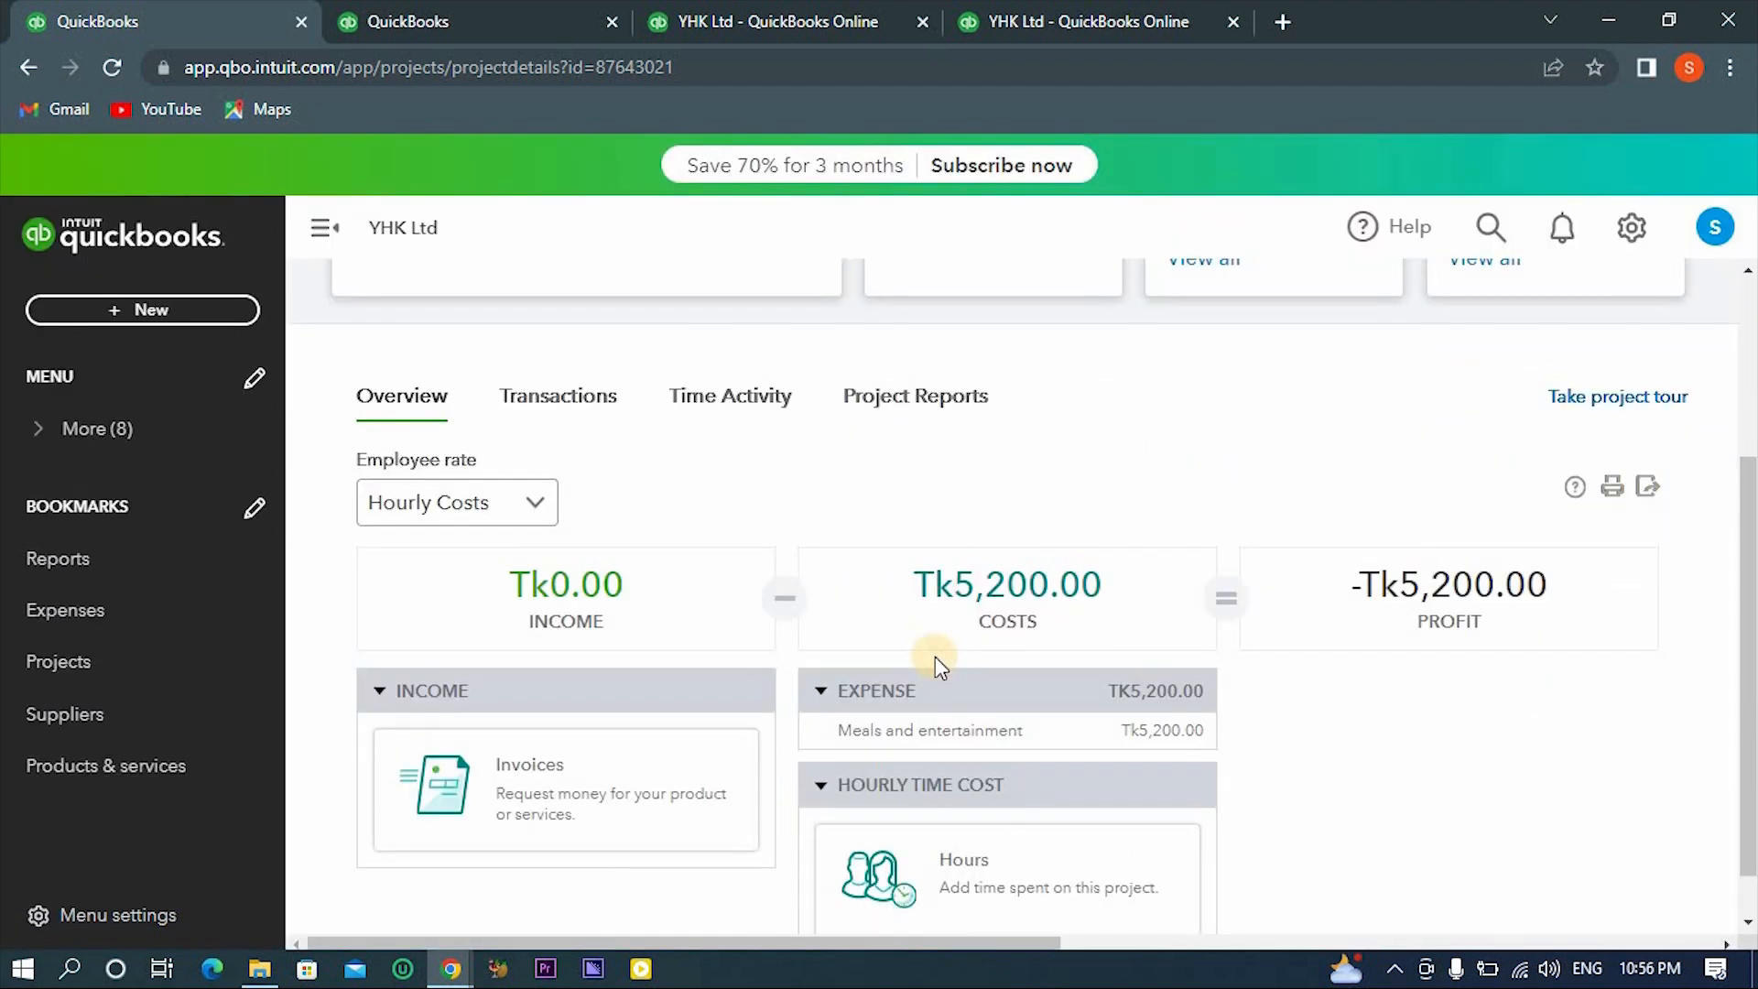
scroll(935, 656, "down", 1)
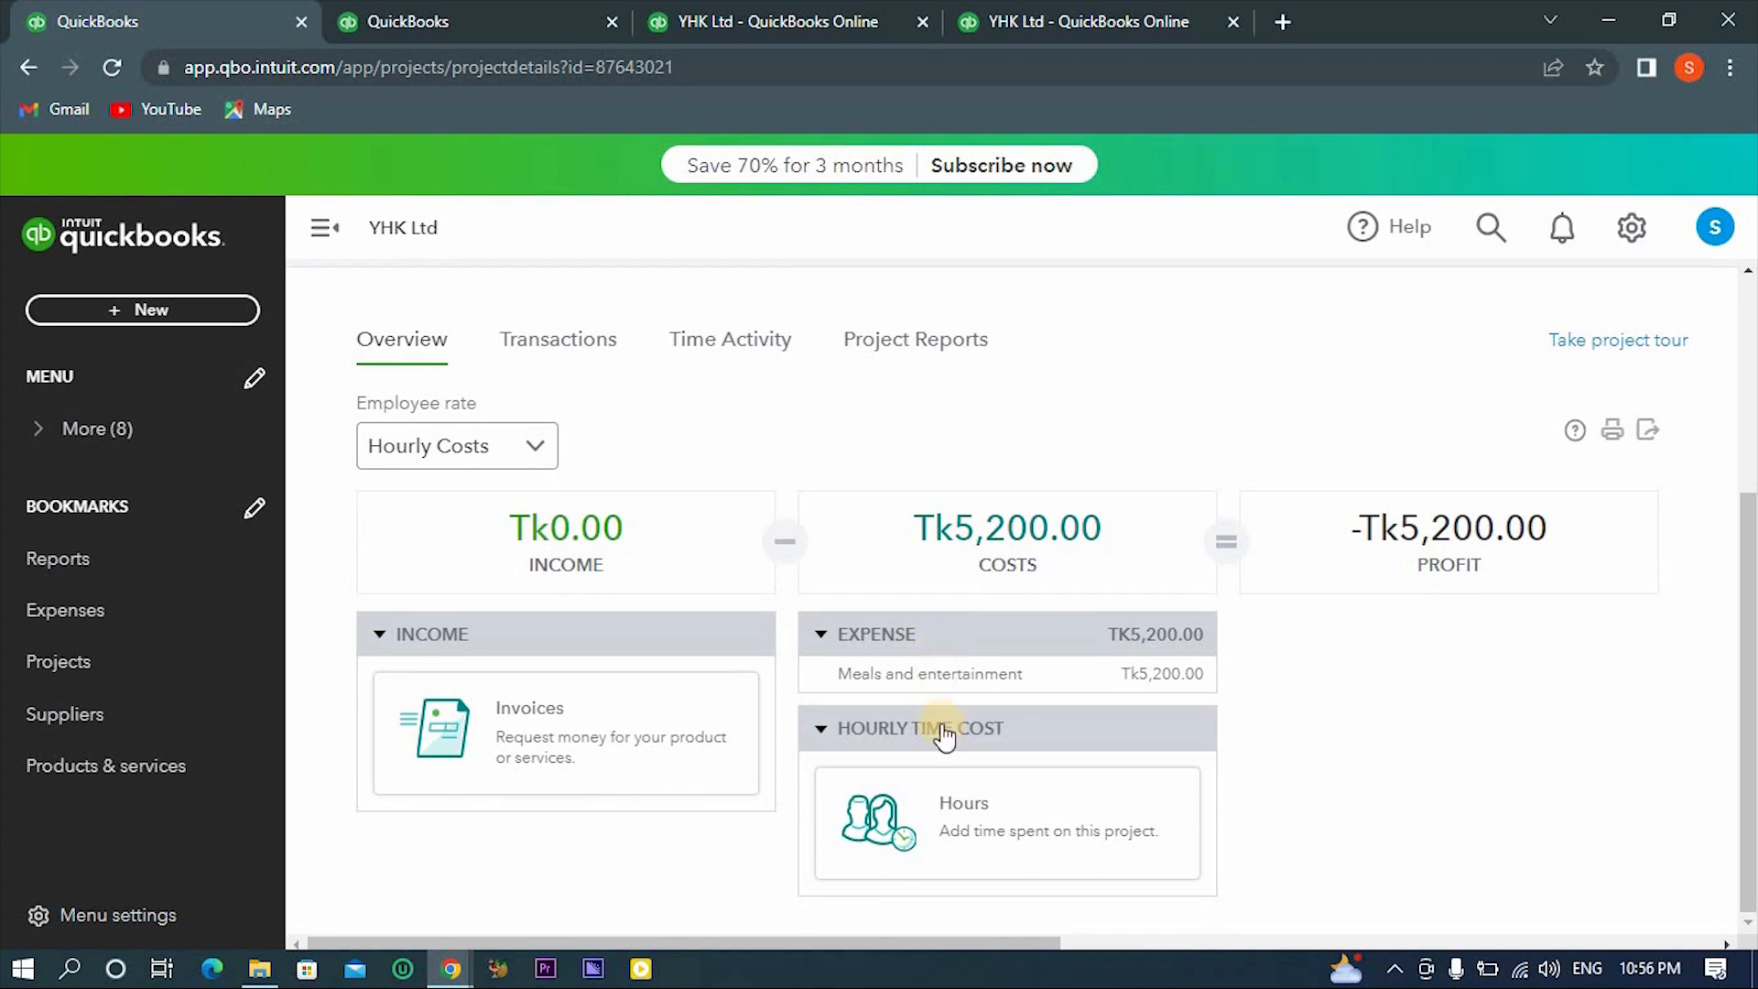
- Look at the profit and loss report and the Projects list in the other browser tabs, and open the Products and Services list in the first tab
left_click(1016, 19)
left_click(810, 17)
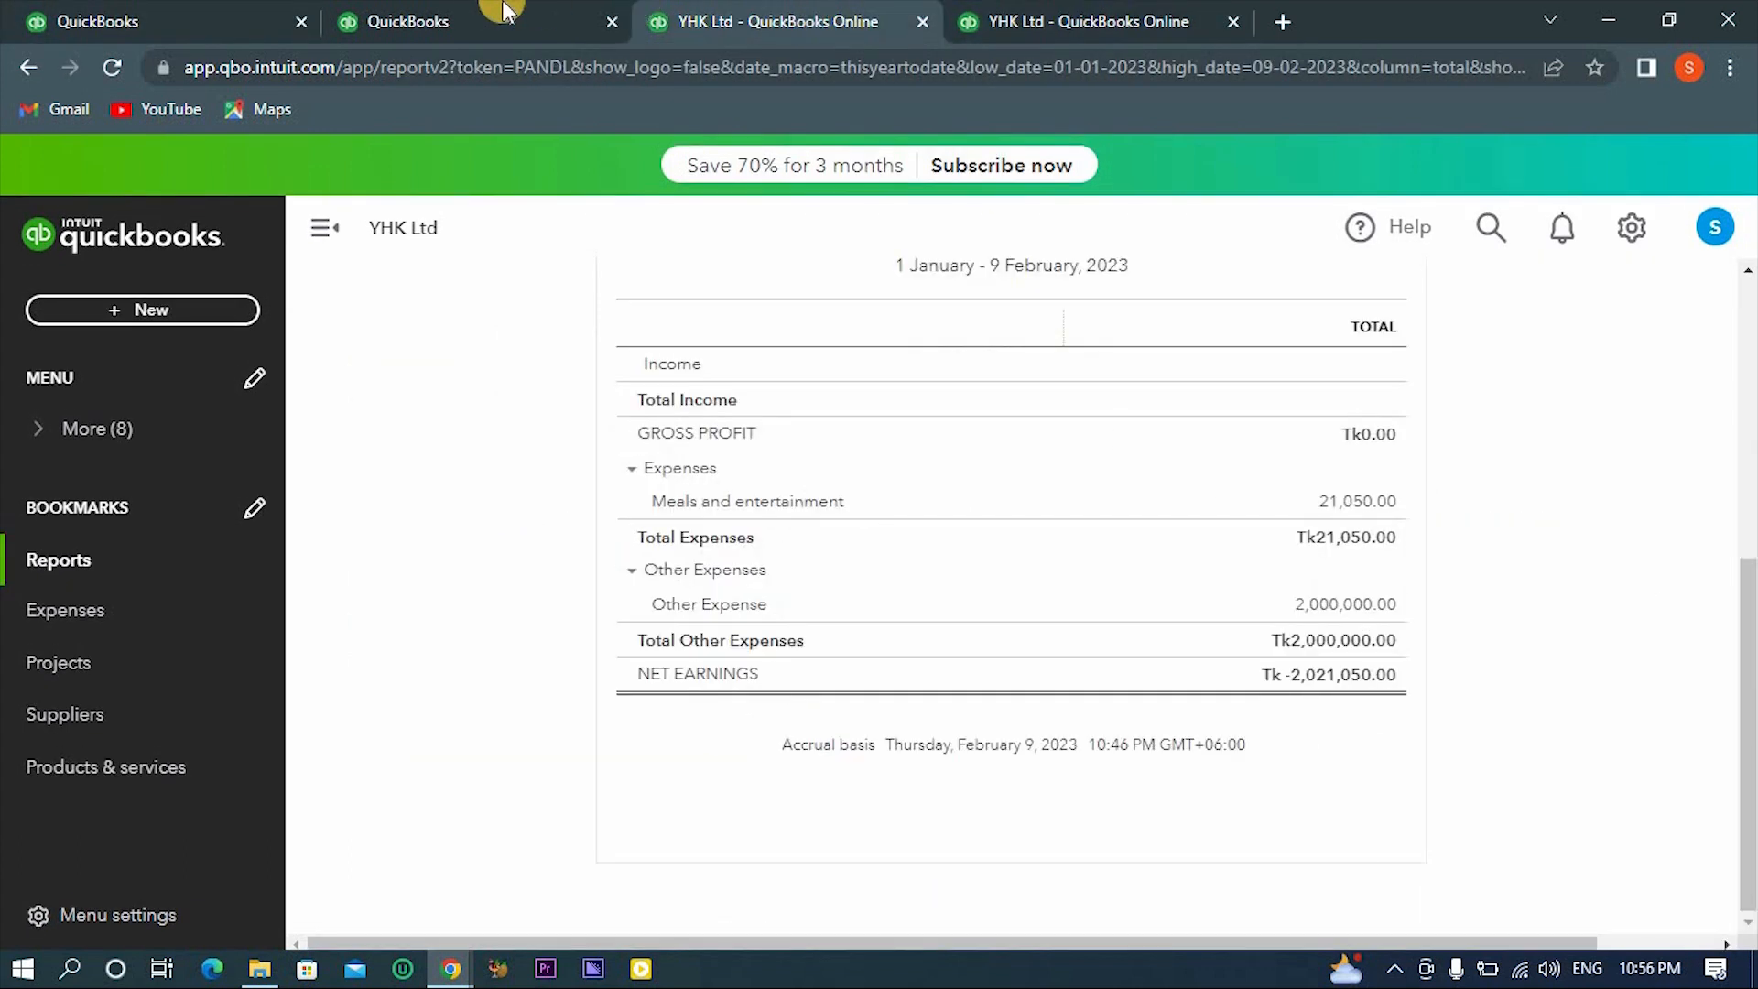
left_click(464, 14)
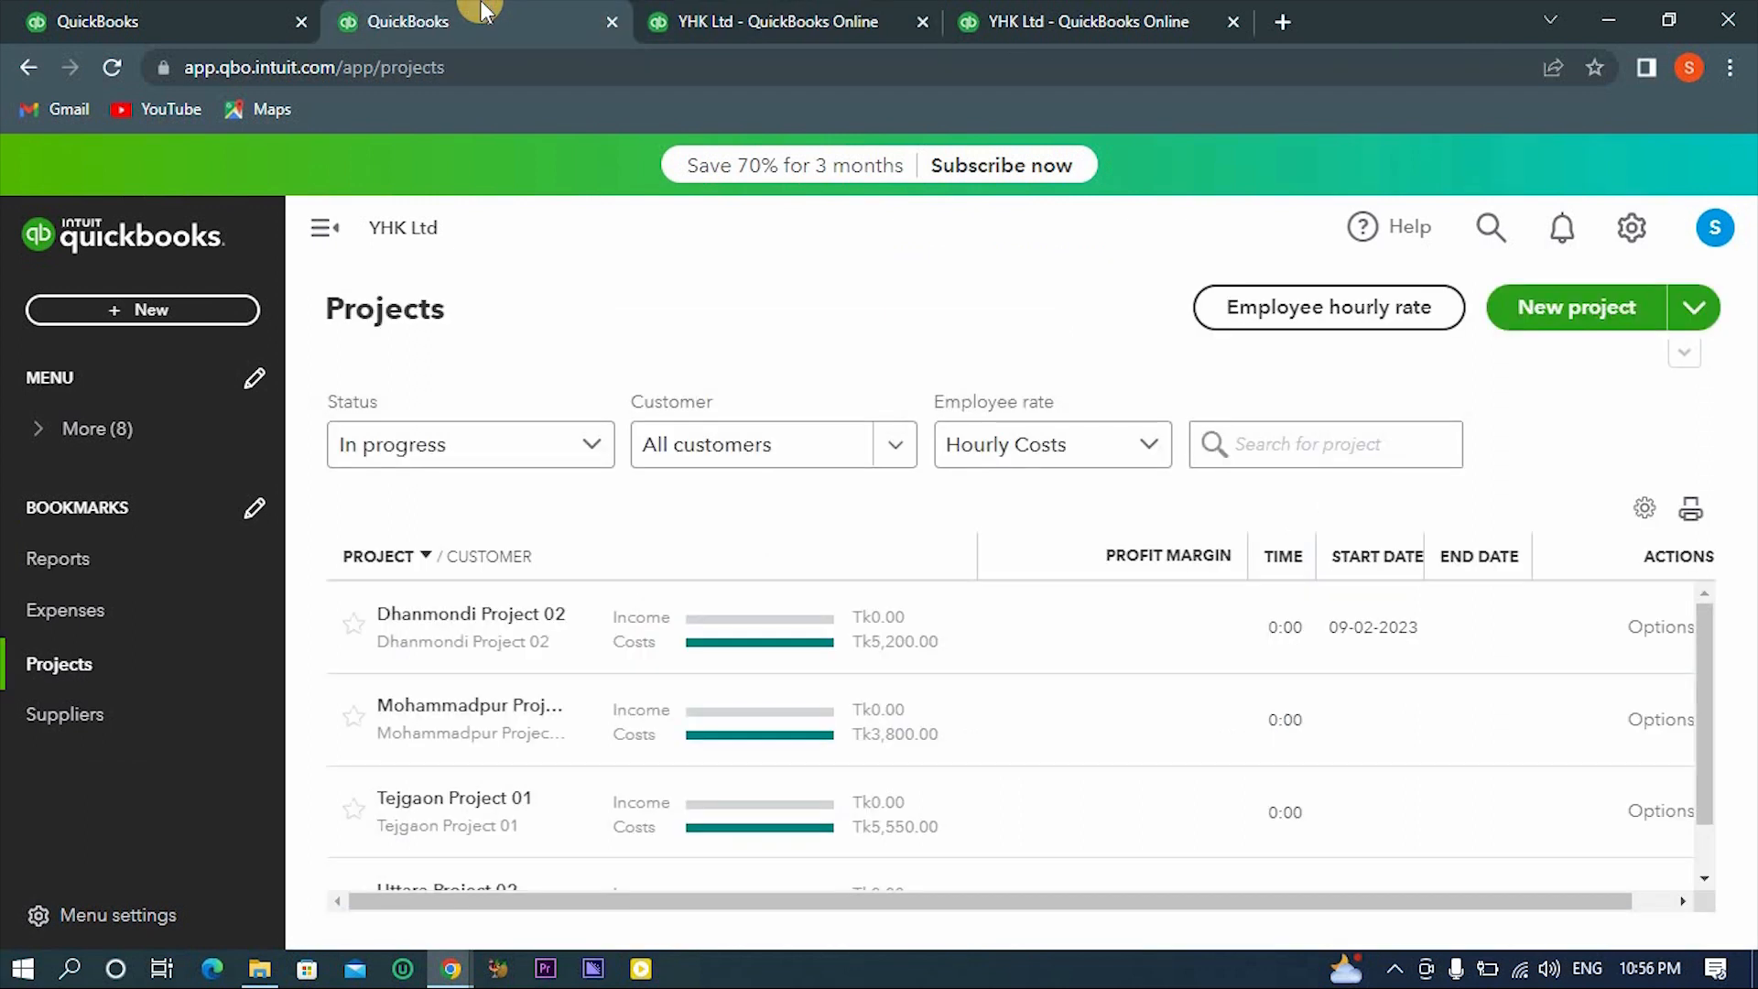
left_click(195, 11)
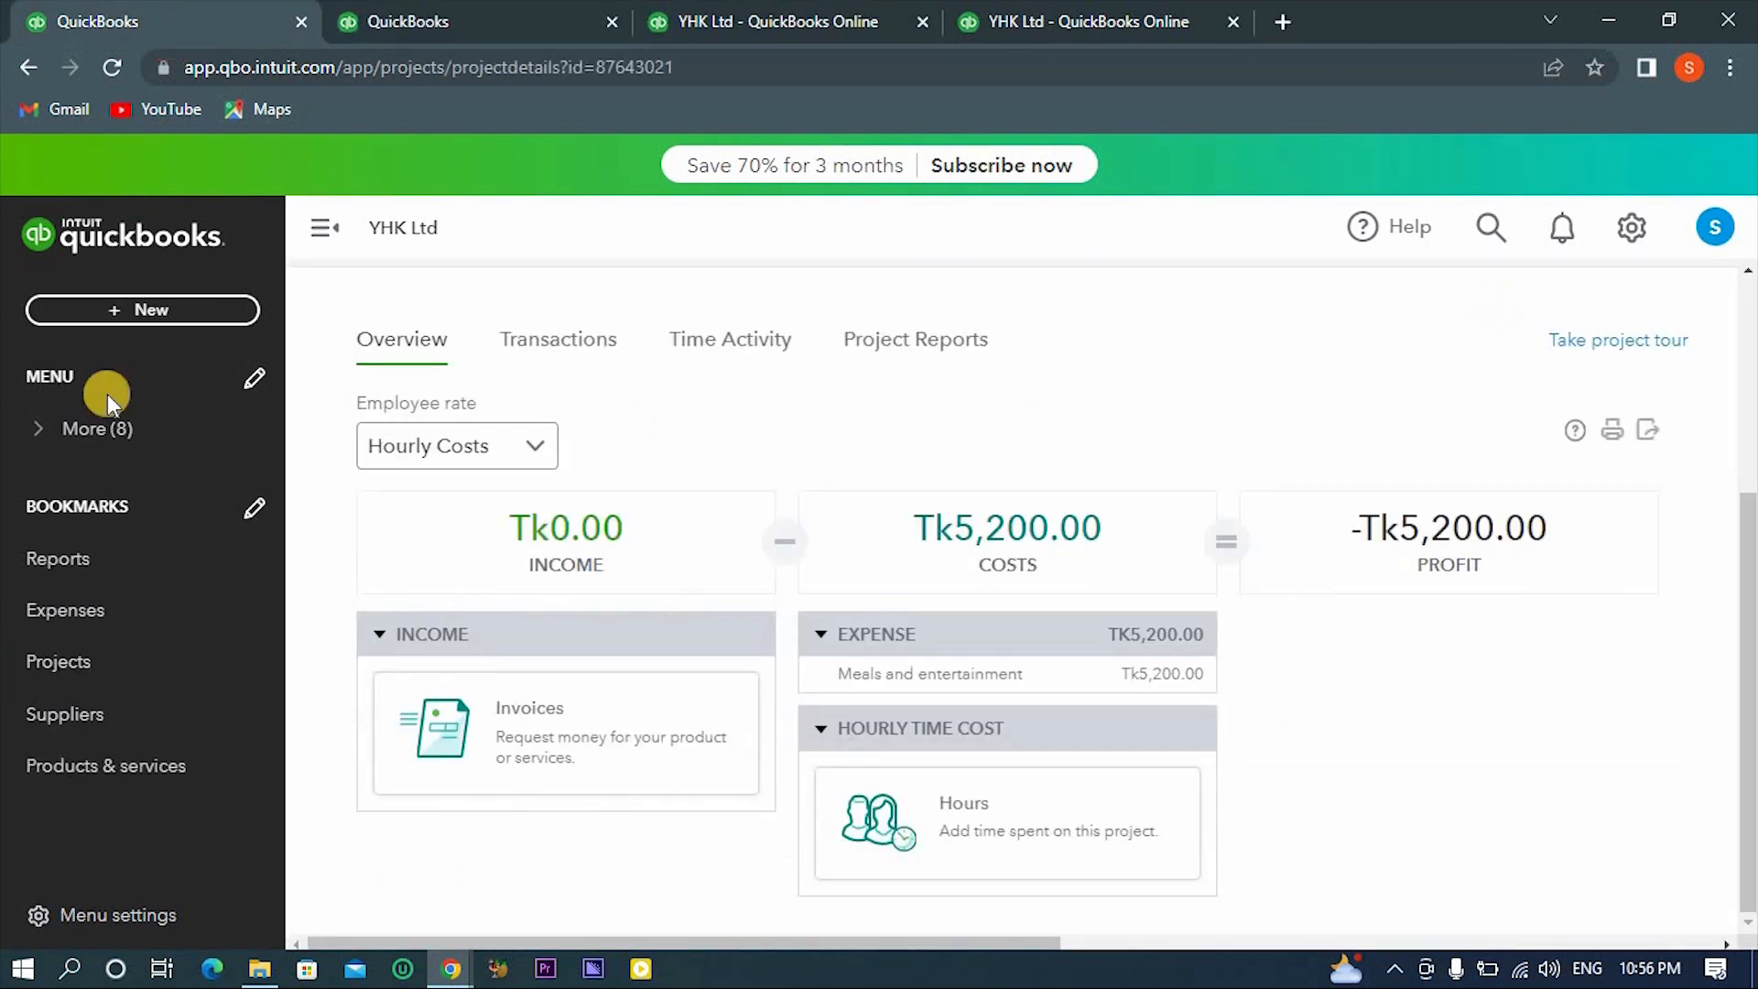
left_click(59, 766)
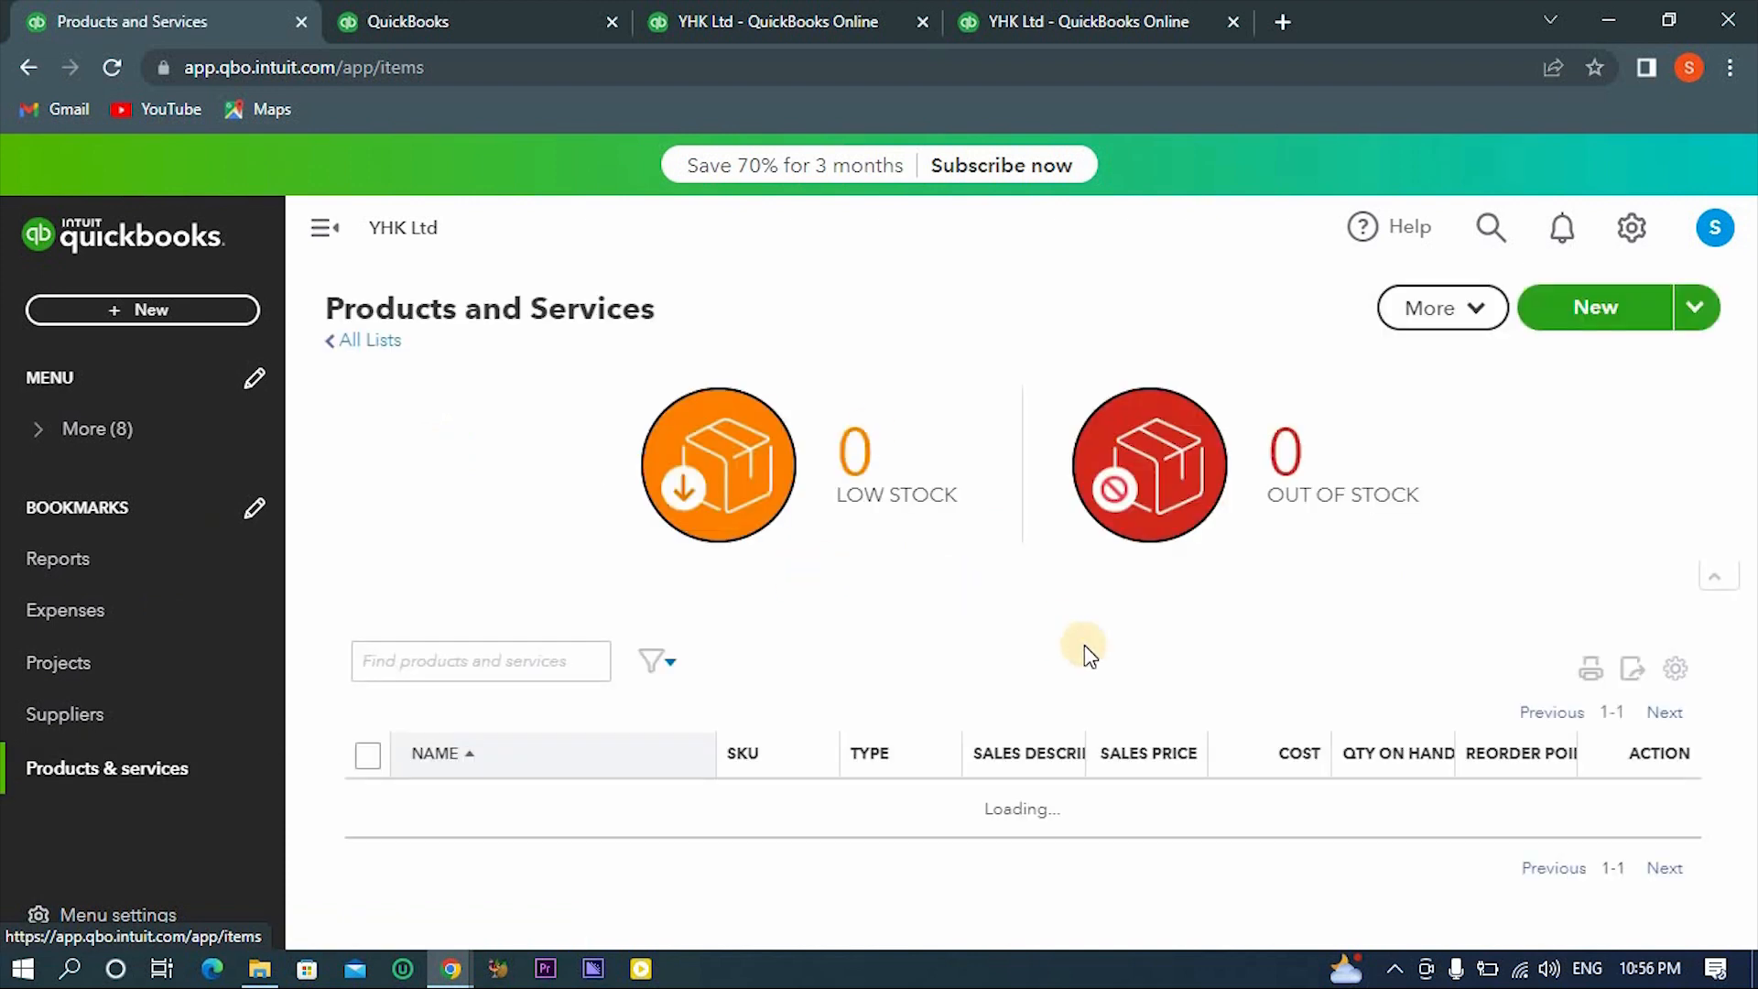
- In the Projects browser tab, open Dhanmondi Project 02's transactions, examine the Tk21,050.00 expense and close it
left_click(384, 13)
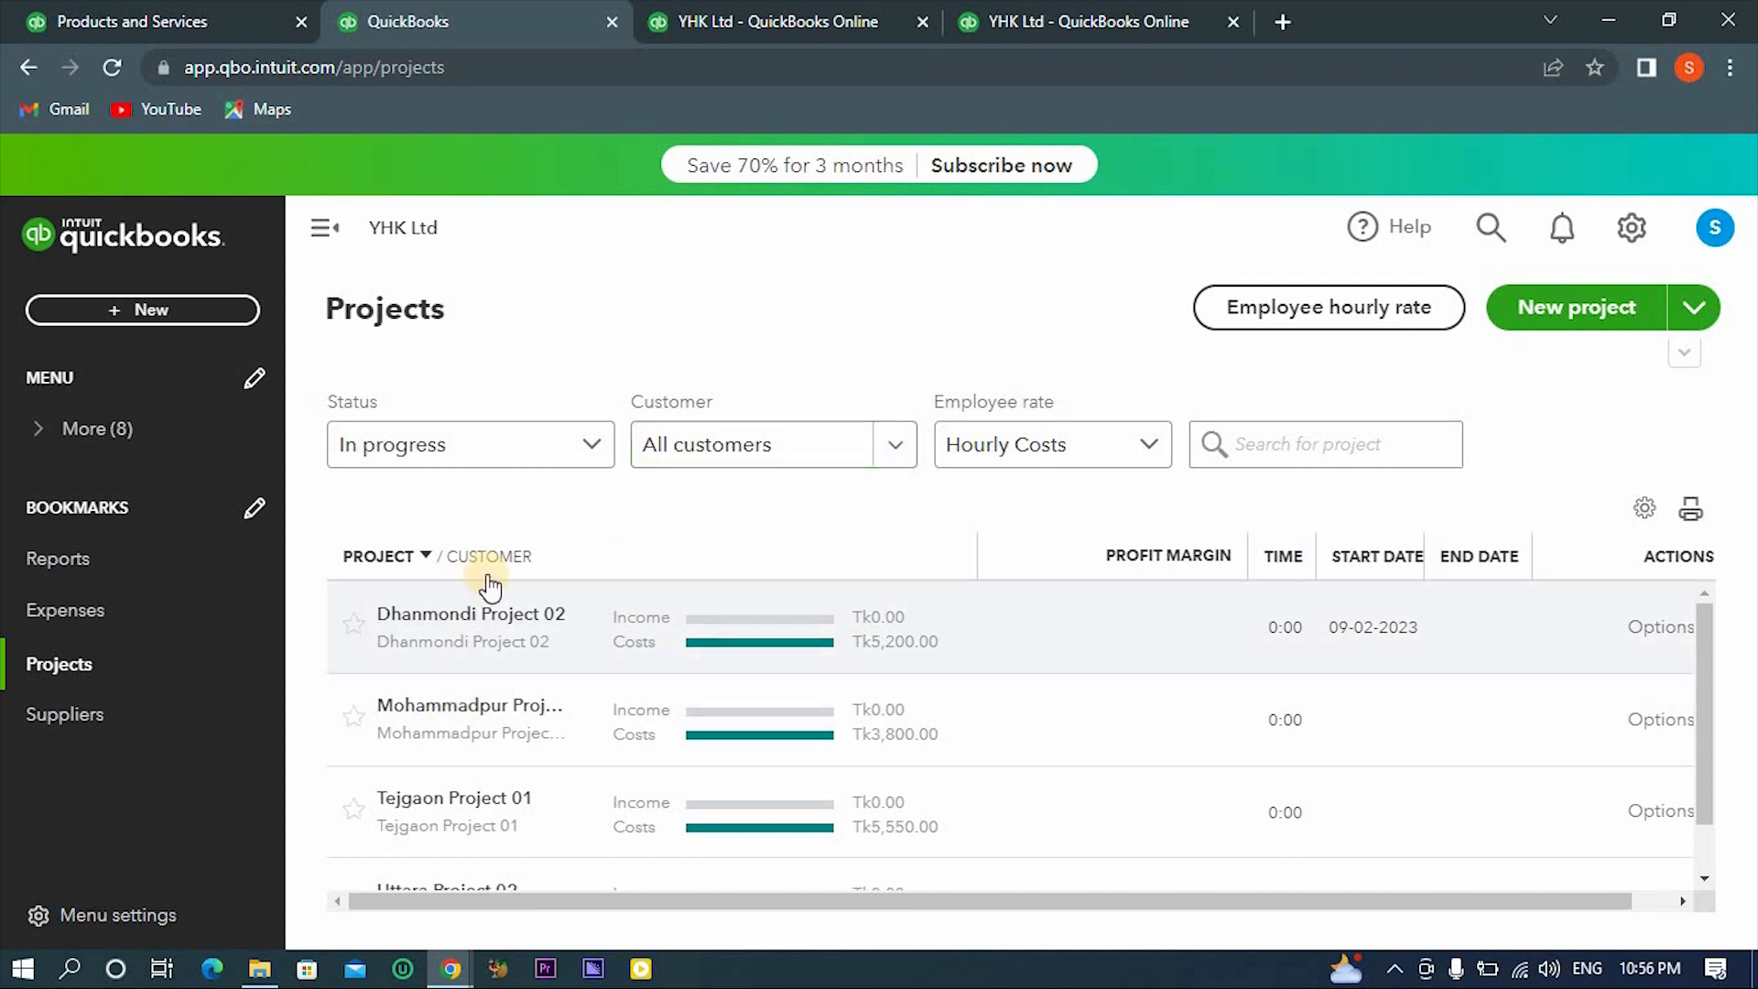
left_click(483, 612)
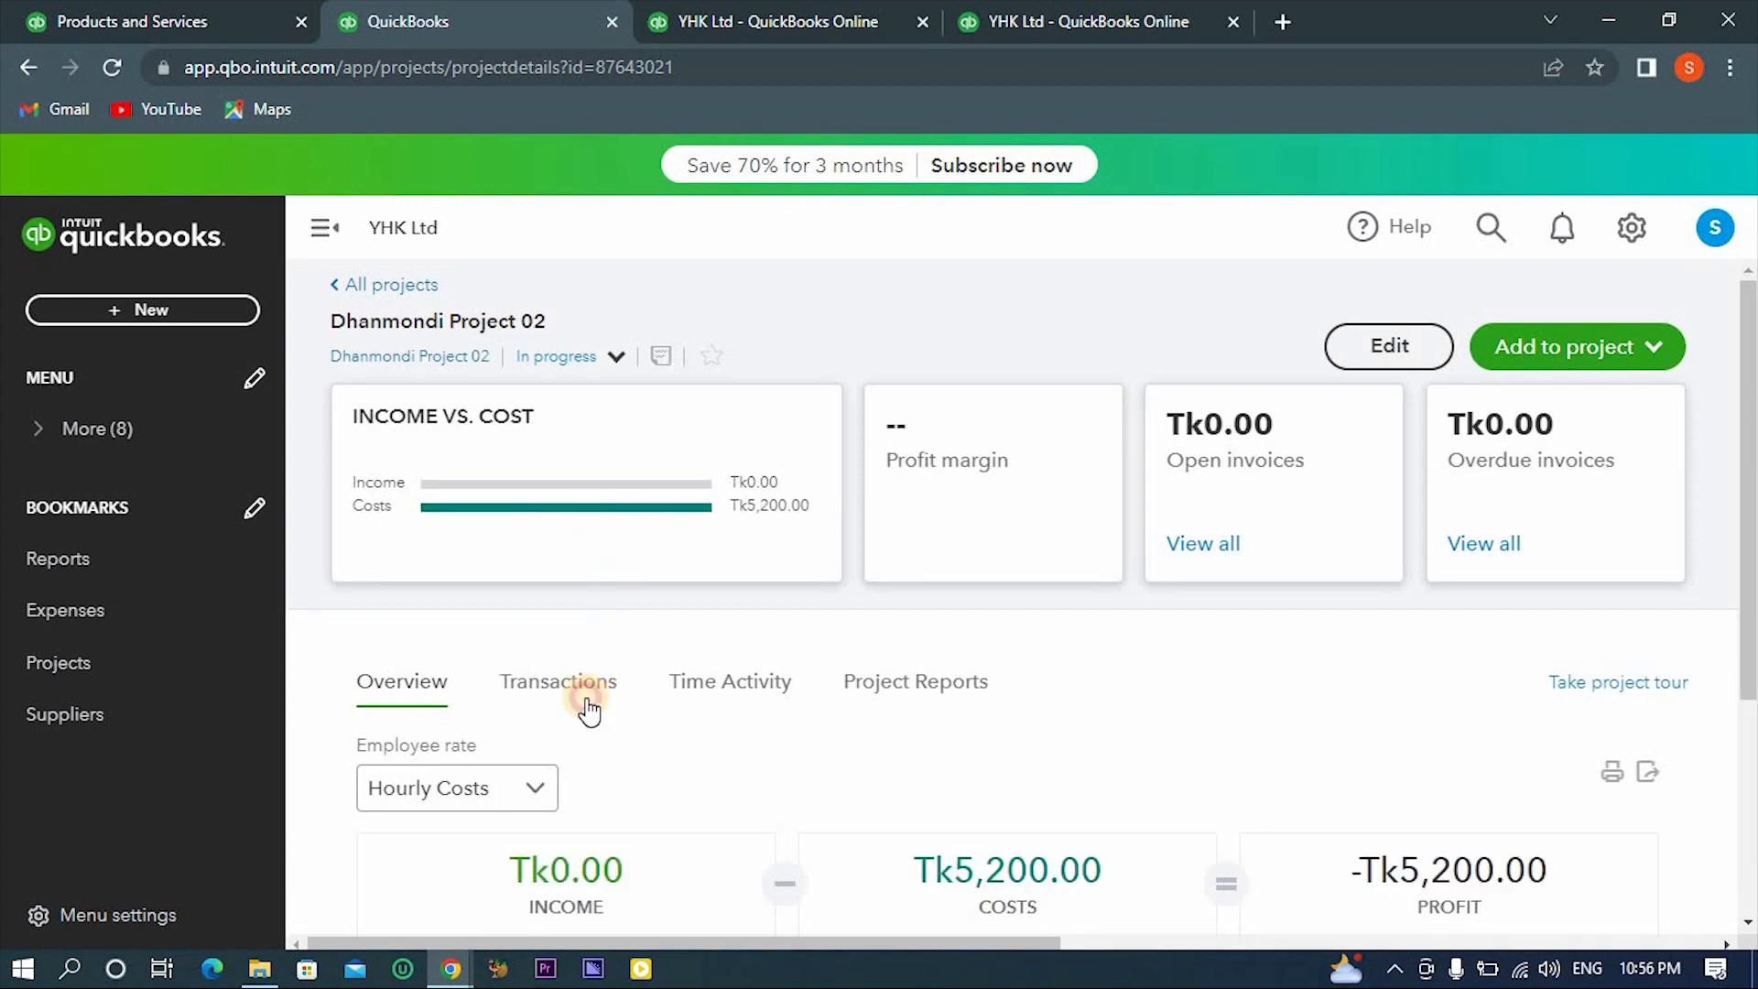
left_click(589, 710)
scroll(656, 832, "down", 2)
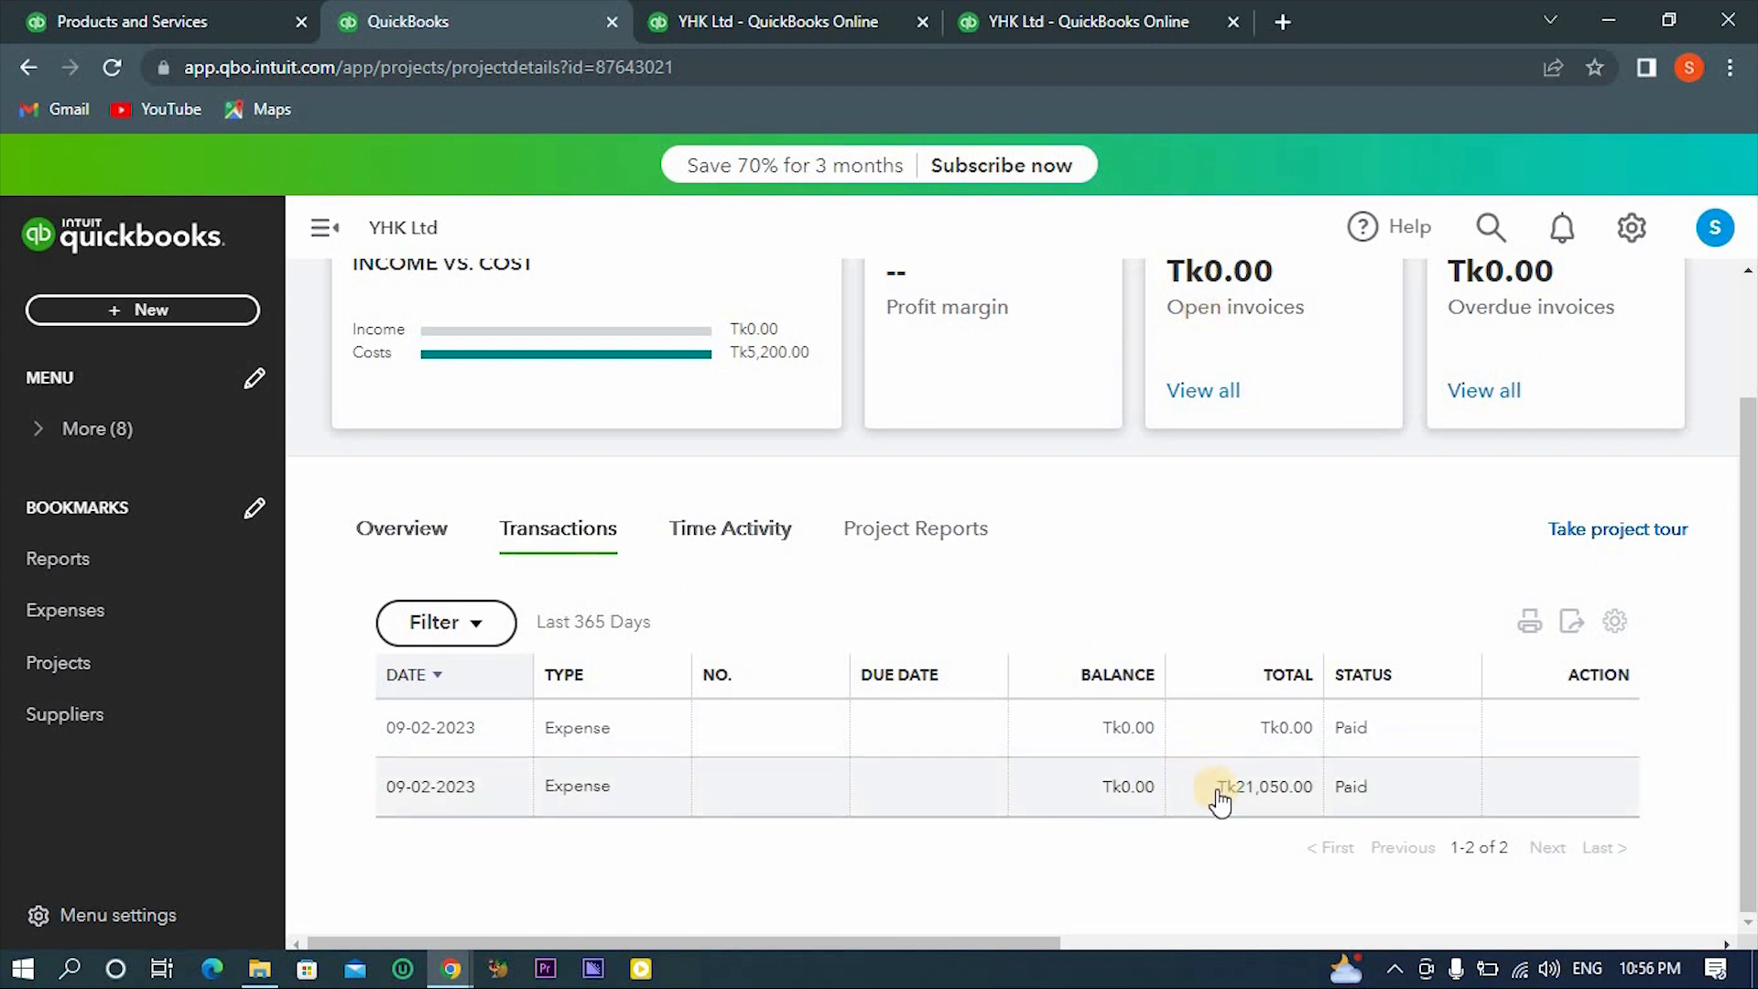
left_click(1249, 787)
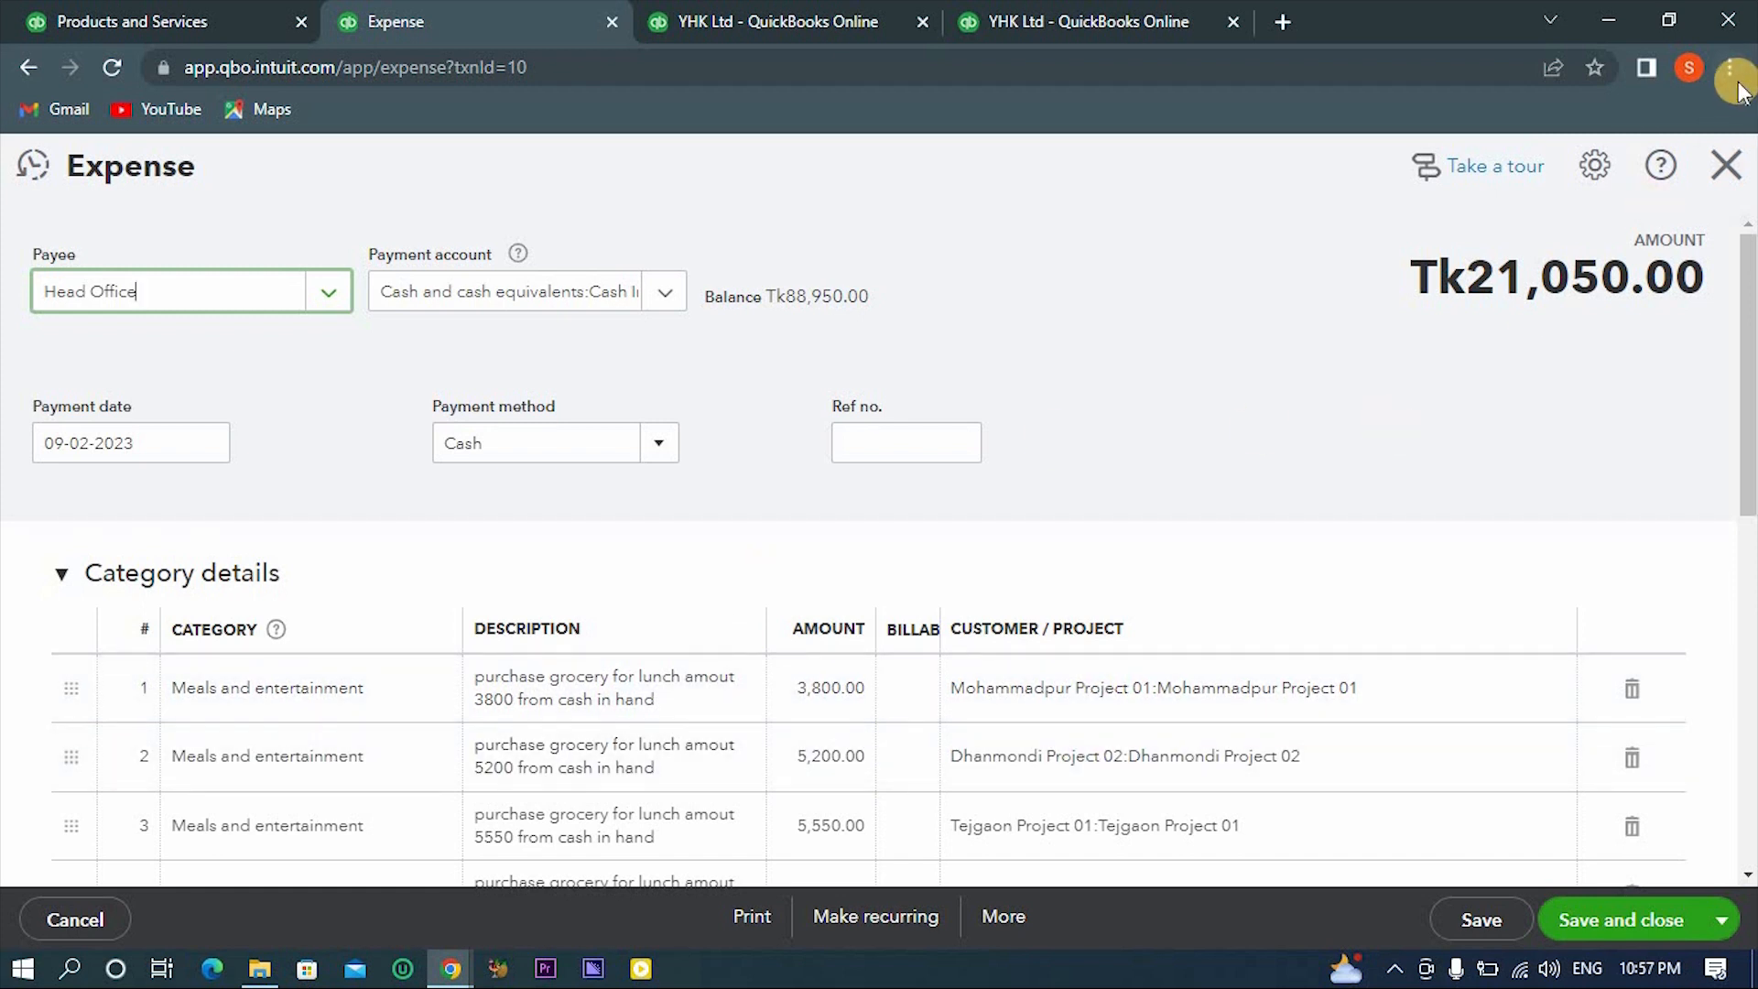
left_click(1742, 188)
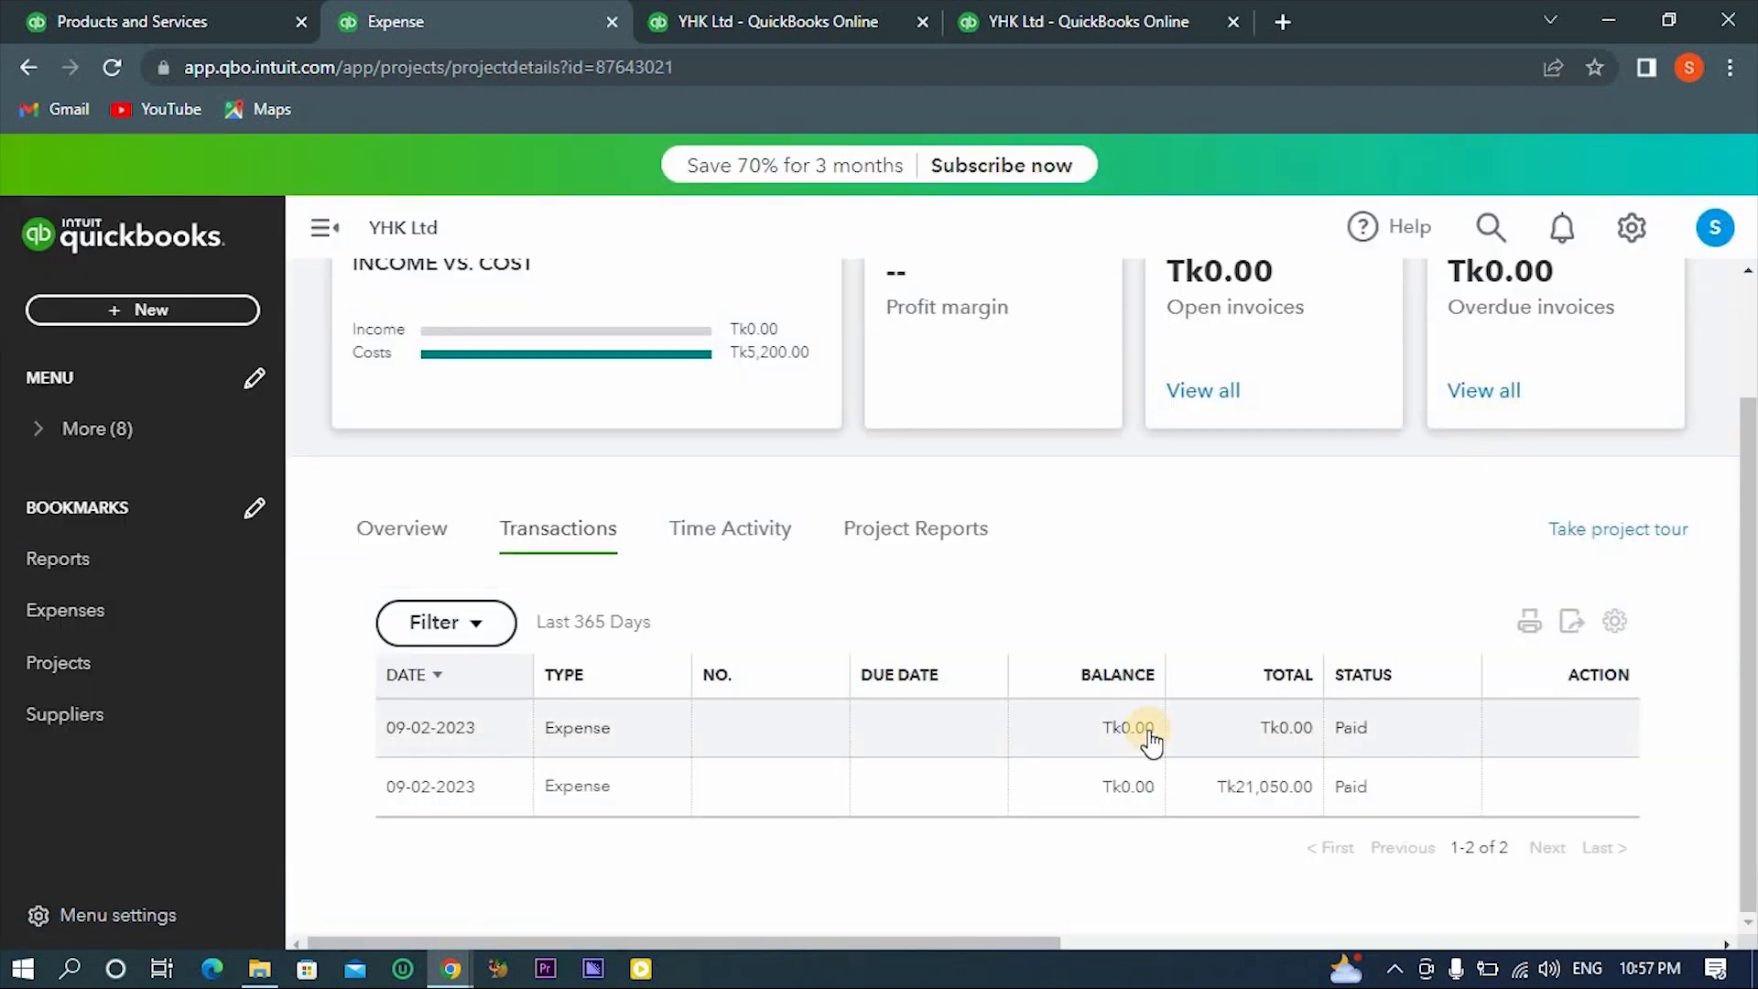
- Open the Tk0.00 project expense, examine its header and item lines, and check the quantities on hand in the Products and Services list
left_click(1148, 730)
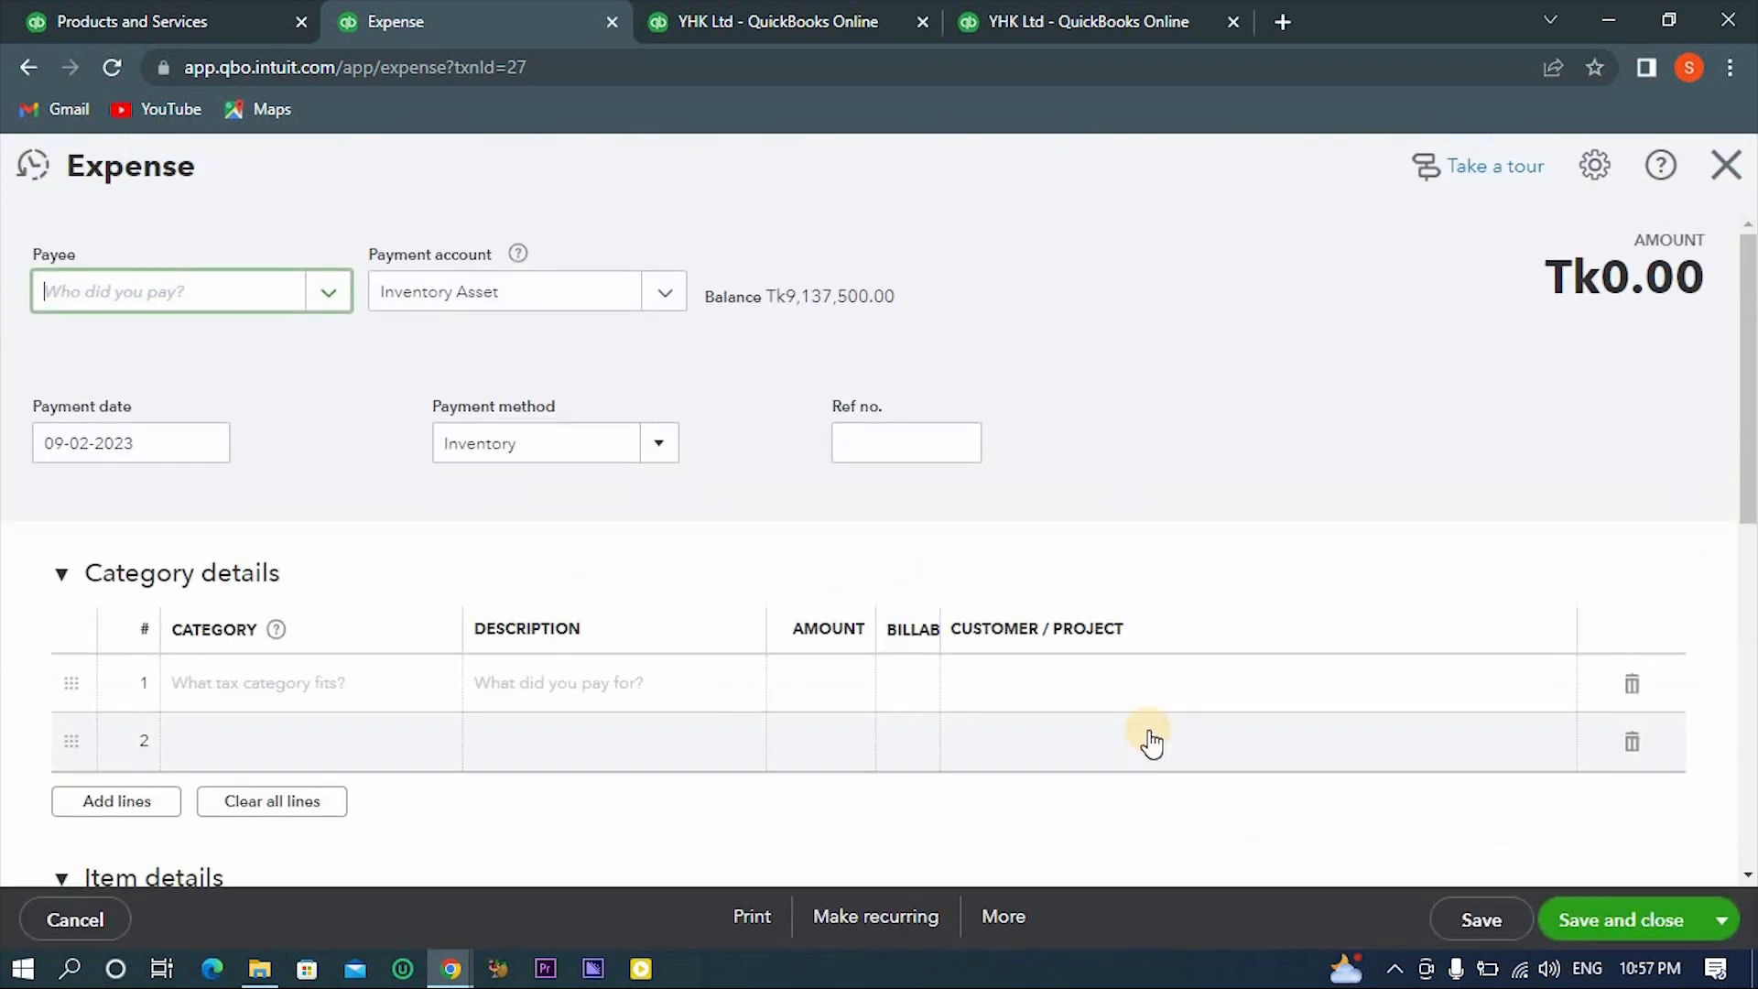
scroll(993, 595, "down", 8)
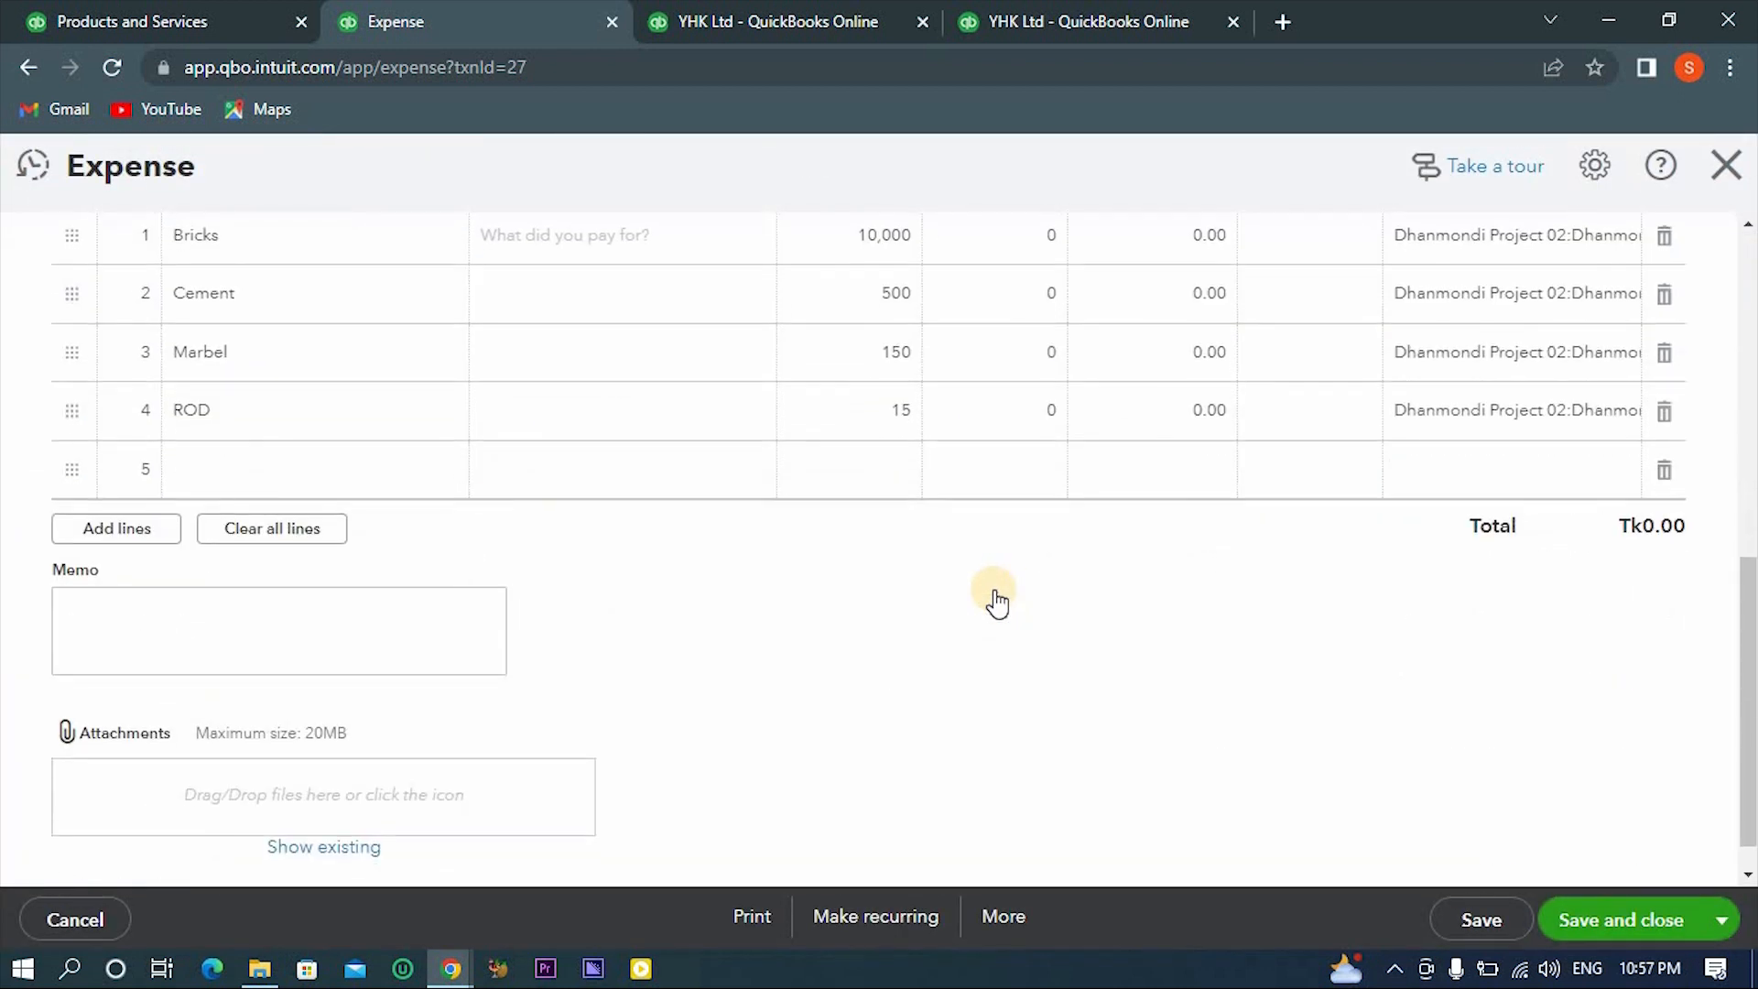
scroll(993, 595, "up", 8)
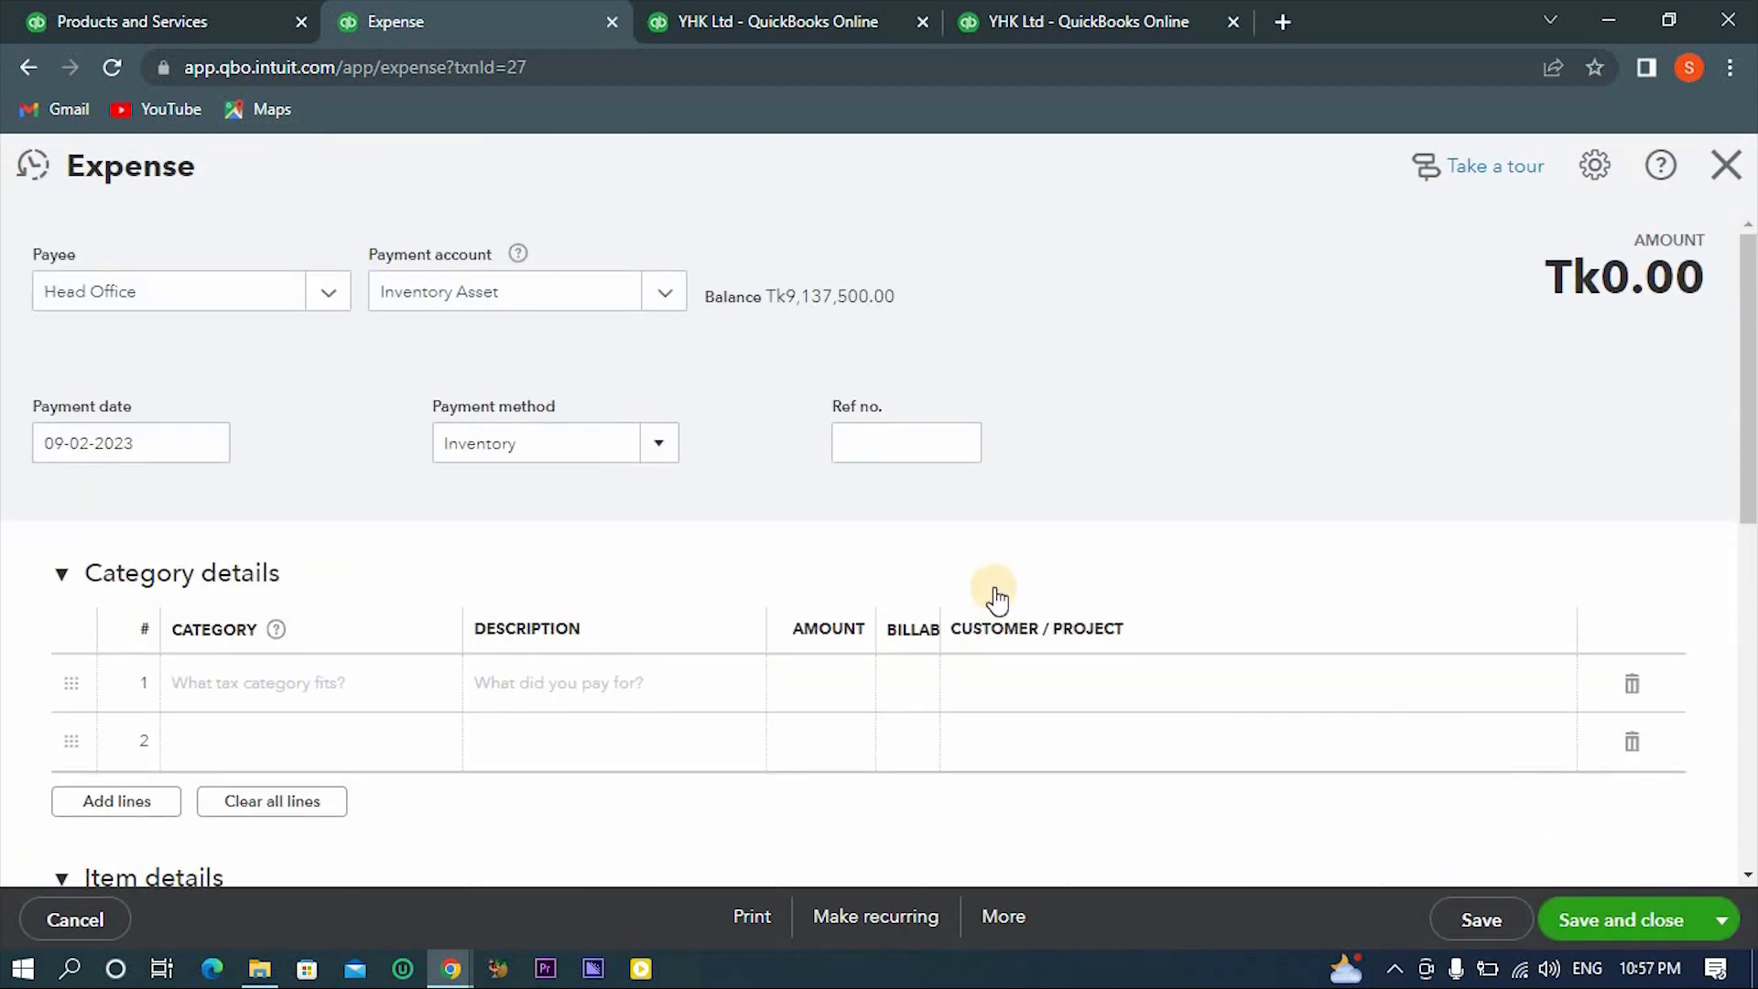
scroll(996, 599, "down", 6)
scroll(994, 596, "down", 1)
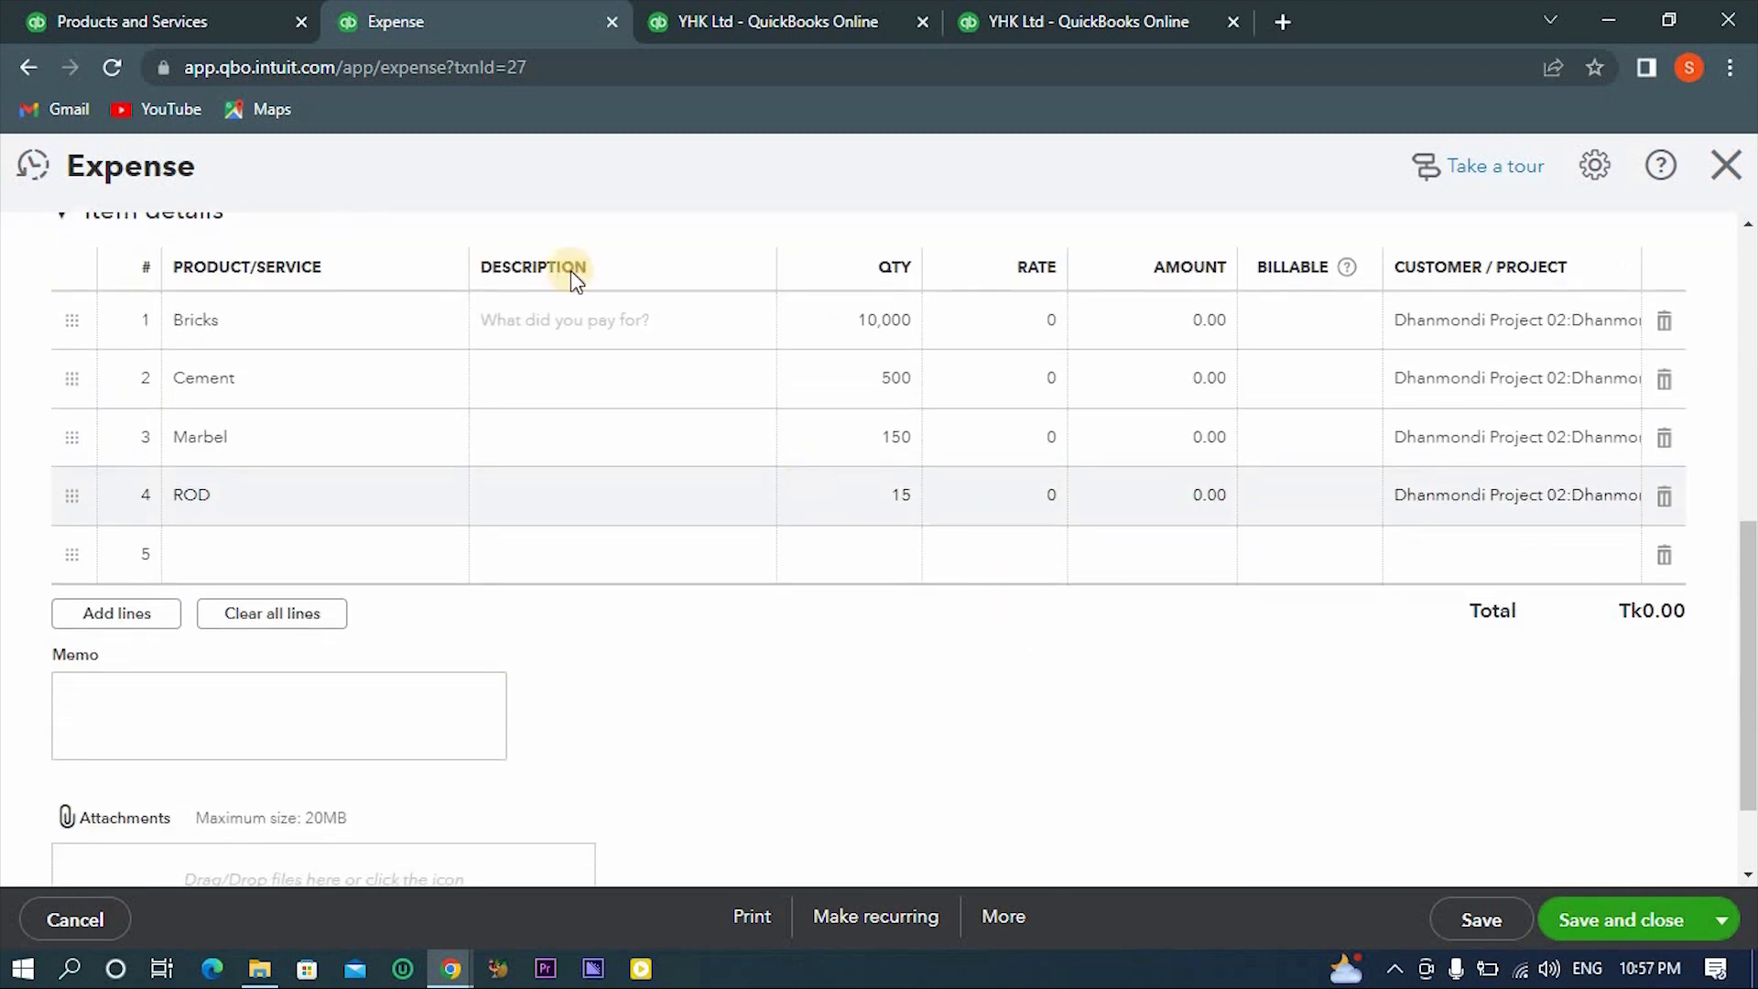
left_click(216, 20)
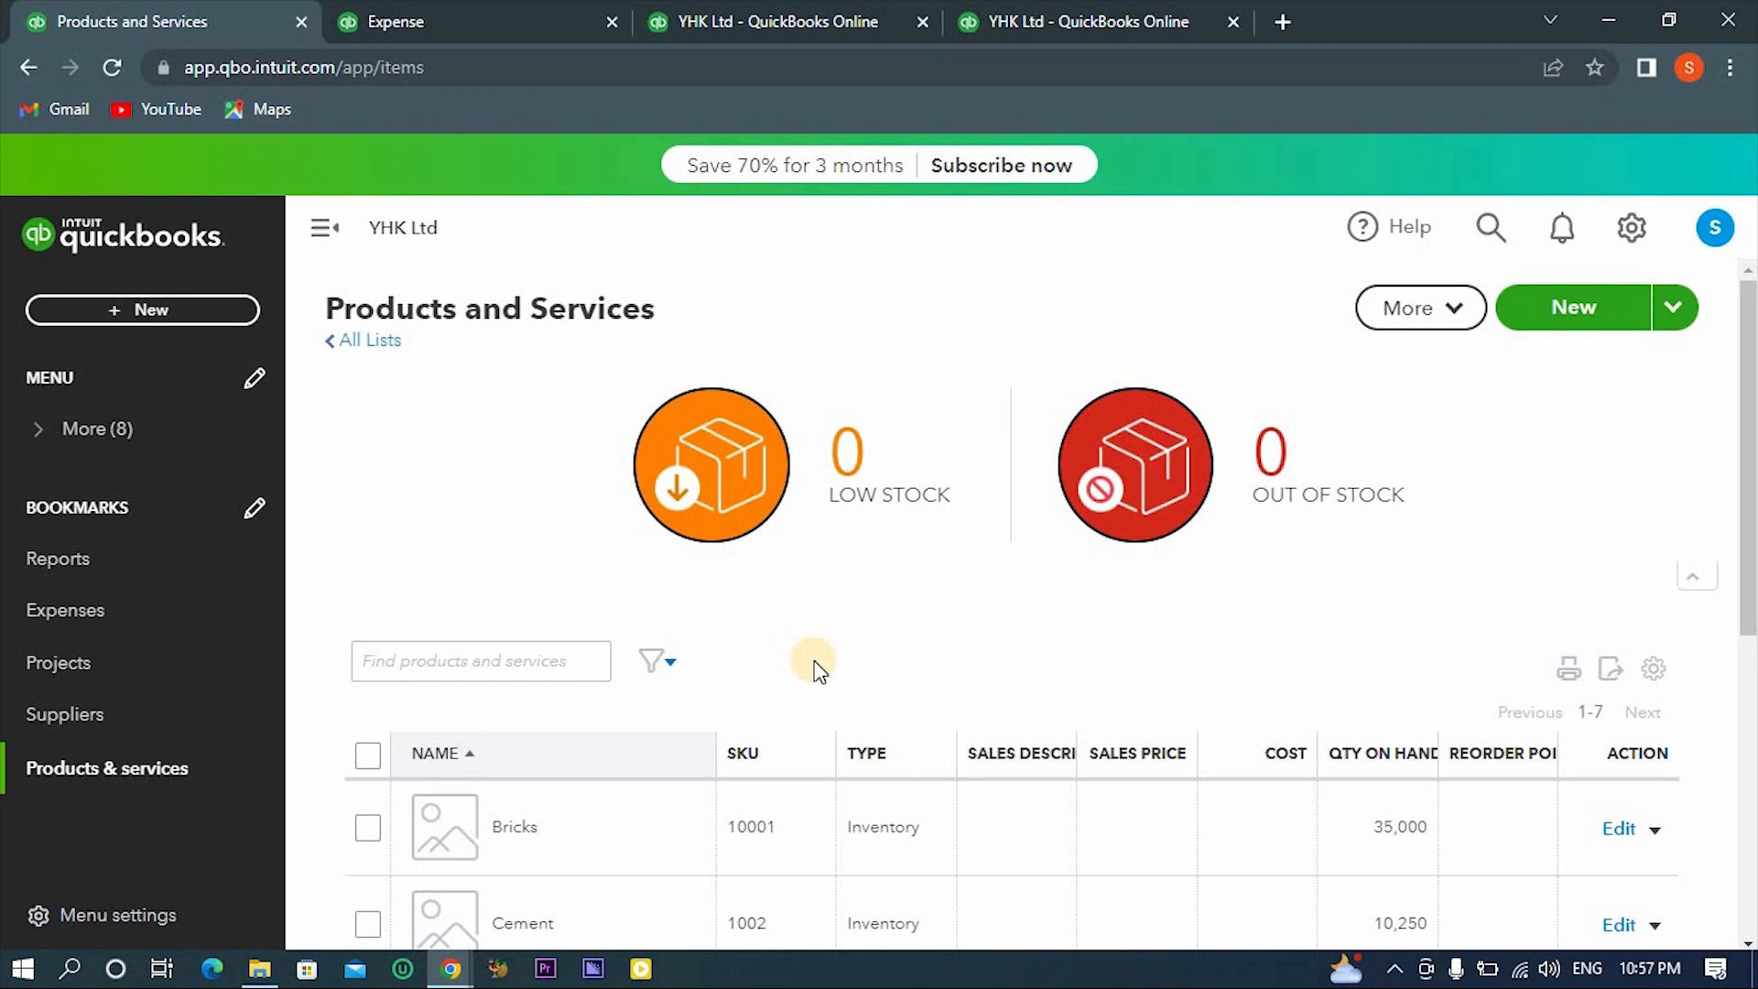
scroll(817, 668, "down", 3)
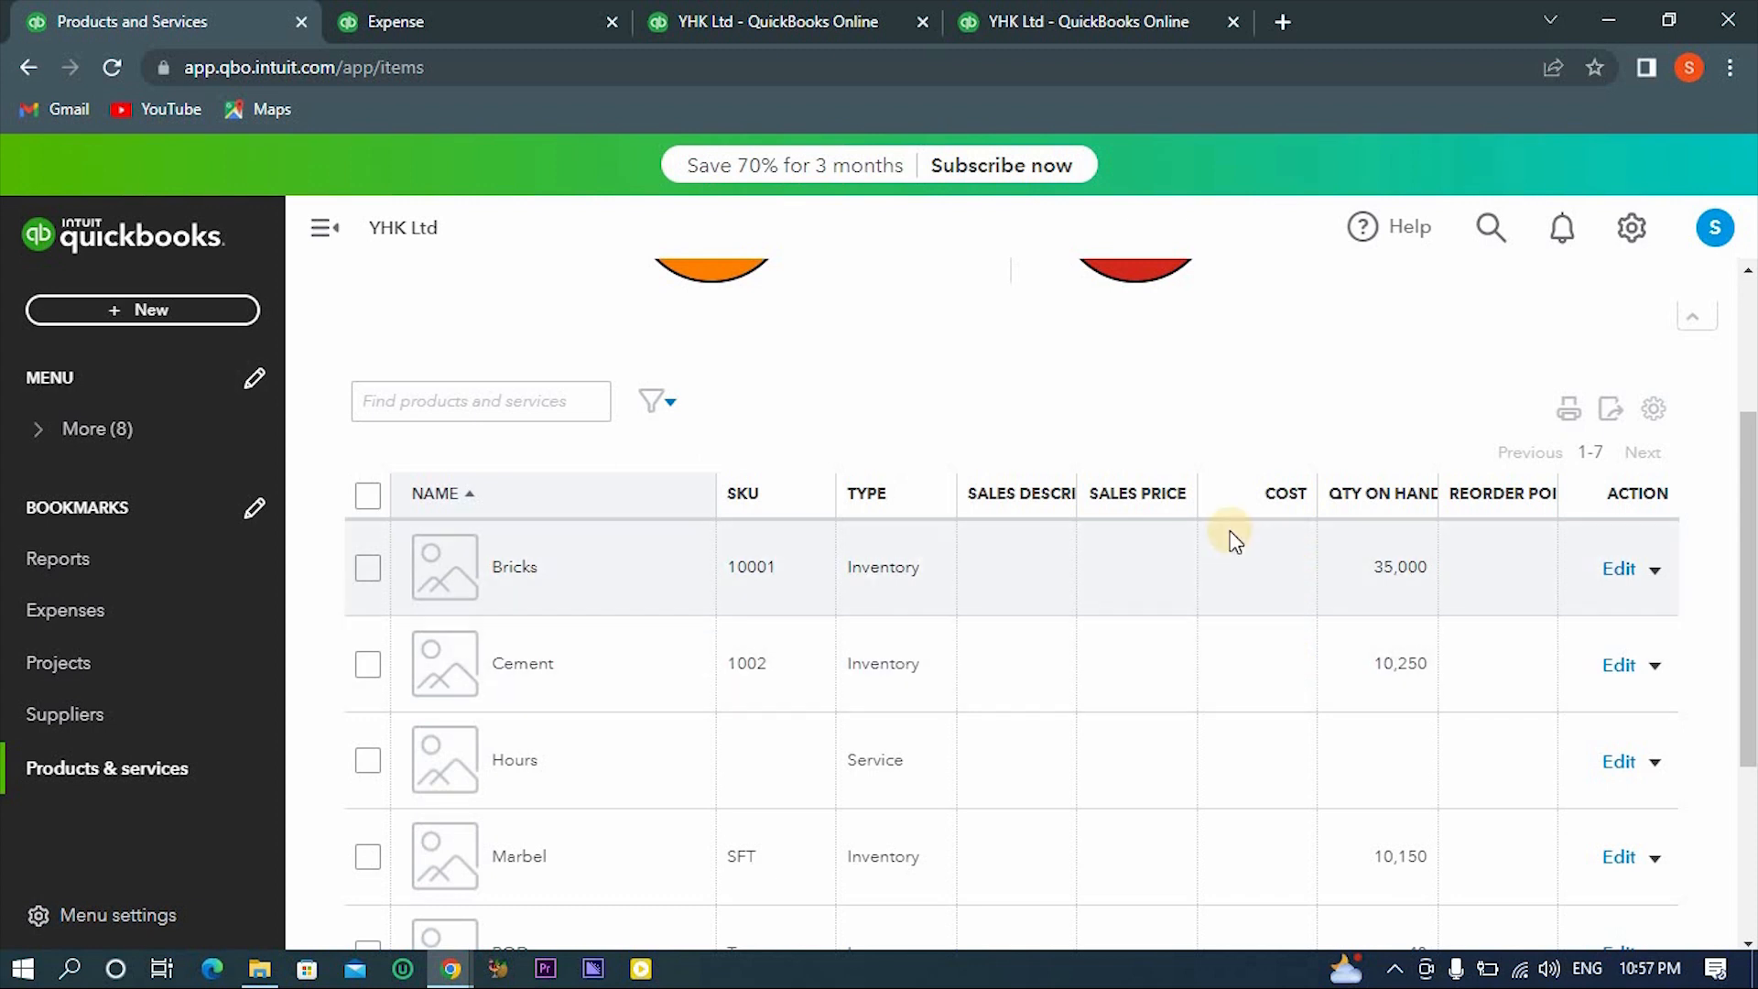
- On the project expense, set the rates to 10 for Bricks, 450 for Cement, 200 for Marbel and 120,000 for ROD, then save and close it
left_click(510, 11)
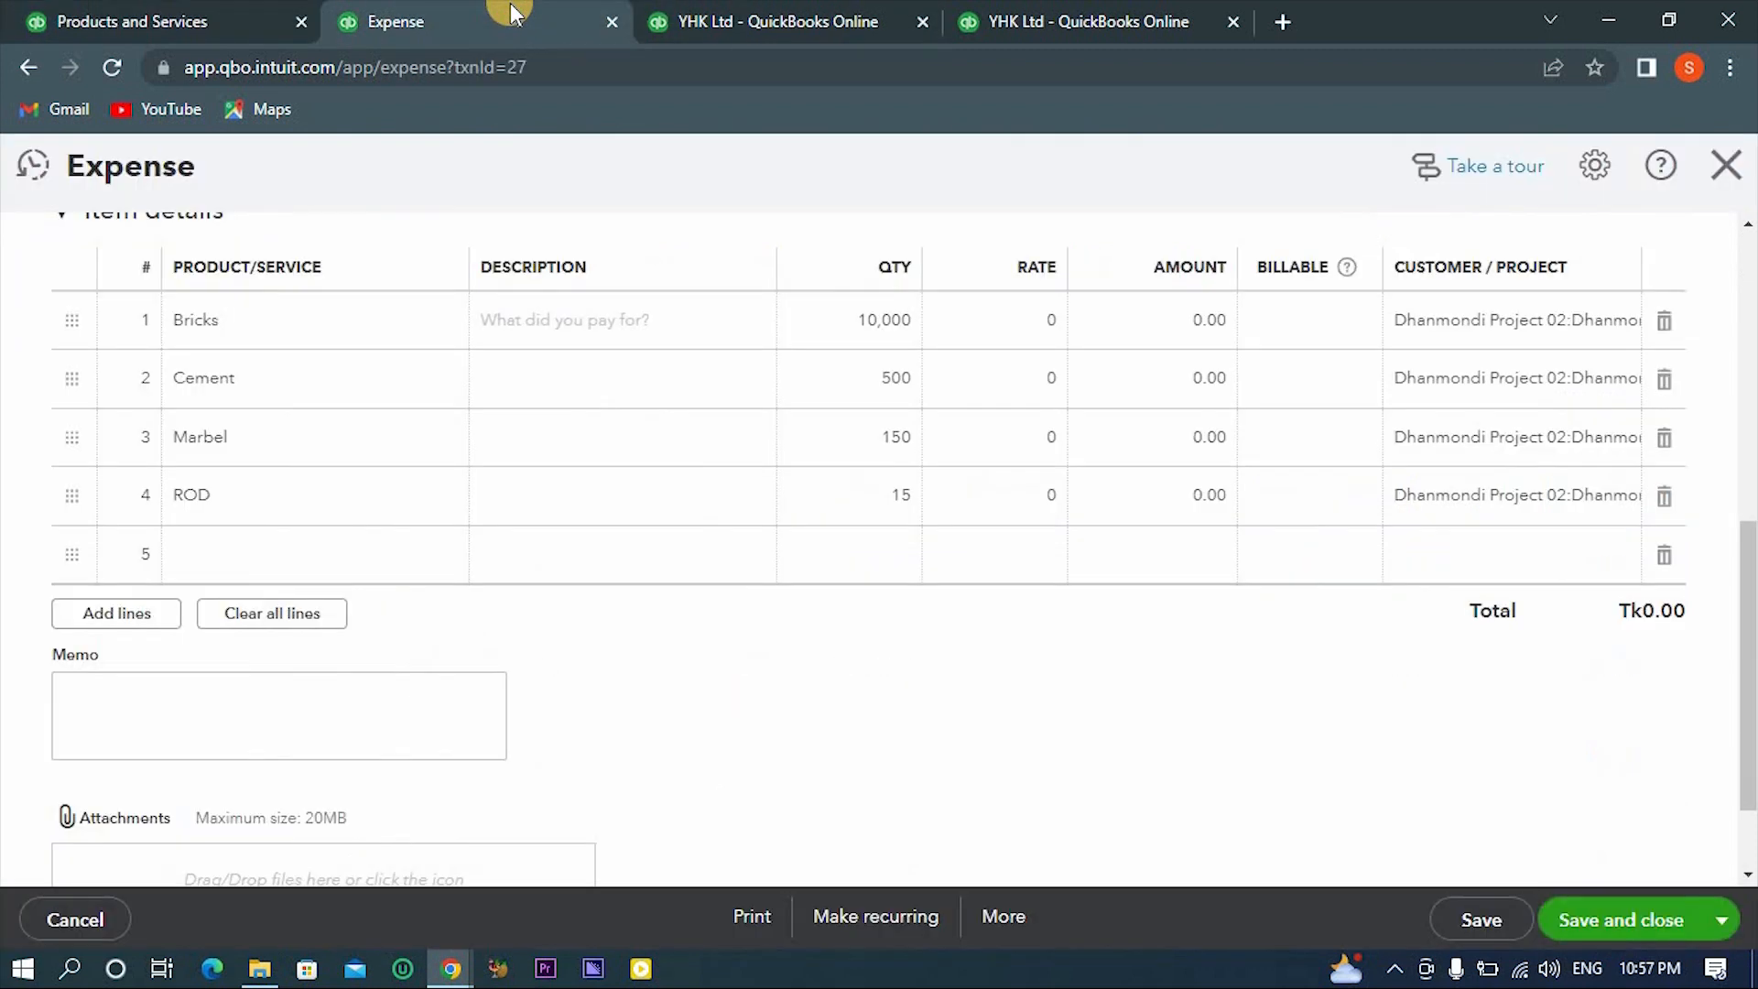
left_click(1007, 319)
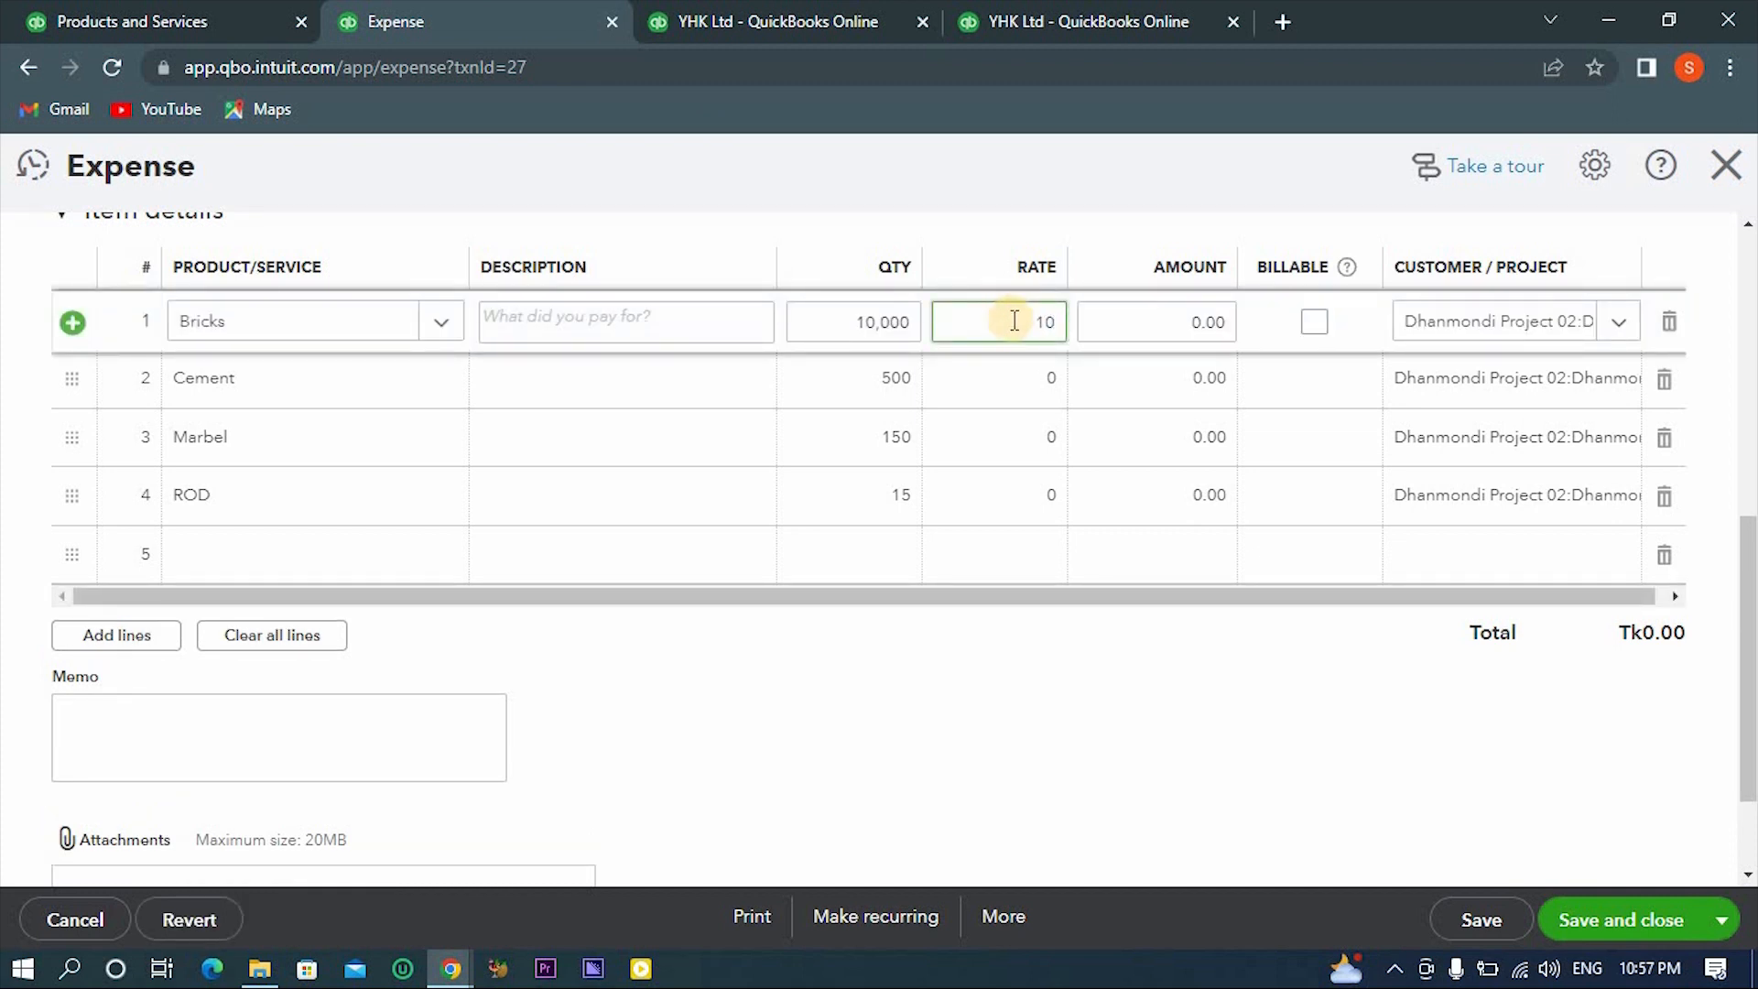
type("10")
left_click(1051, 378)
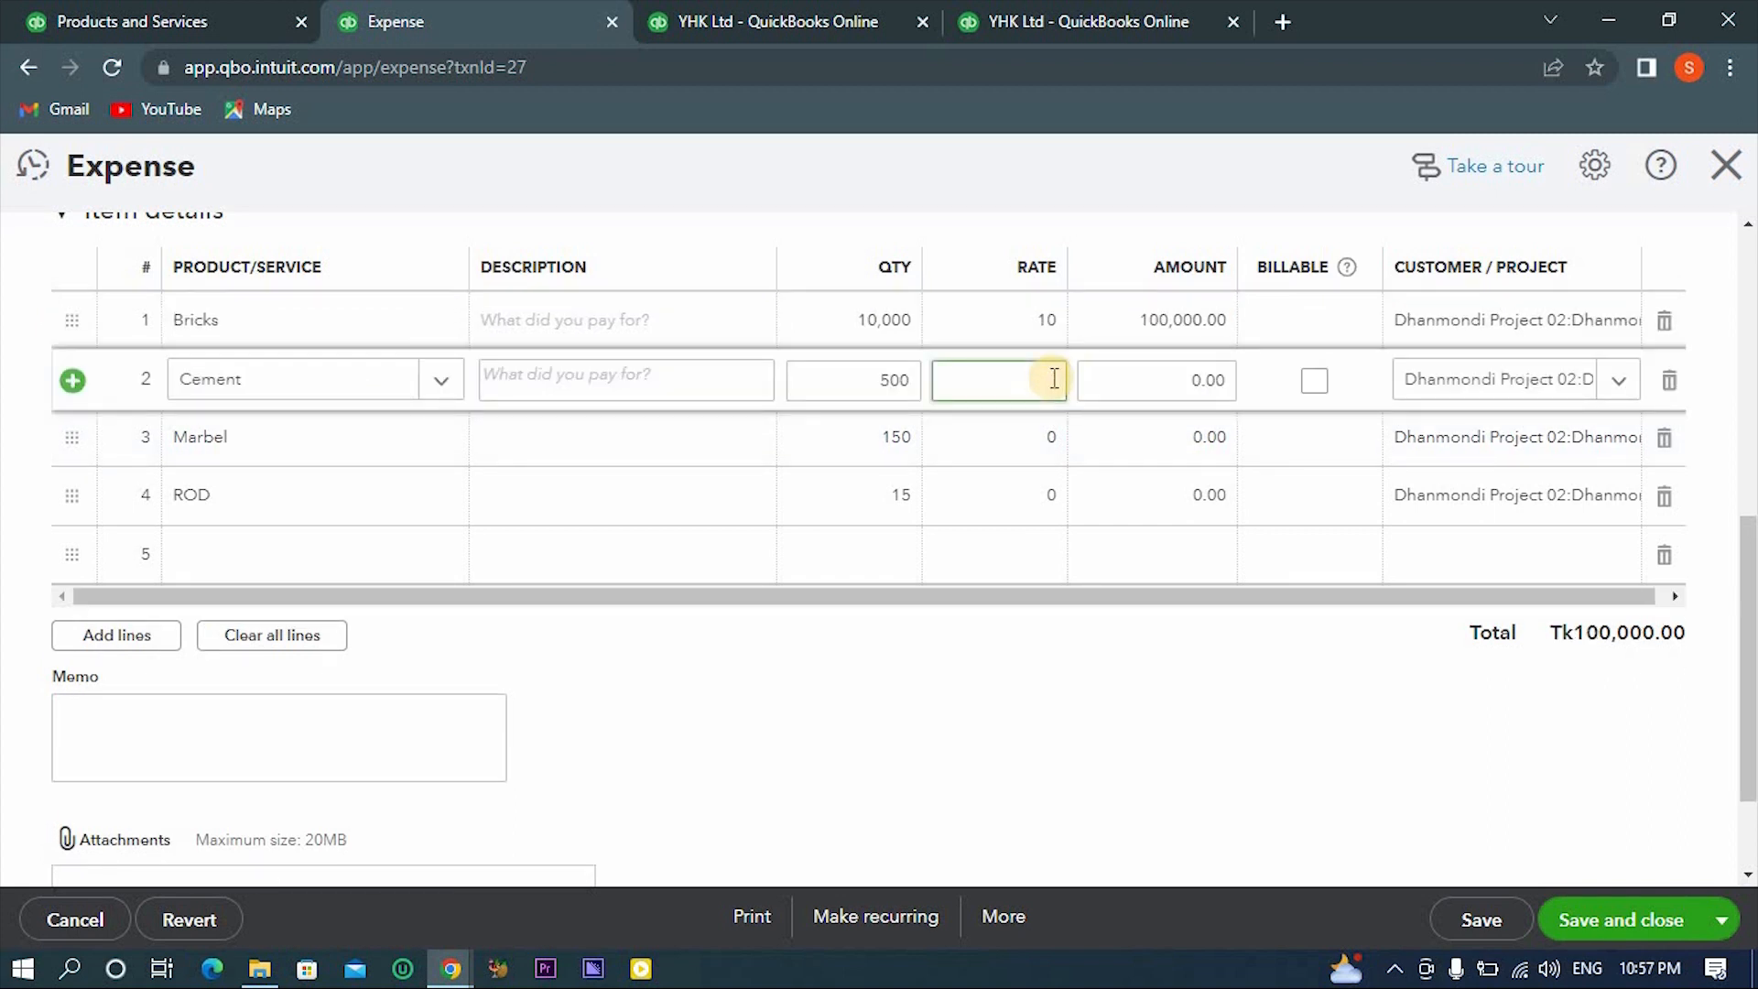
left_click(1049, 442)
type("20")
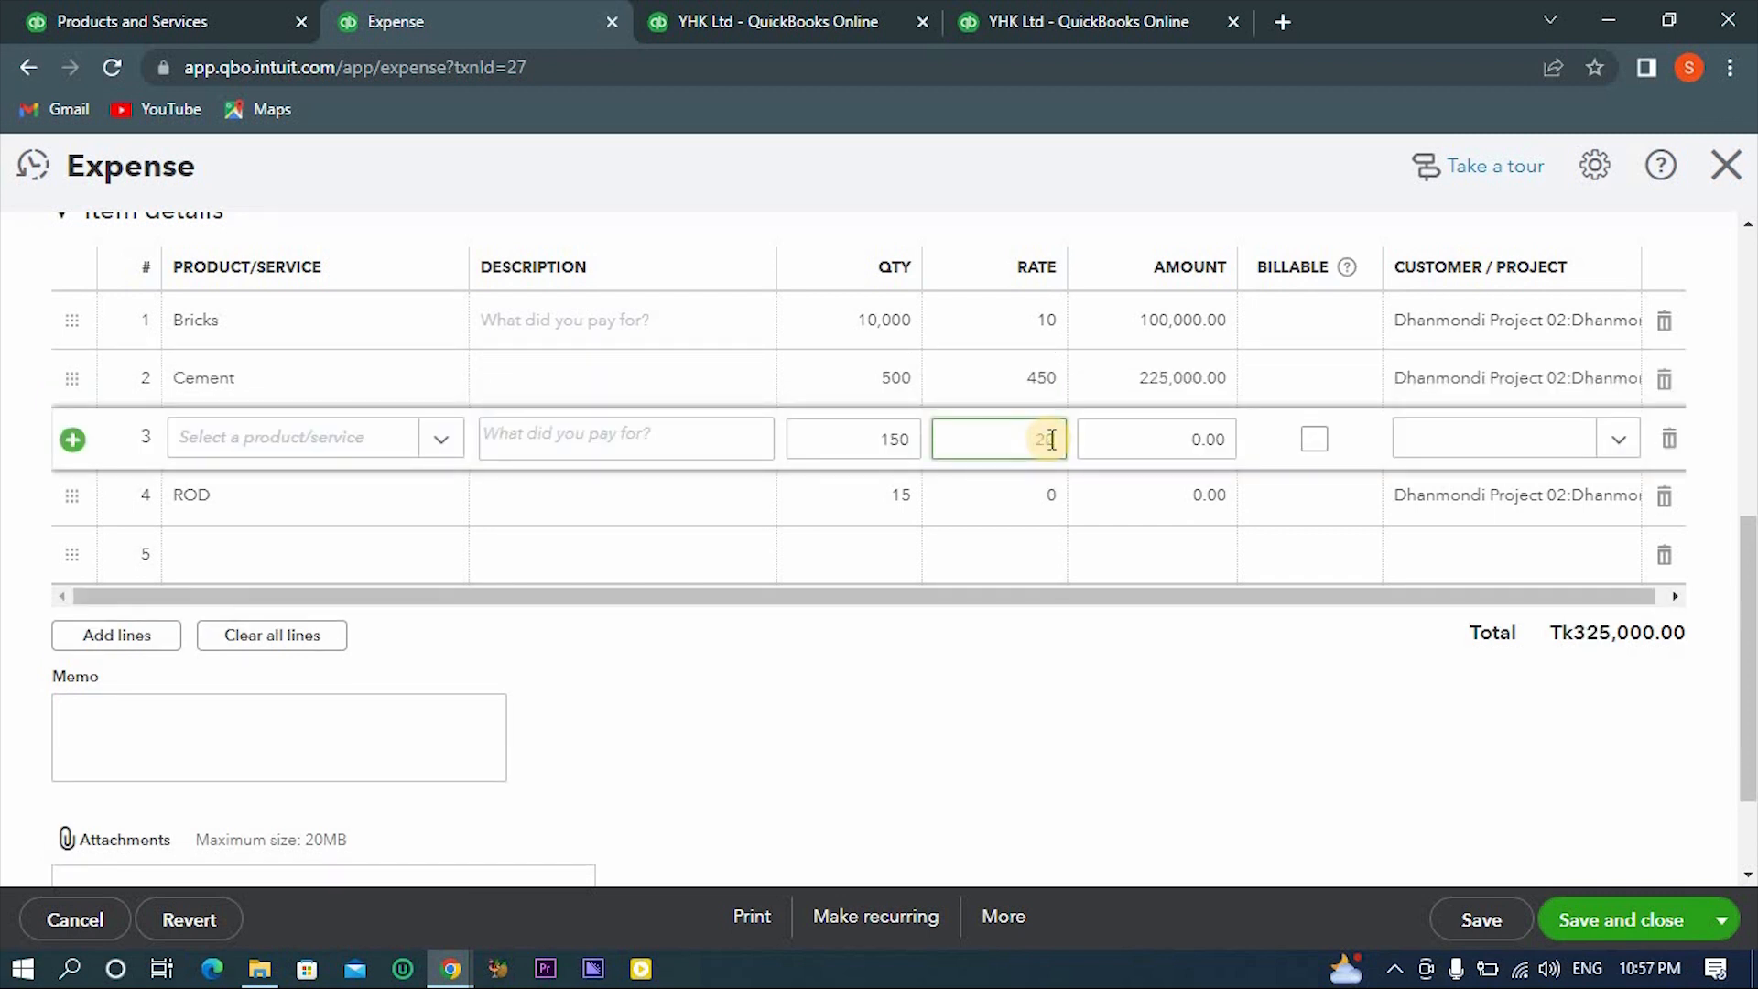
type("0")
left_click(1041, 512)
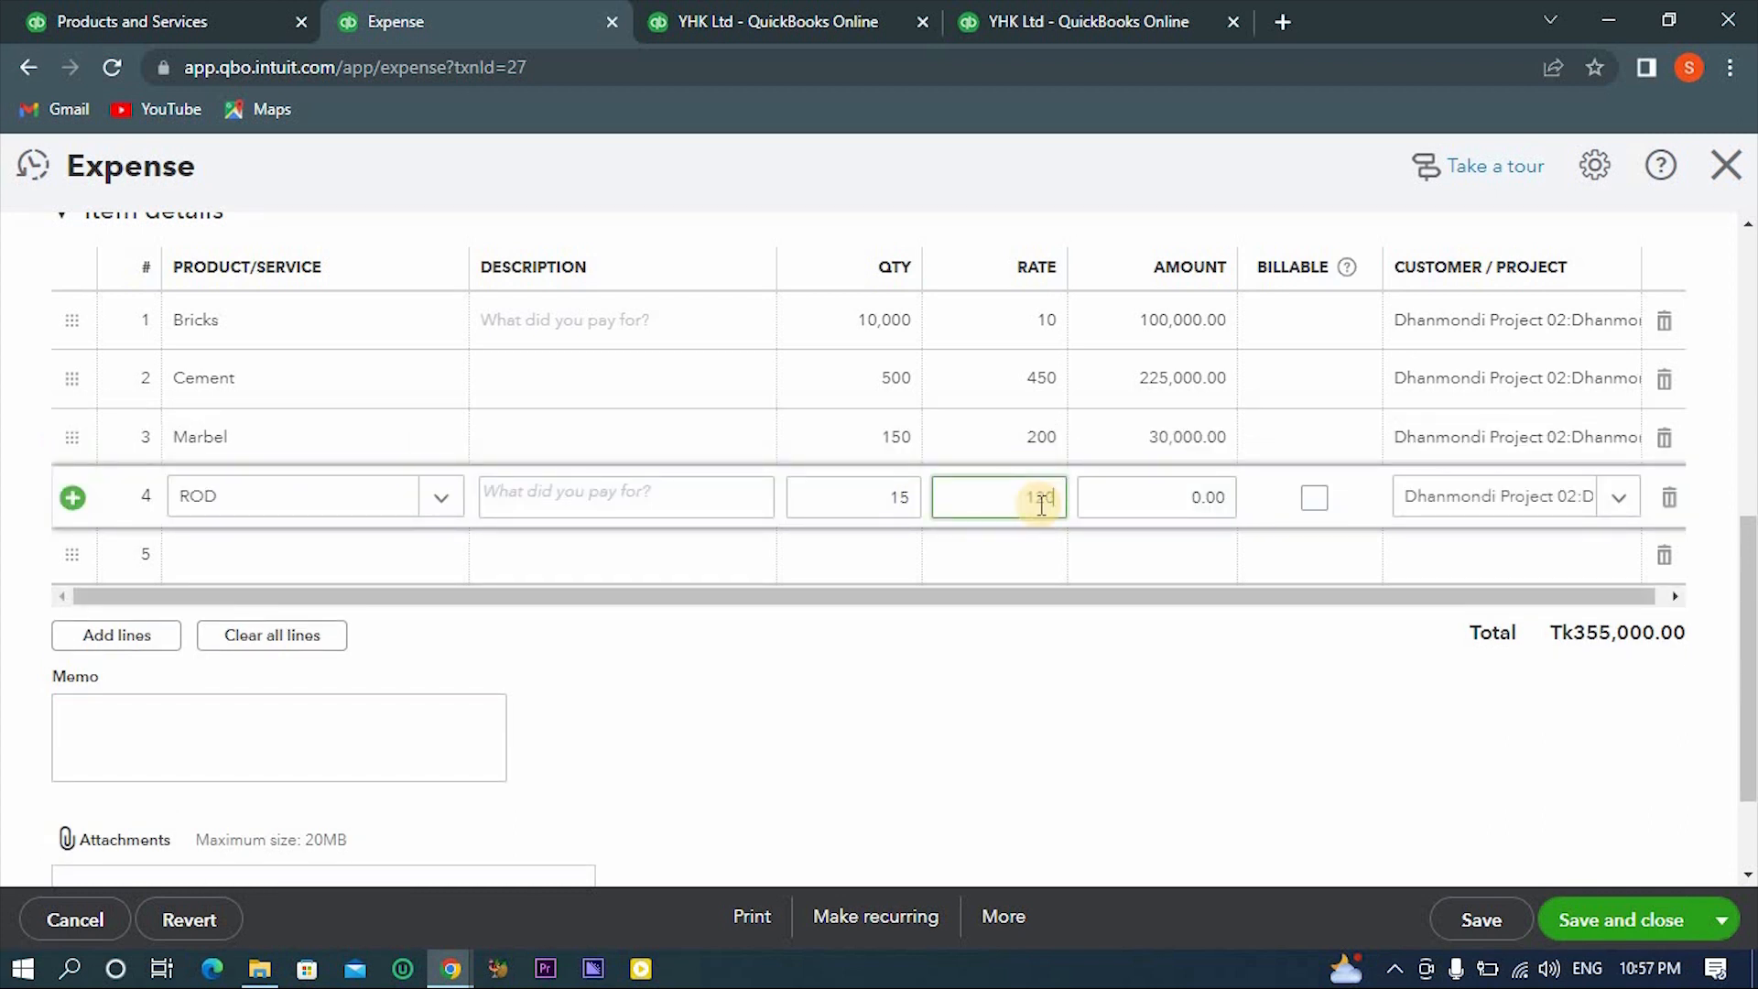
type("120000")
left_click(1110, 733)
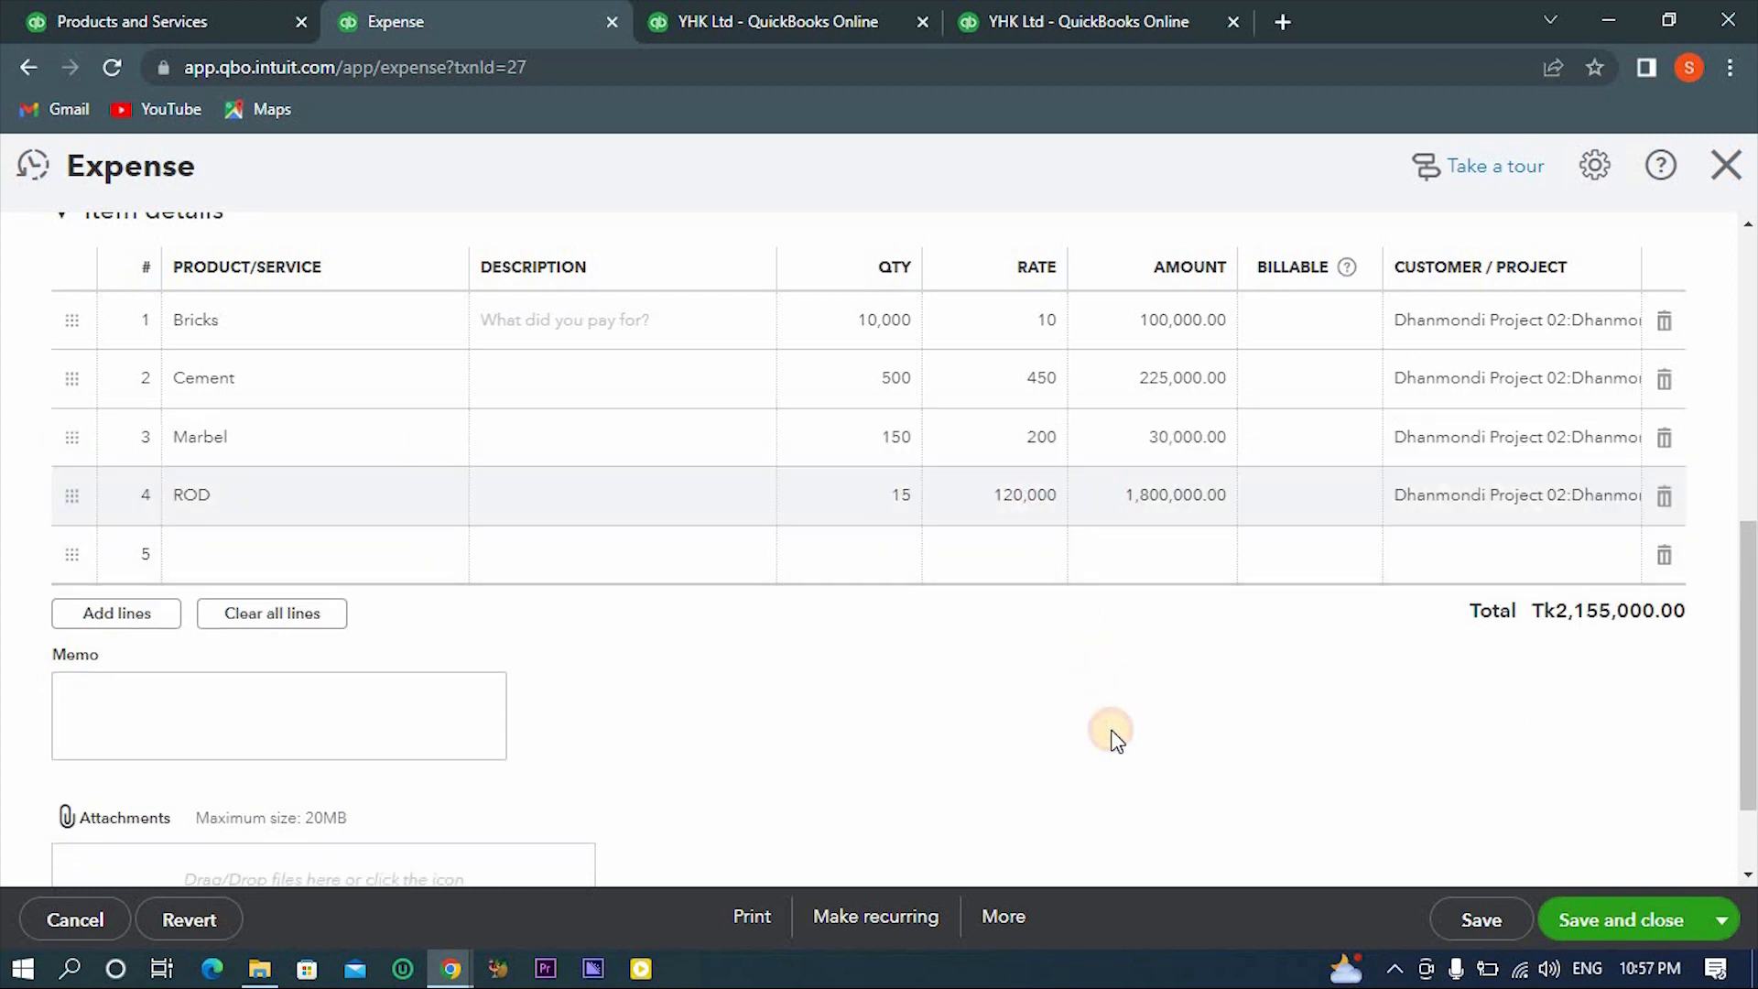
left_click(1632, 932)
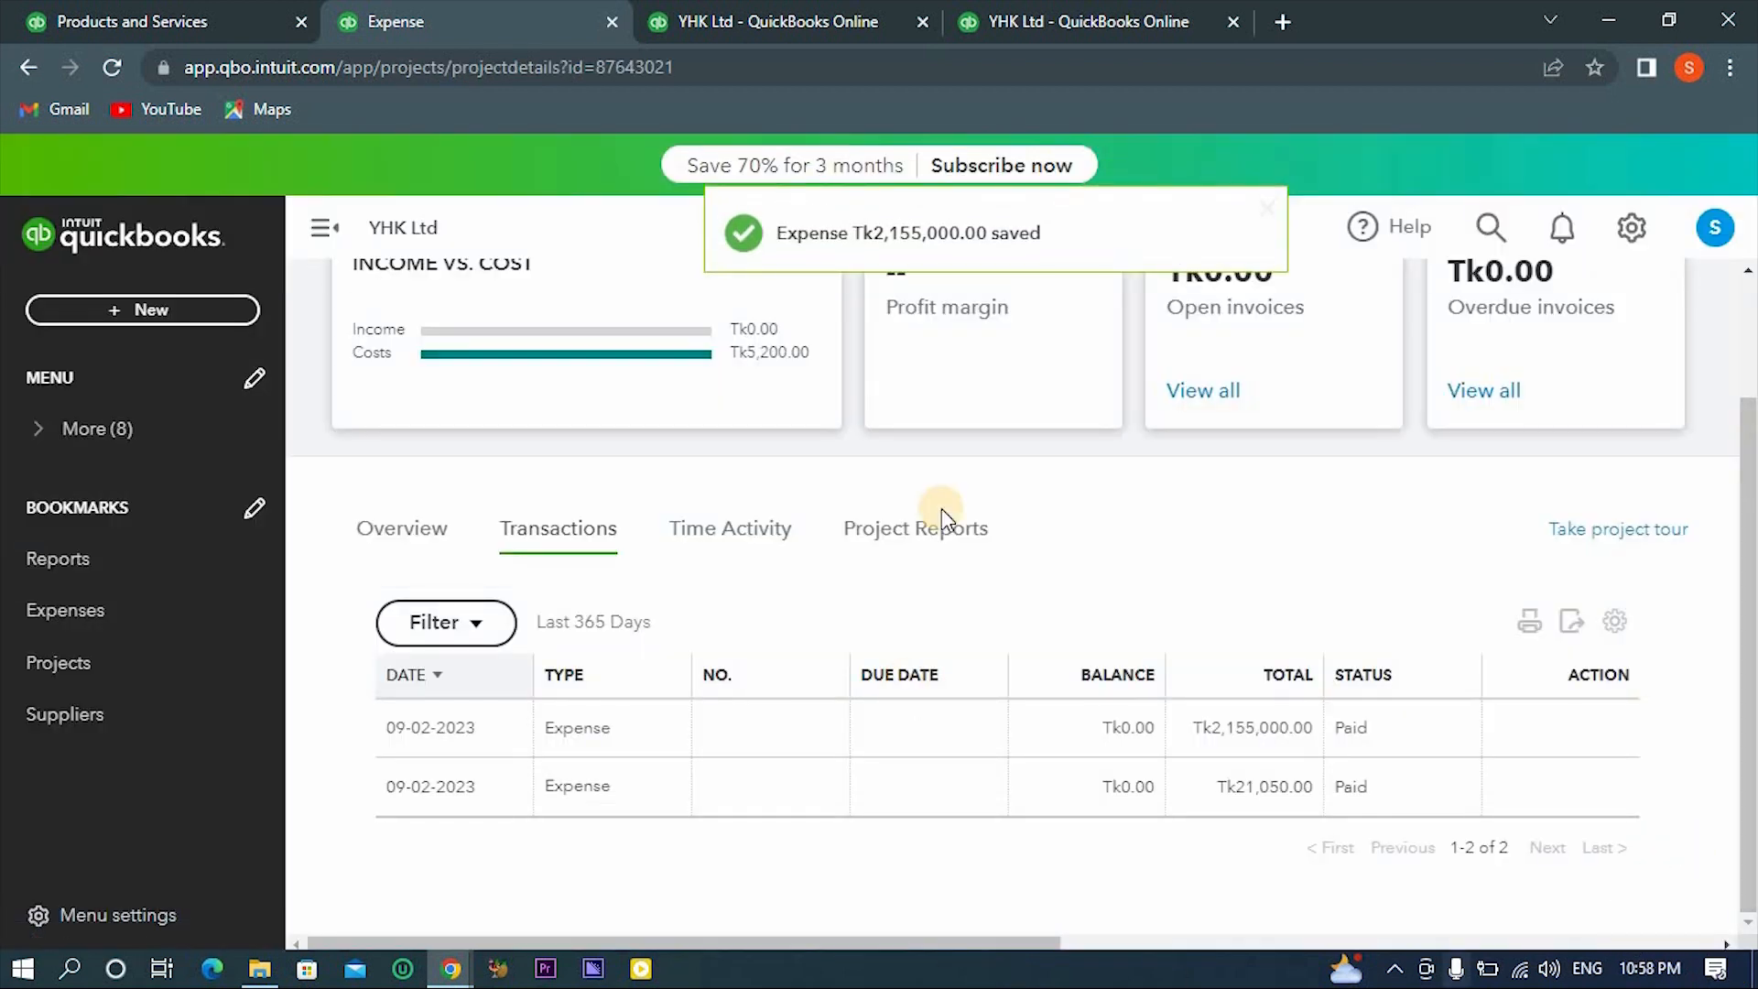
scroll(1158, 726, "up", 2)
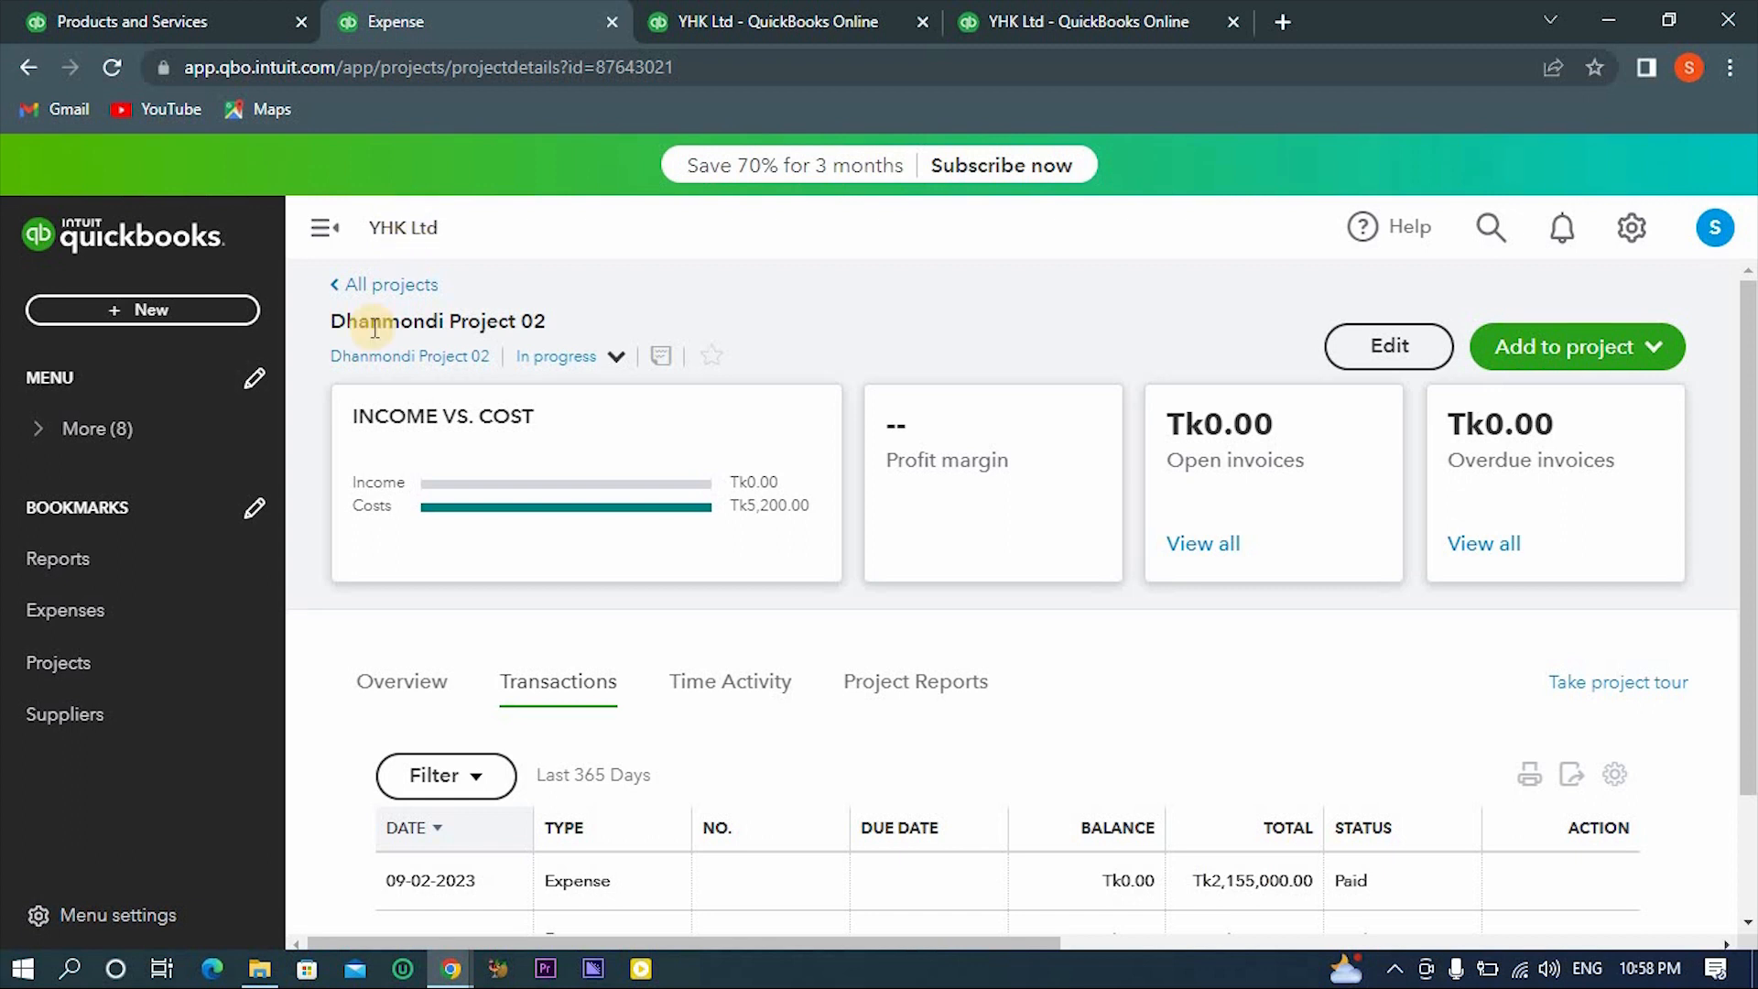
- Return to the Projects list, reopen Dhanmondi Project 02, and check its overview costs and its transactions list
left_click(379, 288)
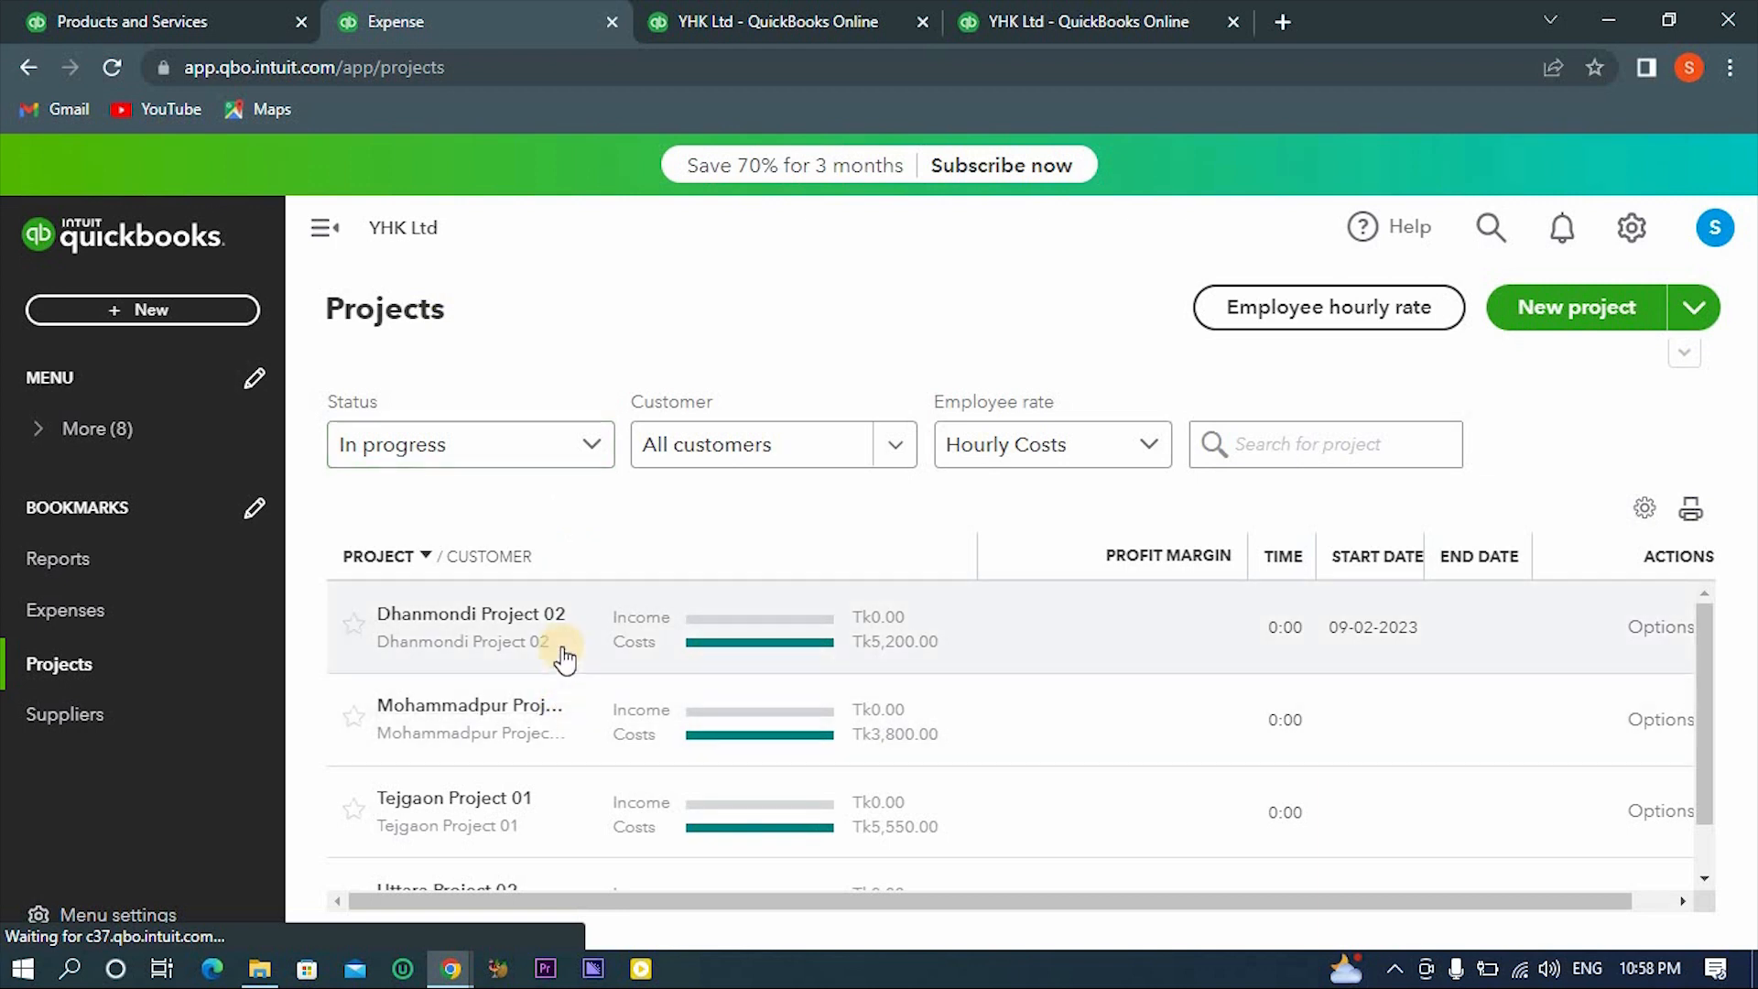
left_click(514, 623)
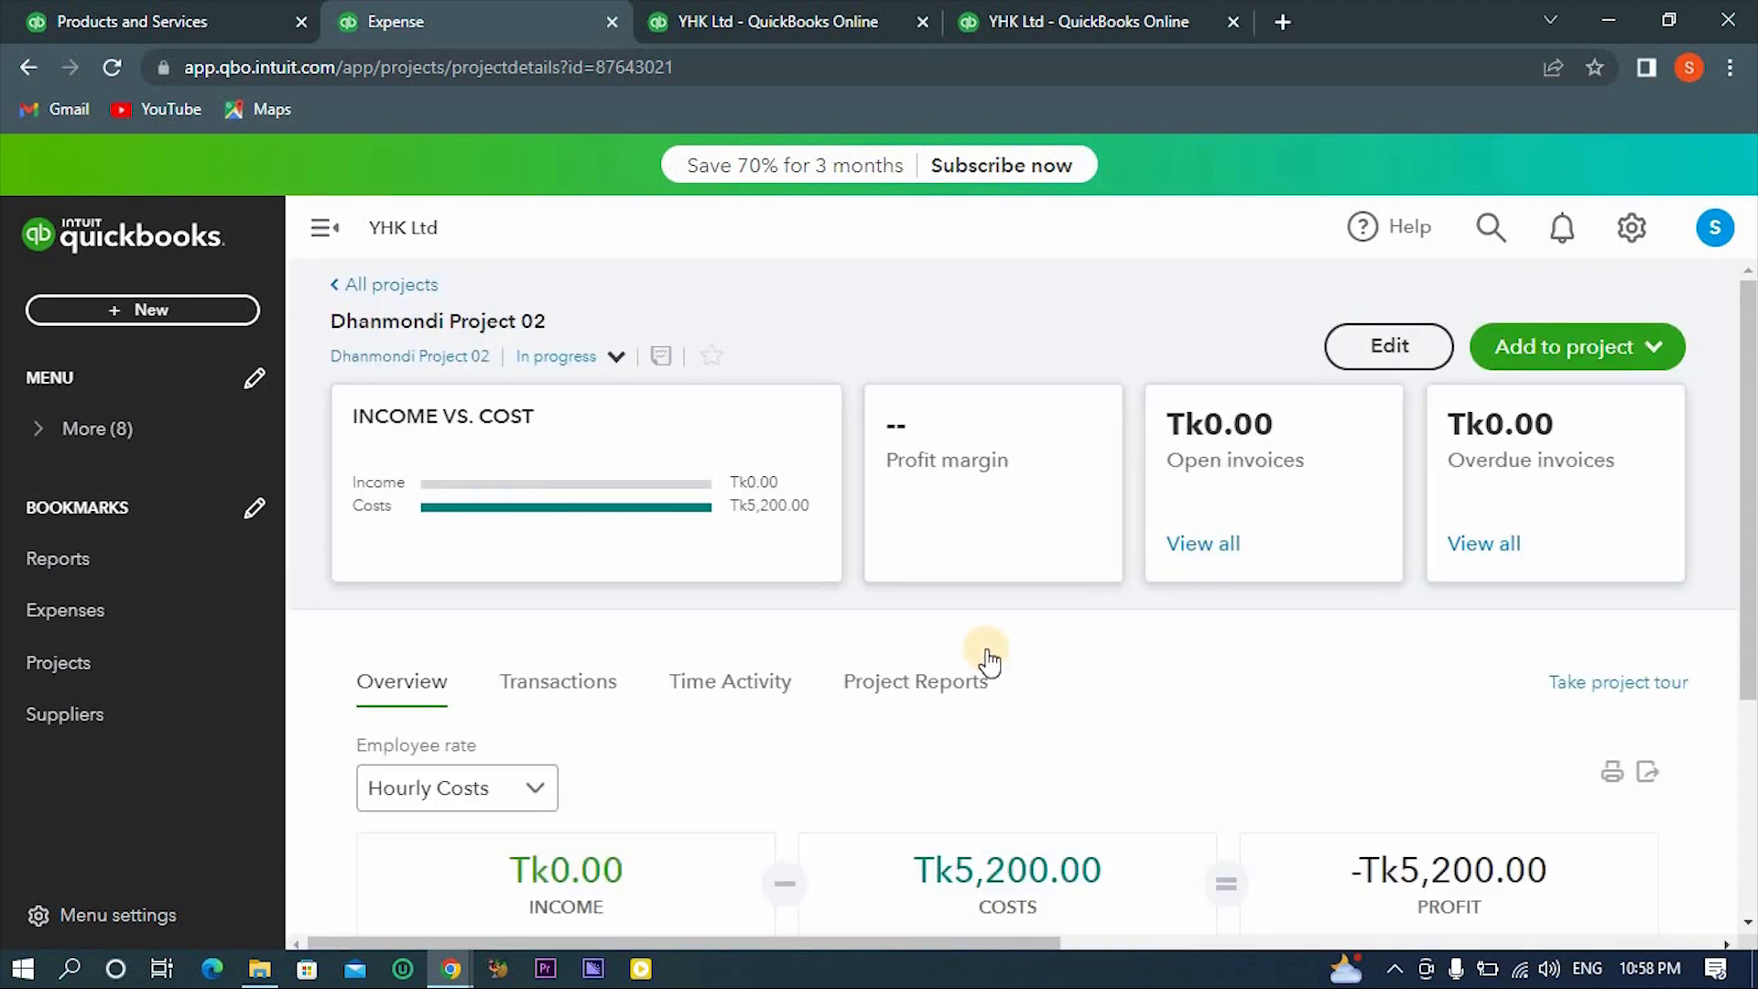
scroll(987, 652, "down", 3)
scroll(988, 660, "down", 1)
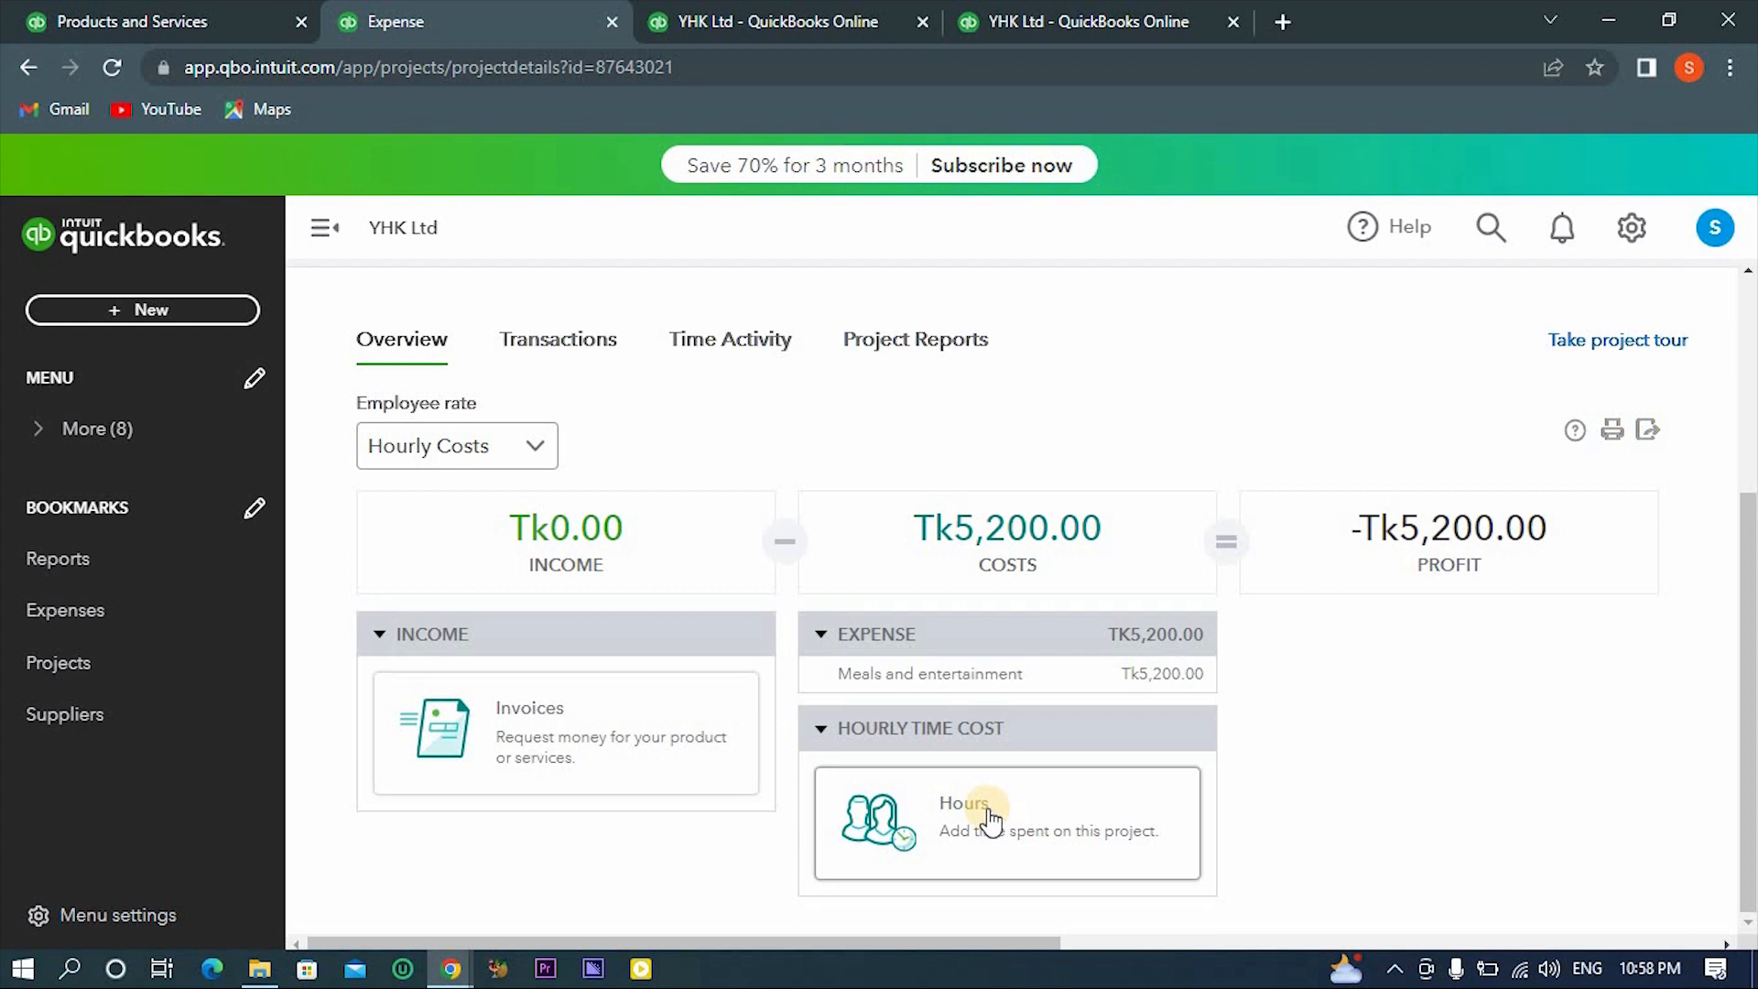
scroll(407, 527, "up", 3)
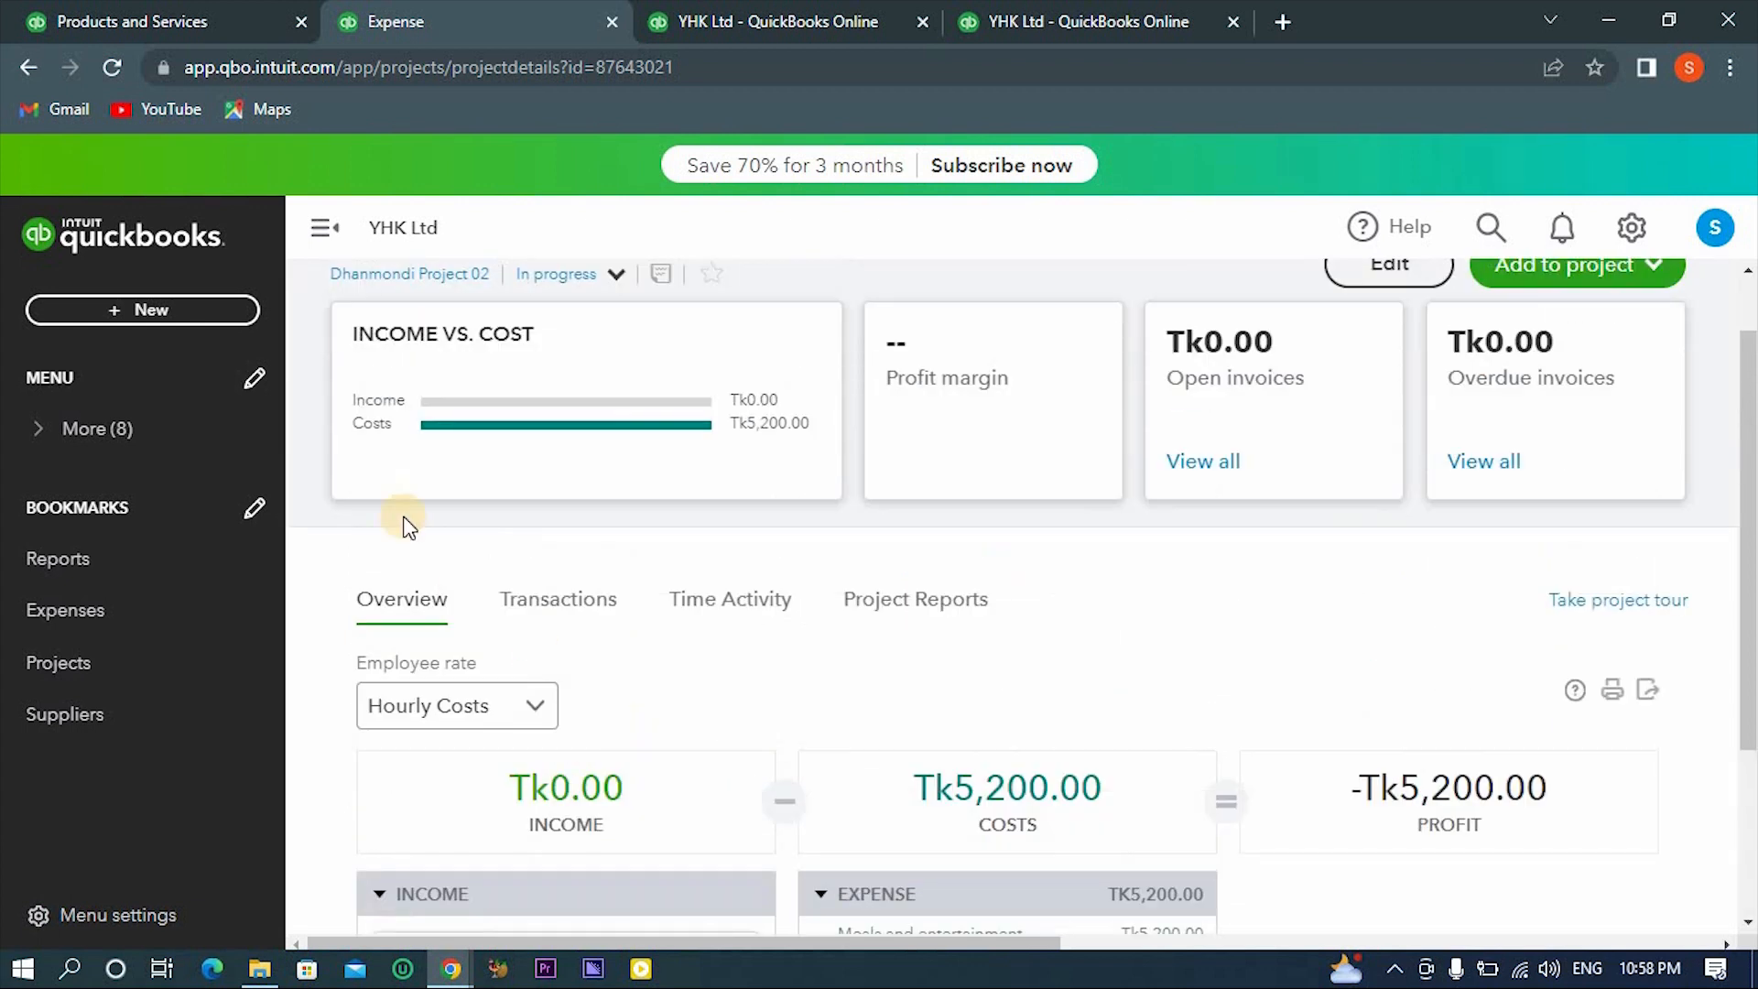
left_click(541, 581)
scroll(923, 742, "down", 2)
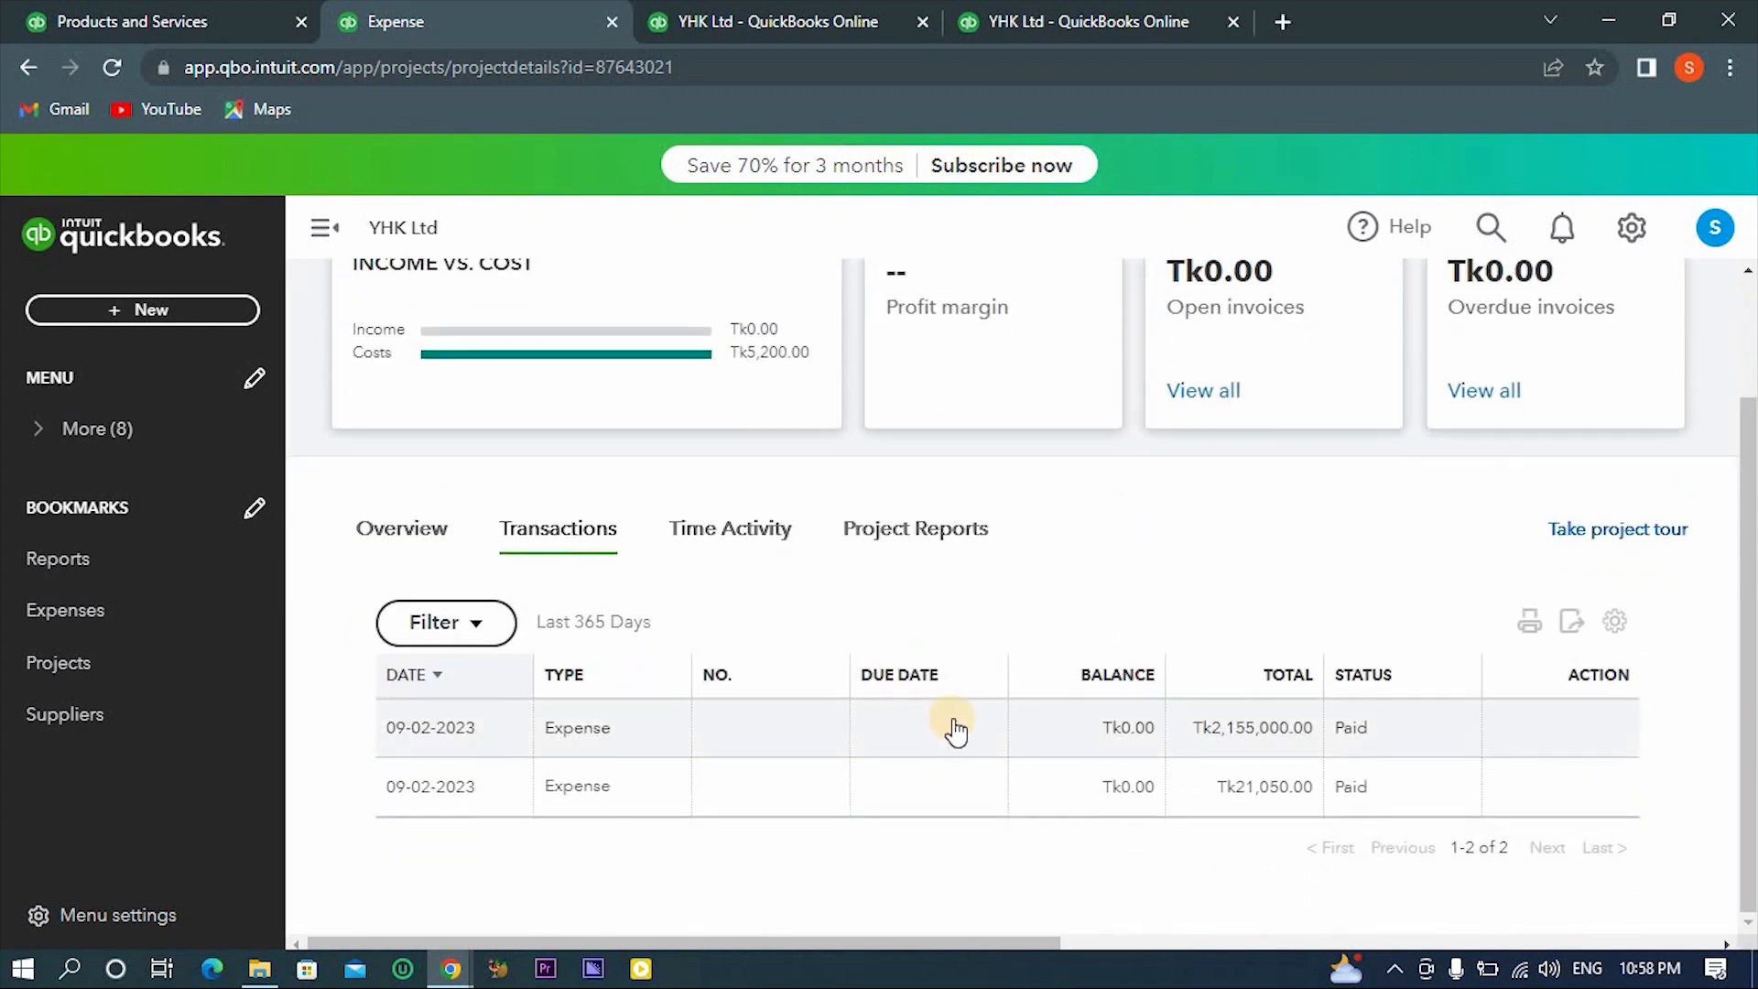
- Open the Tk2,155,000.00 project expense and examine its header, category and item lines
left_click(892, 730)
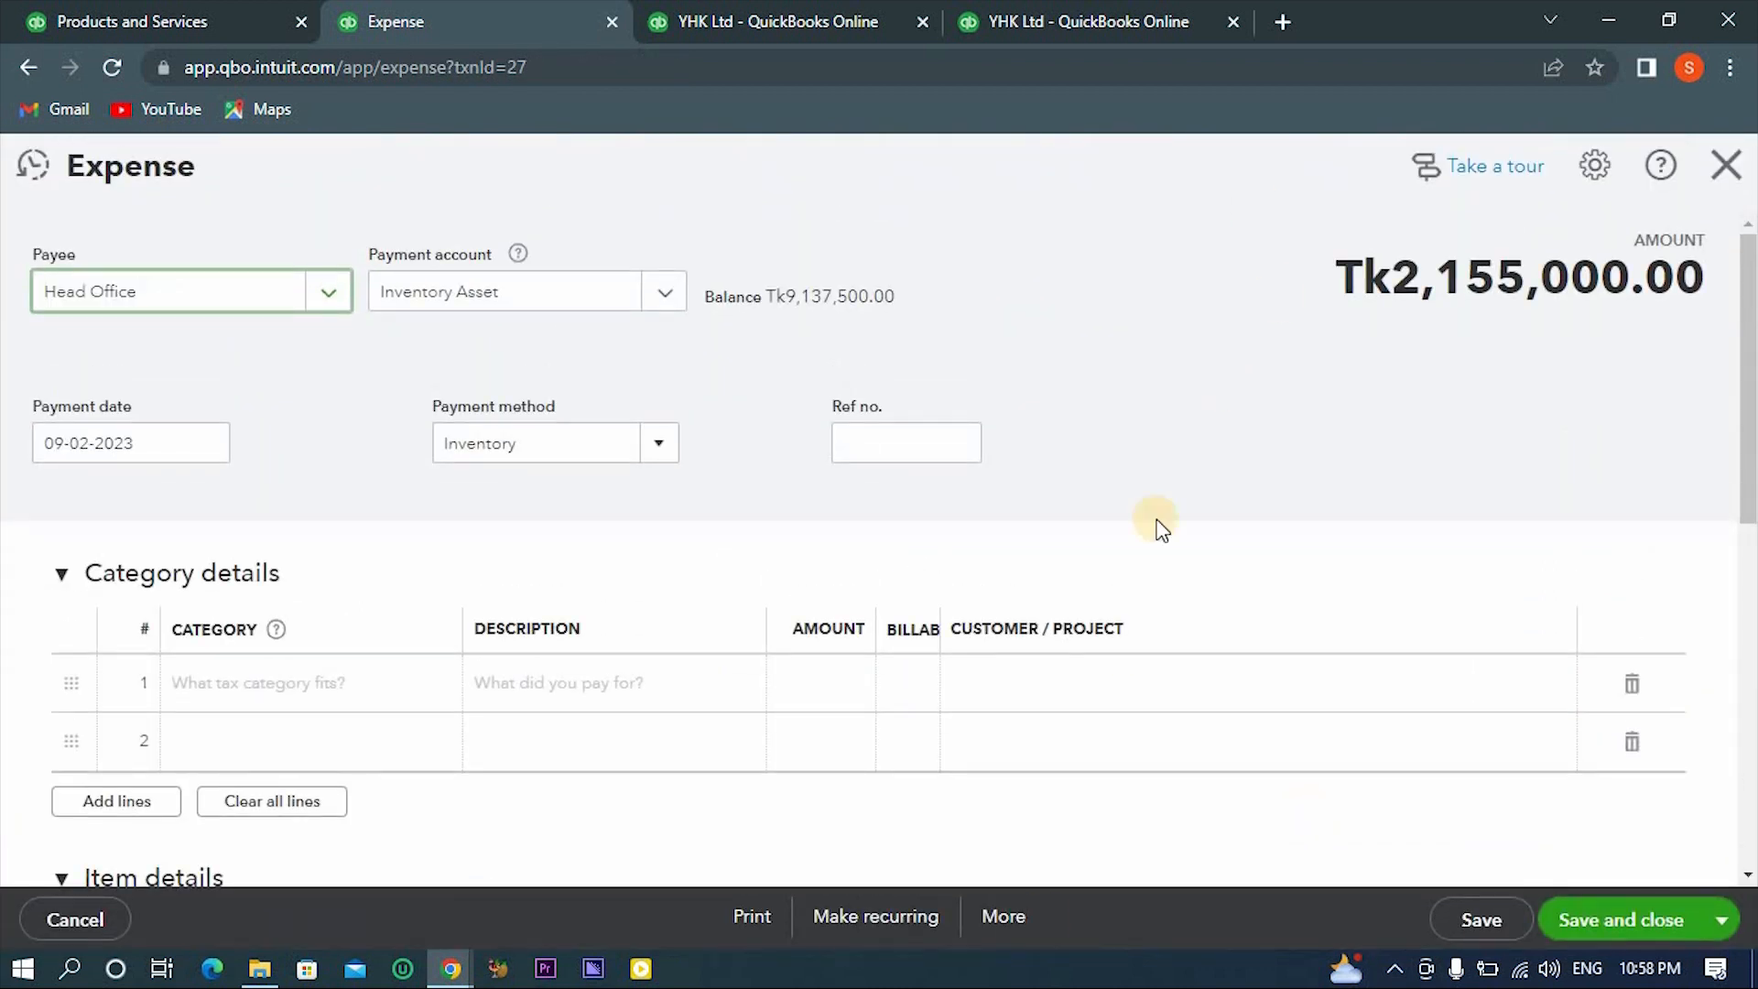
scroll(1220, 412, "down", 5)
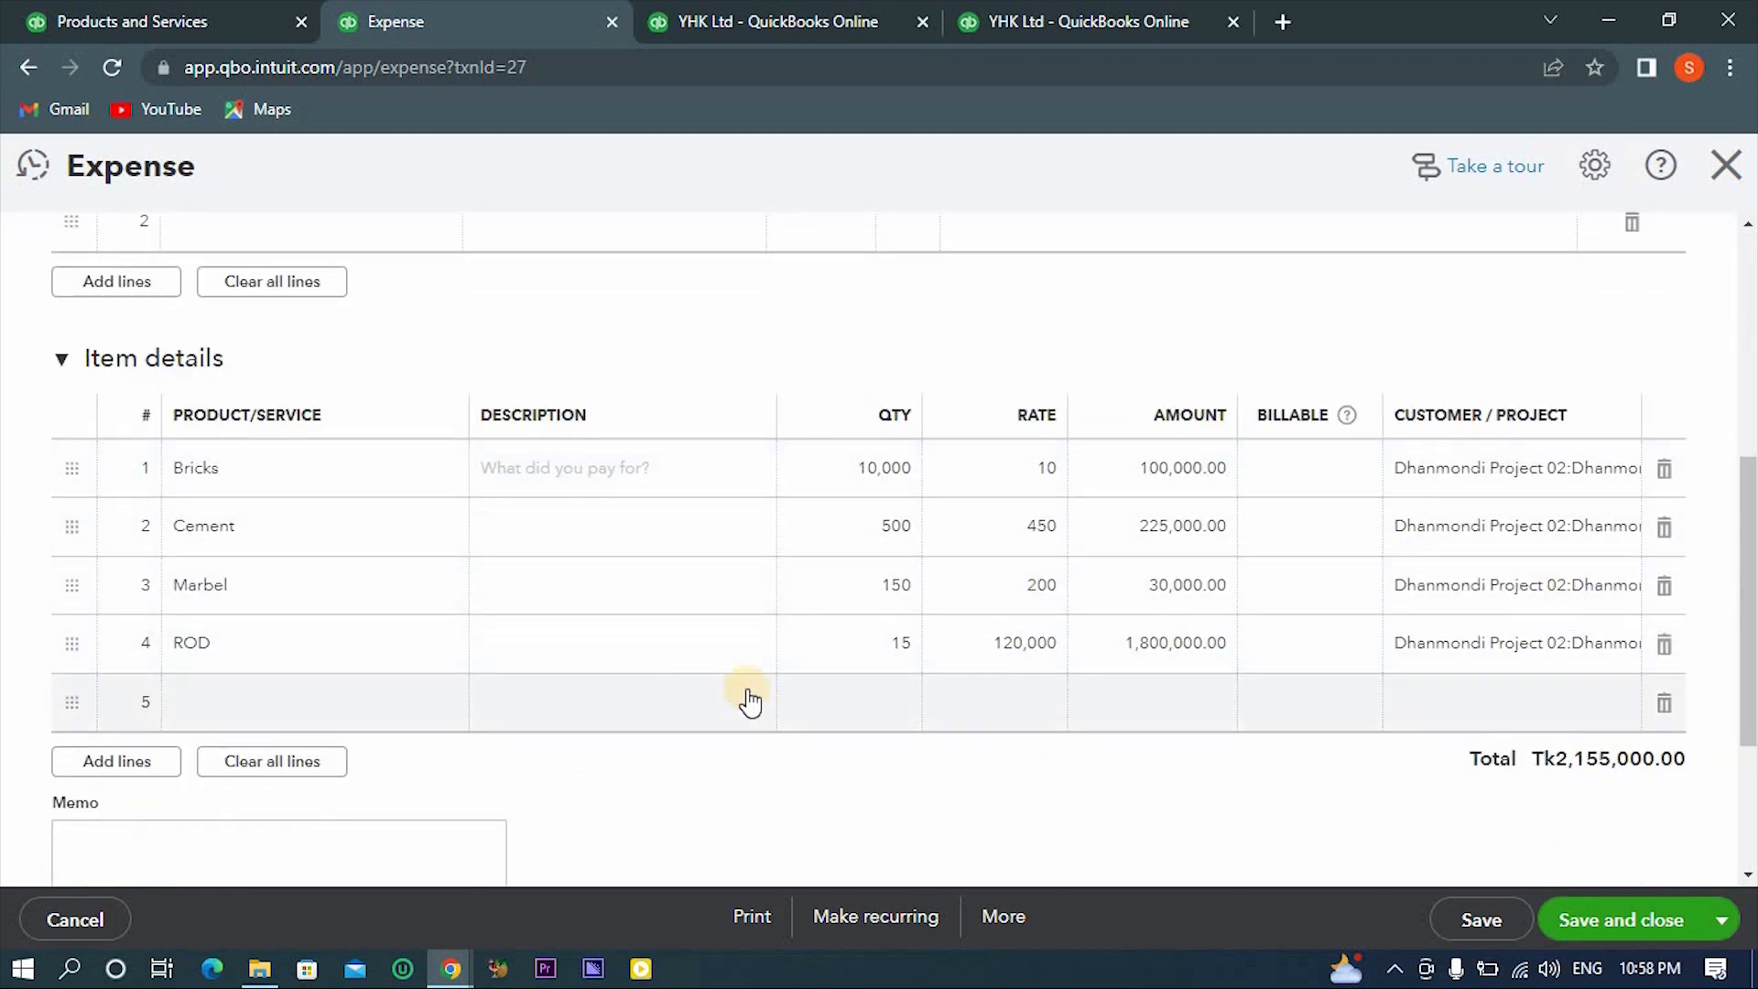
scroll(972, 676, "down", 1)
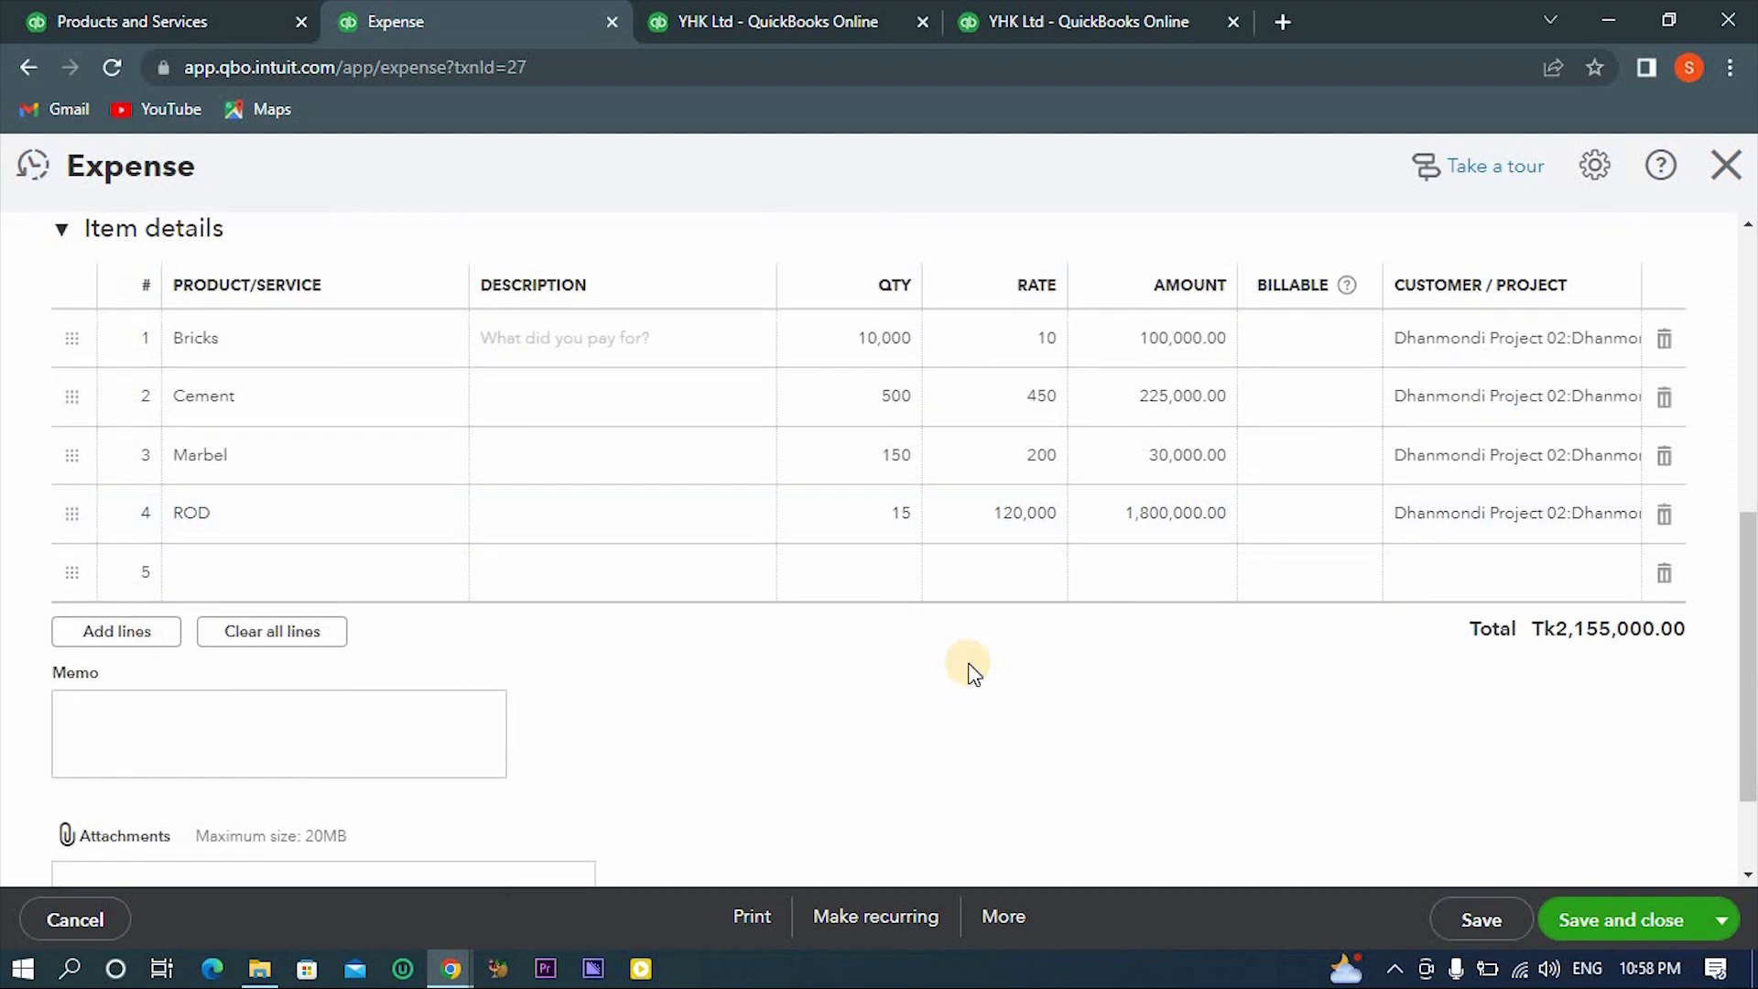
scroll(971, 676, "up", 3)
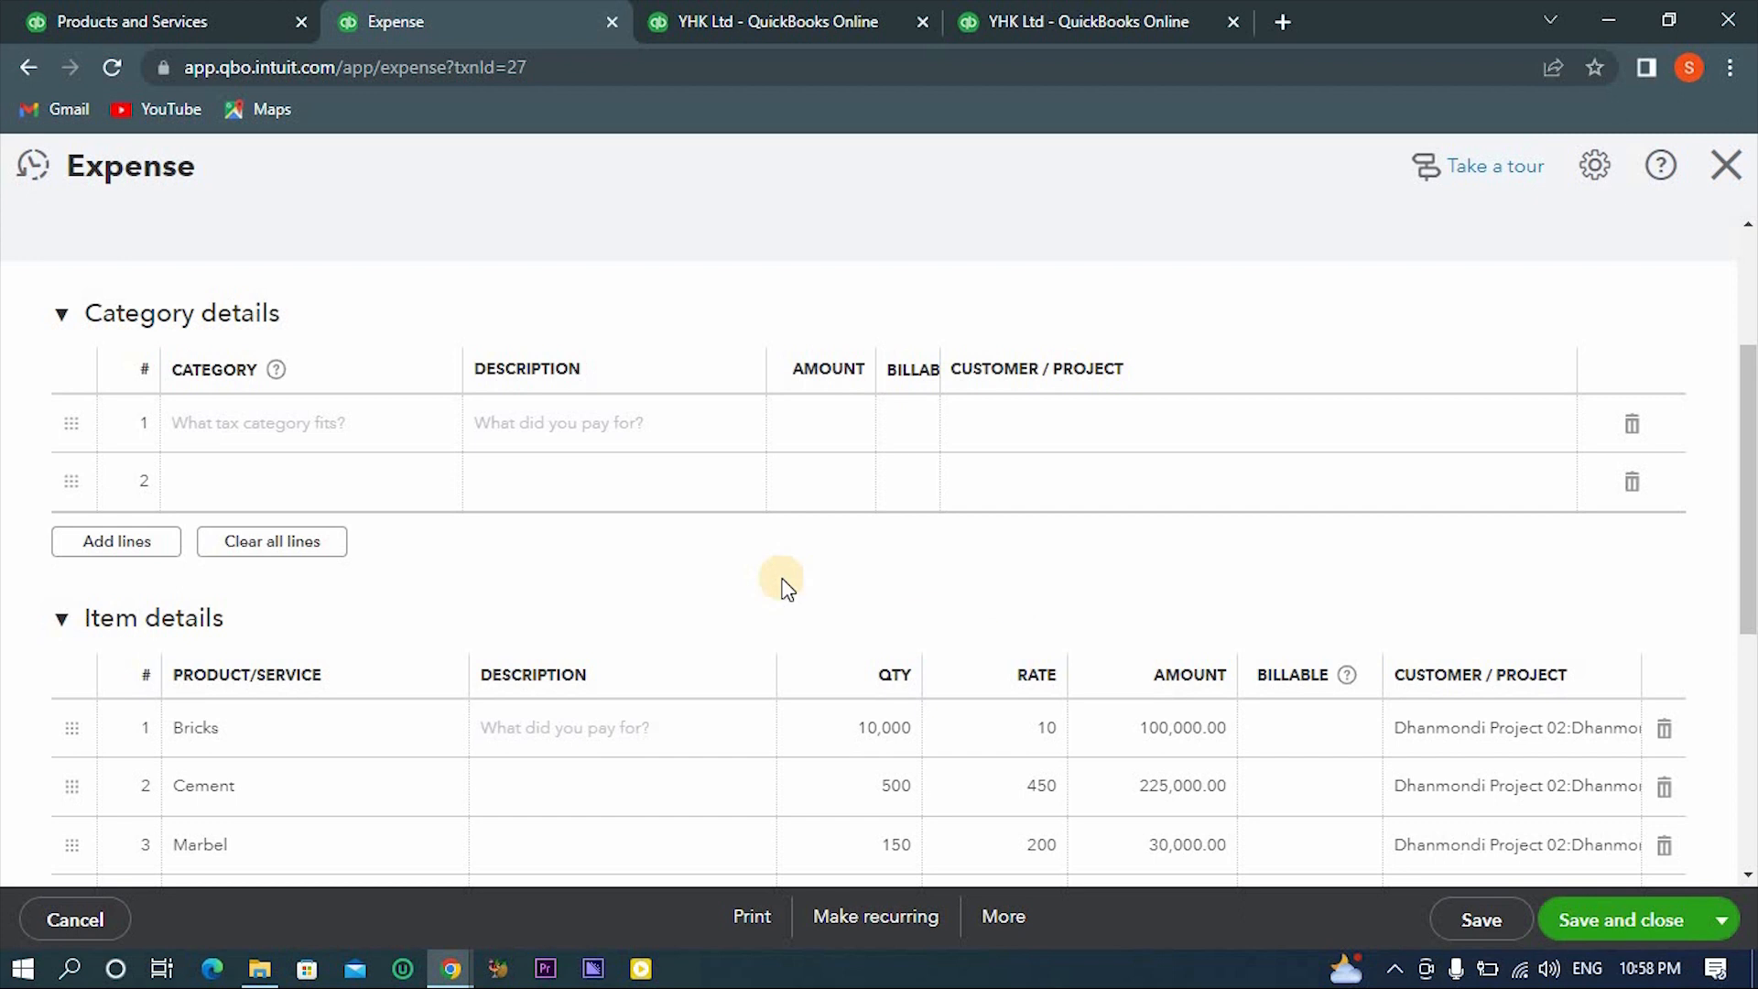
scroll(785, 586, "down", 1)
- Mark the Bricks, Cement, Marbel and ROD lines of the expense as billable, and save and close it
left_click(1274, 595)
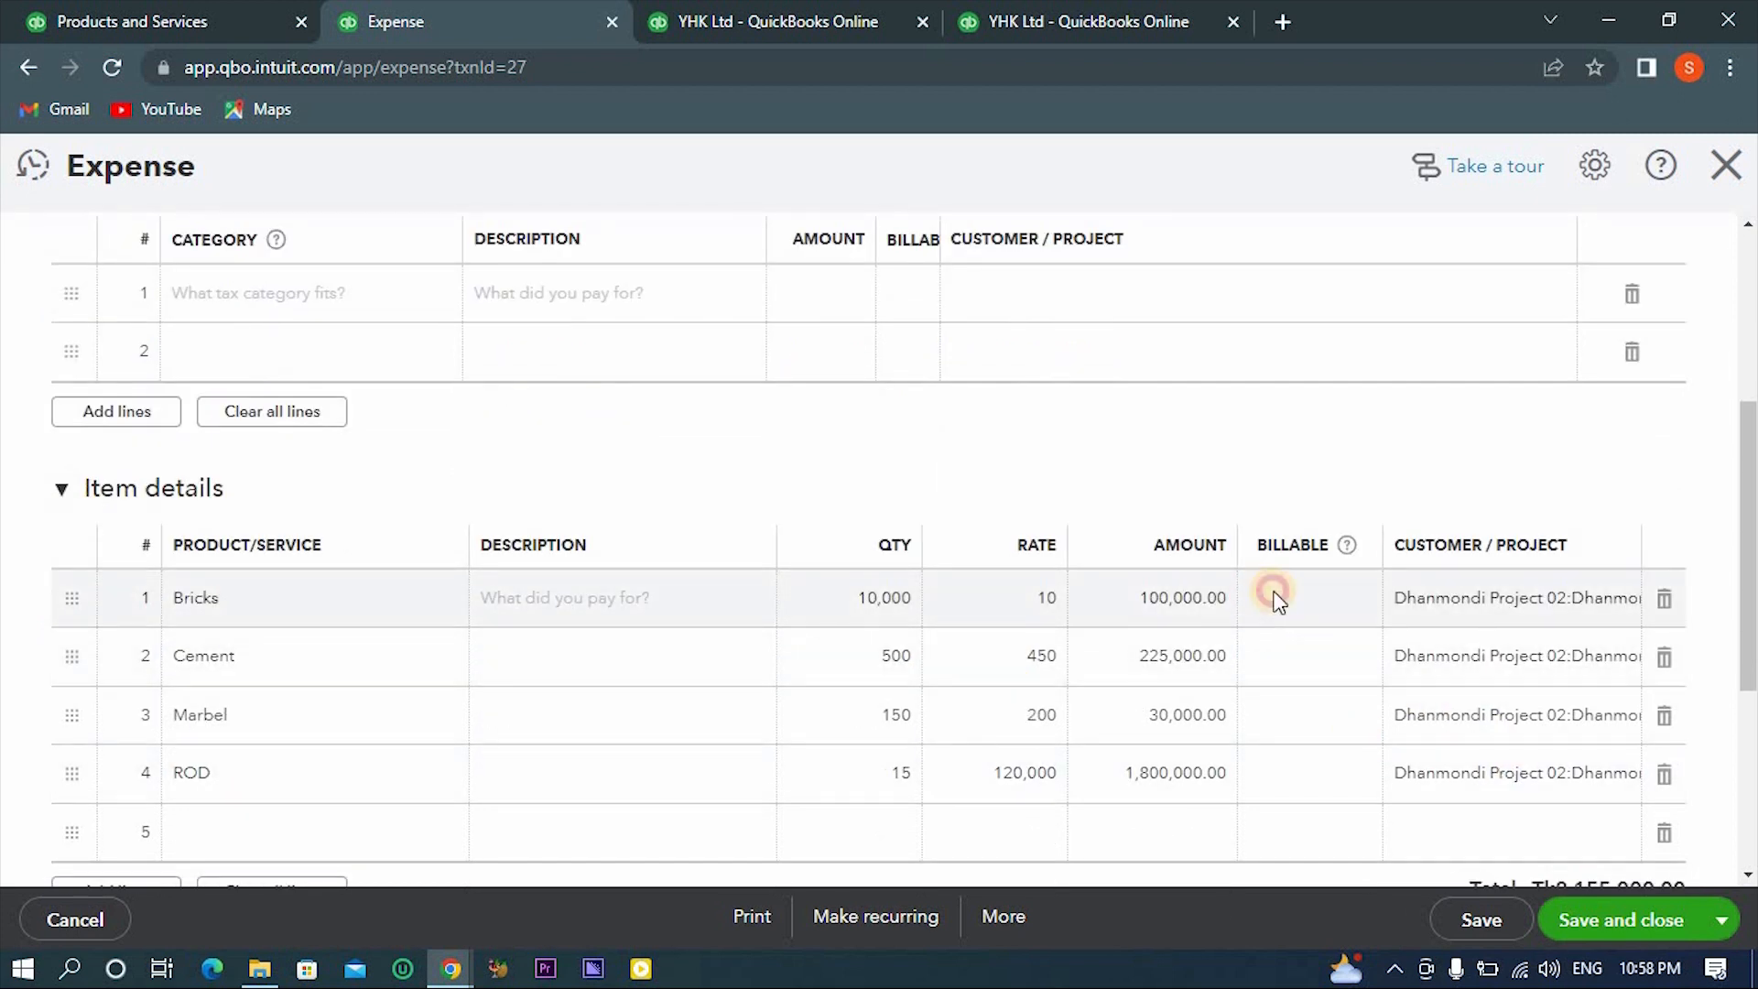
left_click(1313, 602)
left_click(1315, 657)
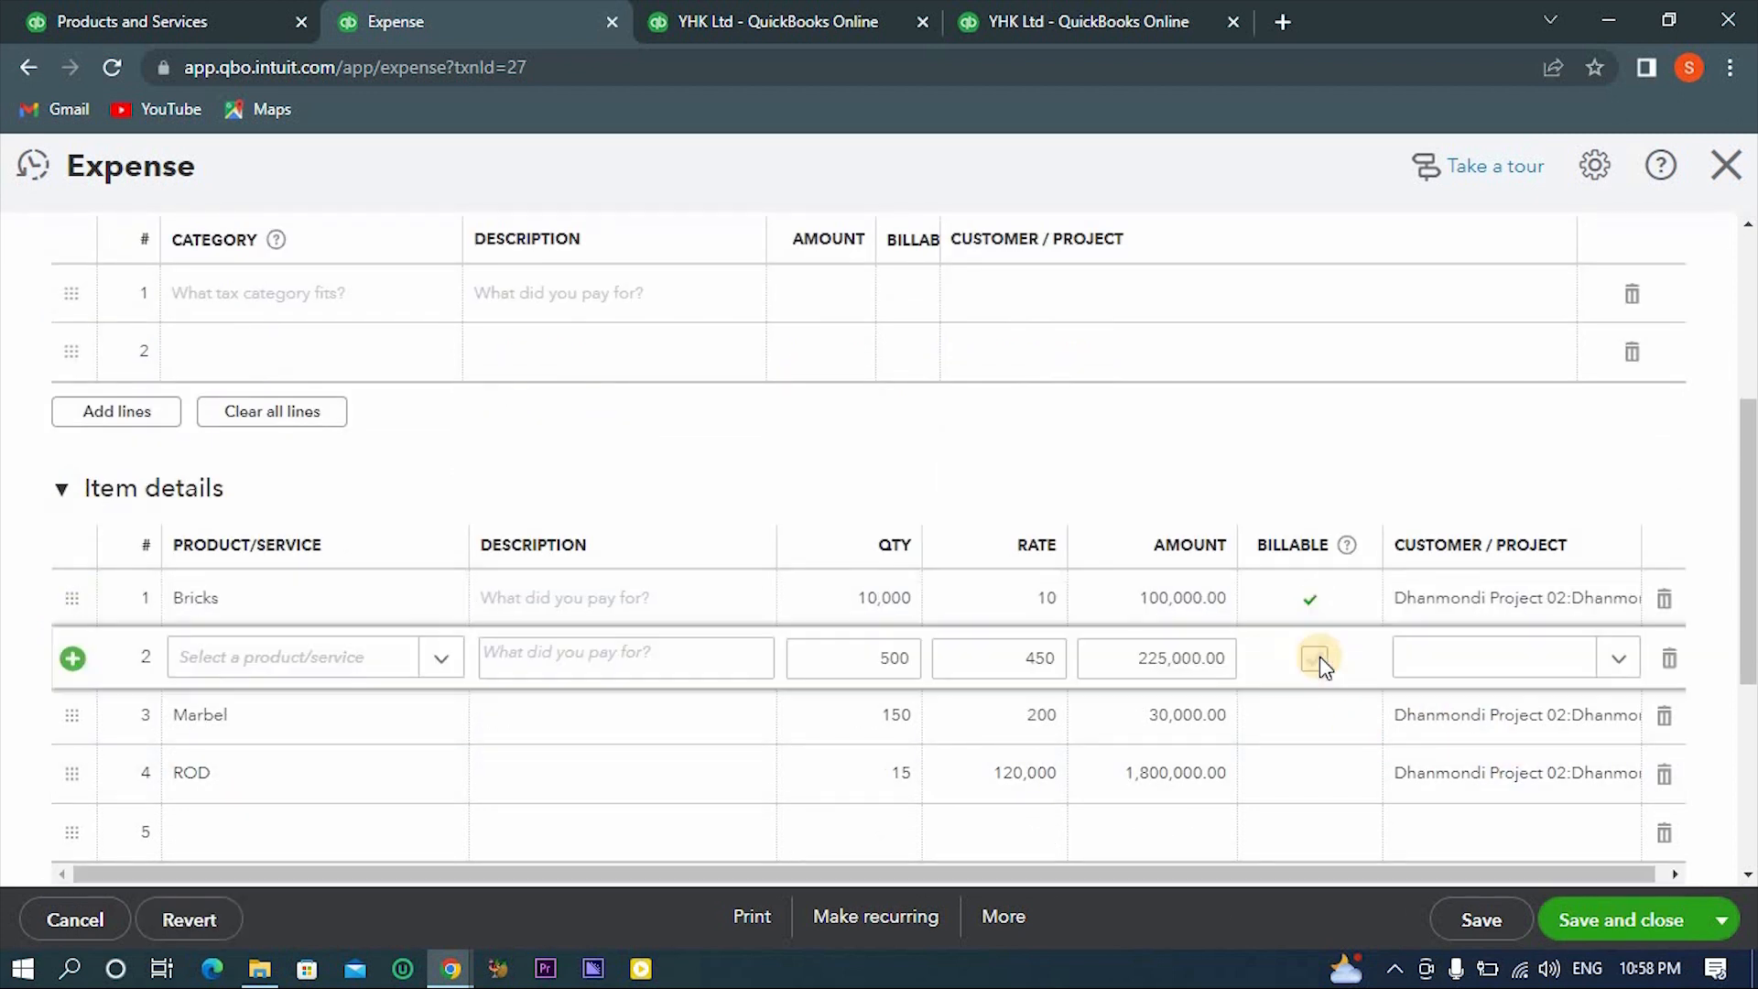
left_click(1318, 660)
left_click(1313, 716)
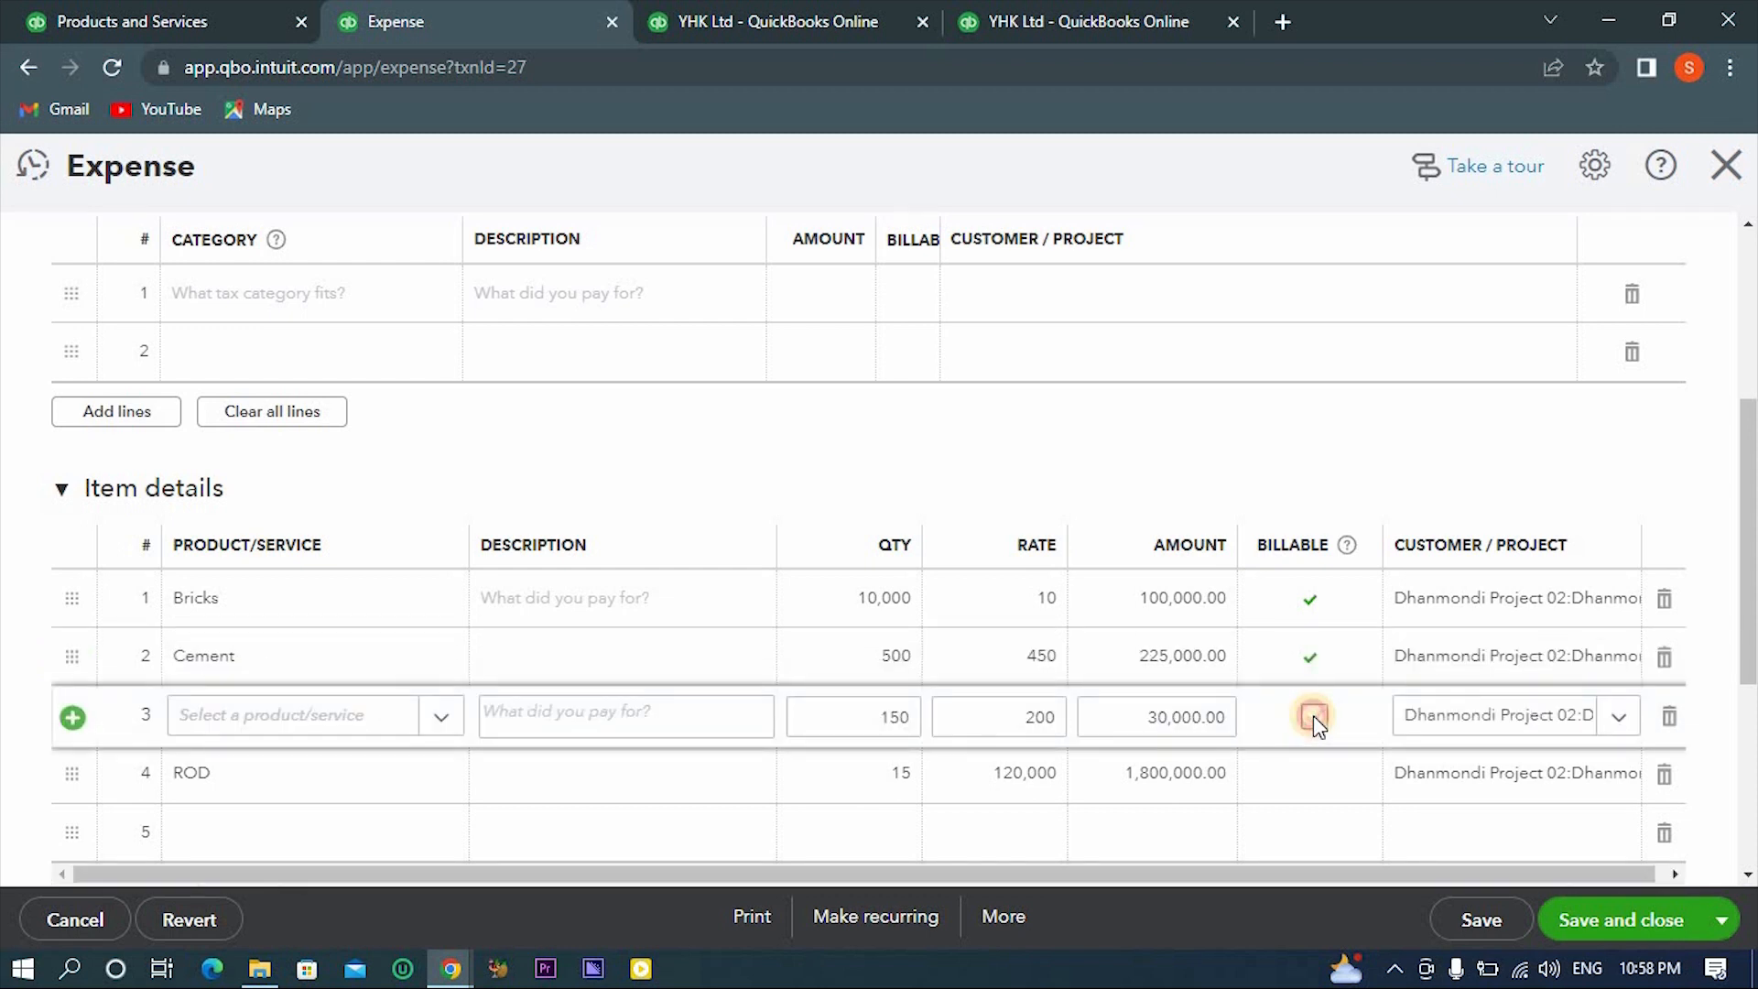
left_click(1312, 716)
scroll(1307, 738, "down", 1)
left_click(1319, 652)
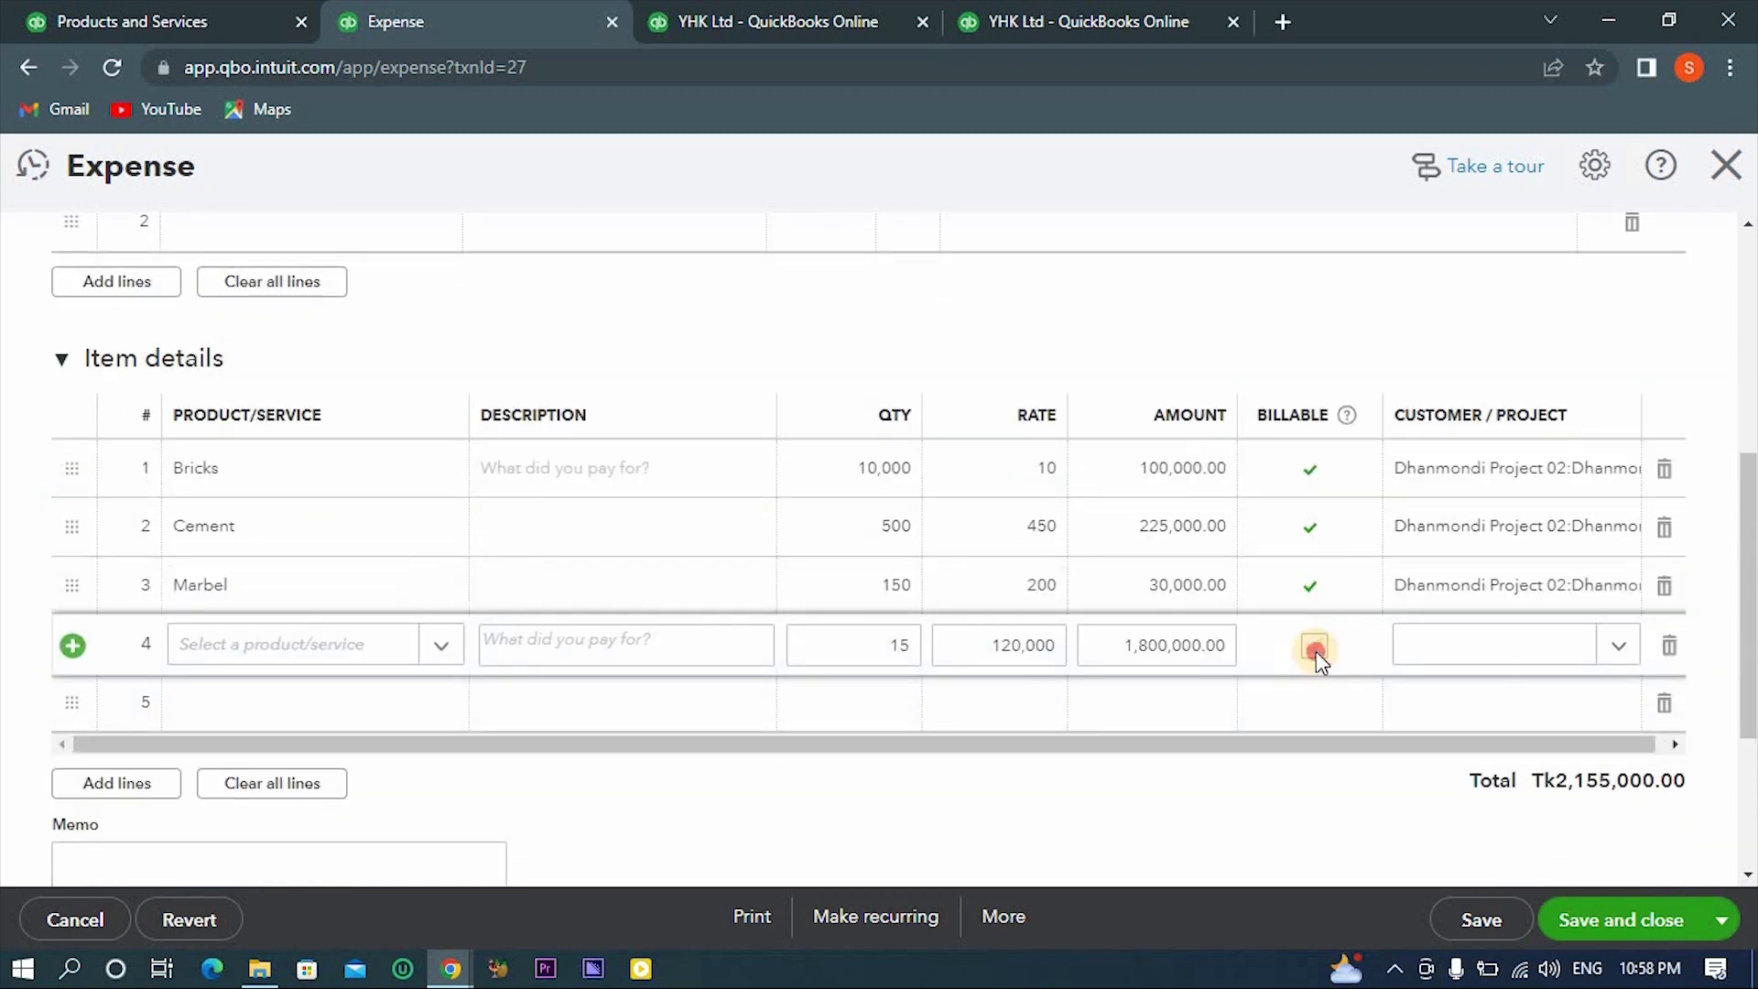
left_click(1316, 651)
left_click(1584, 923)
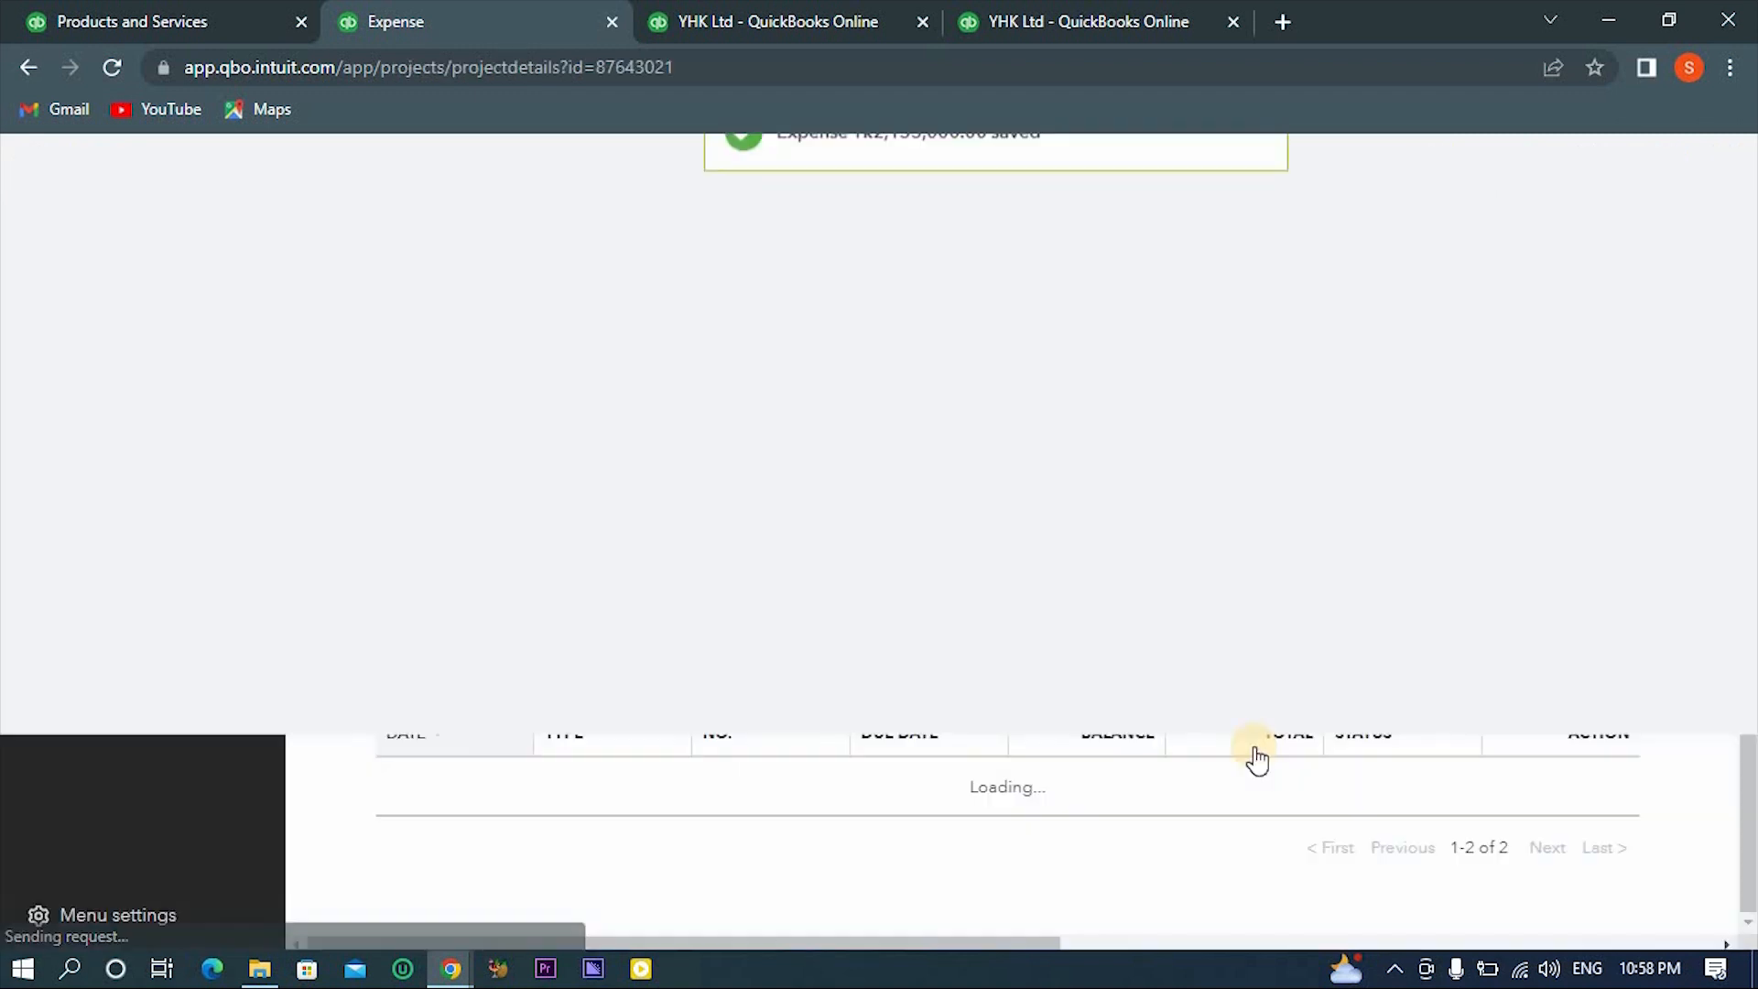
- Reopen the Tk2,155,000.00 expense, change its payee to the project Dhanmondi Project 02, and save and close it
scroll(396, 531, "up", 2)
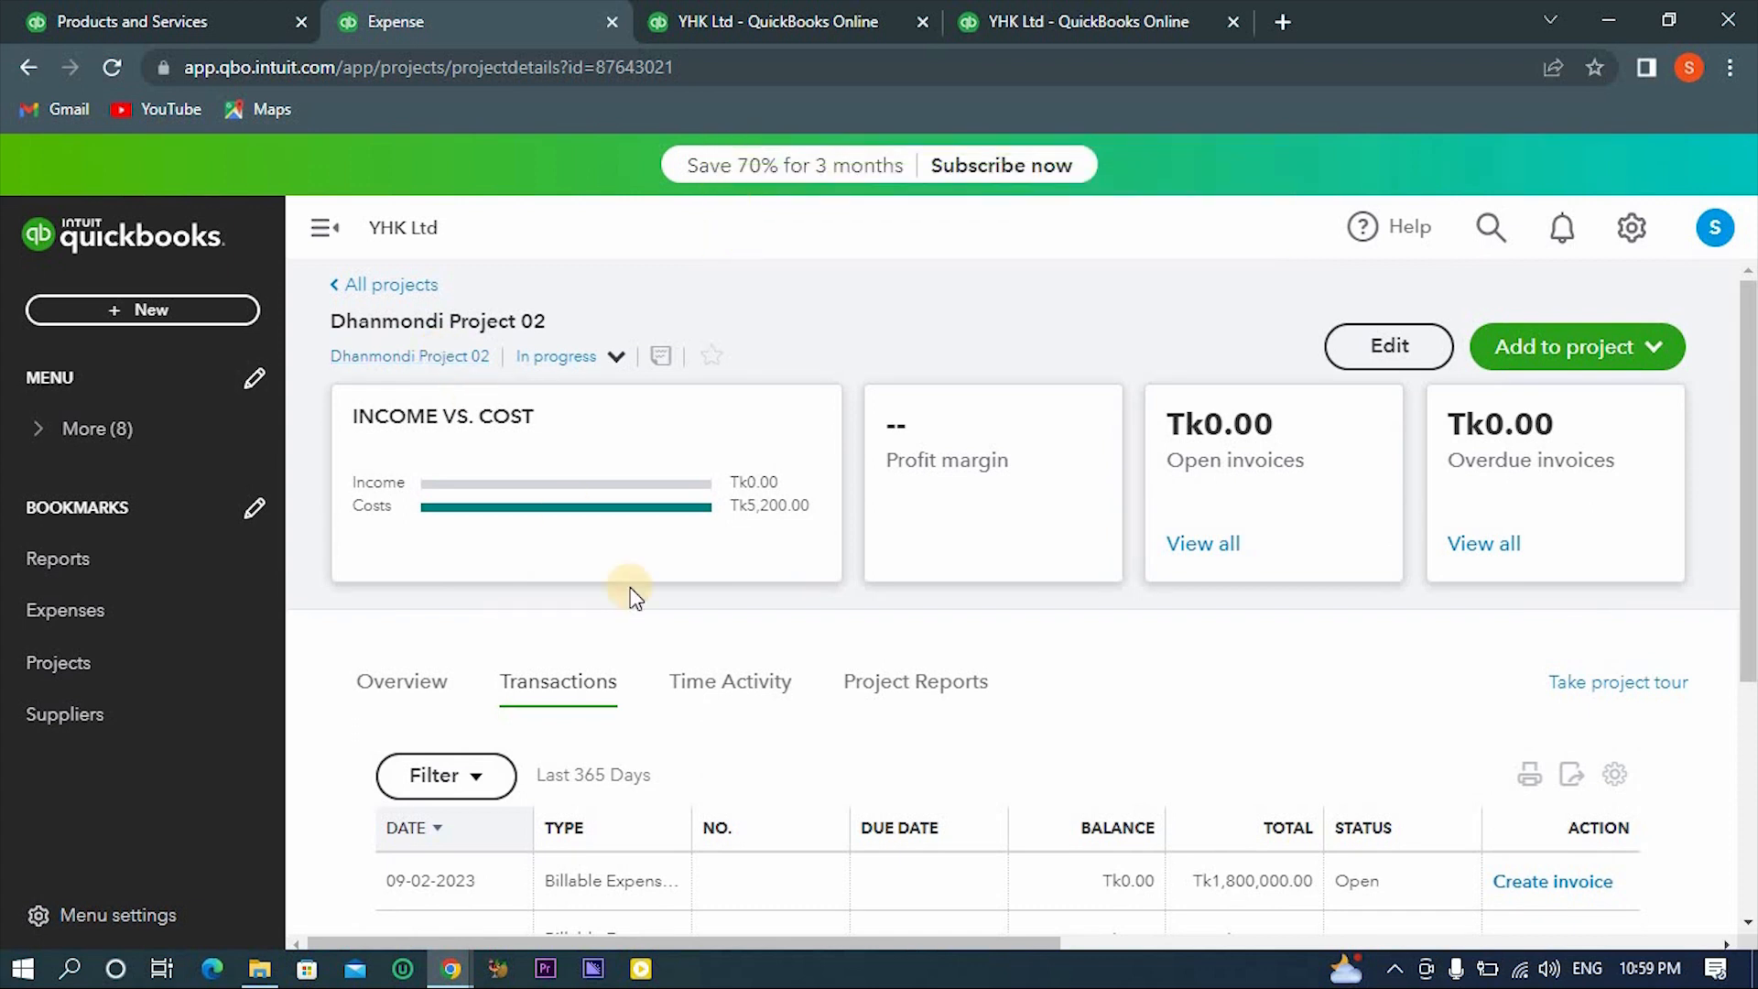
scroll(650, 550, "down", 4)
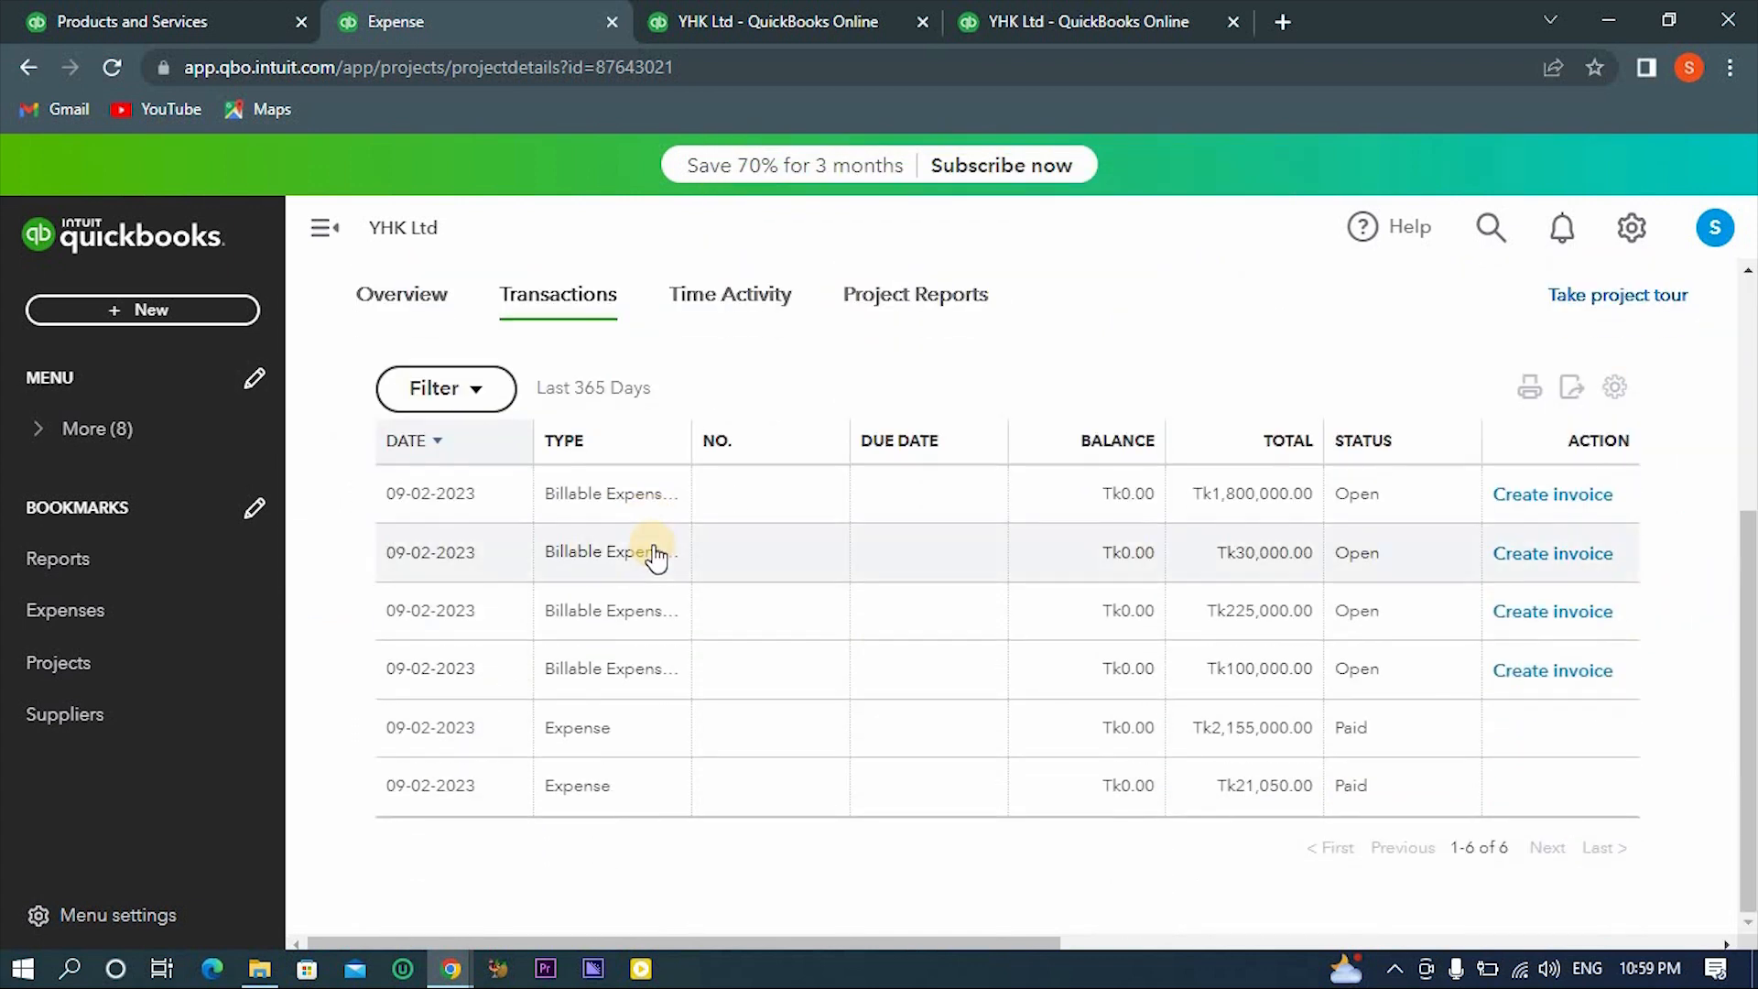
left_click(937, 740)
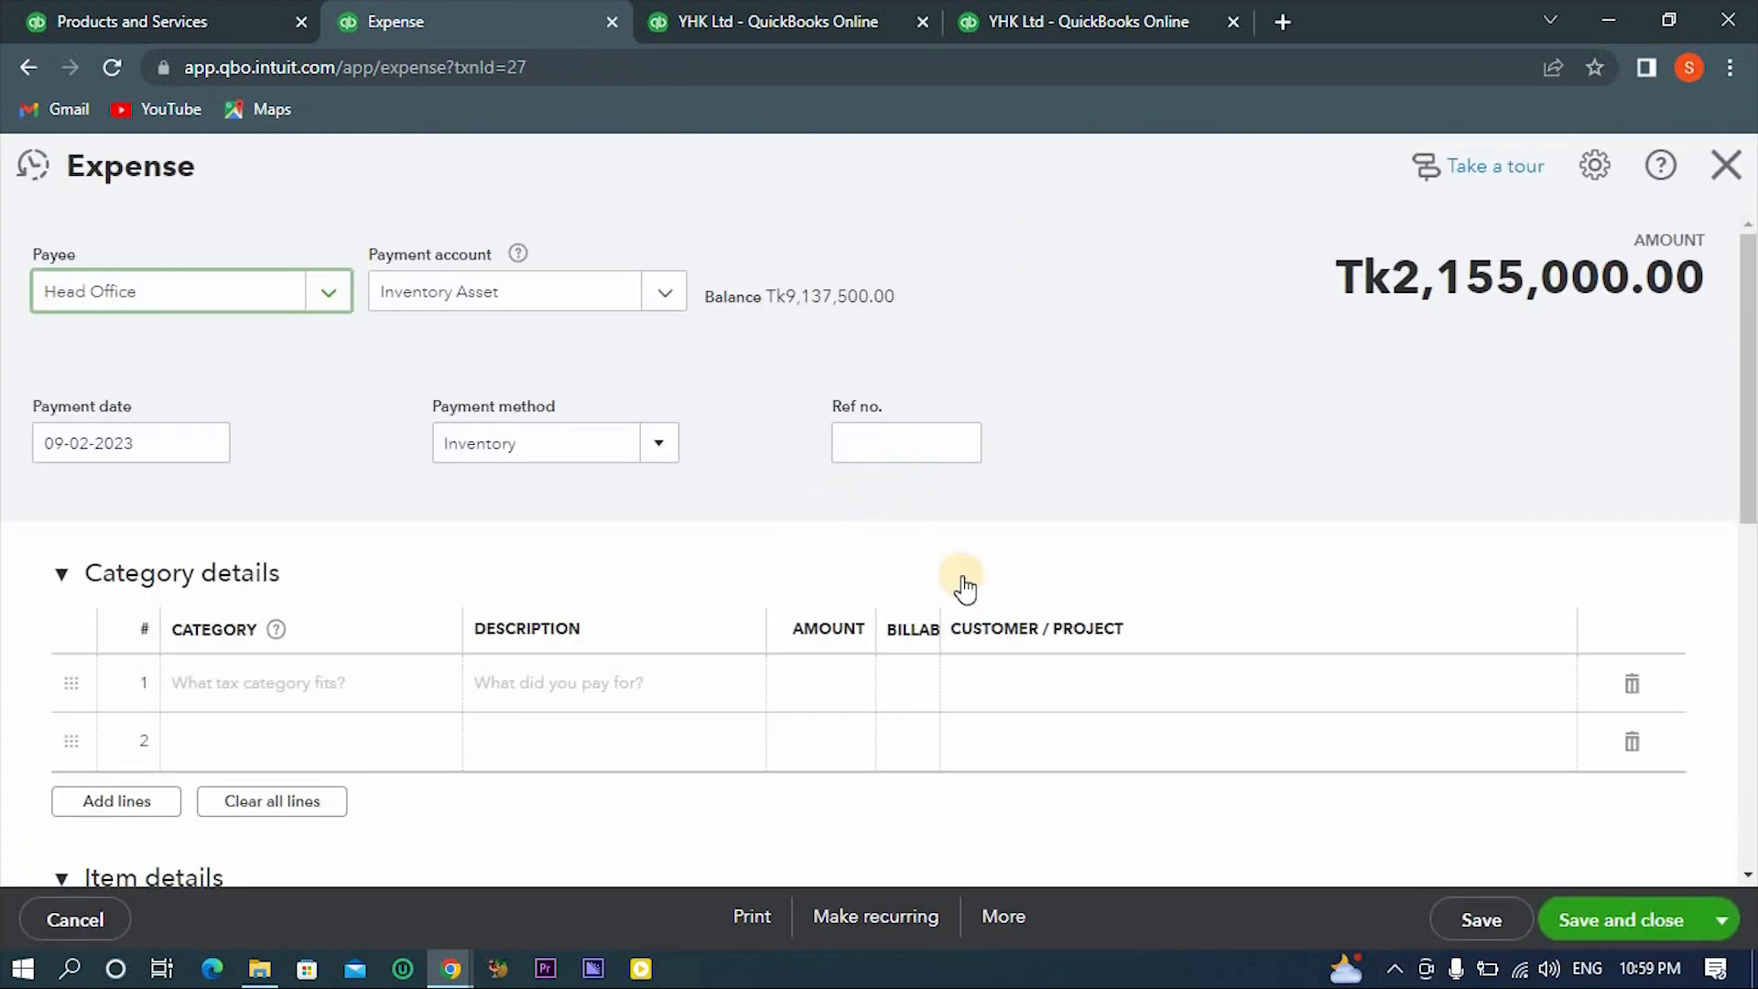
left_click(1179, 403)
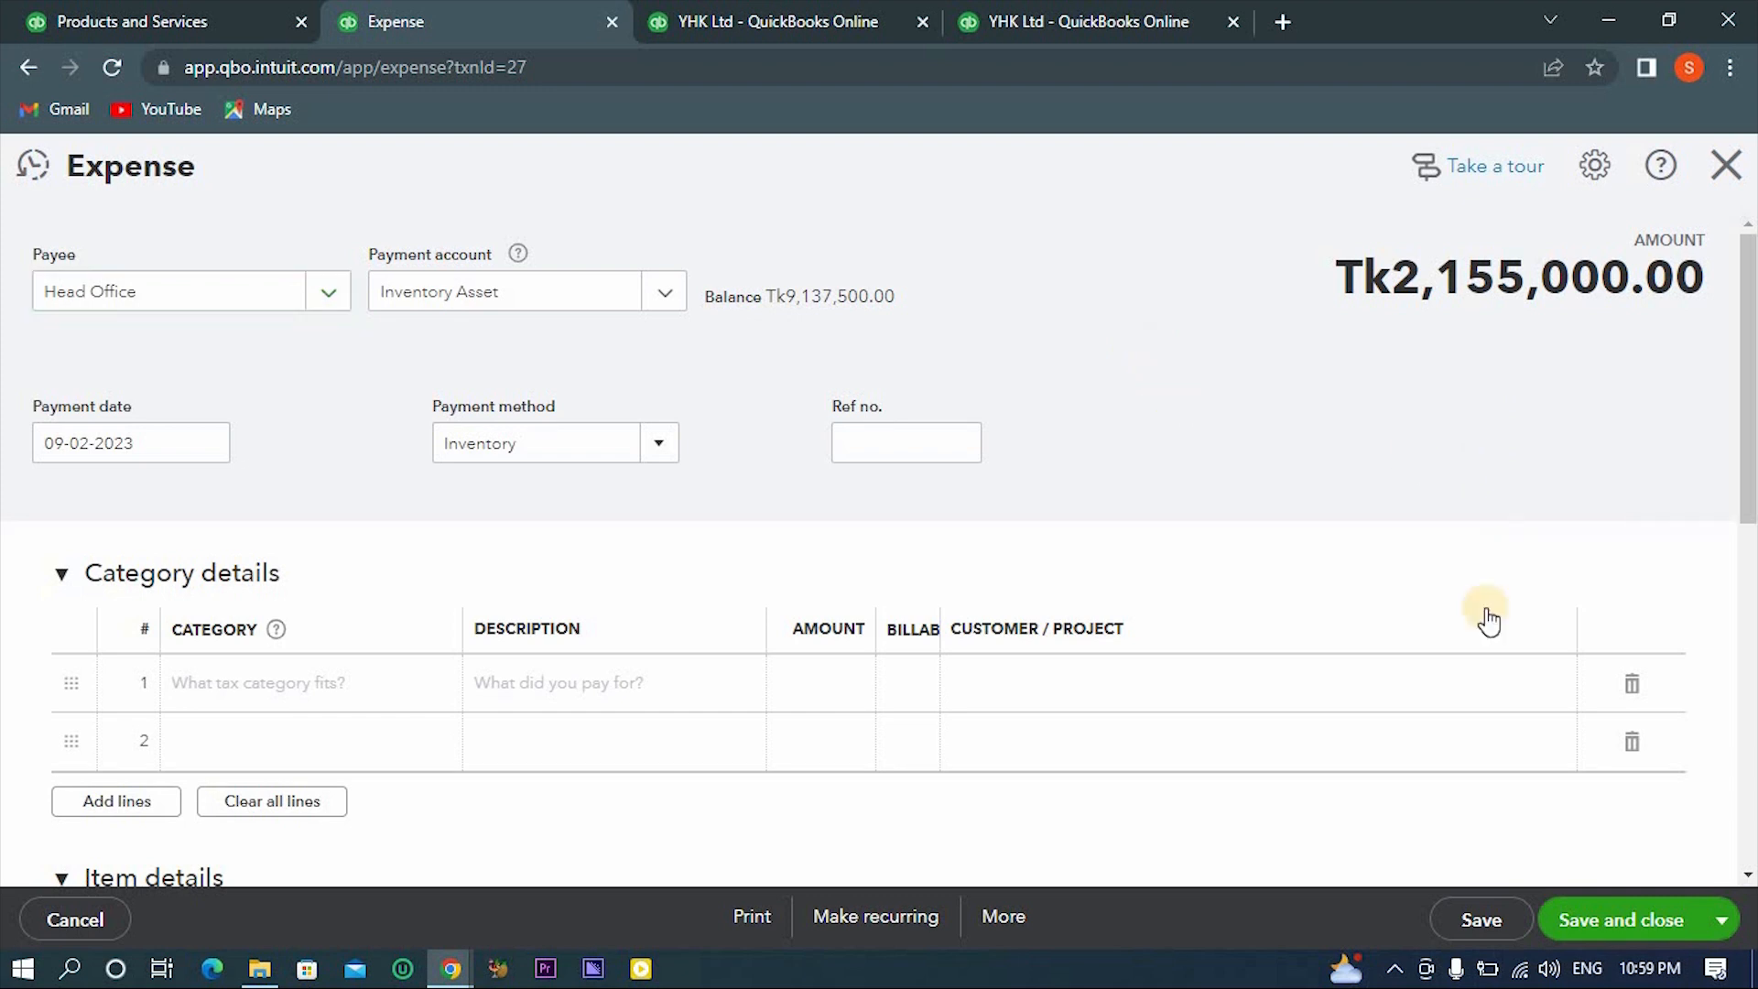
left_click(320, 298)
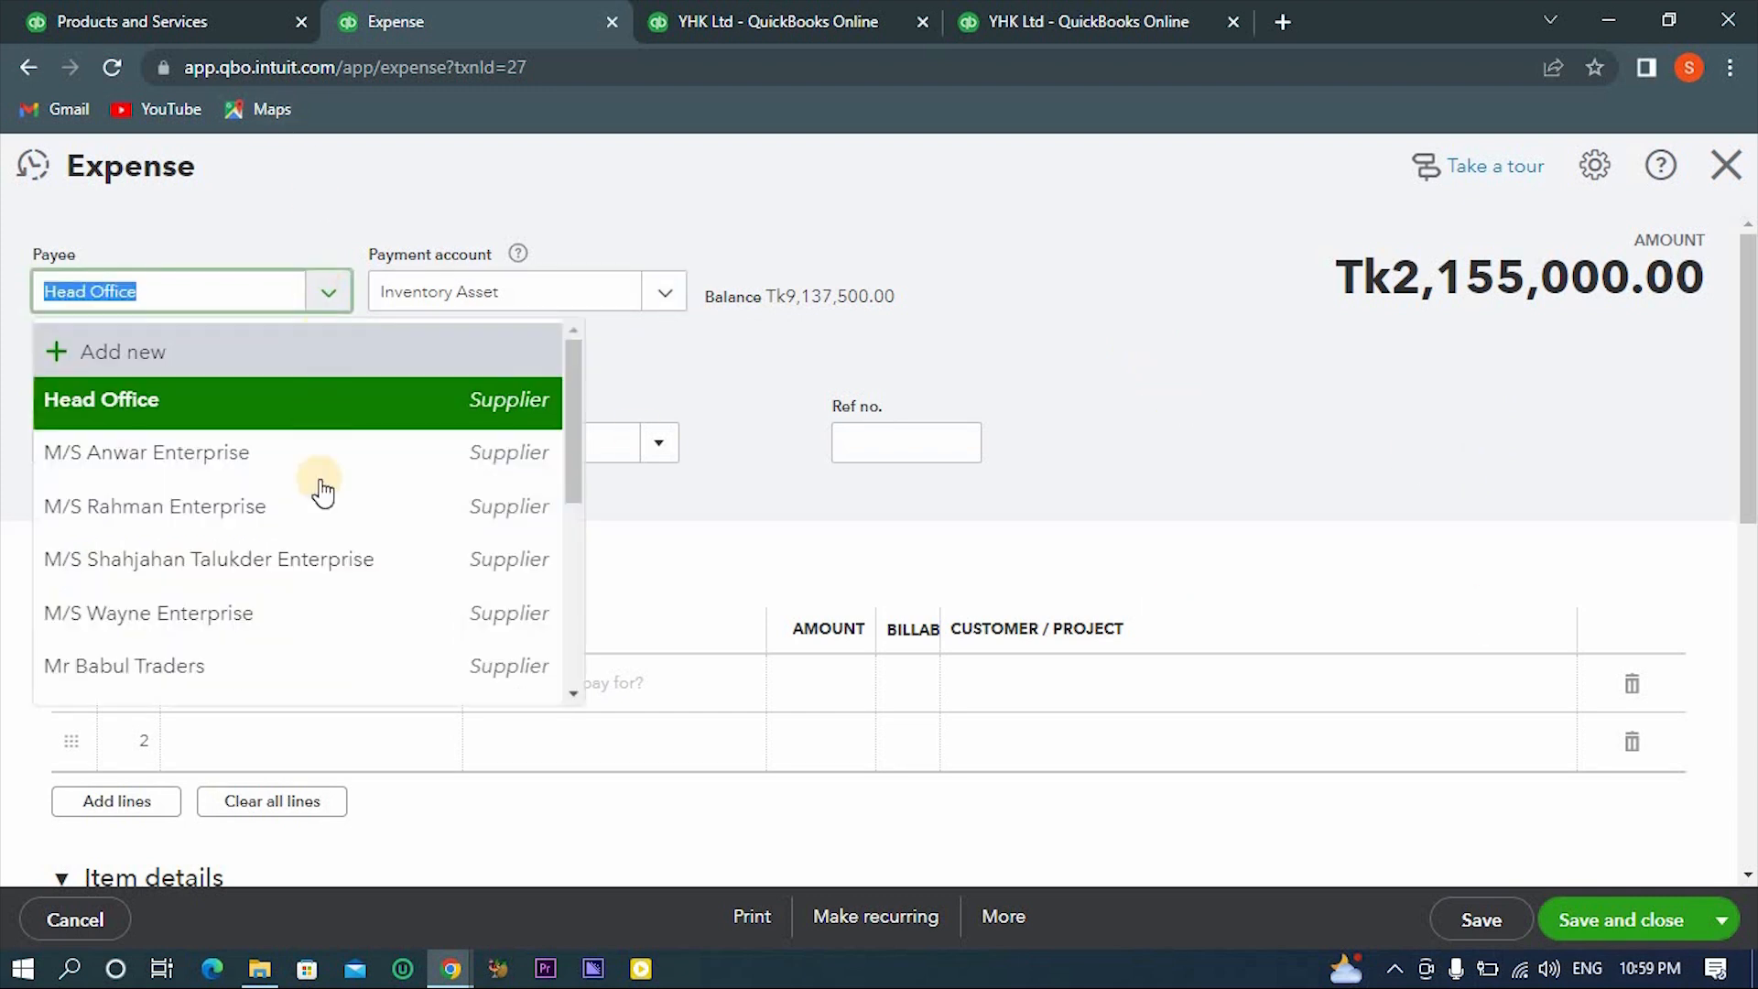
scroll(325, 508, "down", 5)
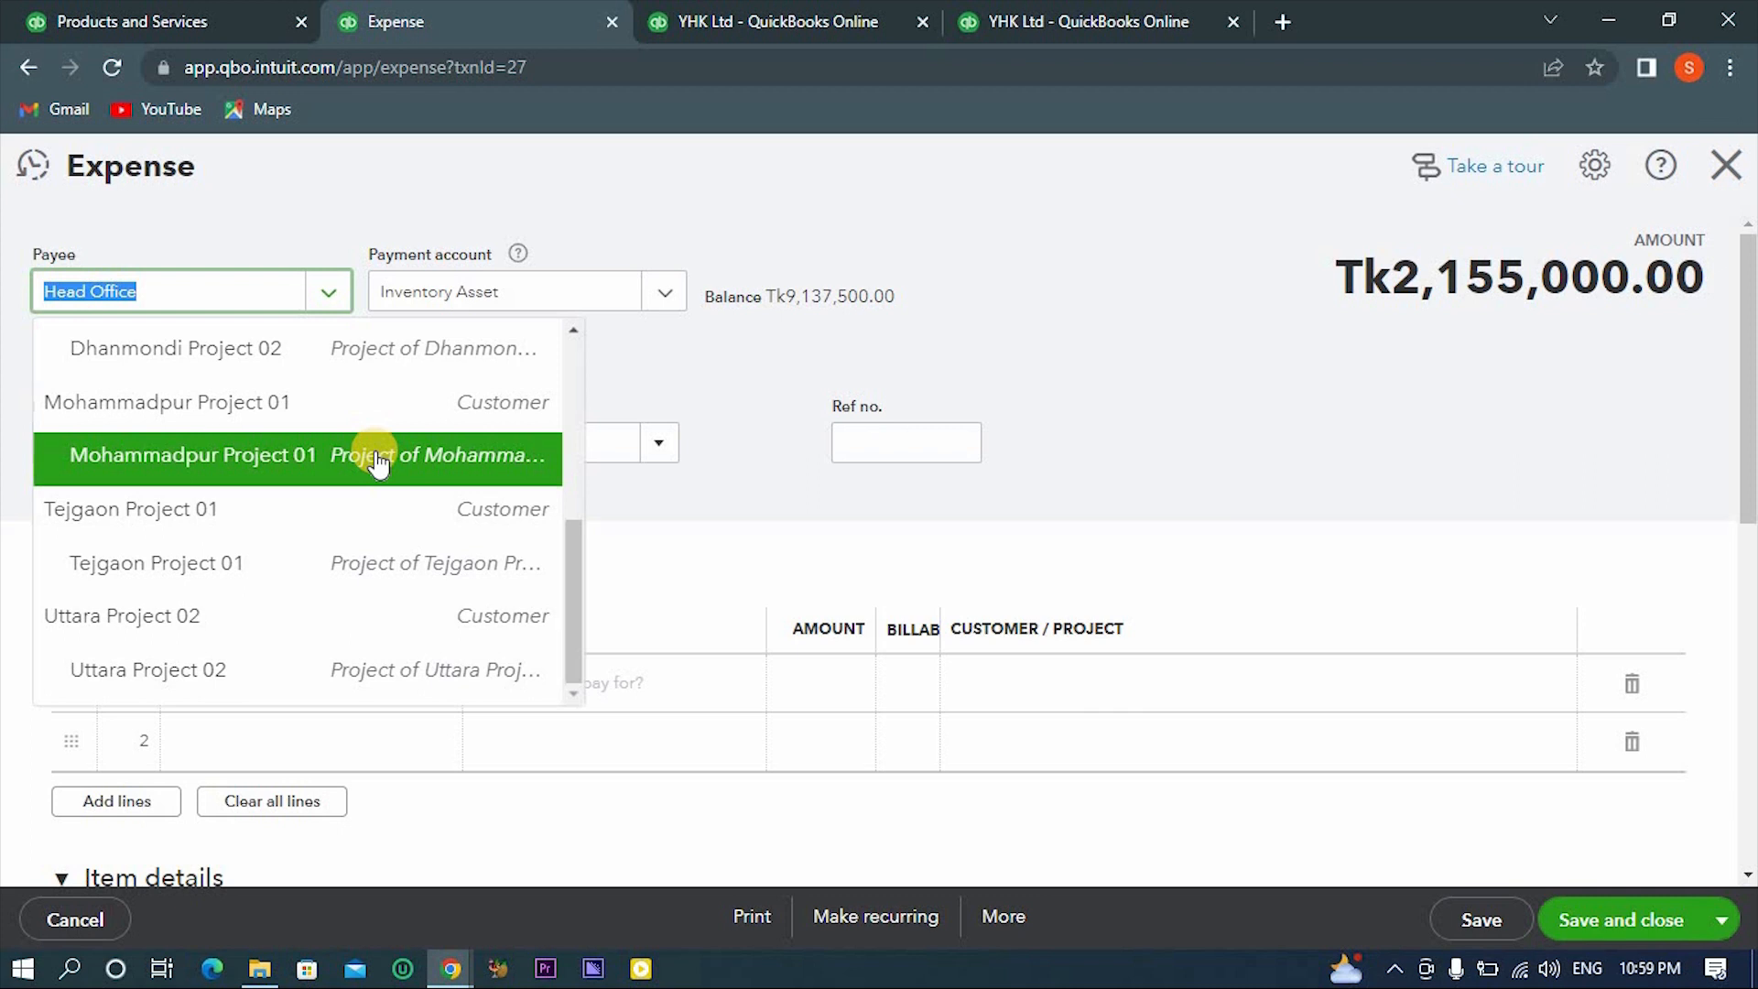
scroll(411, 540, "up", 2)
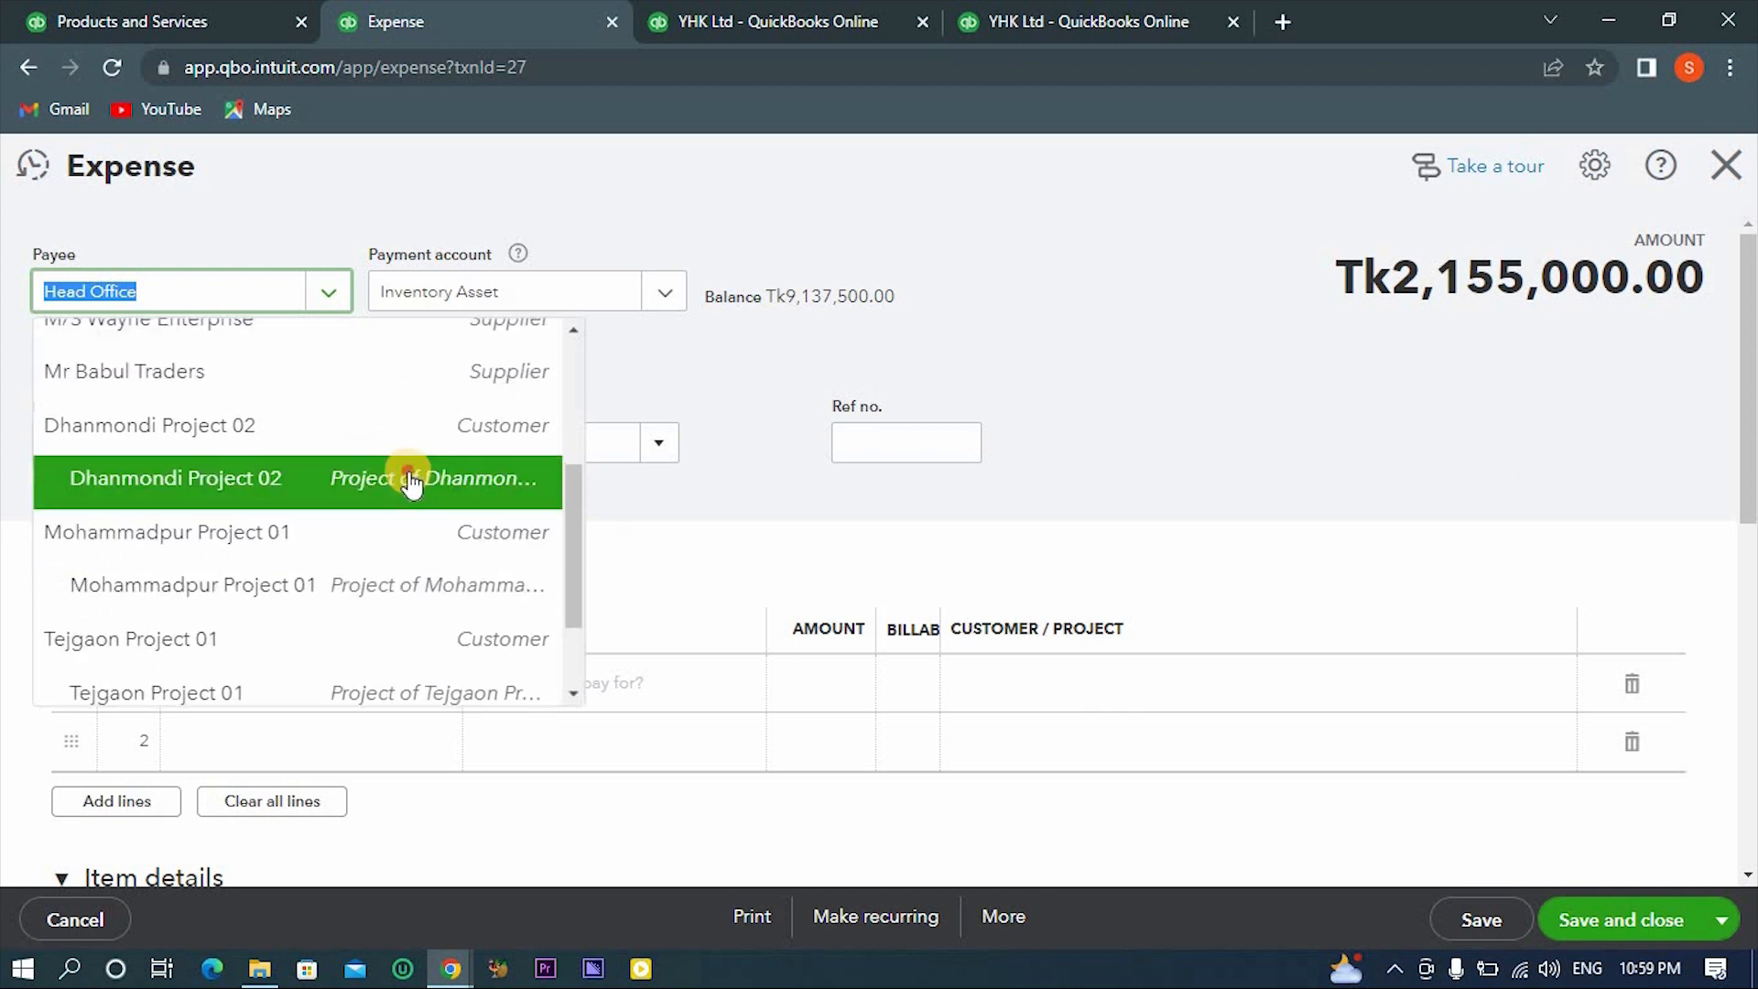
left_click(411, 483)
left_click(1028, 463)
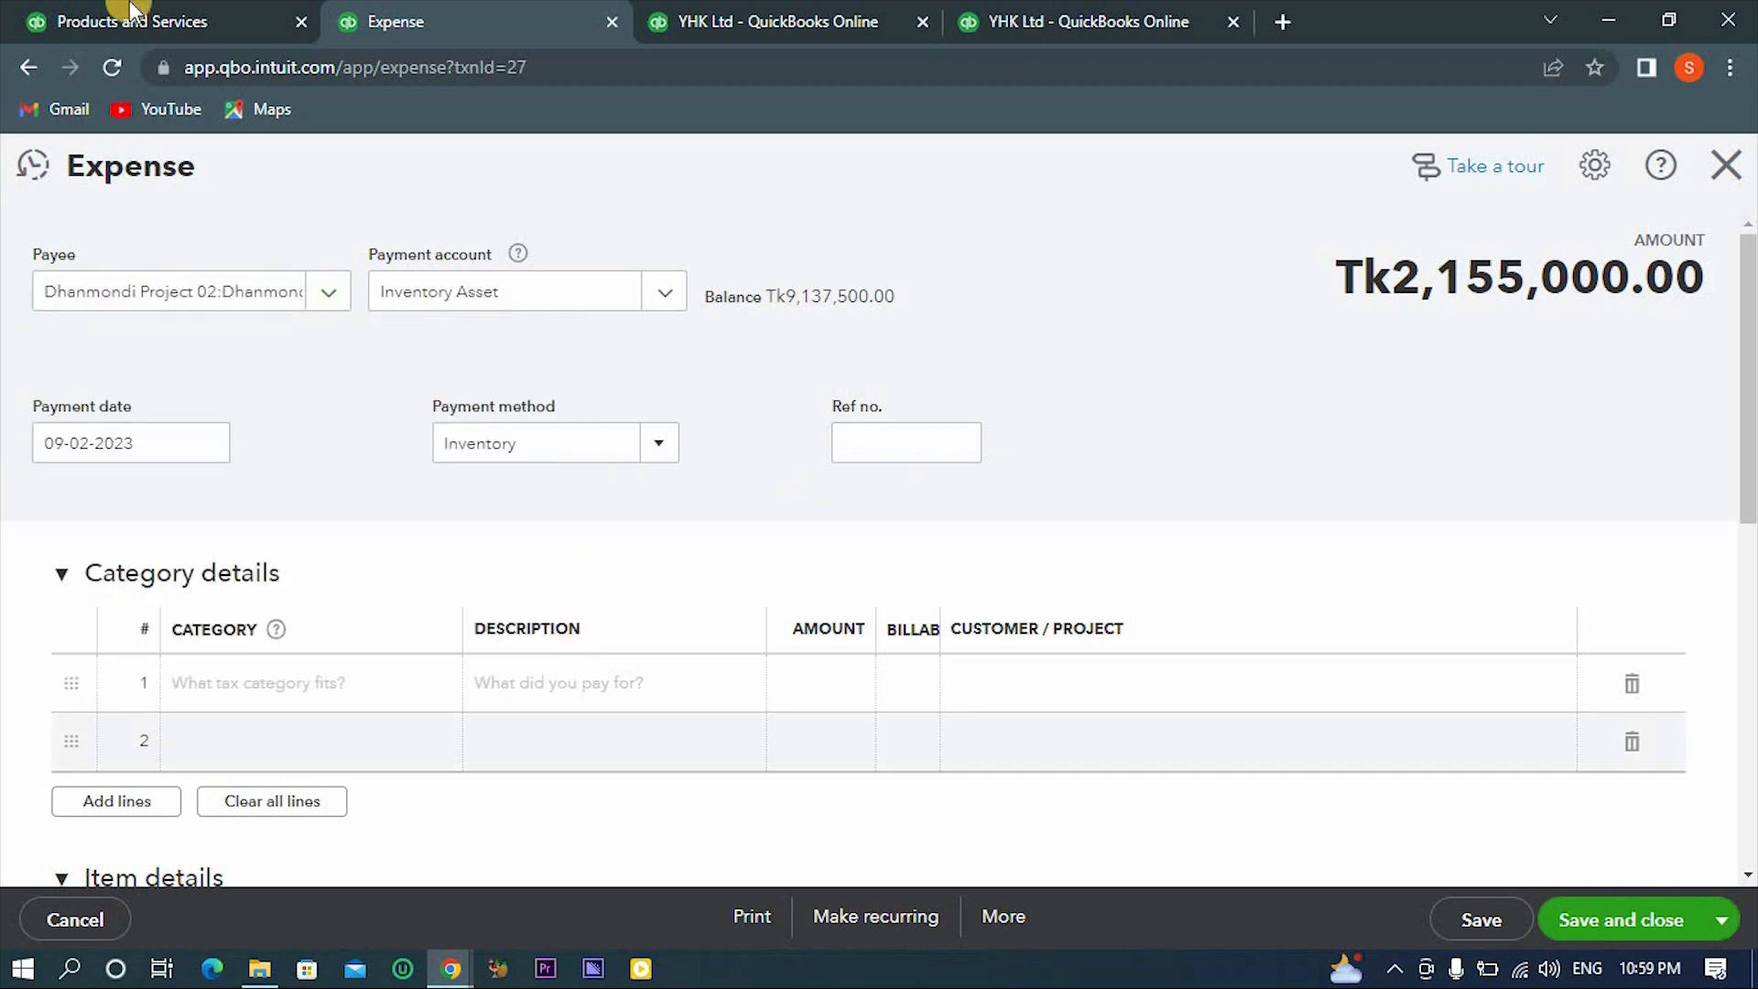
scroll(915, 590, "down", 3)
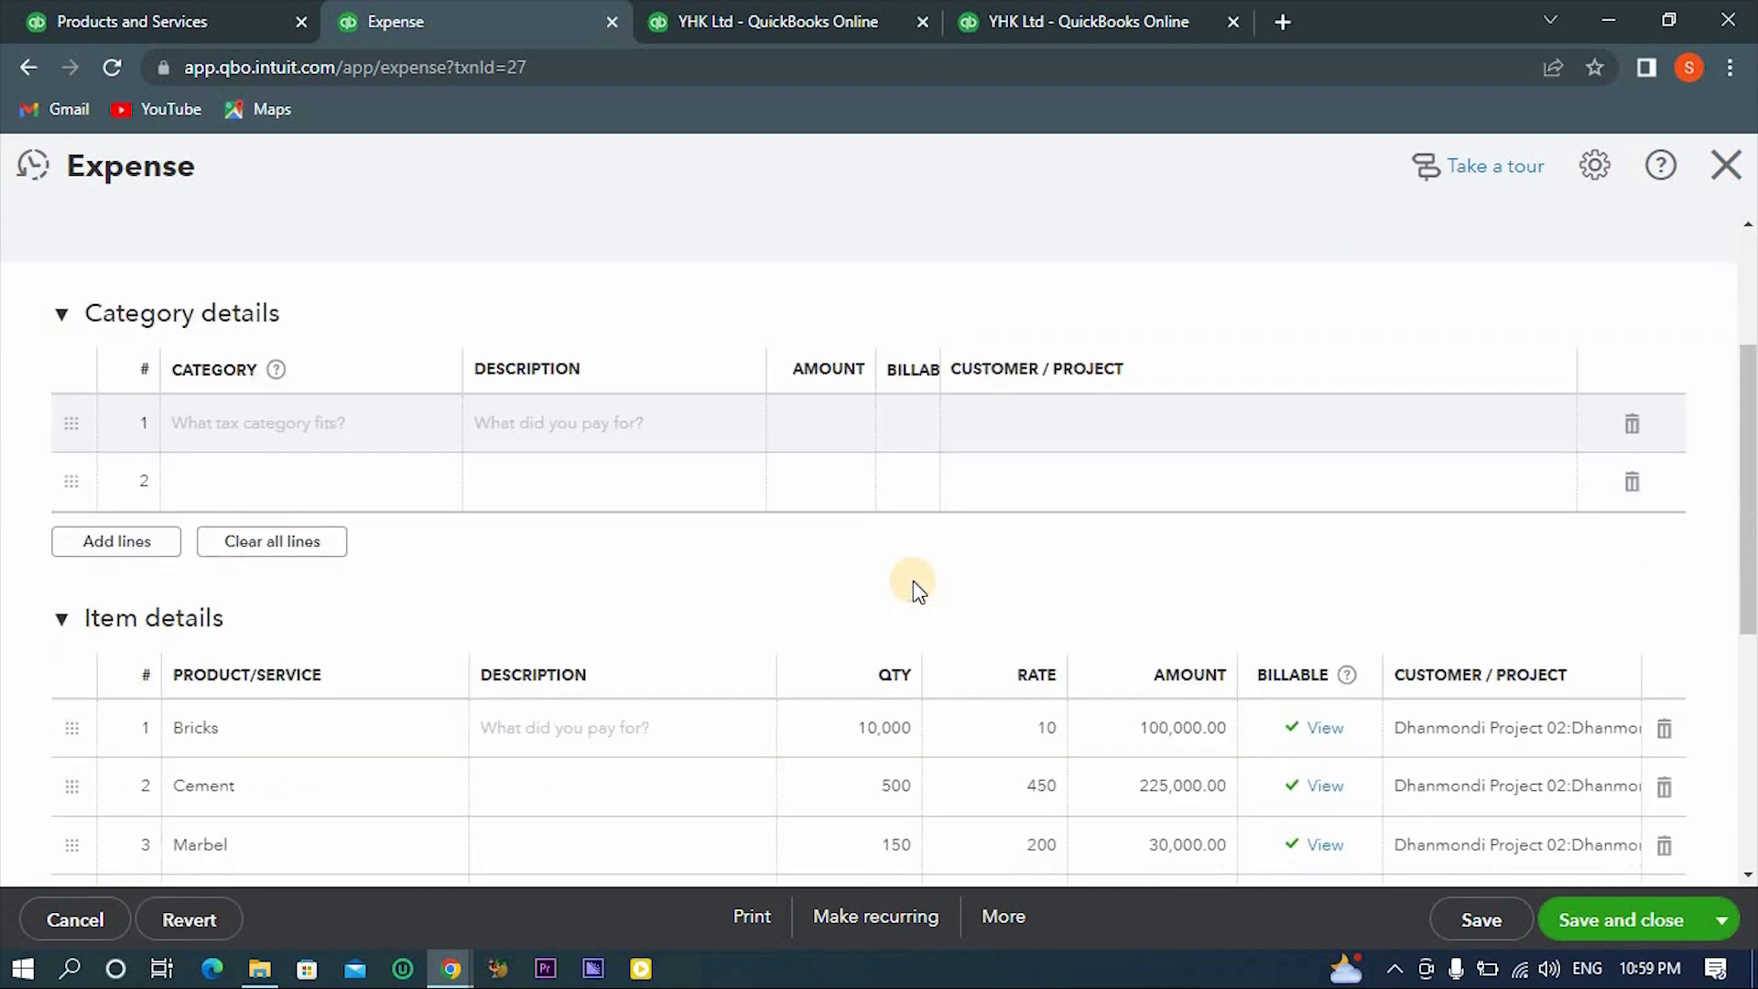
left_click(1608, 923)
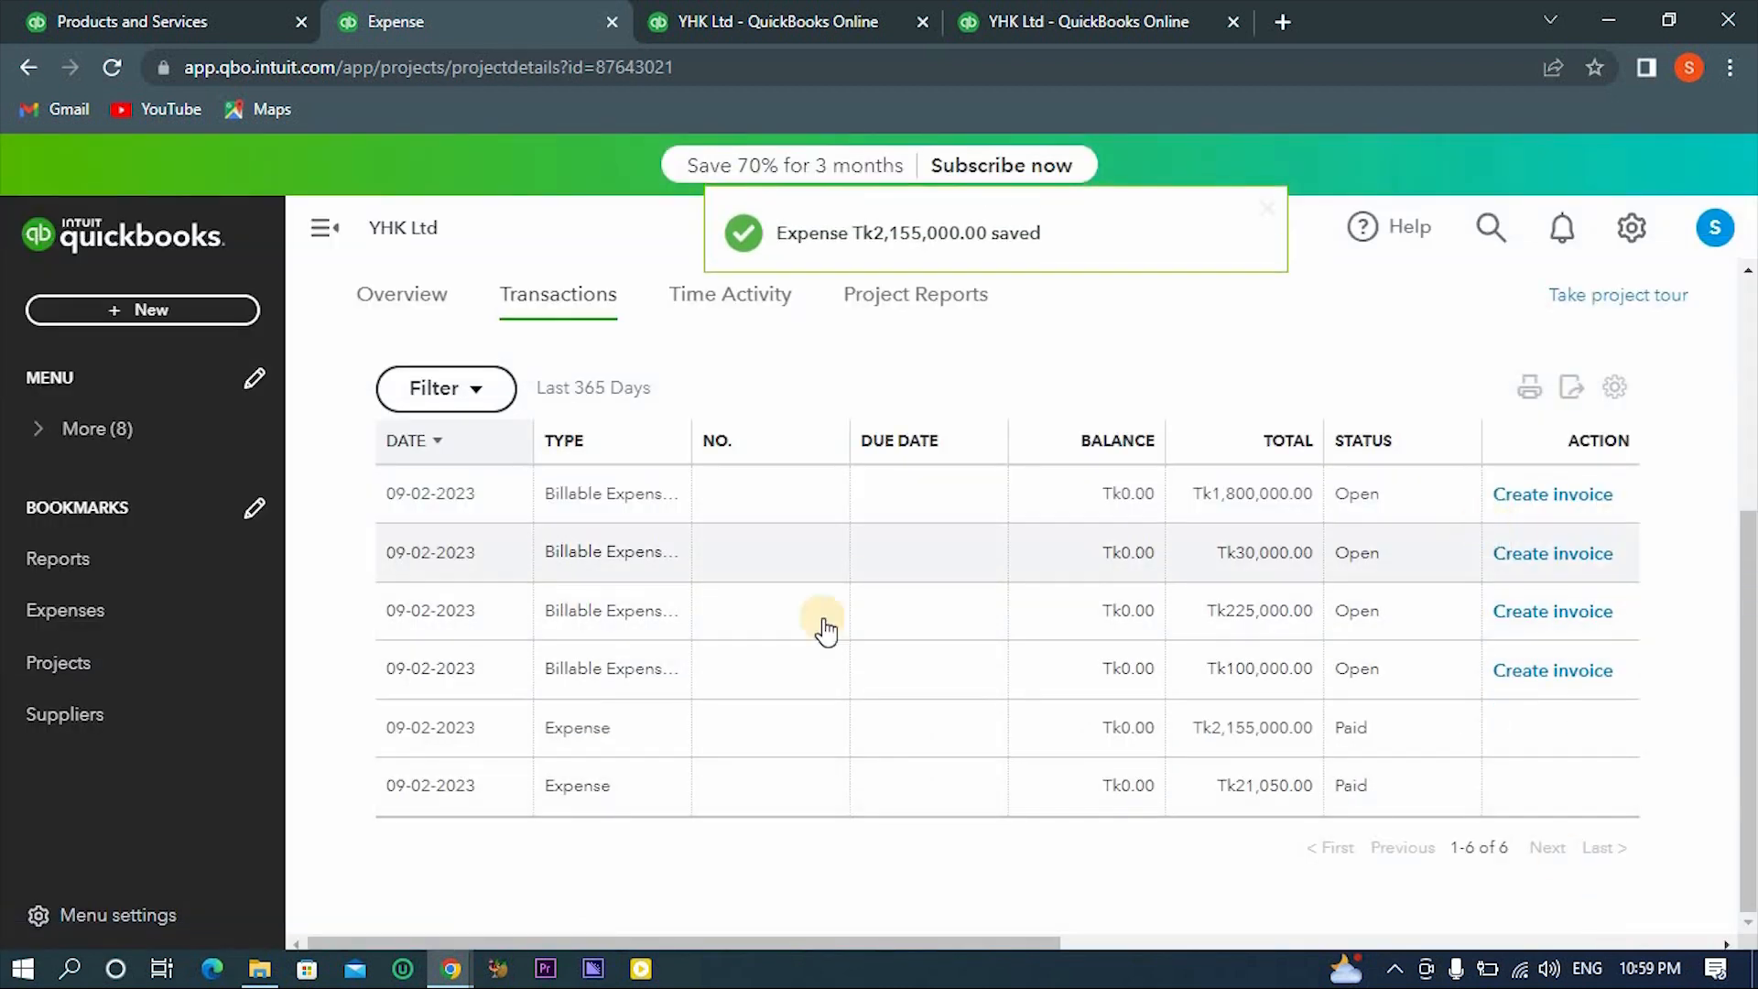
- Check Dhanmondi Project 02's overview costs and review its transactions list with the billable expense entries
scroll(824, 630, "up", 4)
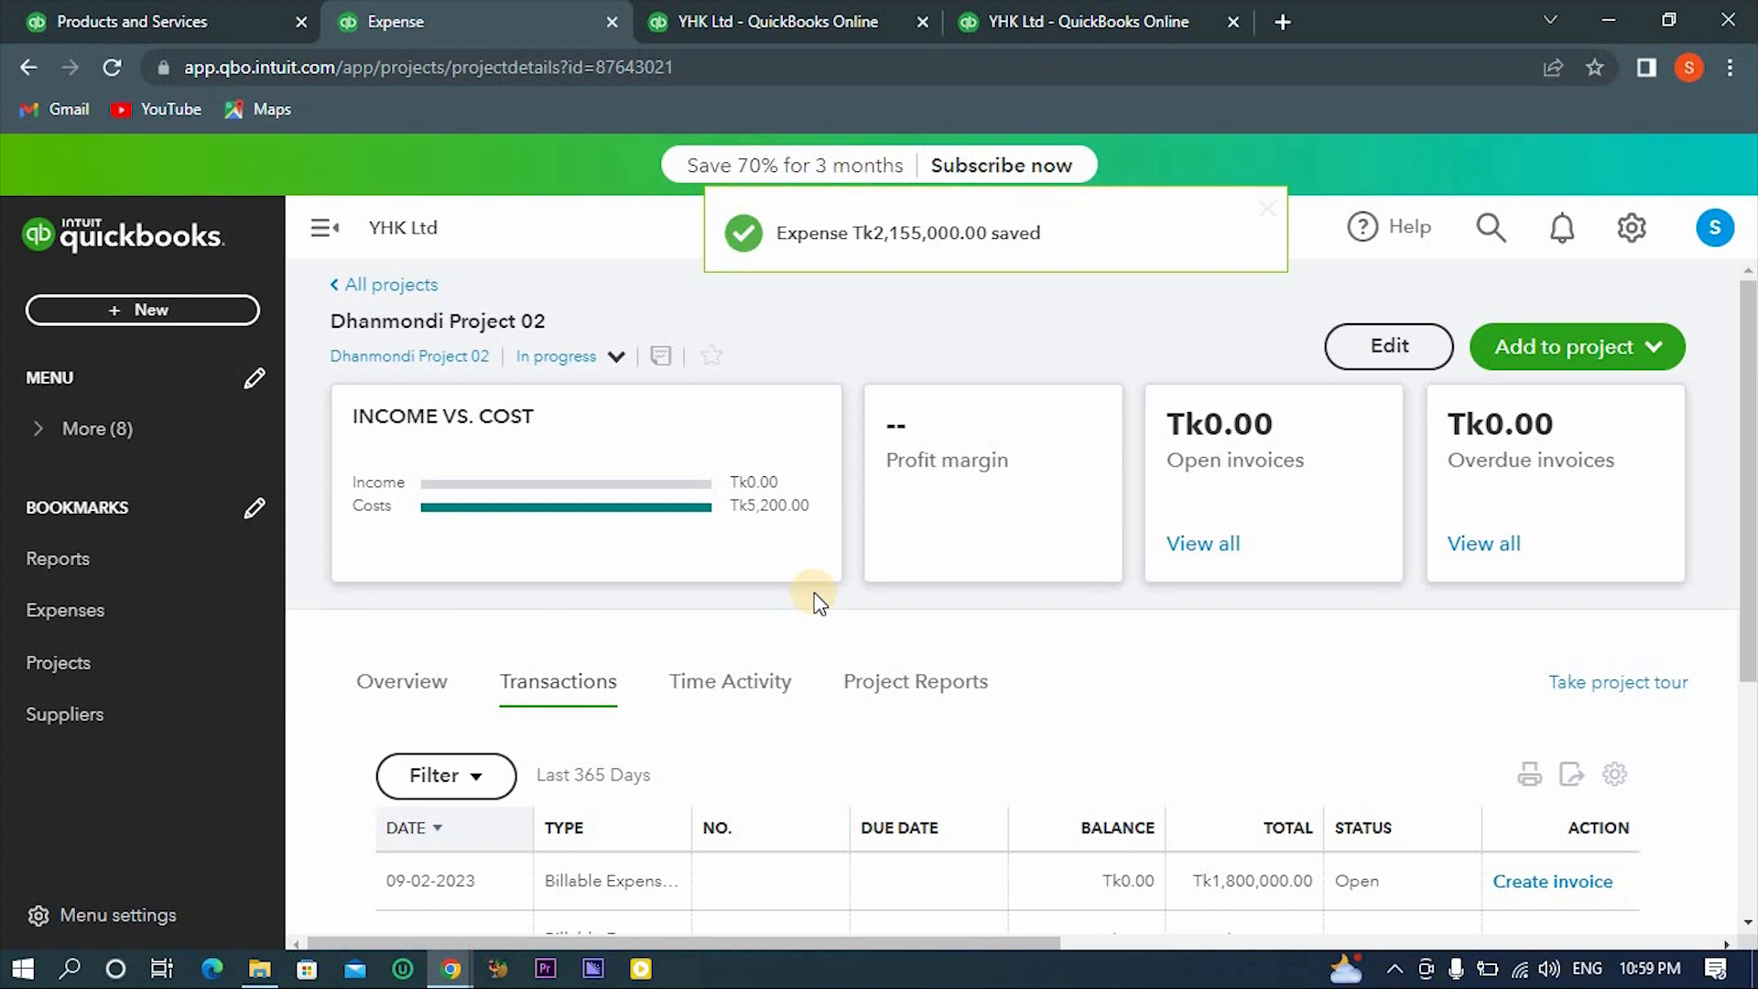
left_click(422, 703)
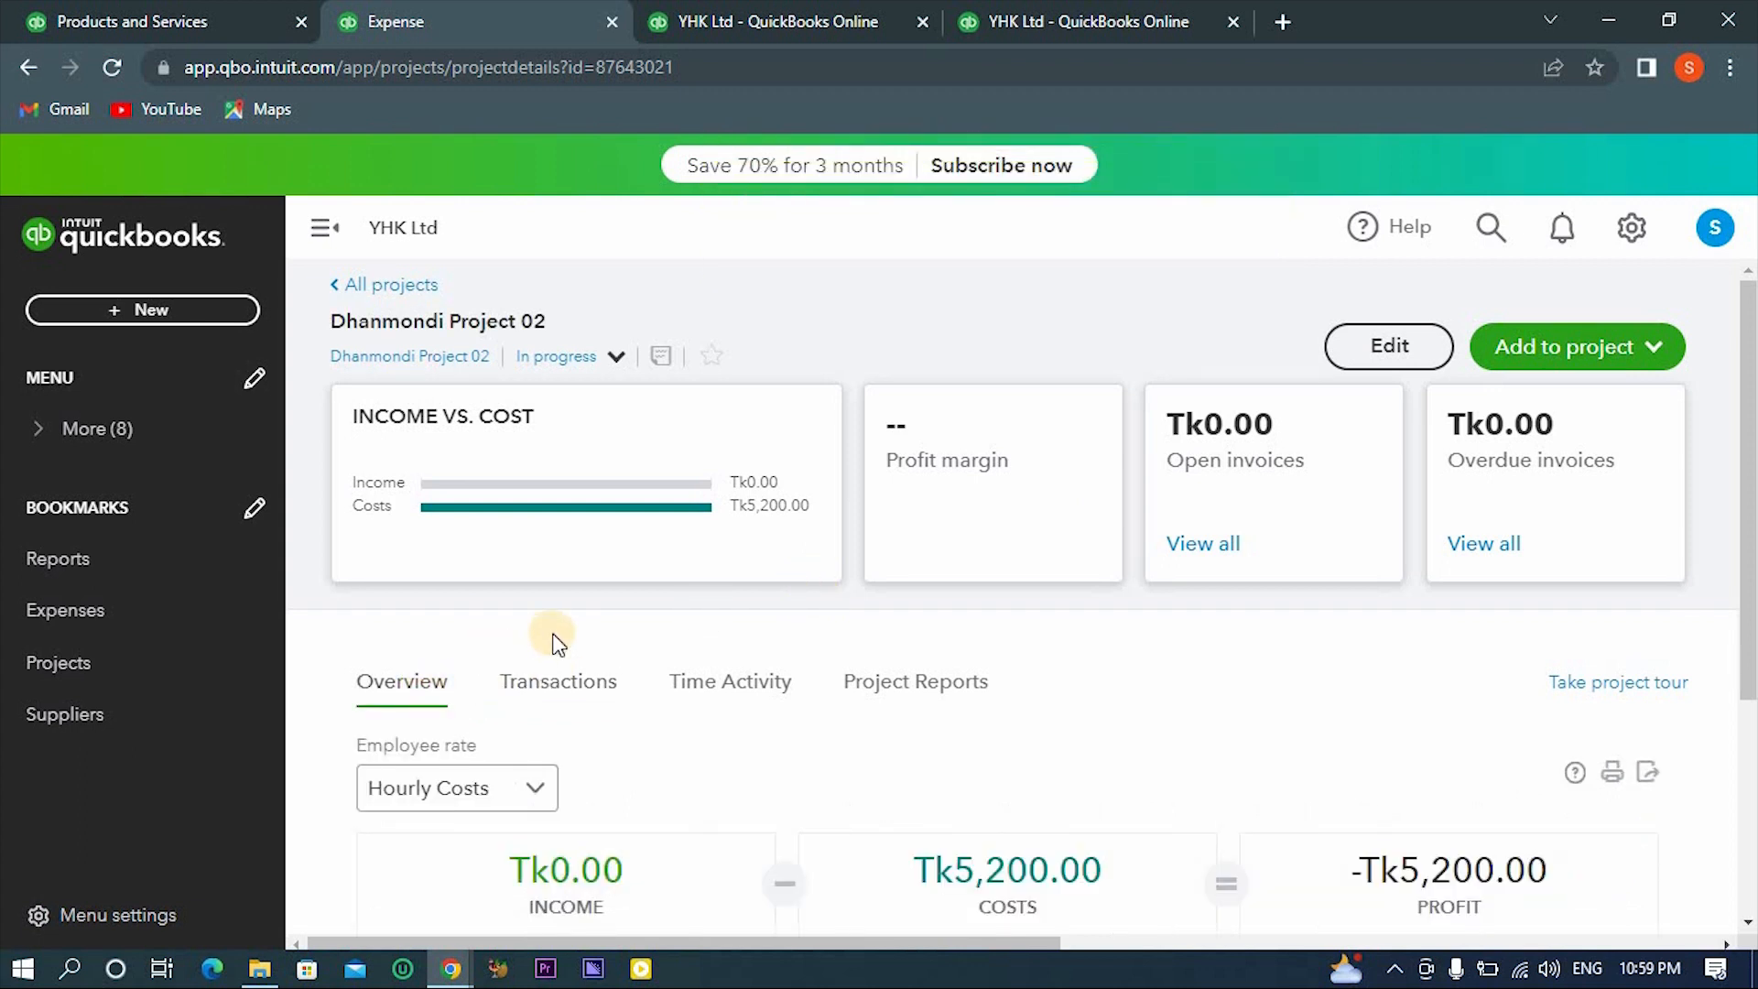
left_click(562, 681)
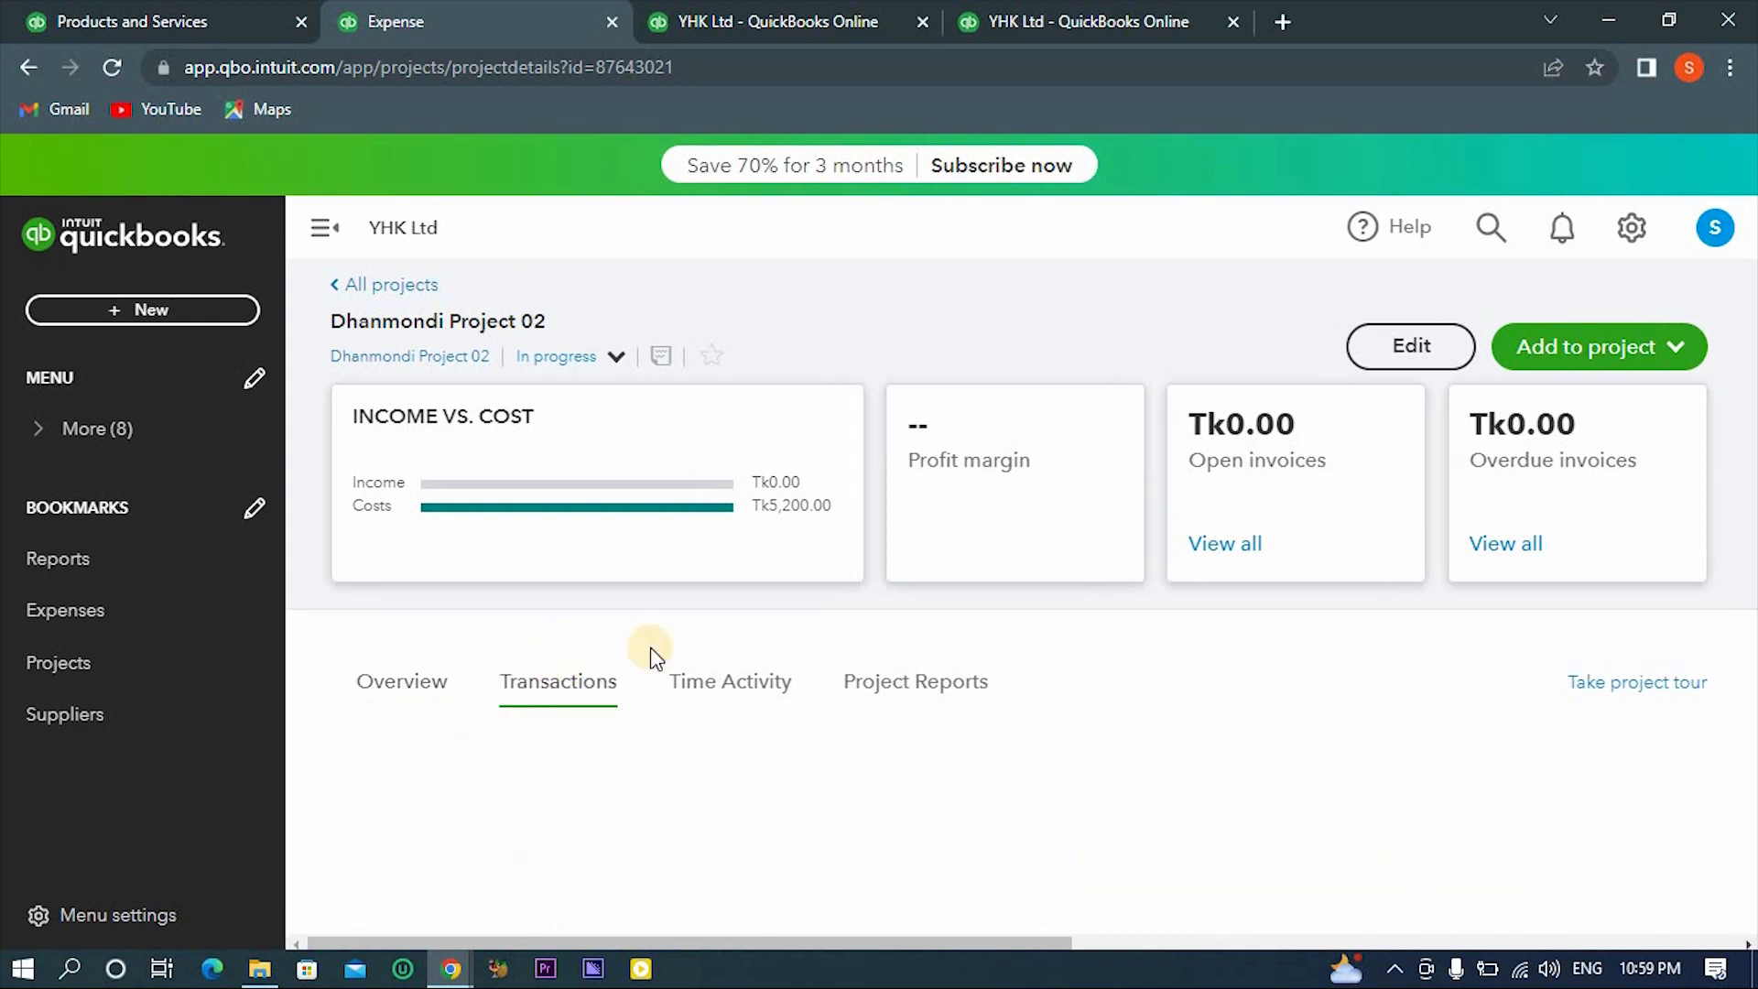
scroll(789, 740, "down", 1)
scroll(789, 746, "down", 3)
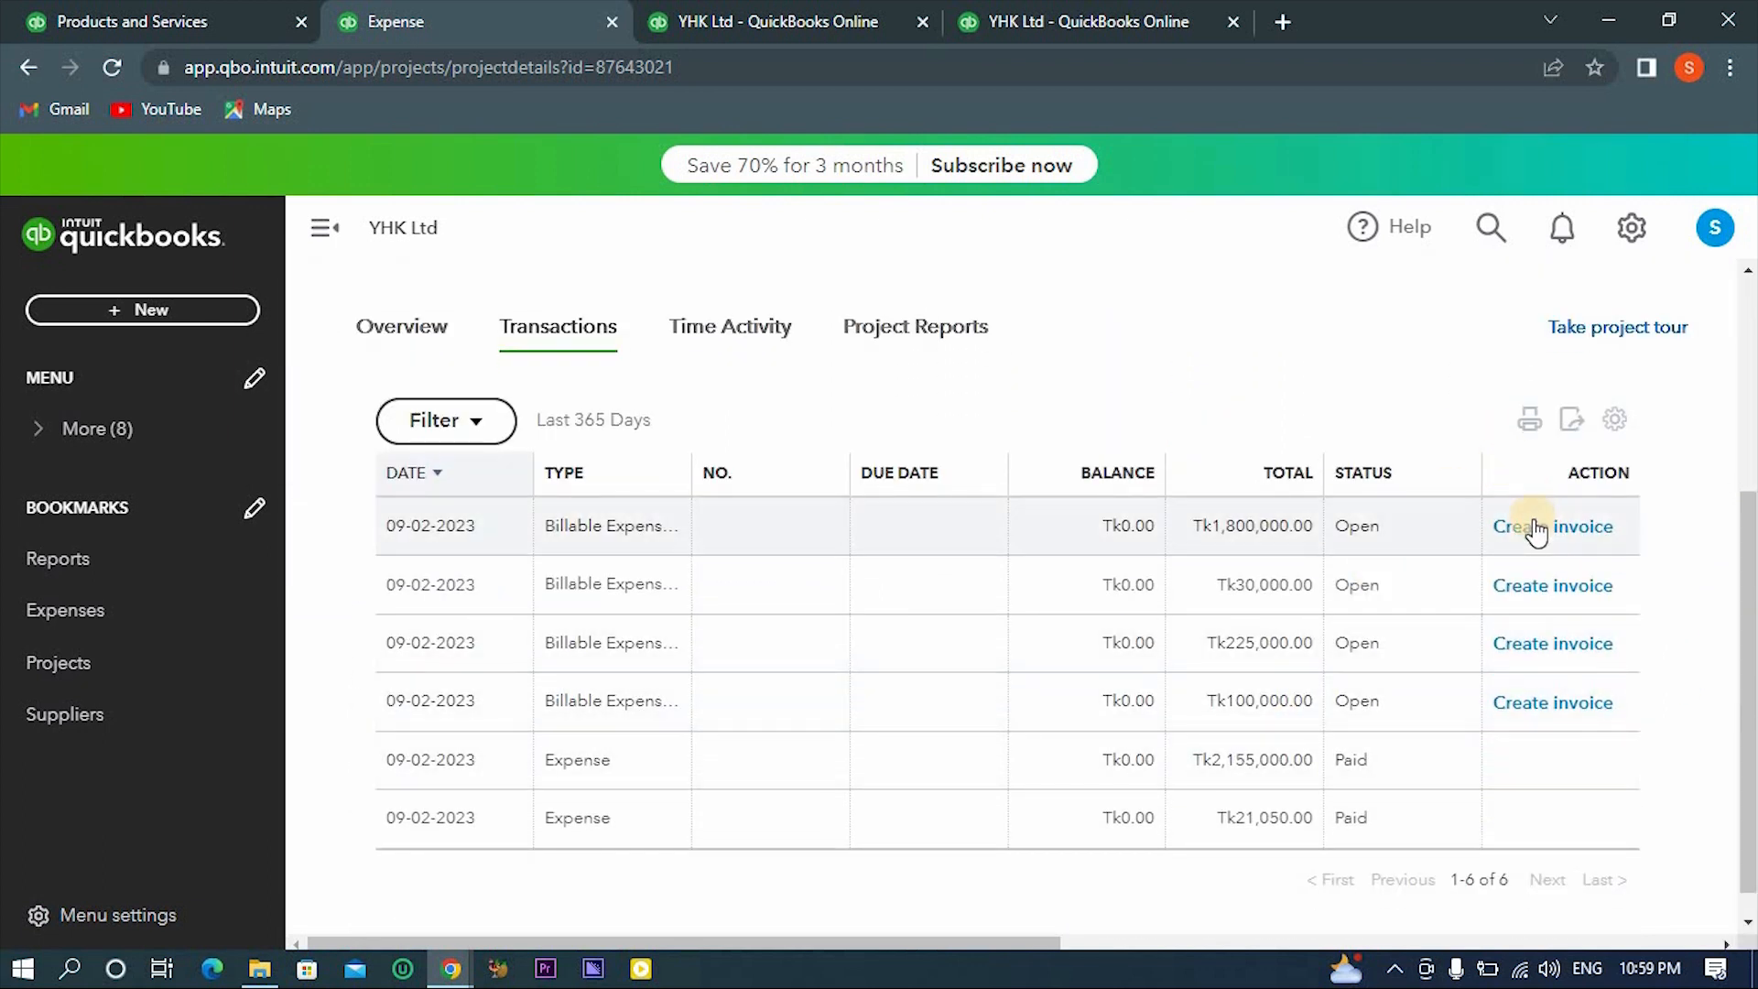
- Open the Tk2,155,000.00 expense and set its payee to Head Office, declining to prefill from that contact's last expense
left_click(1254, 763)
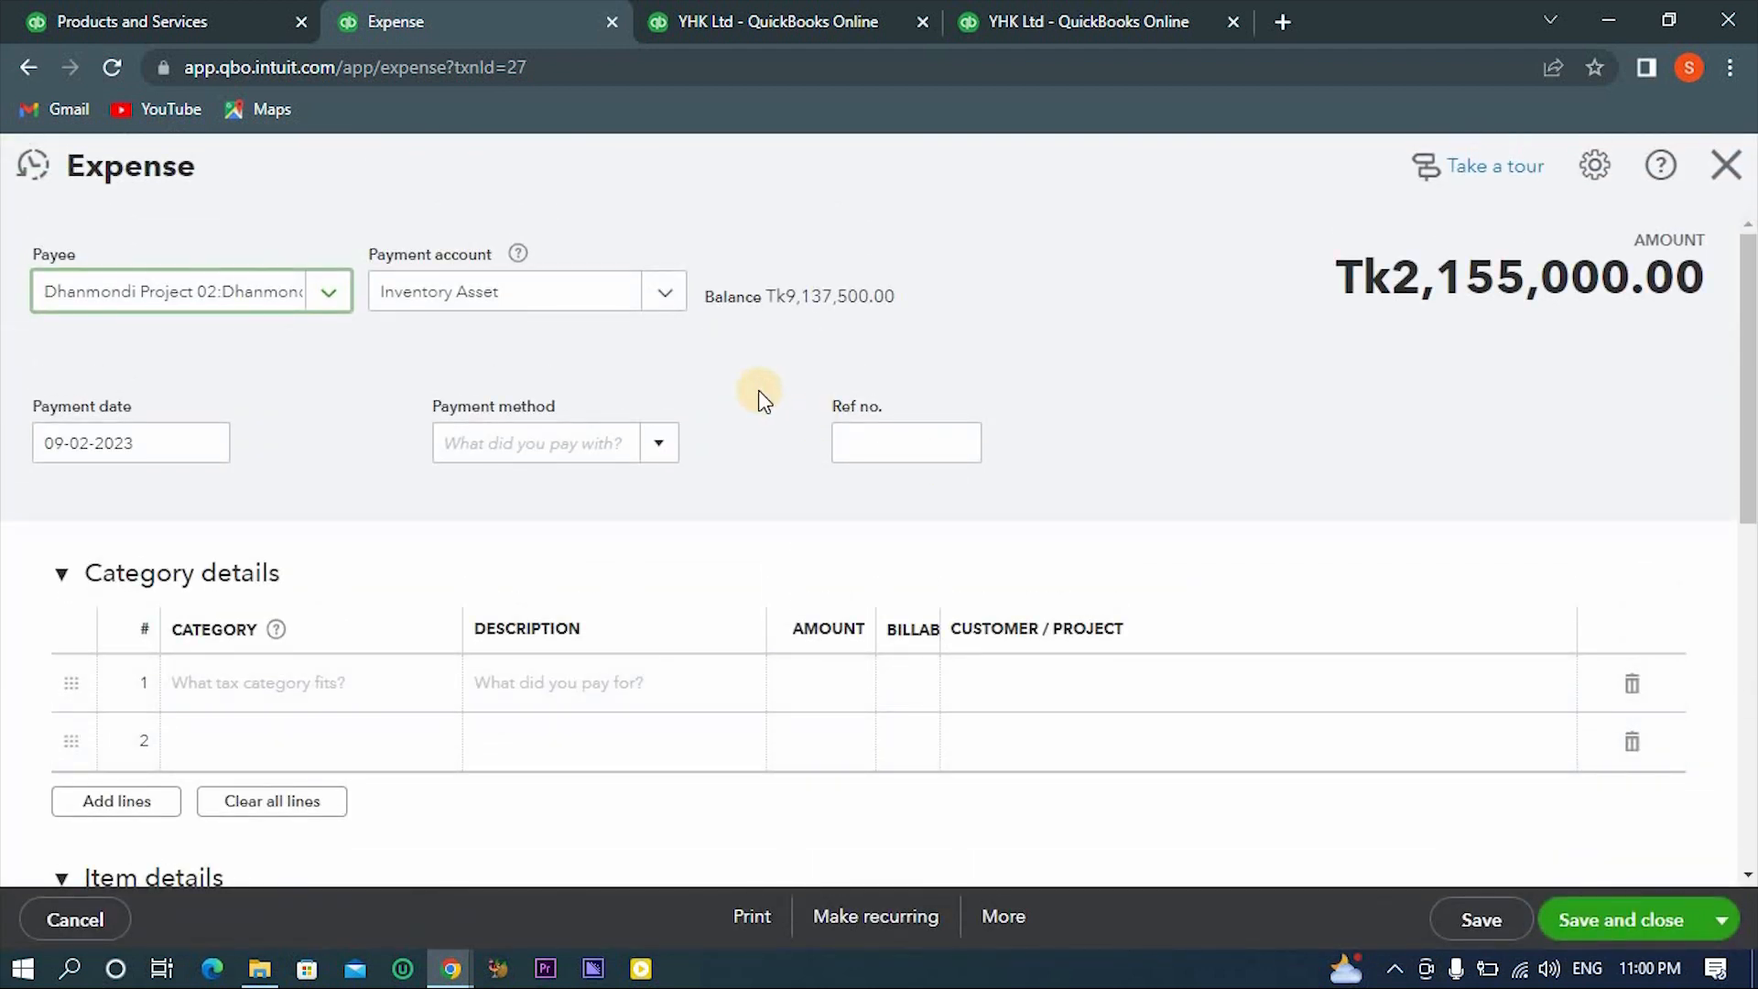
scroll(760, 396, "down", 5)
scroll(760, 396, "up", 2)
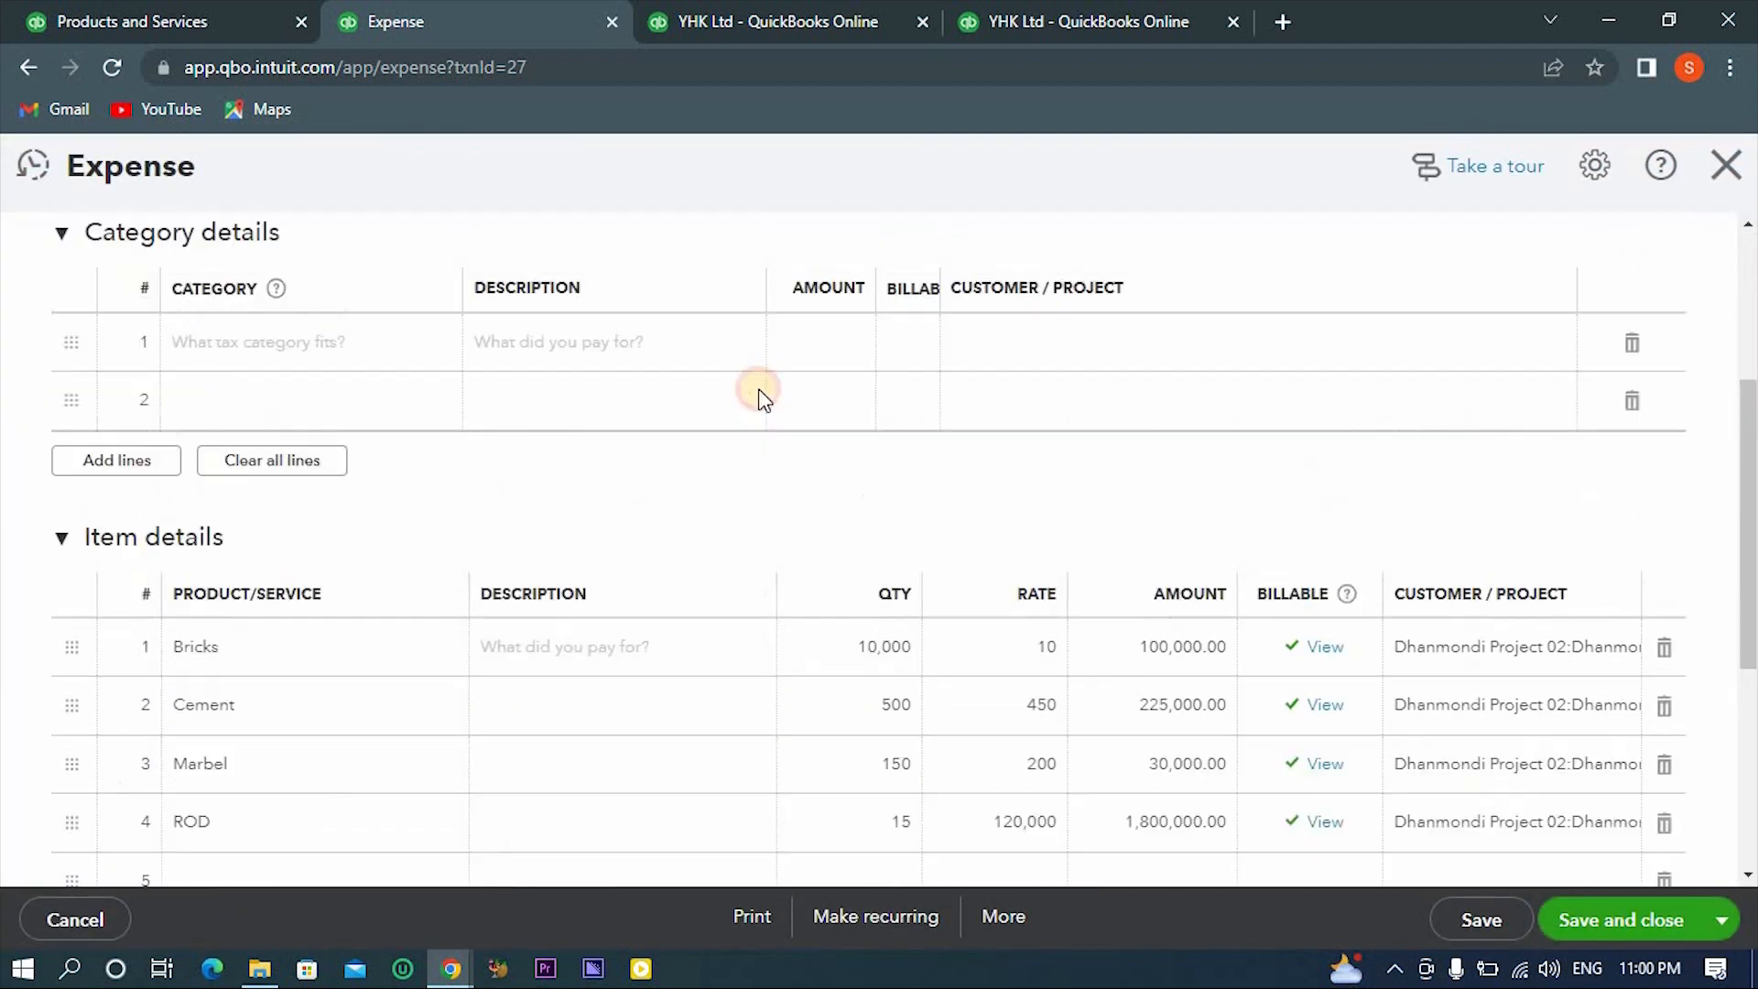
scroll(758, 389, "up", 4)
left_click(329, 297)
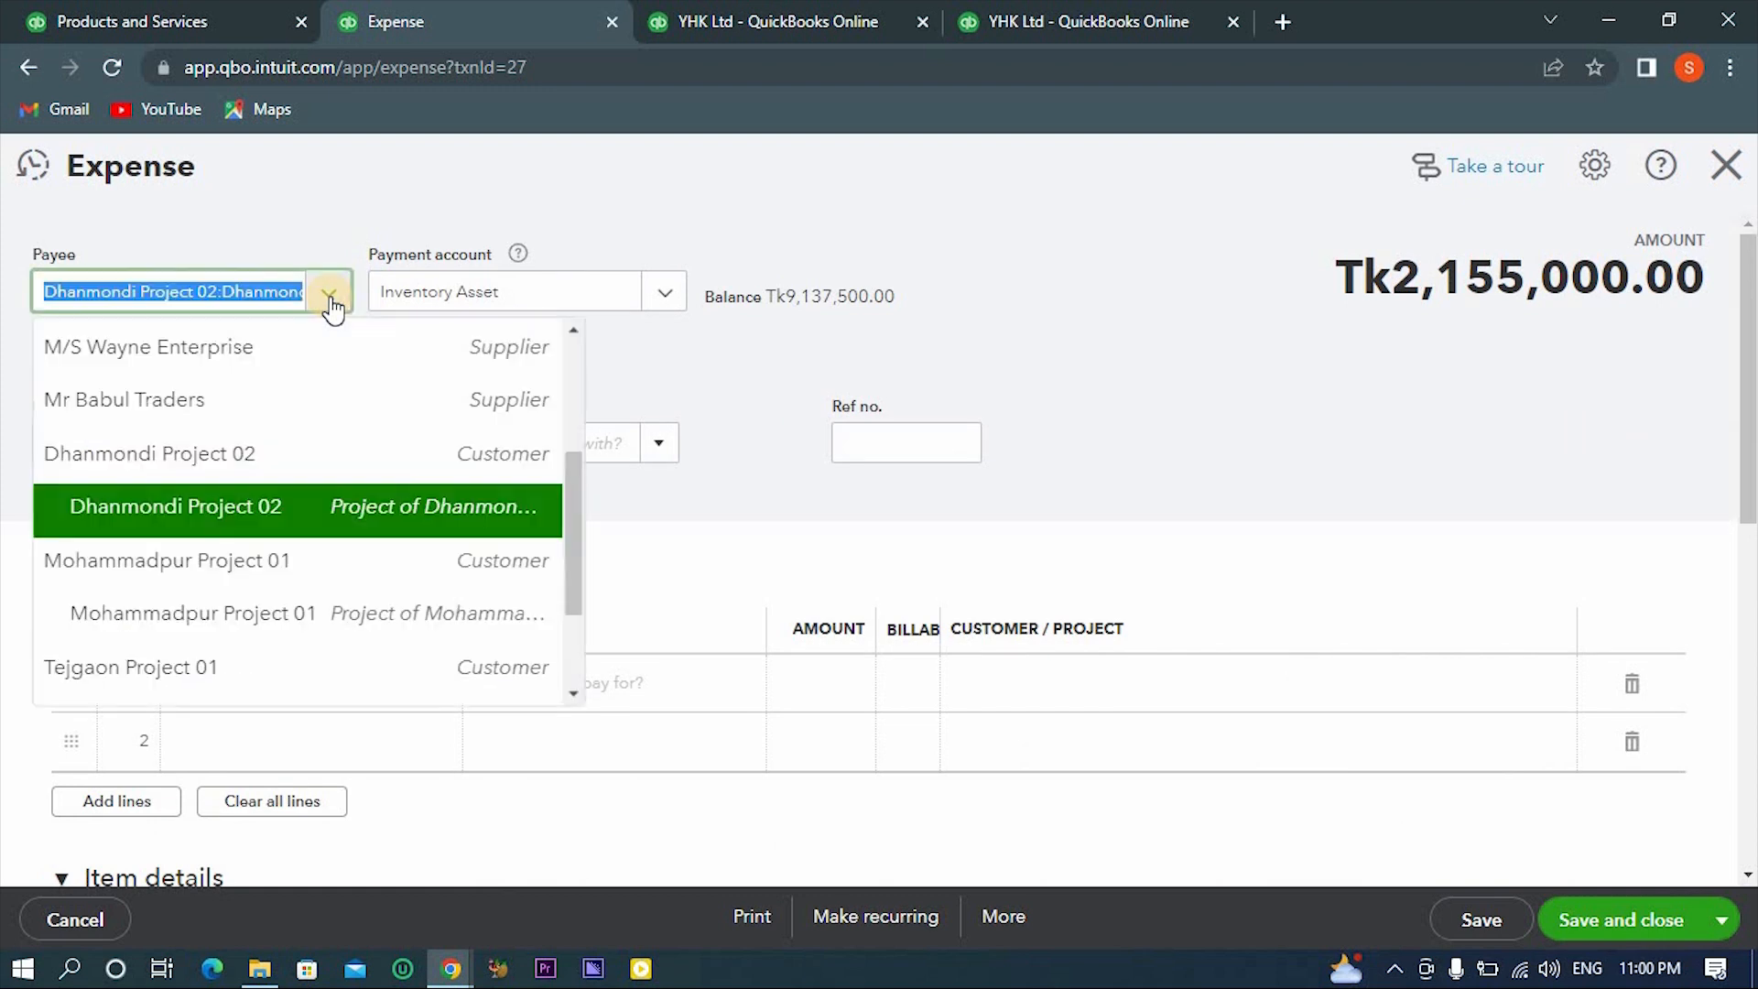
scroll(322, 336, "up", 3)
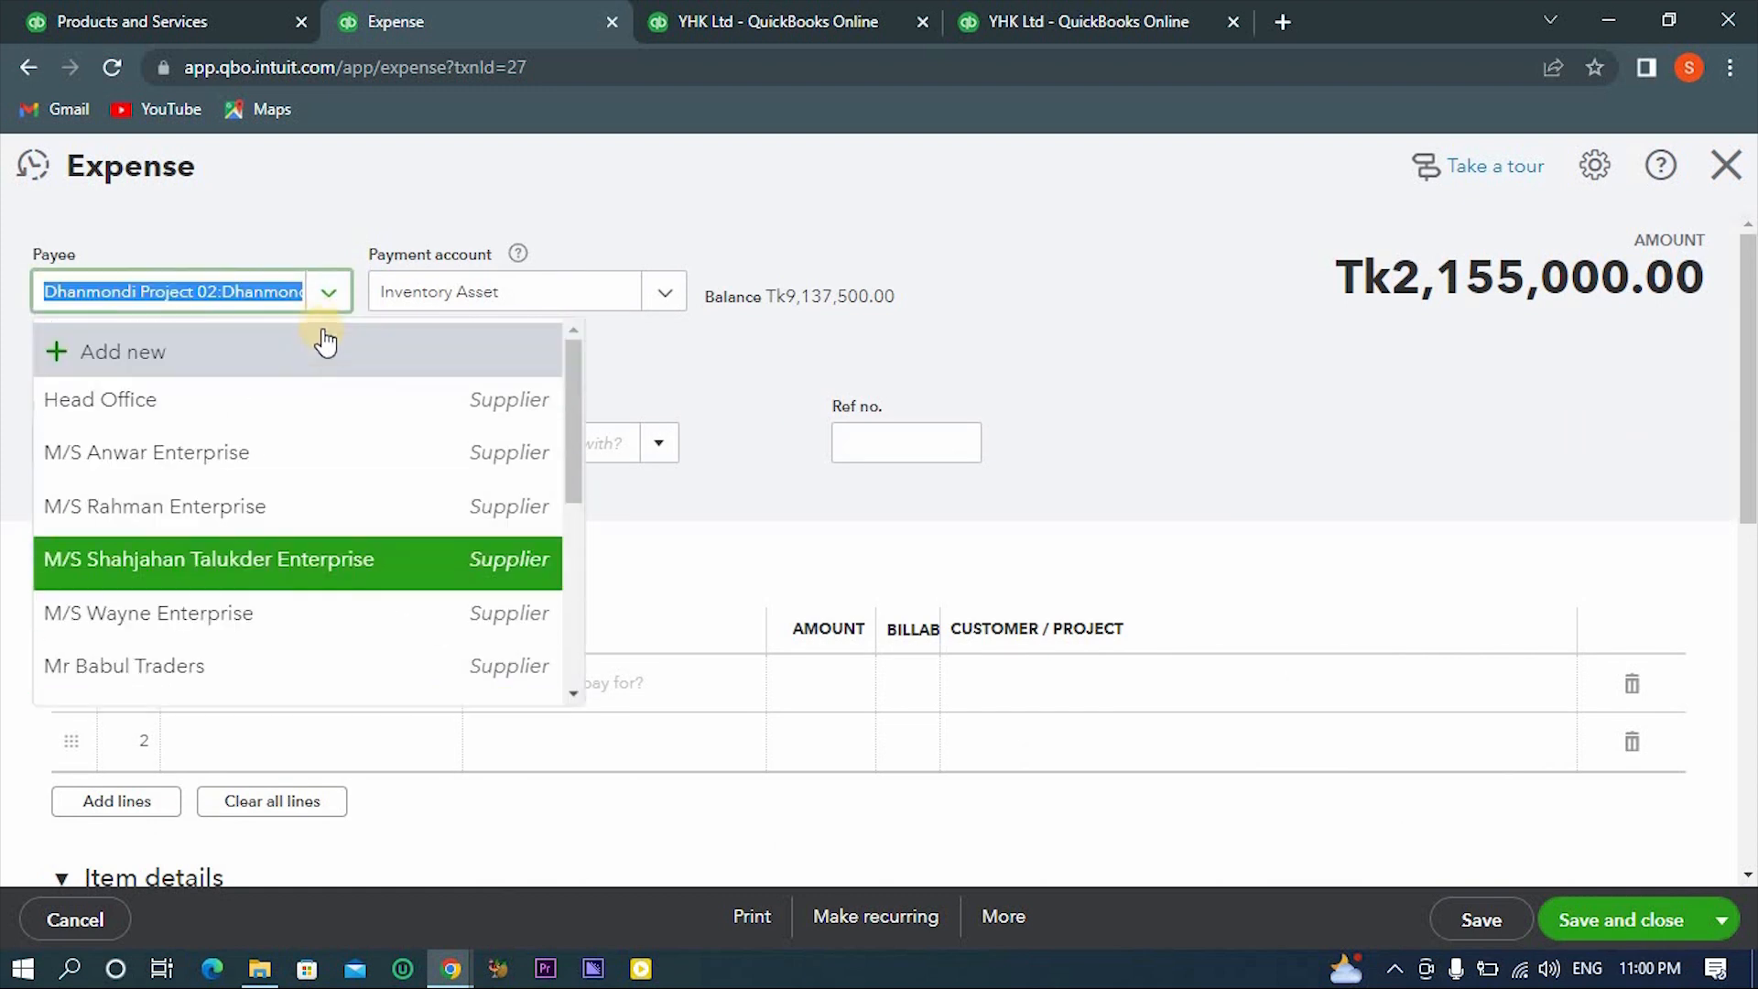
left_click(354, 407)
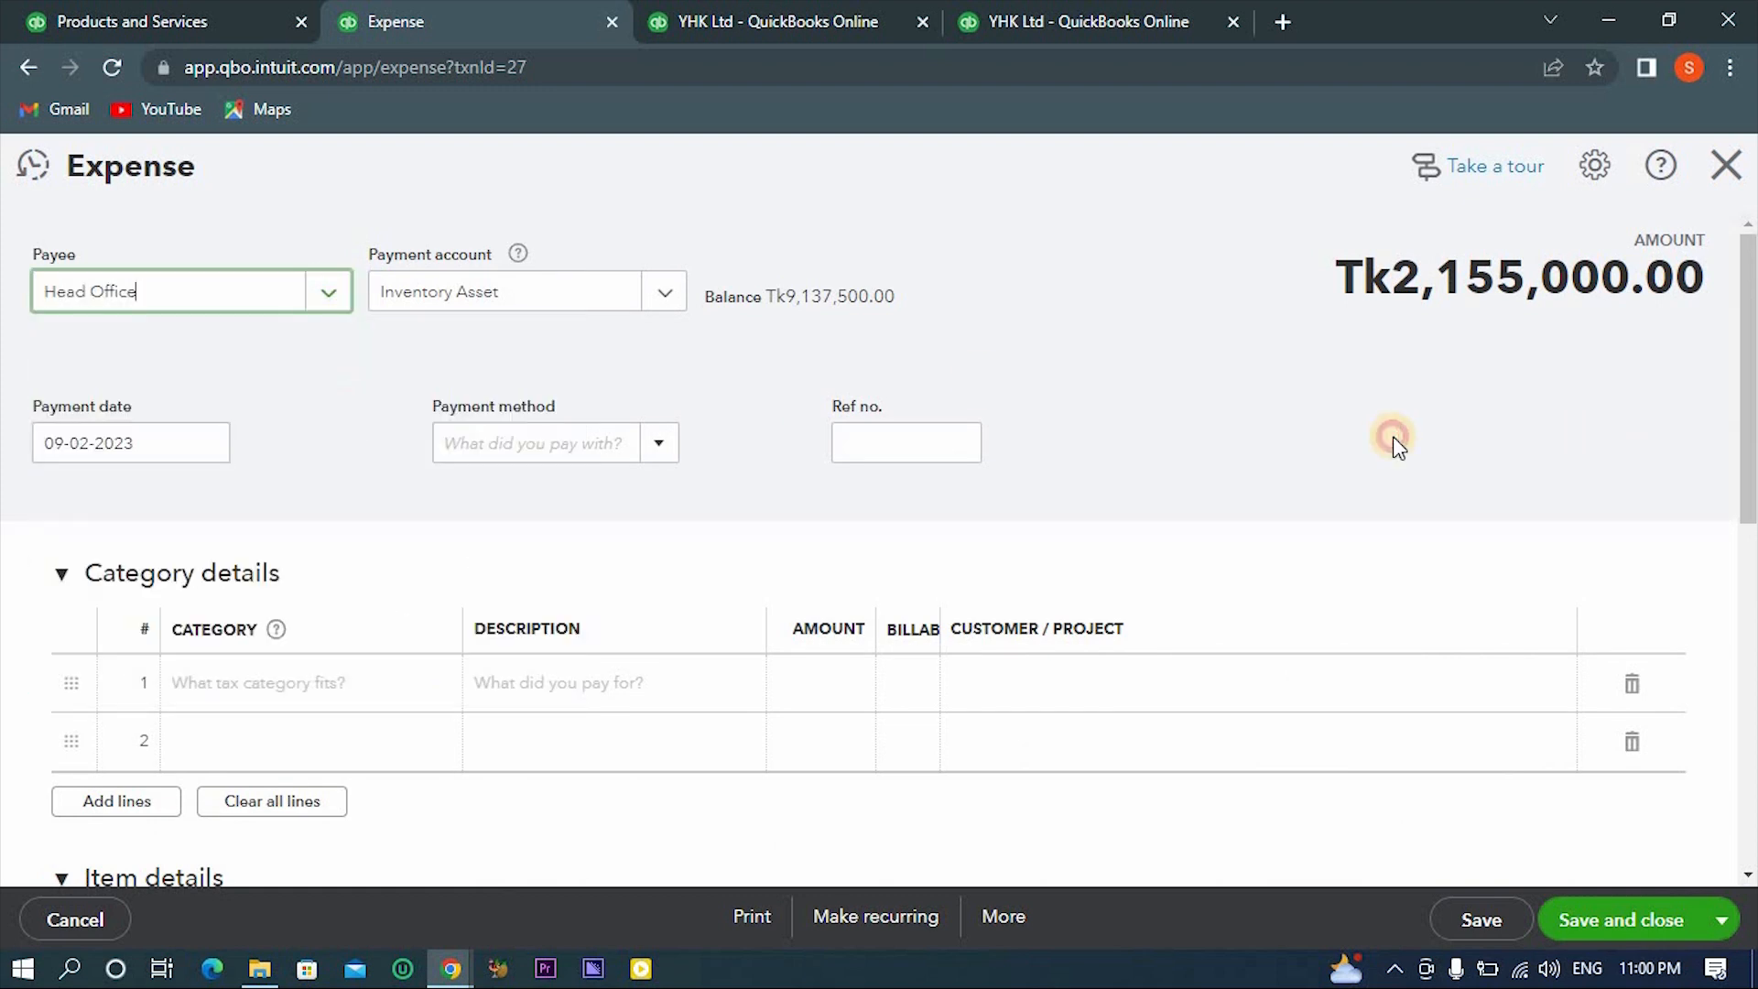
scroll(1334, 573, "down", 4)
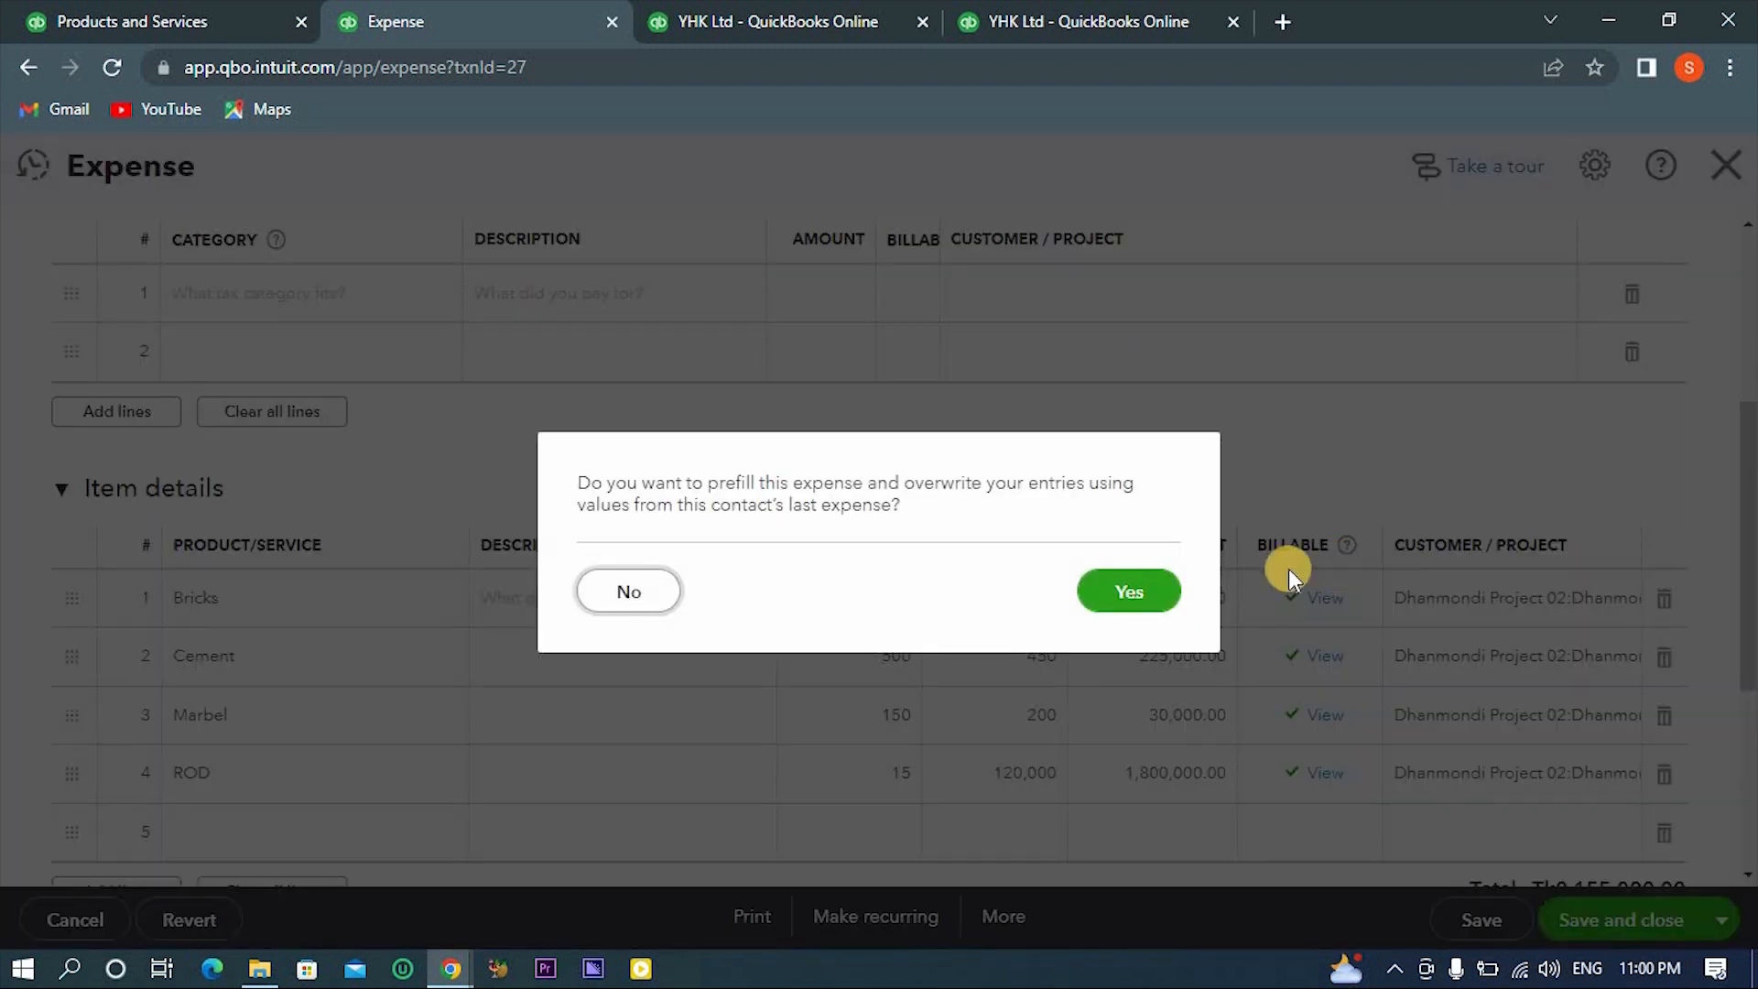
left_click(646, 601)
scroll(1125, 484, "down", 5)
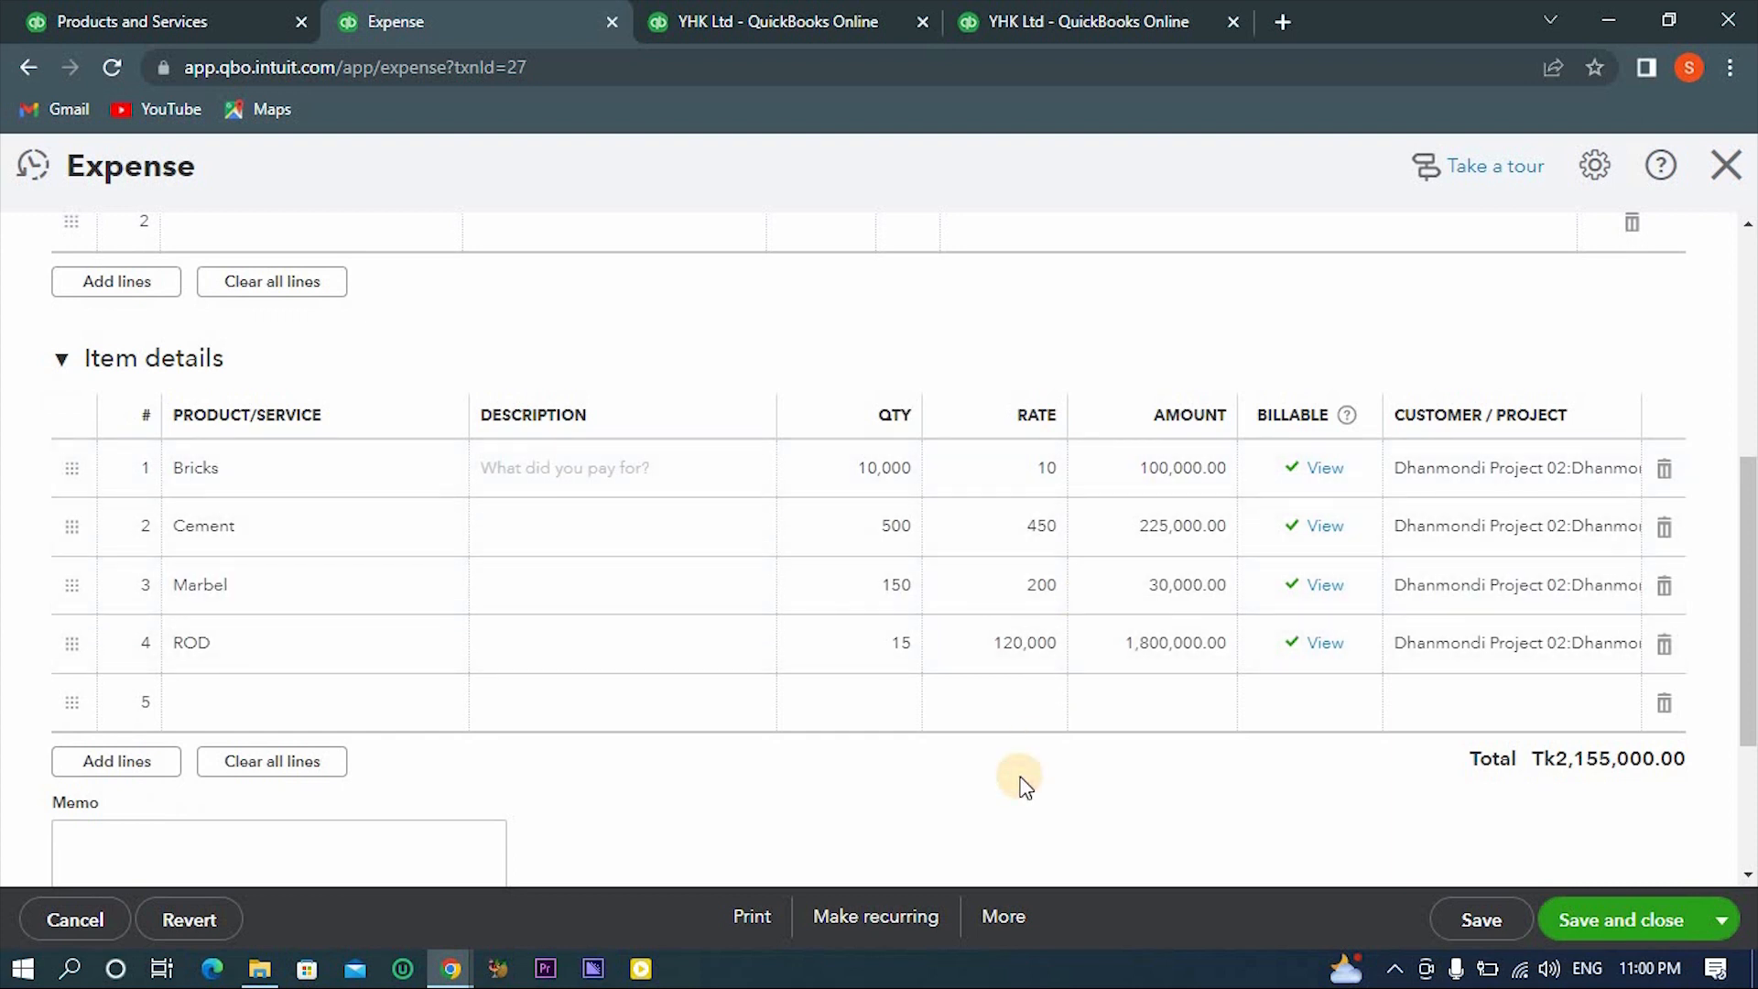
- Review the expense's material lines and choose Inventory as its payment method
scroll(1024, 783, "down", 3)
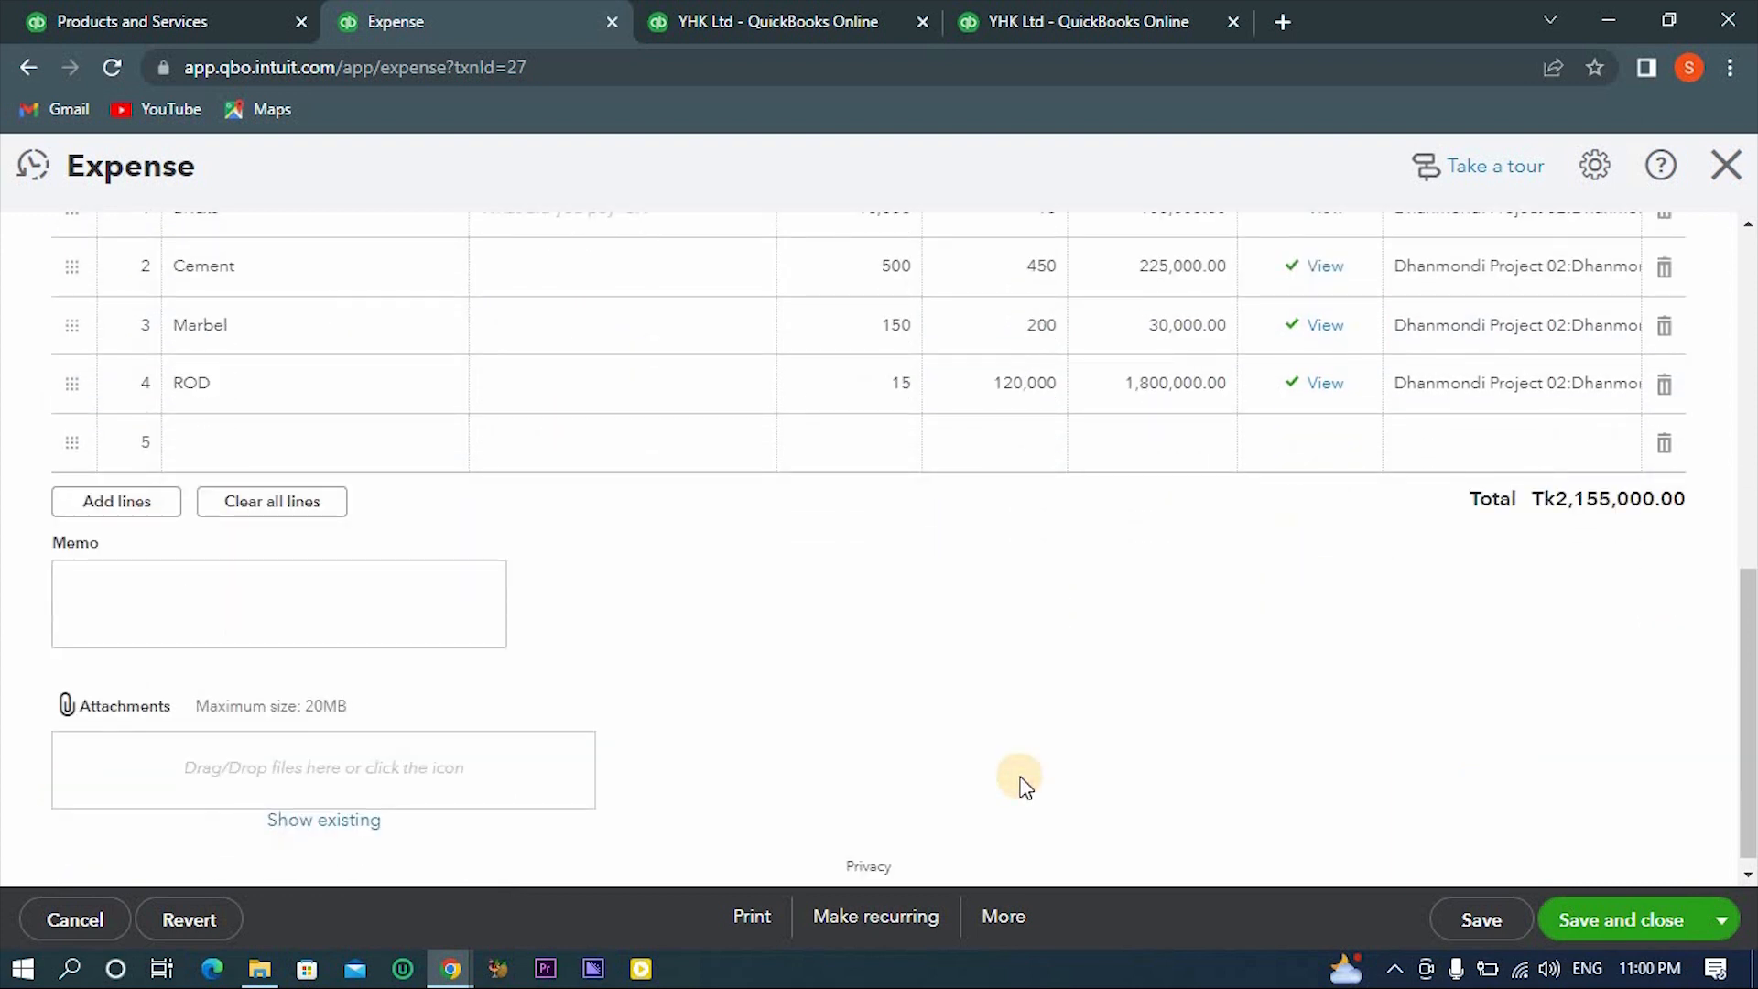
scroll(1023, 783, "up", 3)
scroll(1024, 785, "up", 1)
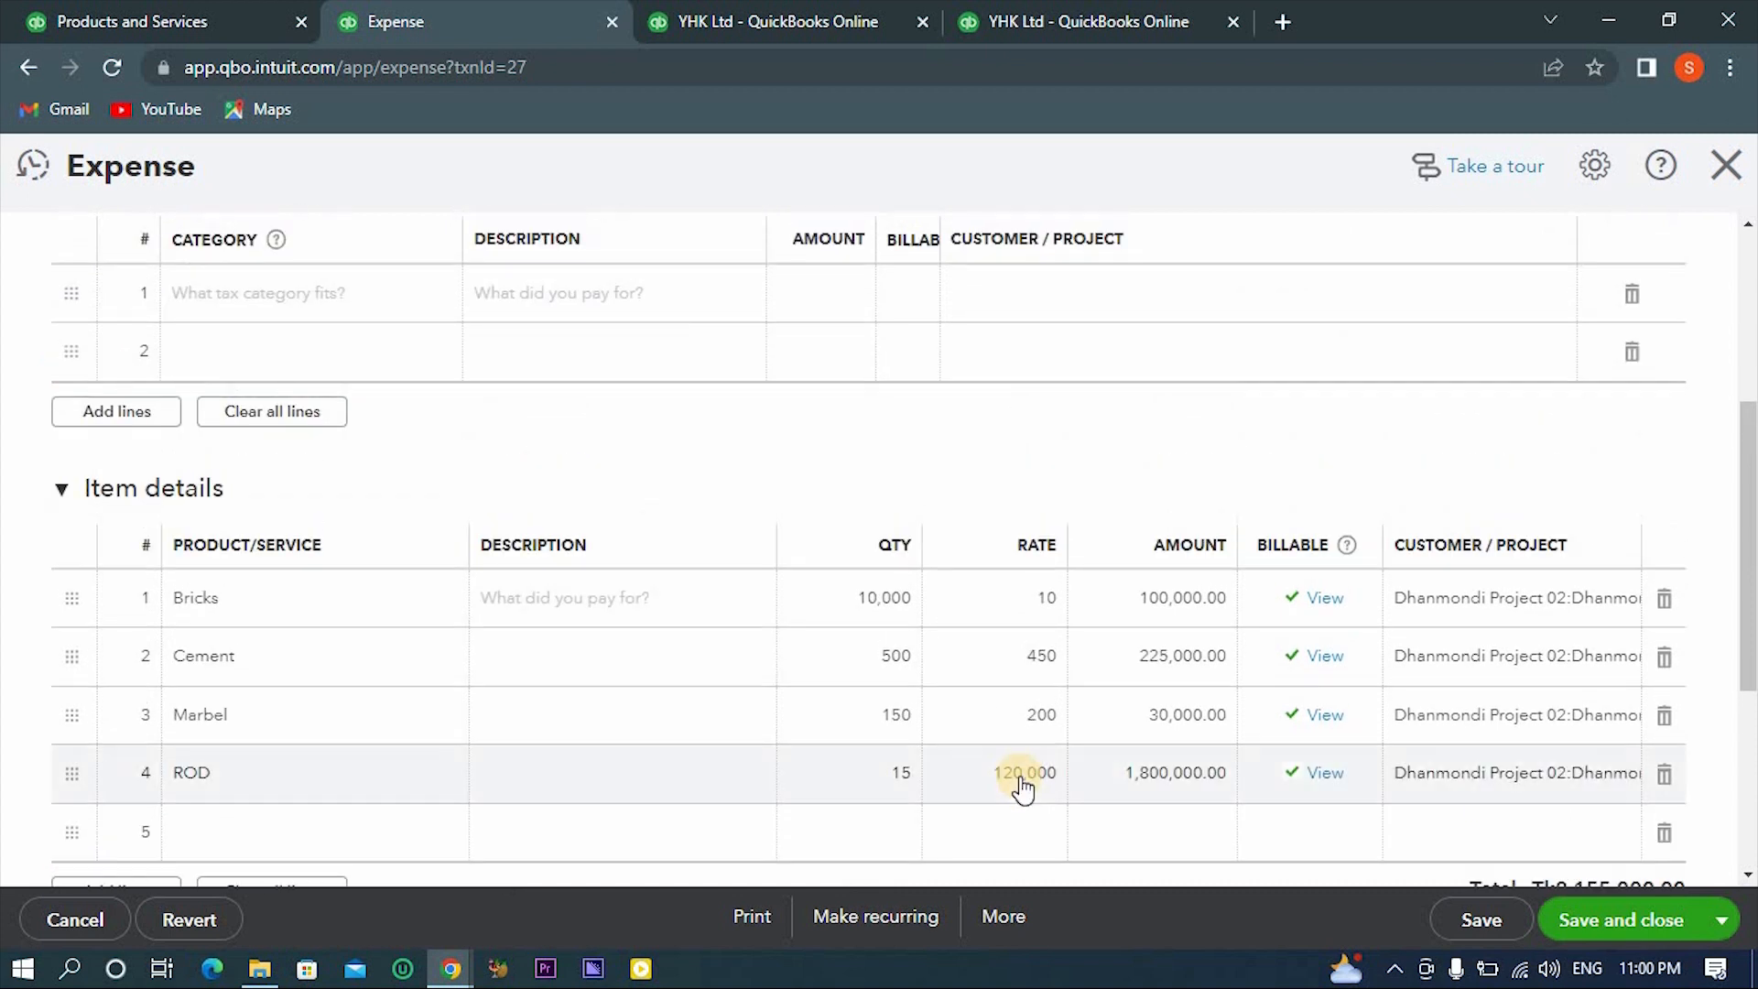
scroll(1024, 785, "up", 3)
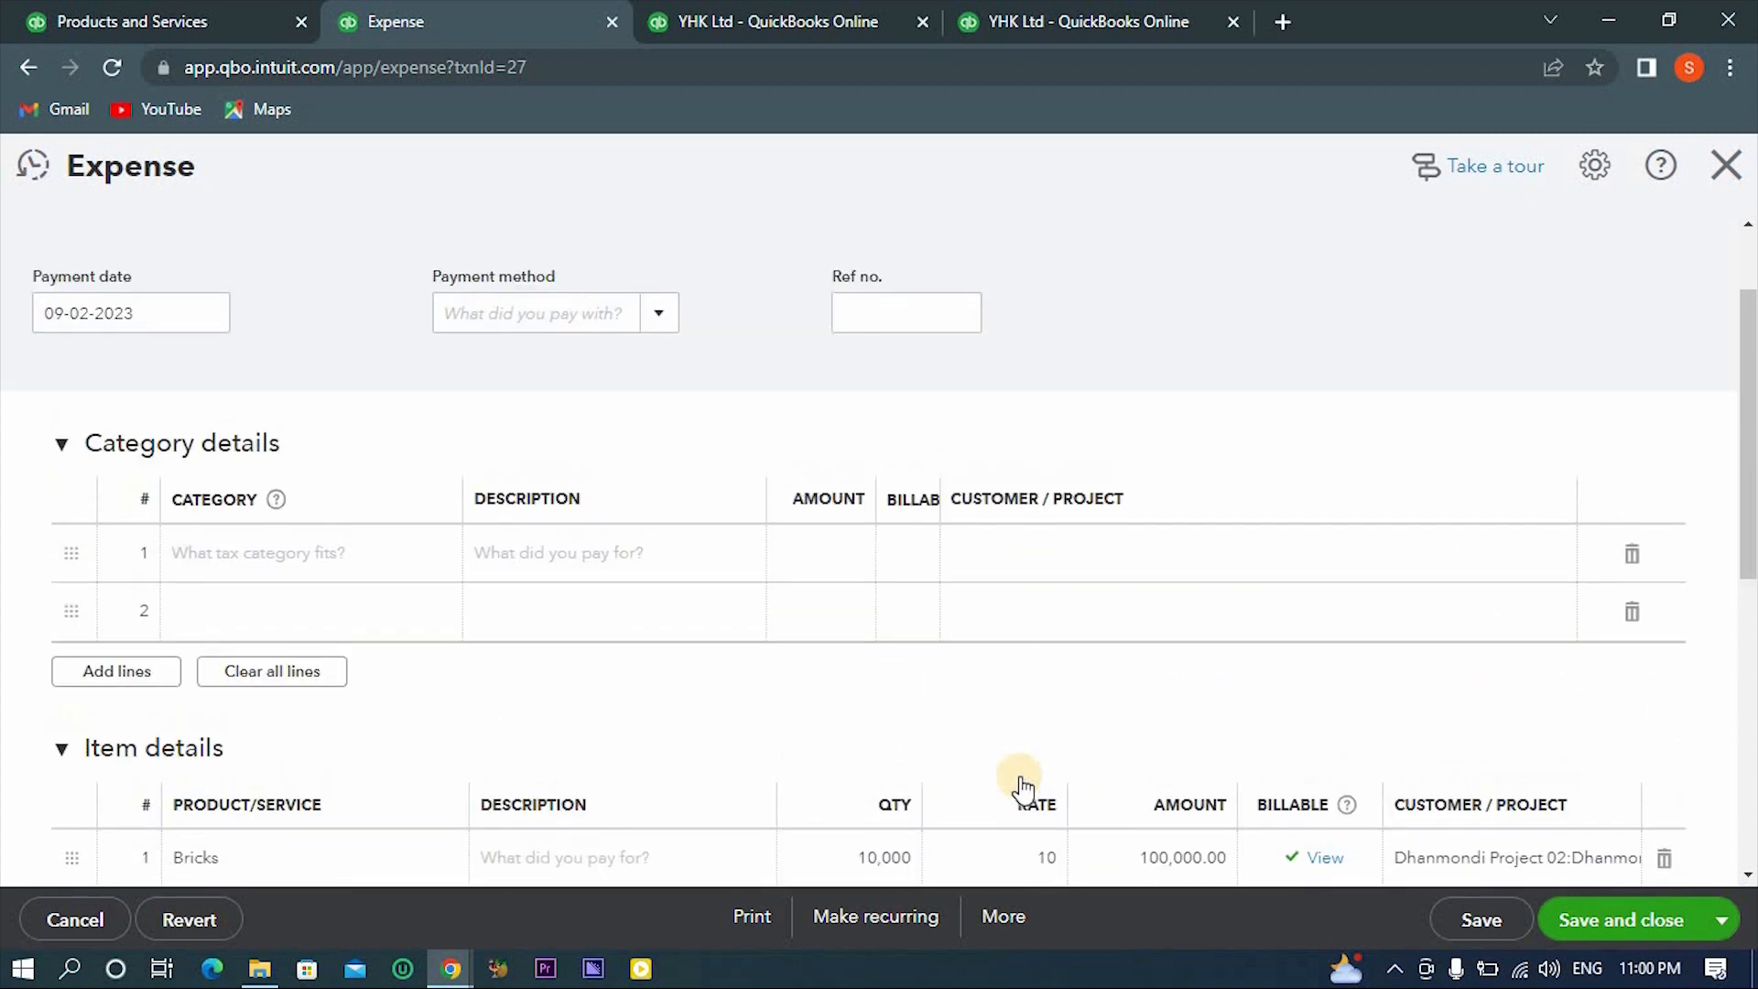
scroll(1044, 568, "up", 2)
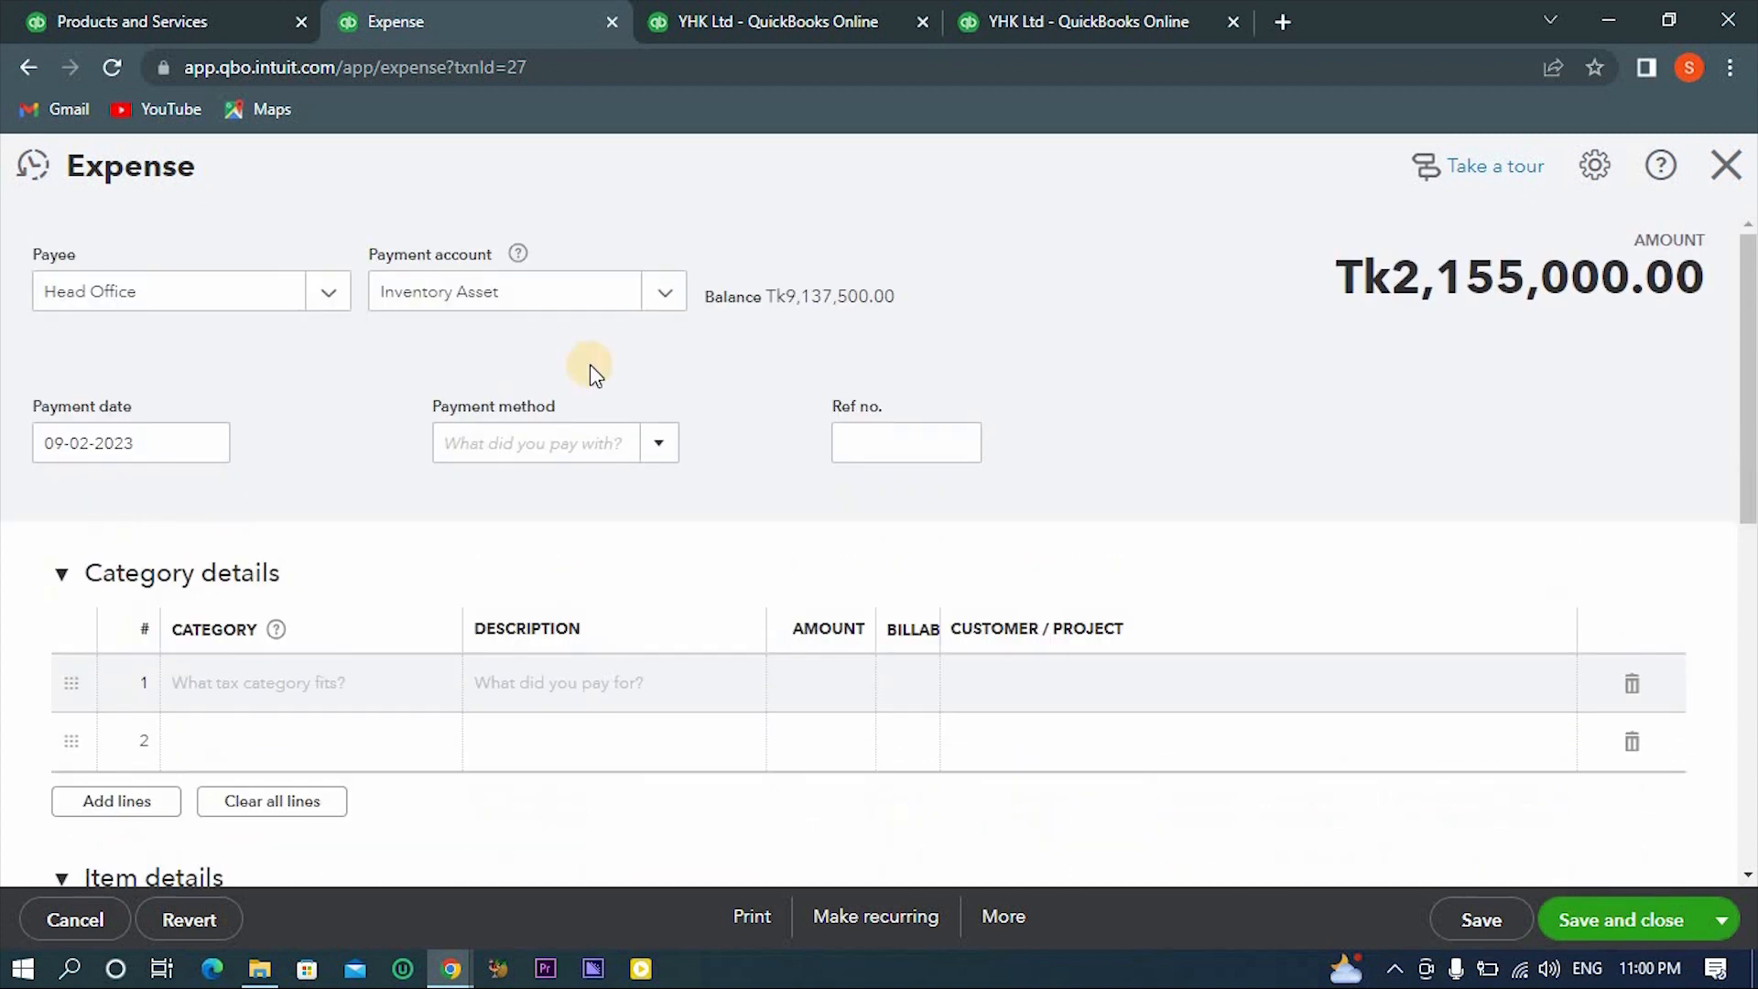
left_click(652, 458)
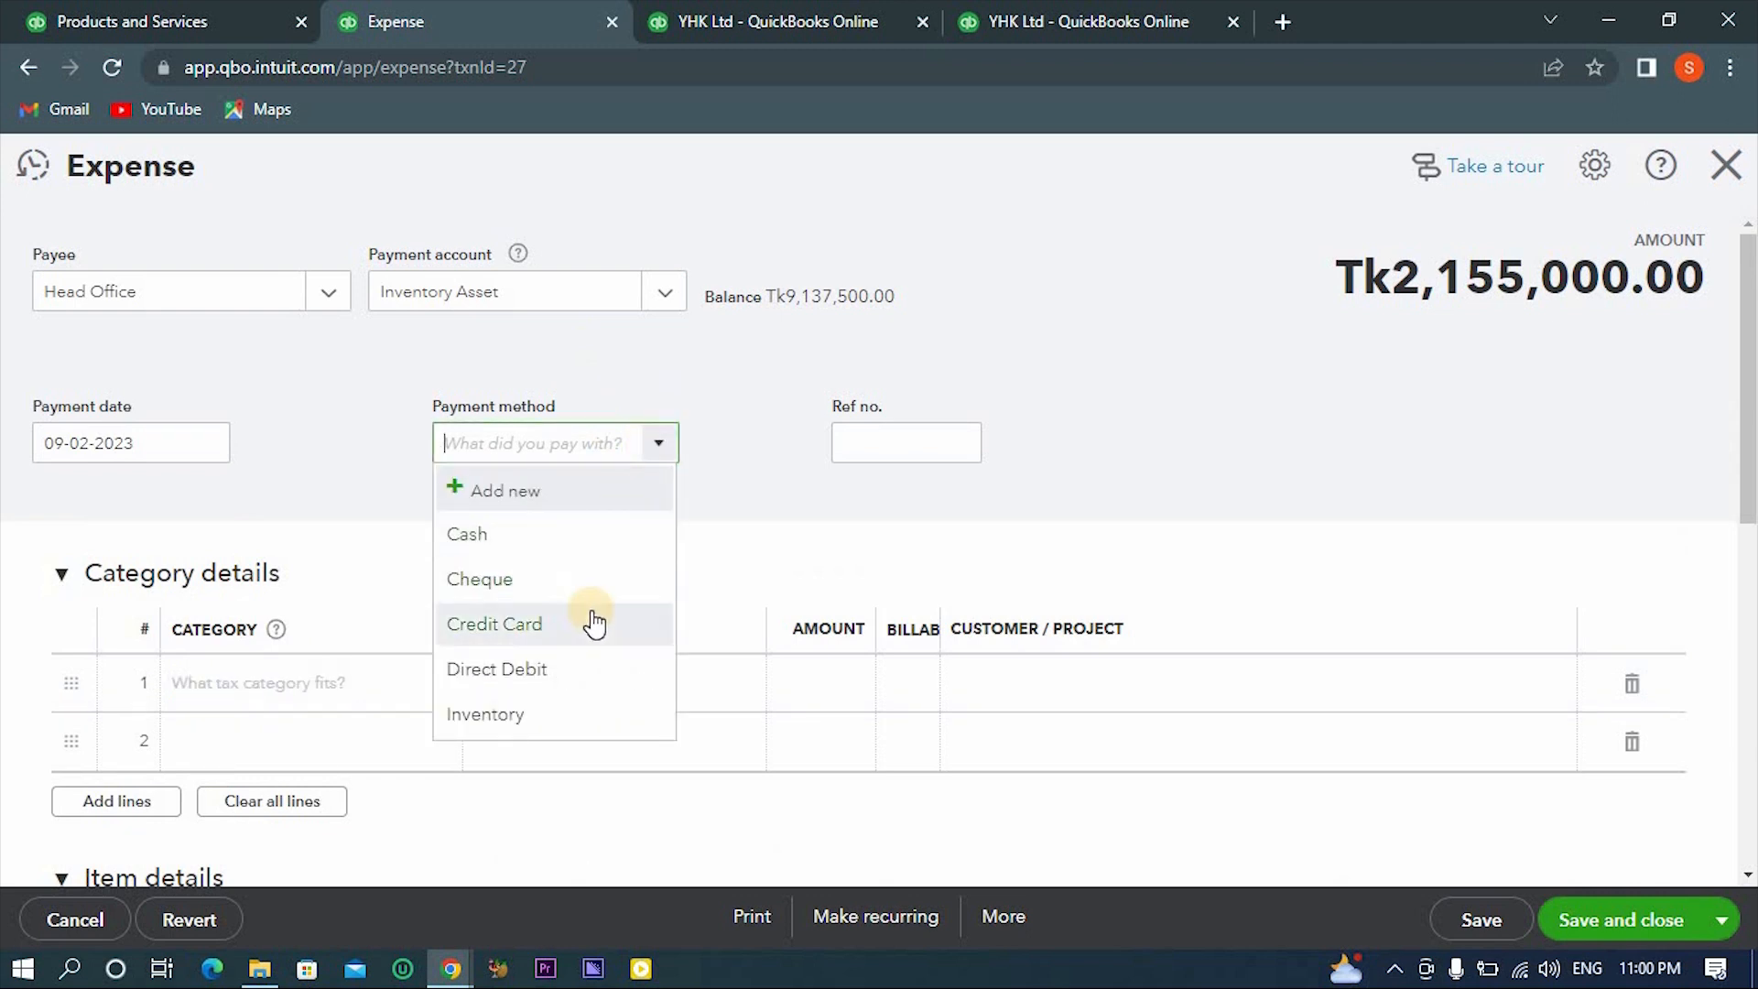
left_click(558, 714)
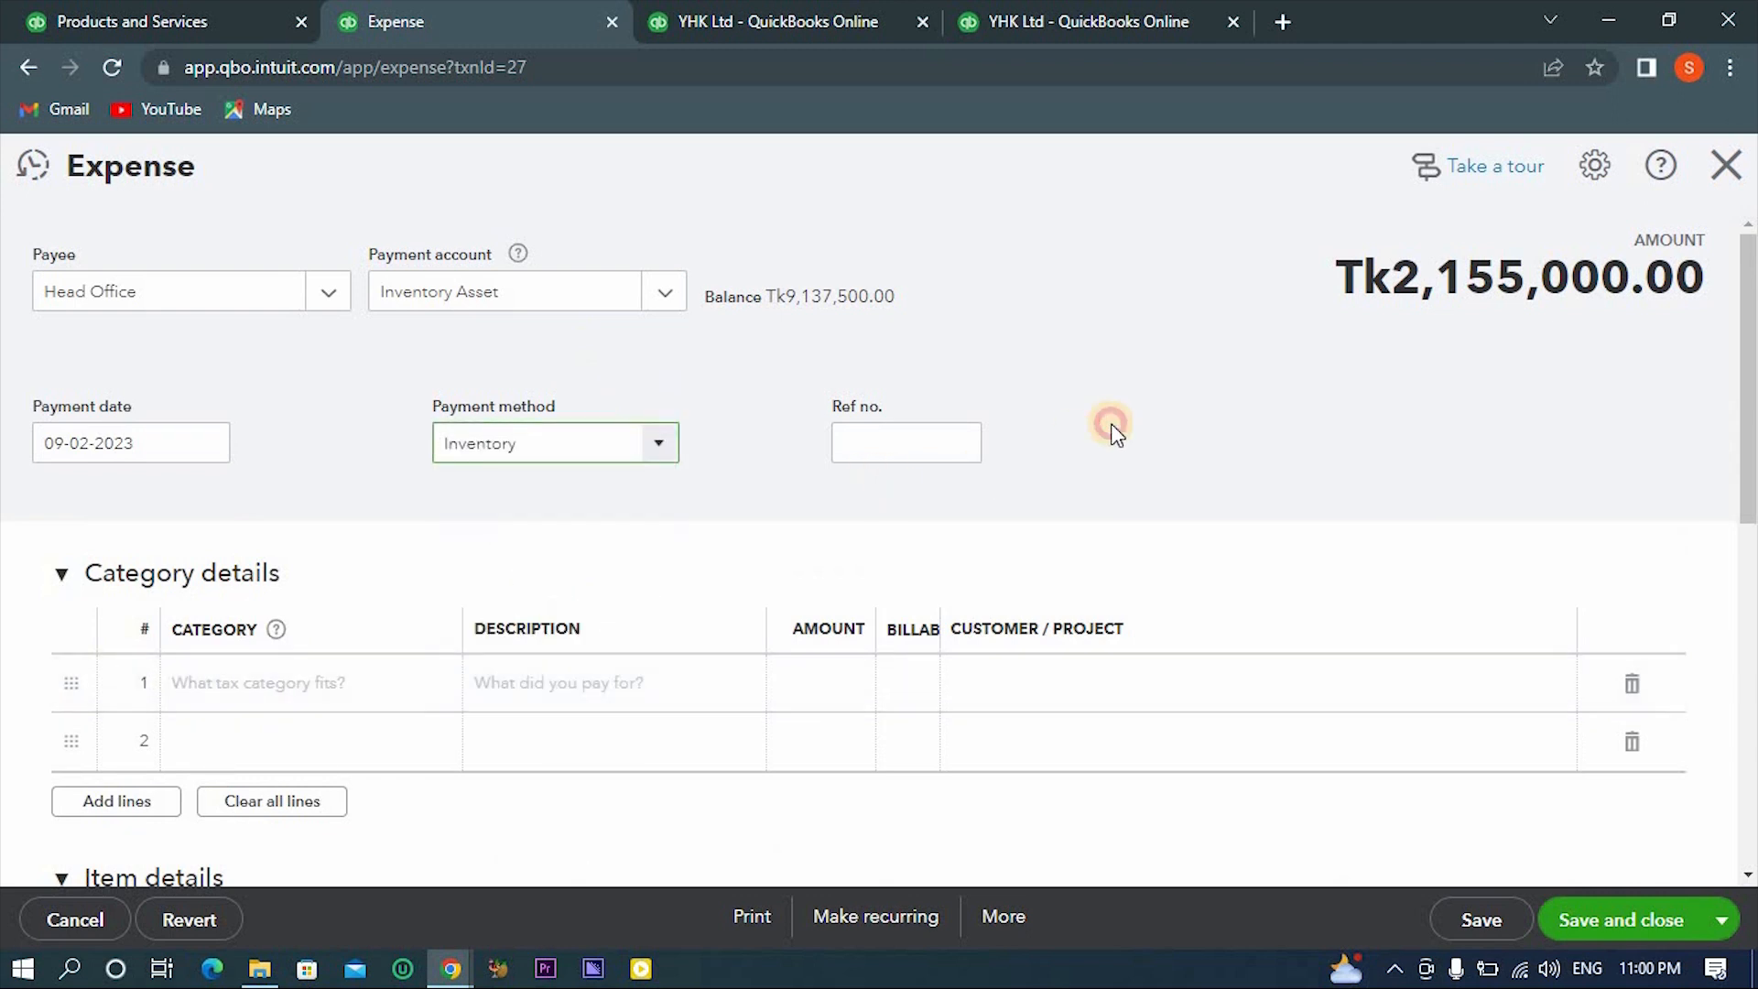
left_click(1111, 425)
- Set the expense's payment method to Cash, save and close it, and check Dhanmondi Project 02's transactions list
left_click(632, 437)
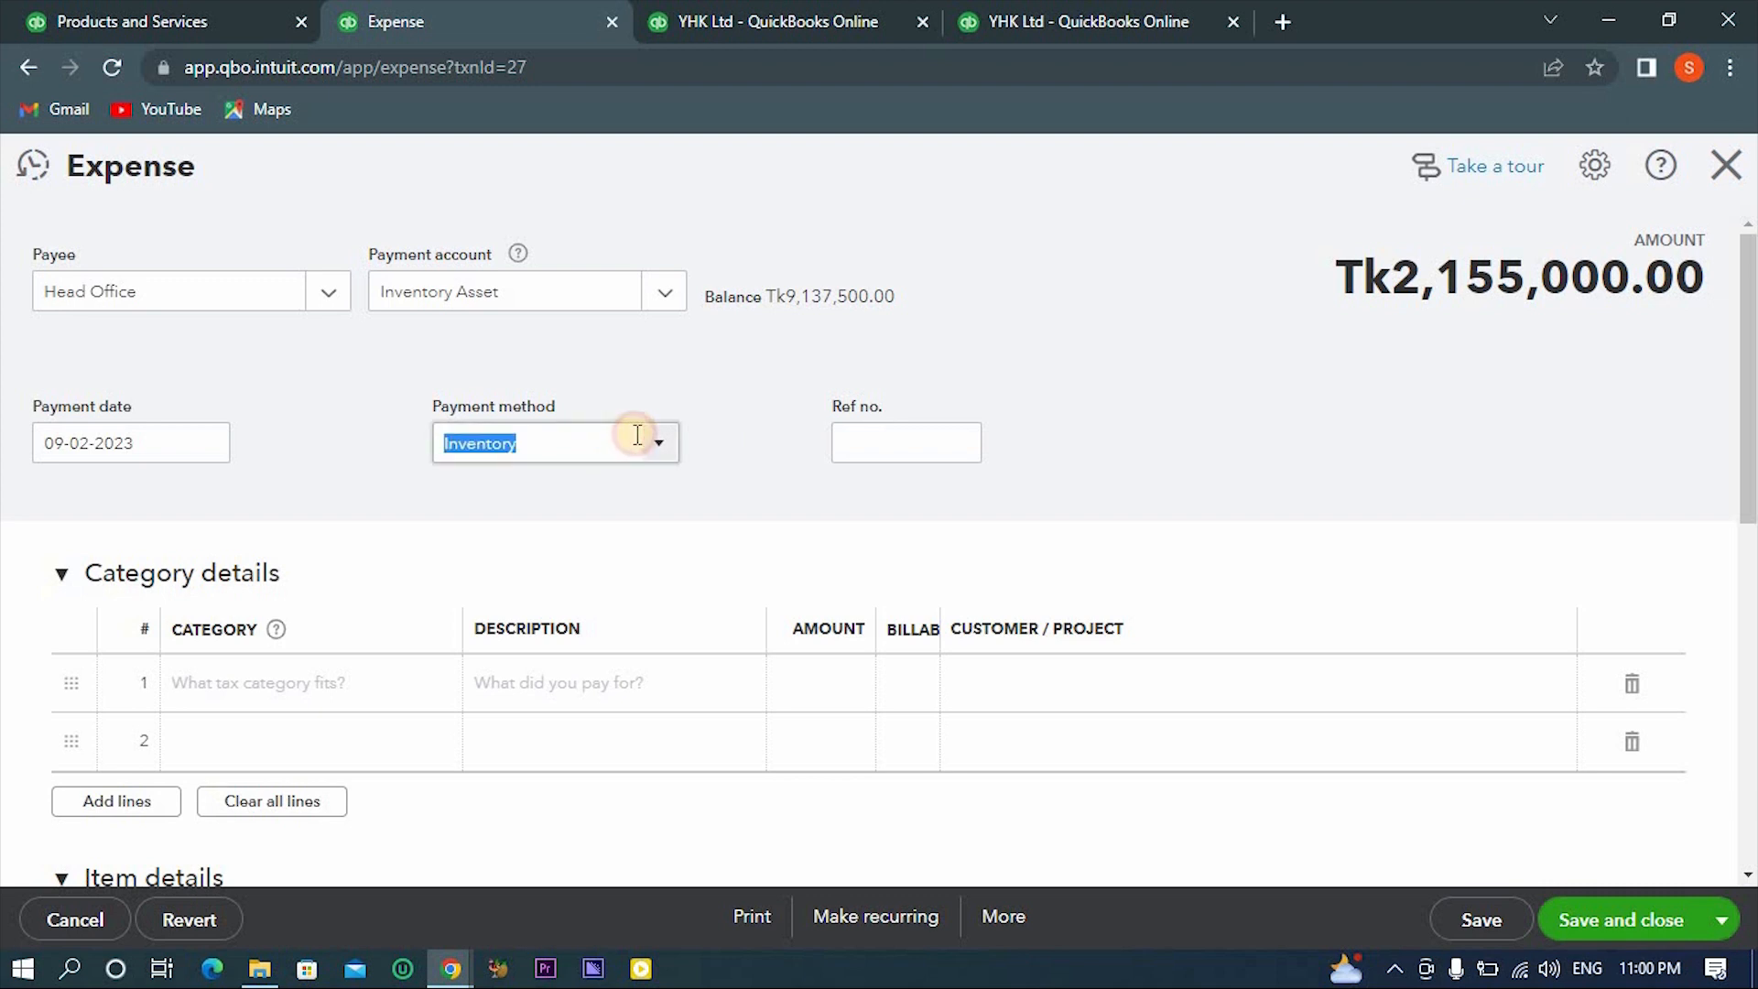
left_click(651, 453)
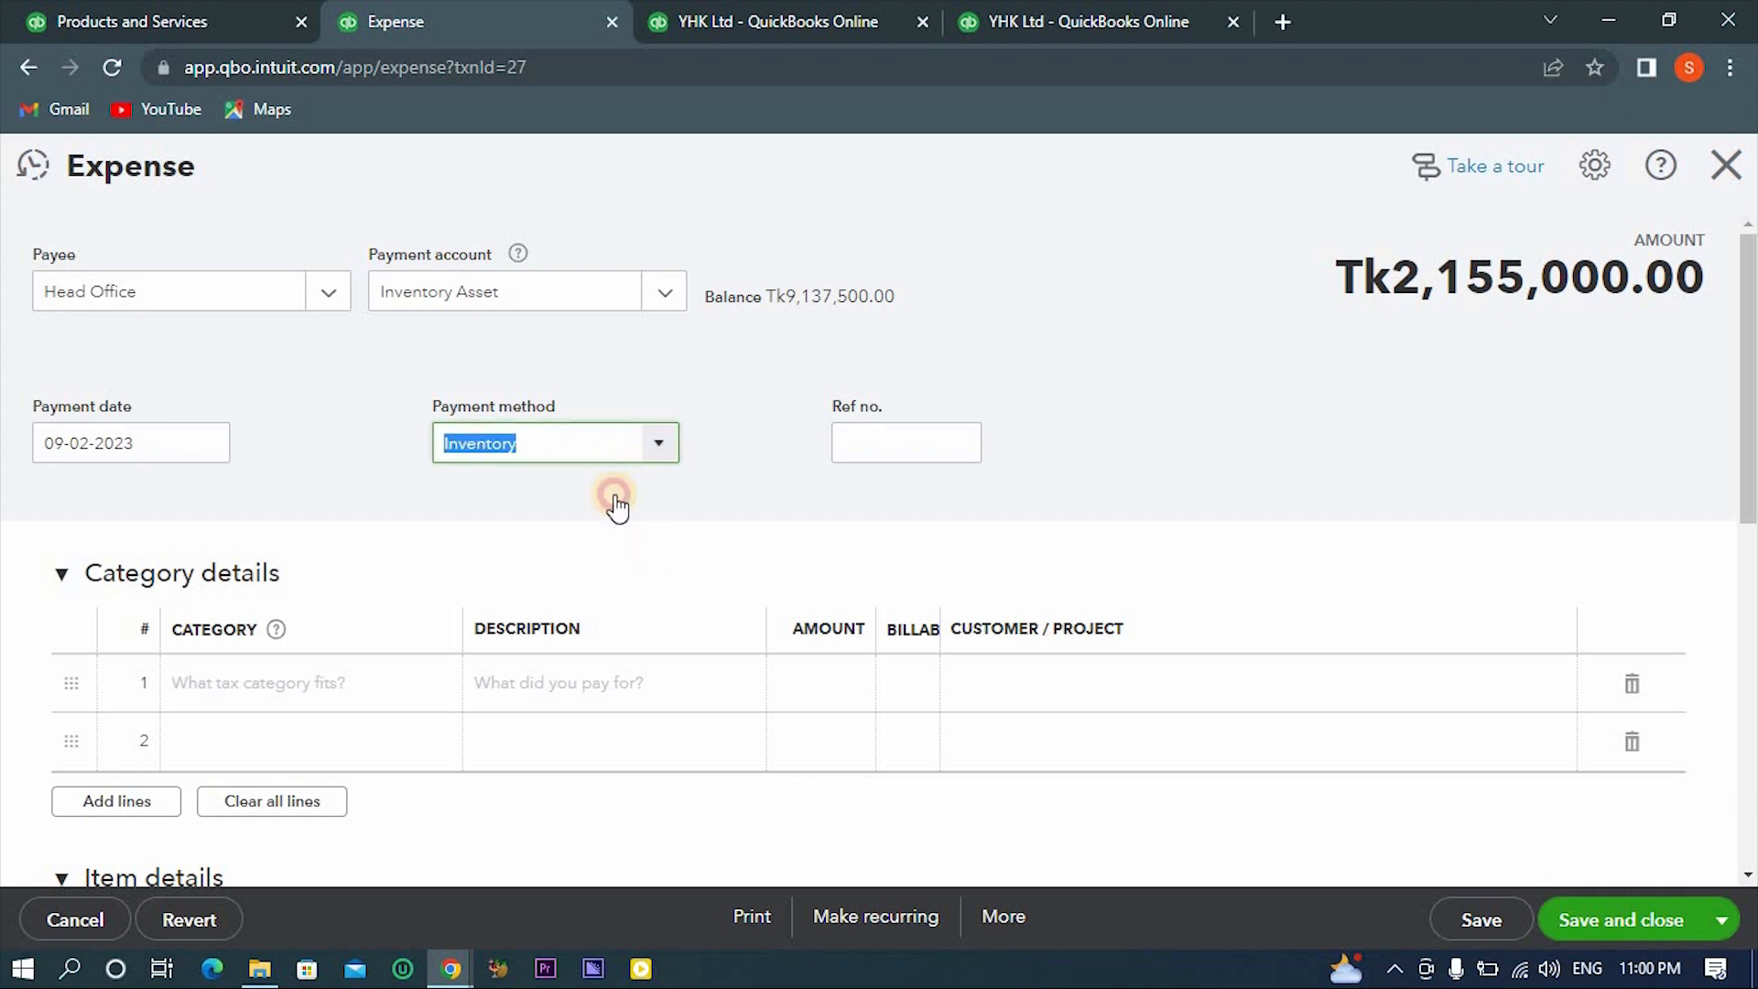
left_click(479, 541)
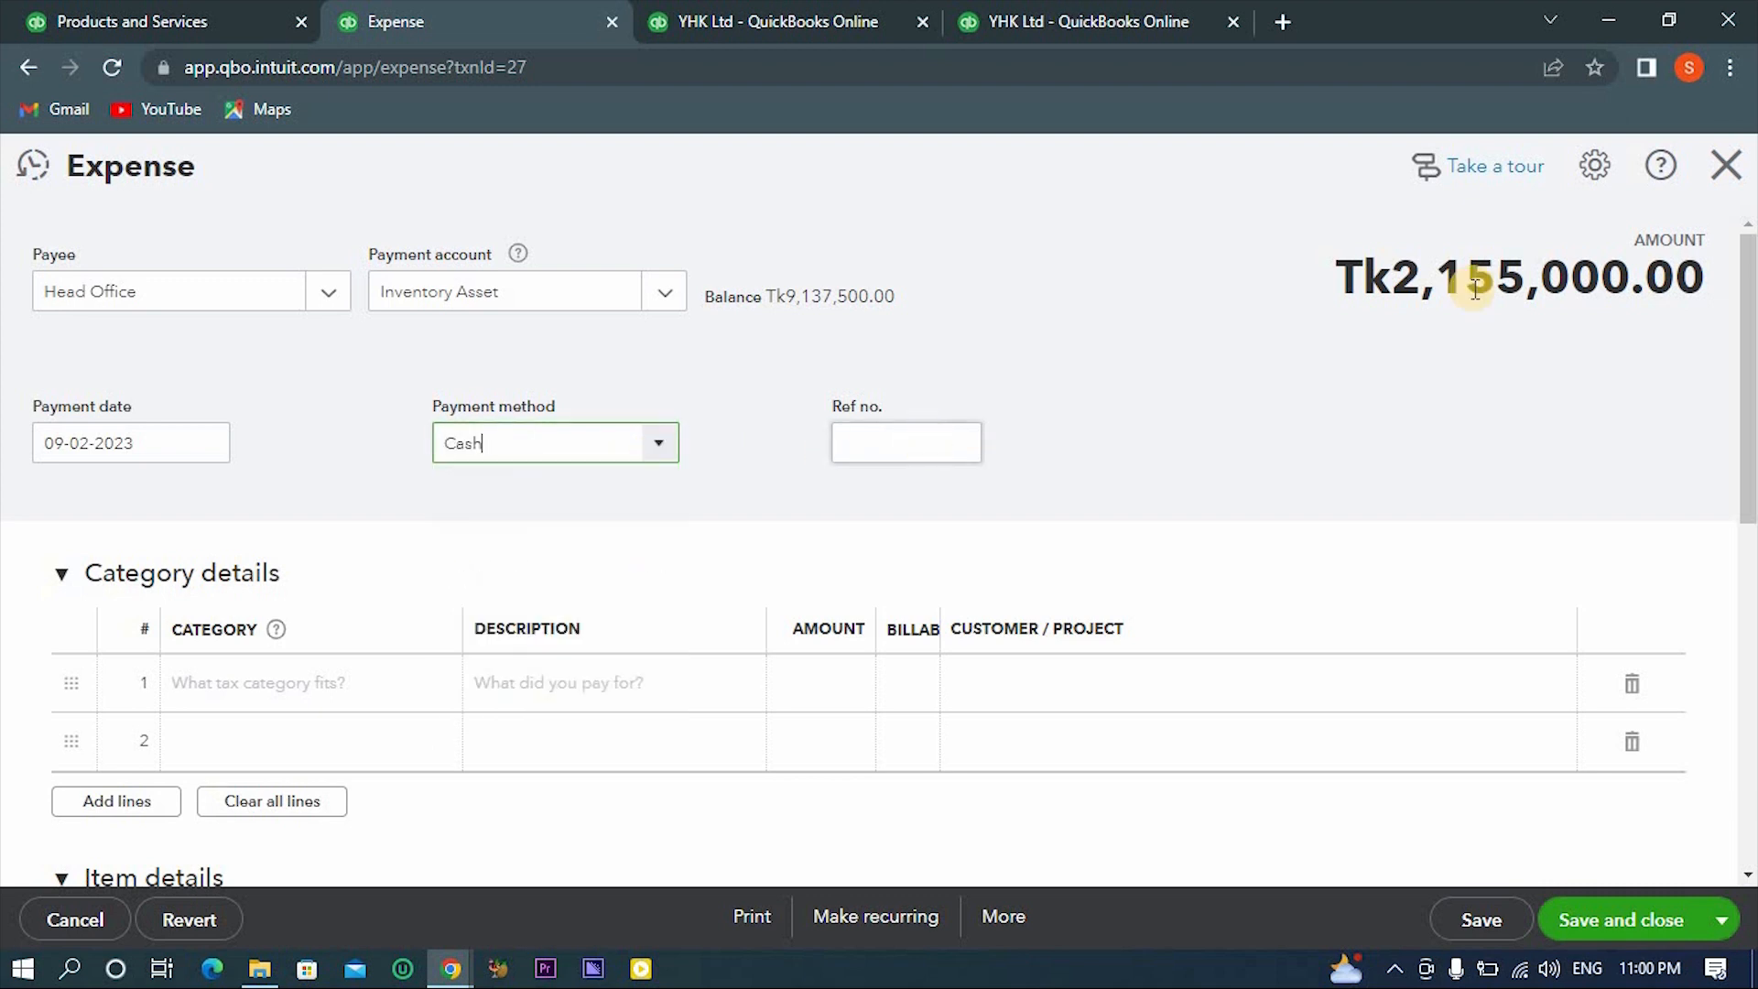
left_click(1548, 606)
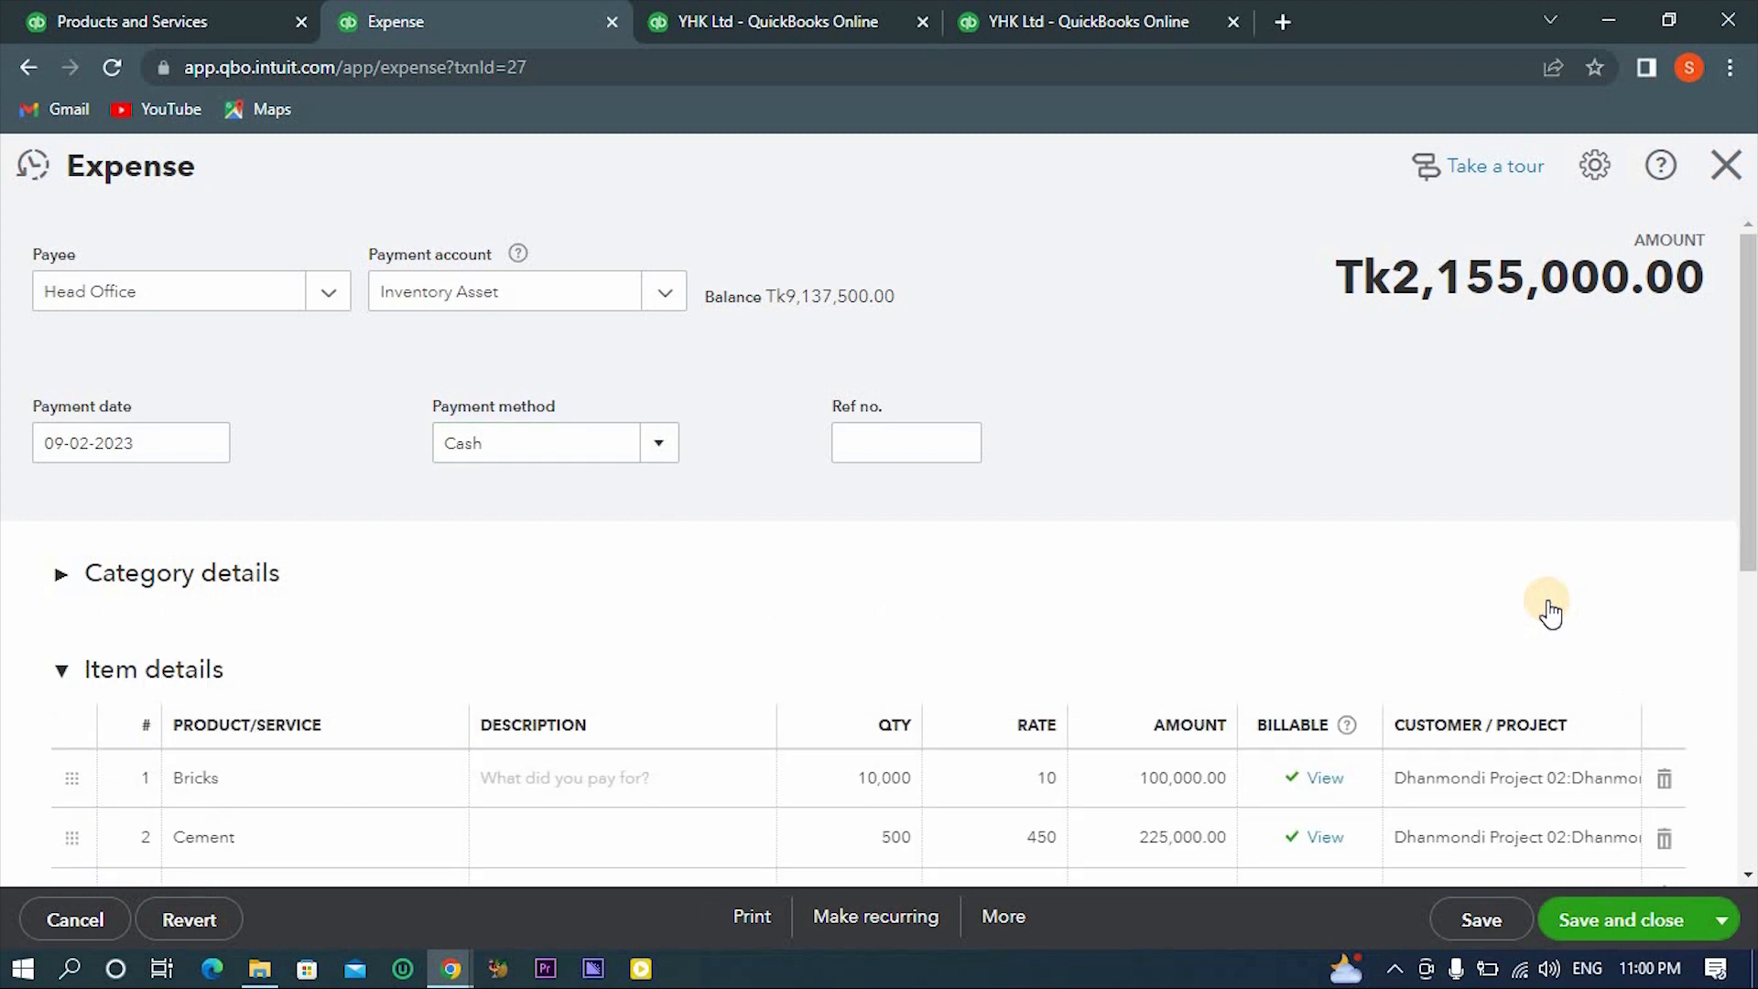
scroll(1552, 604, "down", 3)
scroll(1580, 677, "down", 3)
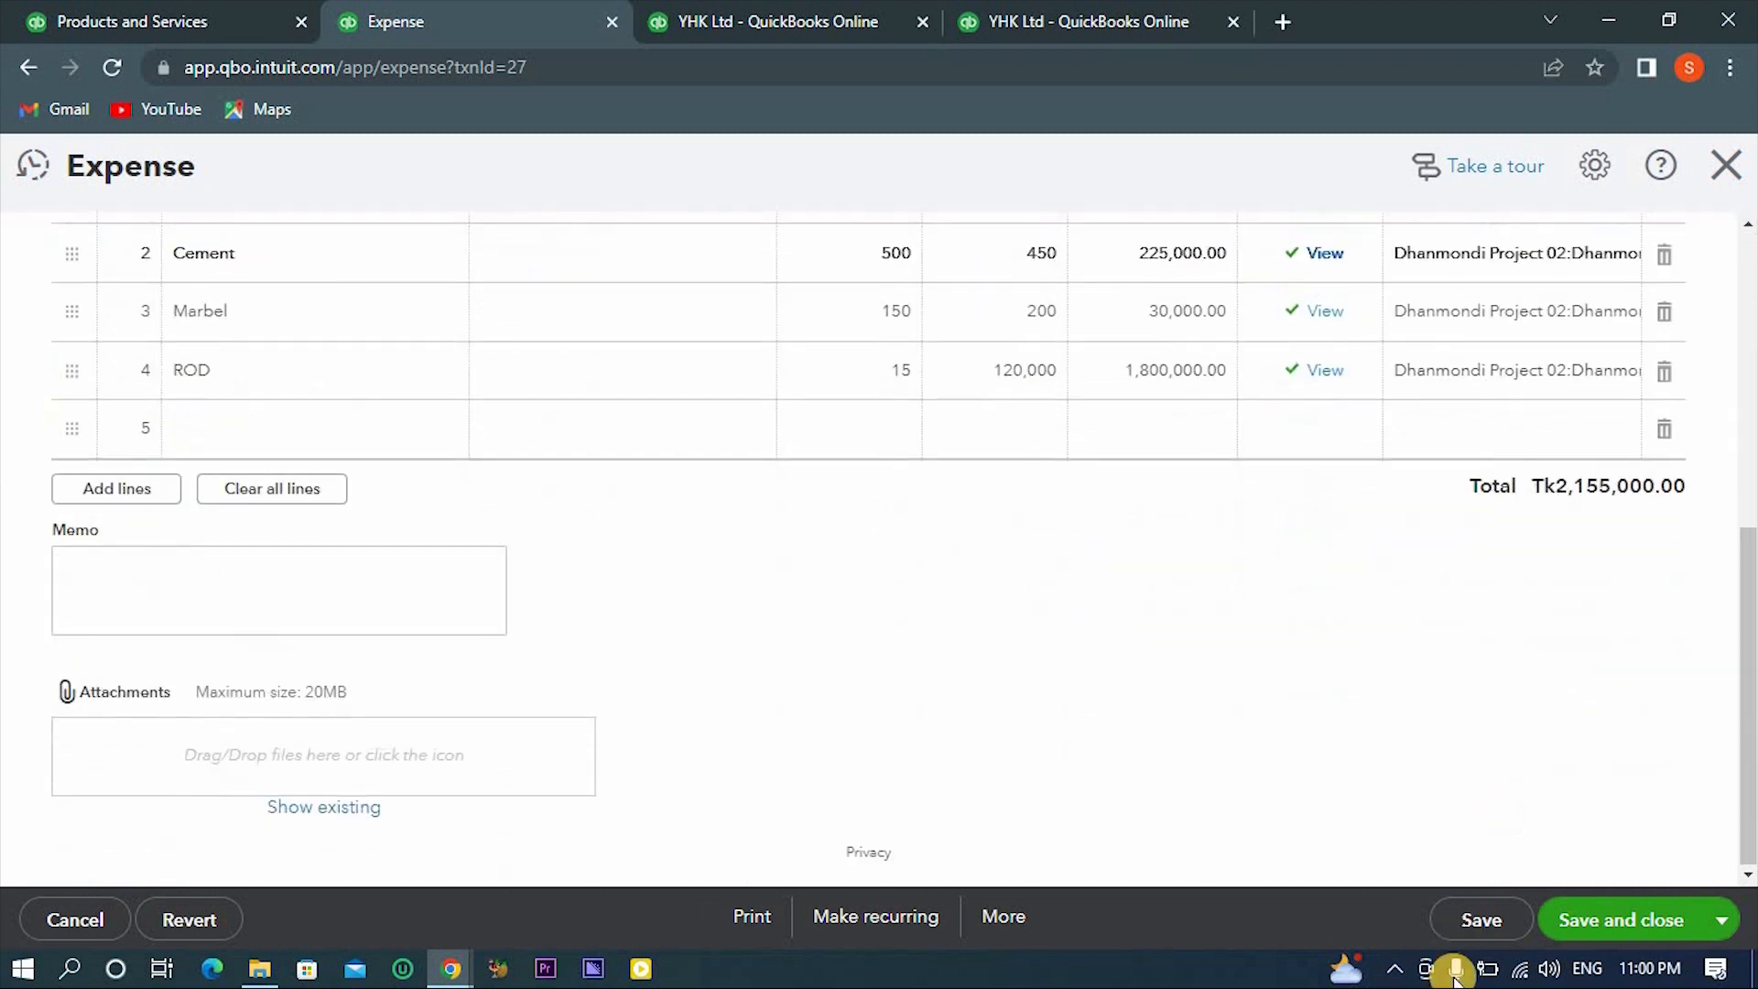
left_click(1576, 915)
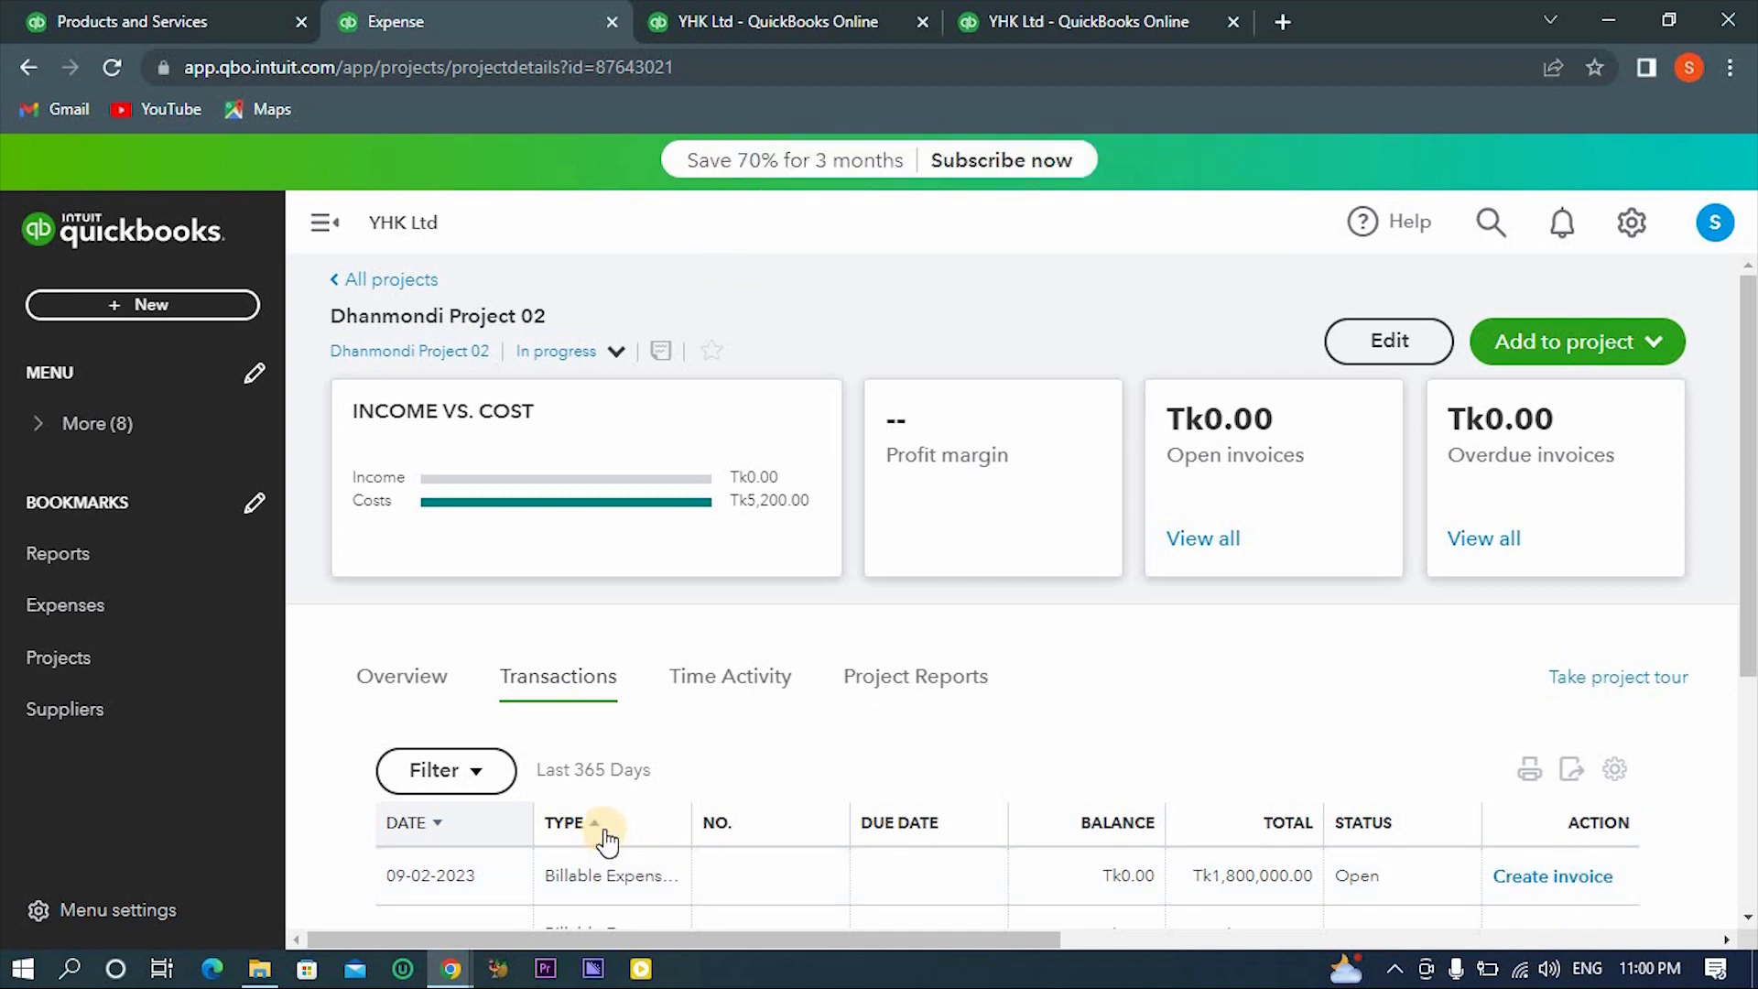
scroll(606, 835, "down", 3)
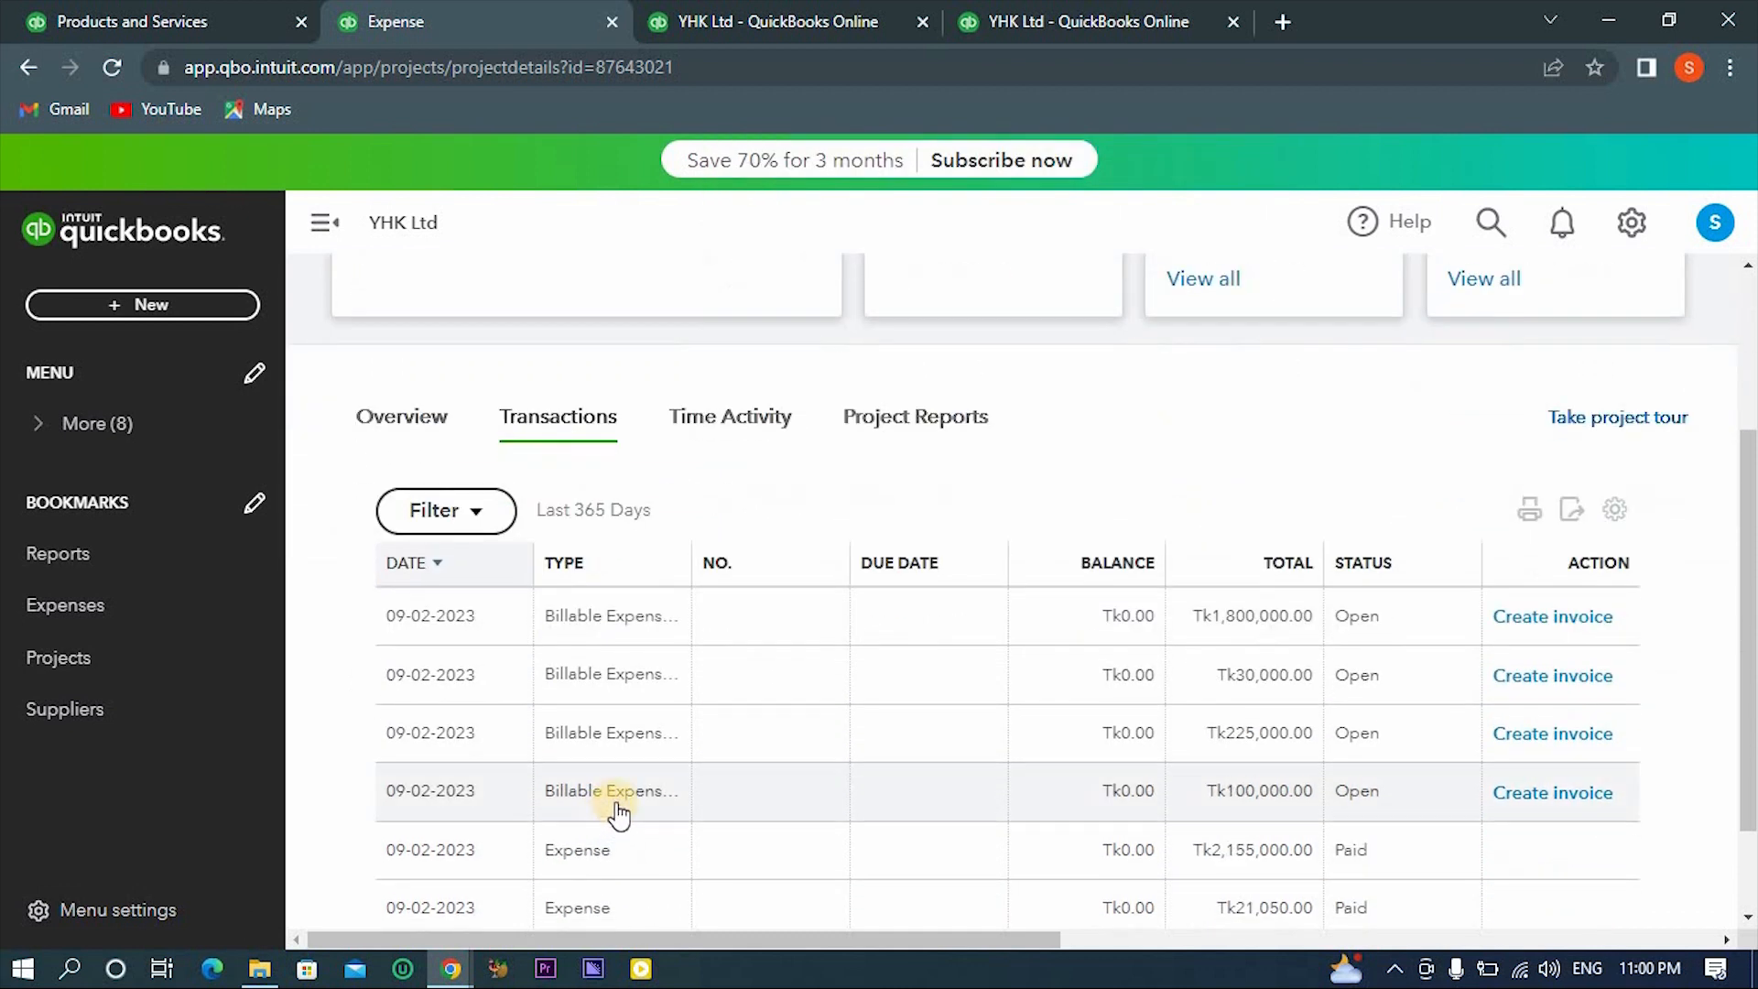